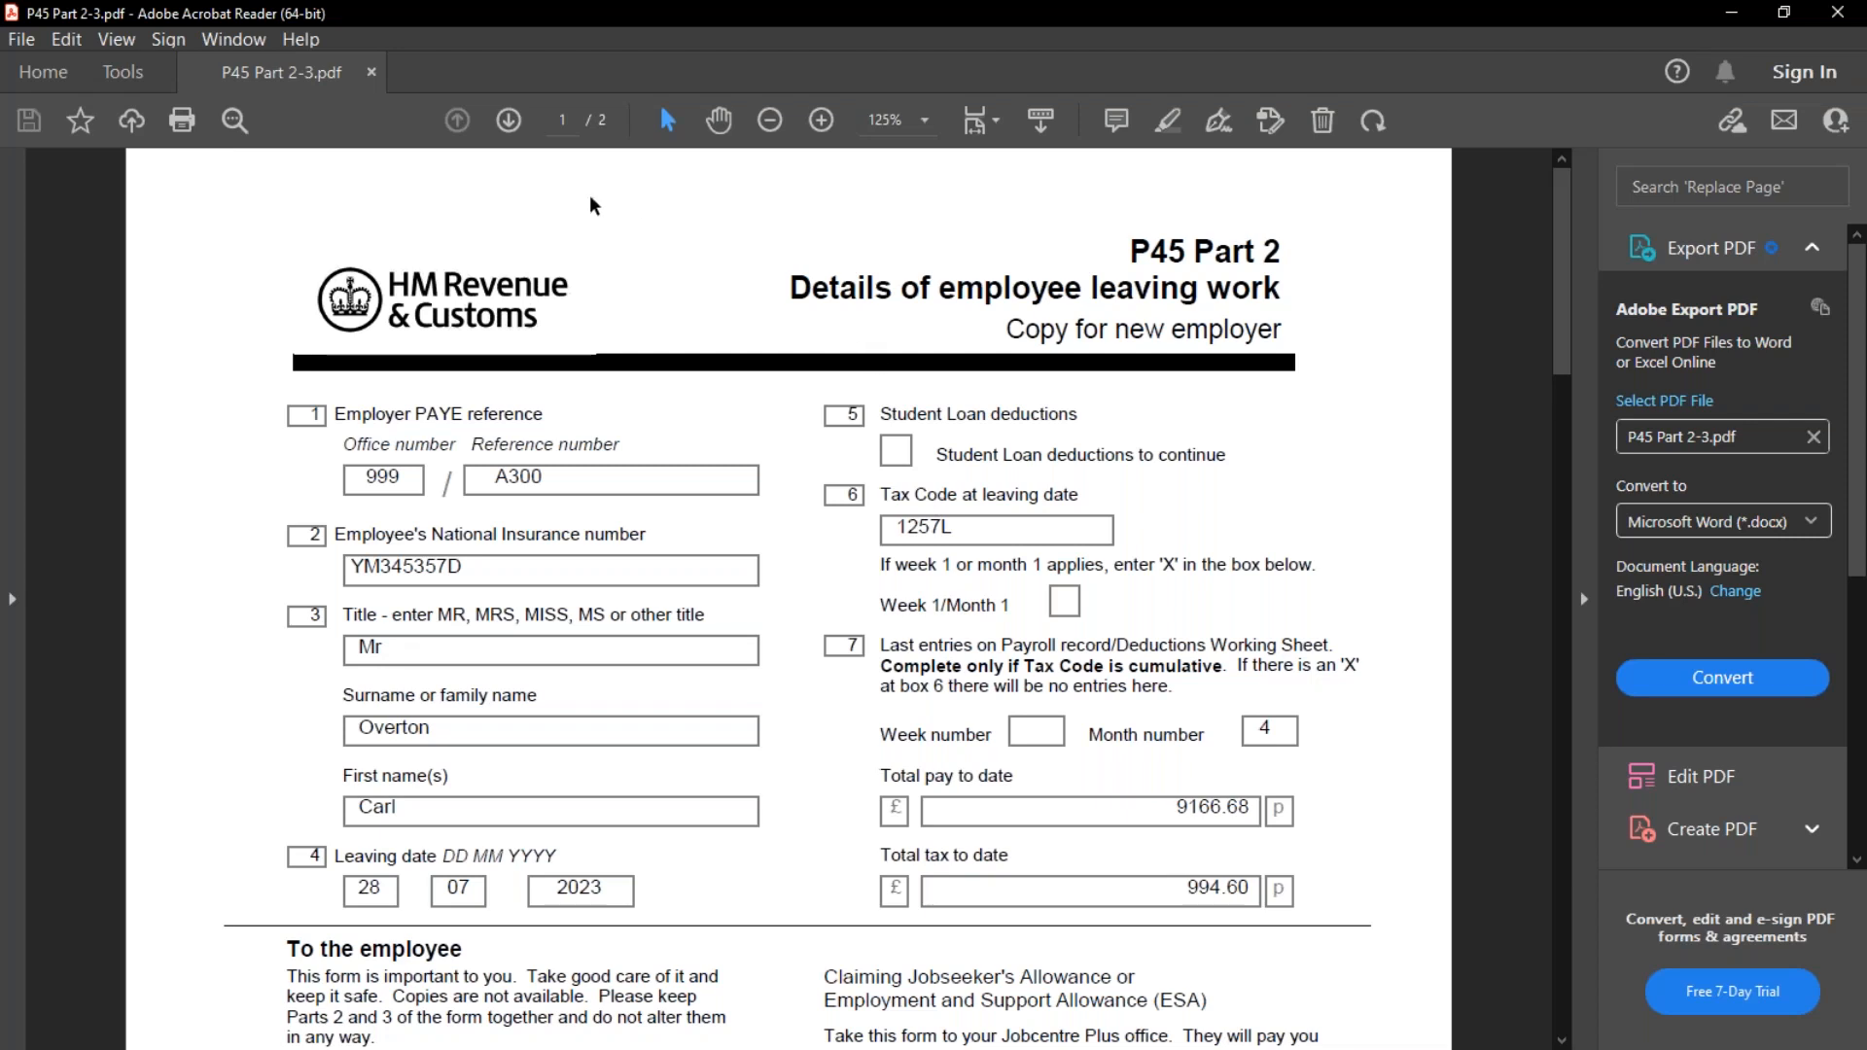
View P45 Part 3 on the second page of the document and put the PDF window away.
left_click(509, 120)
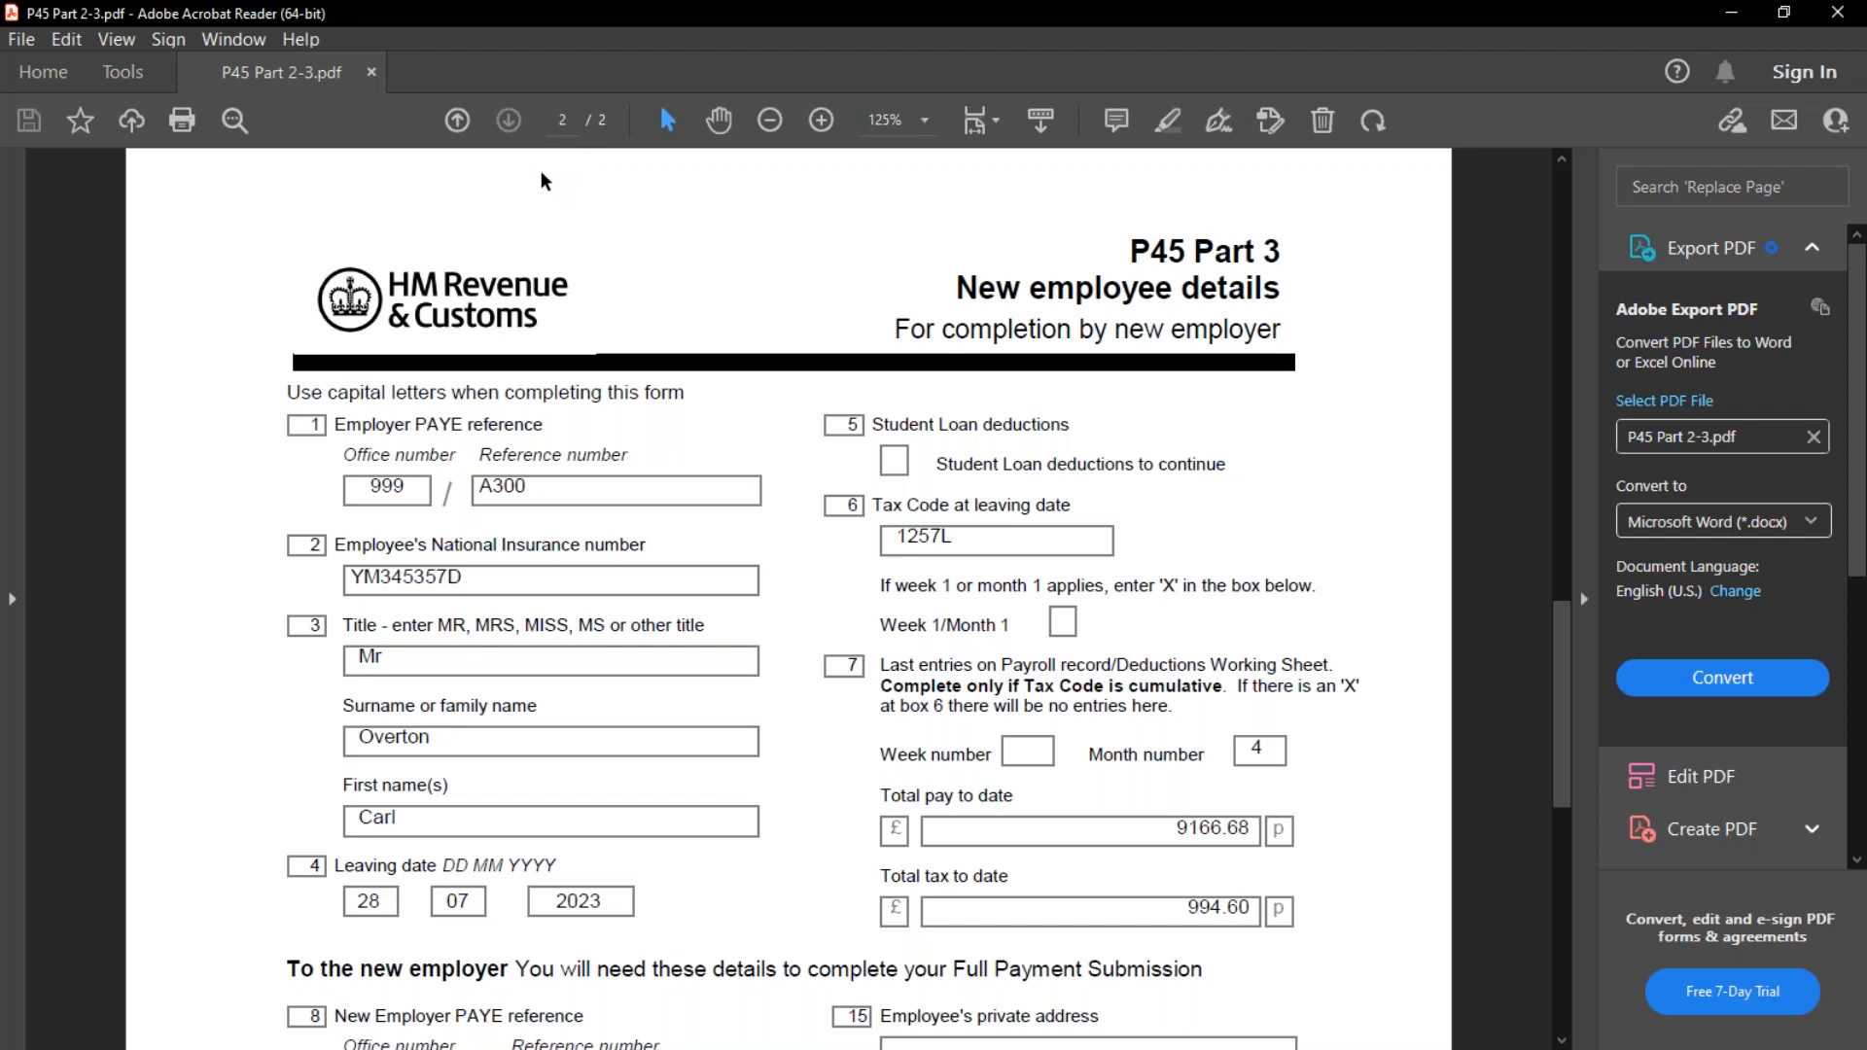
left_click(1741, 12)
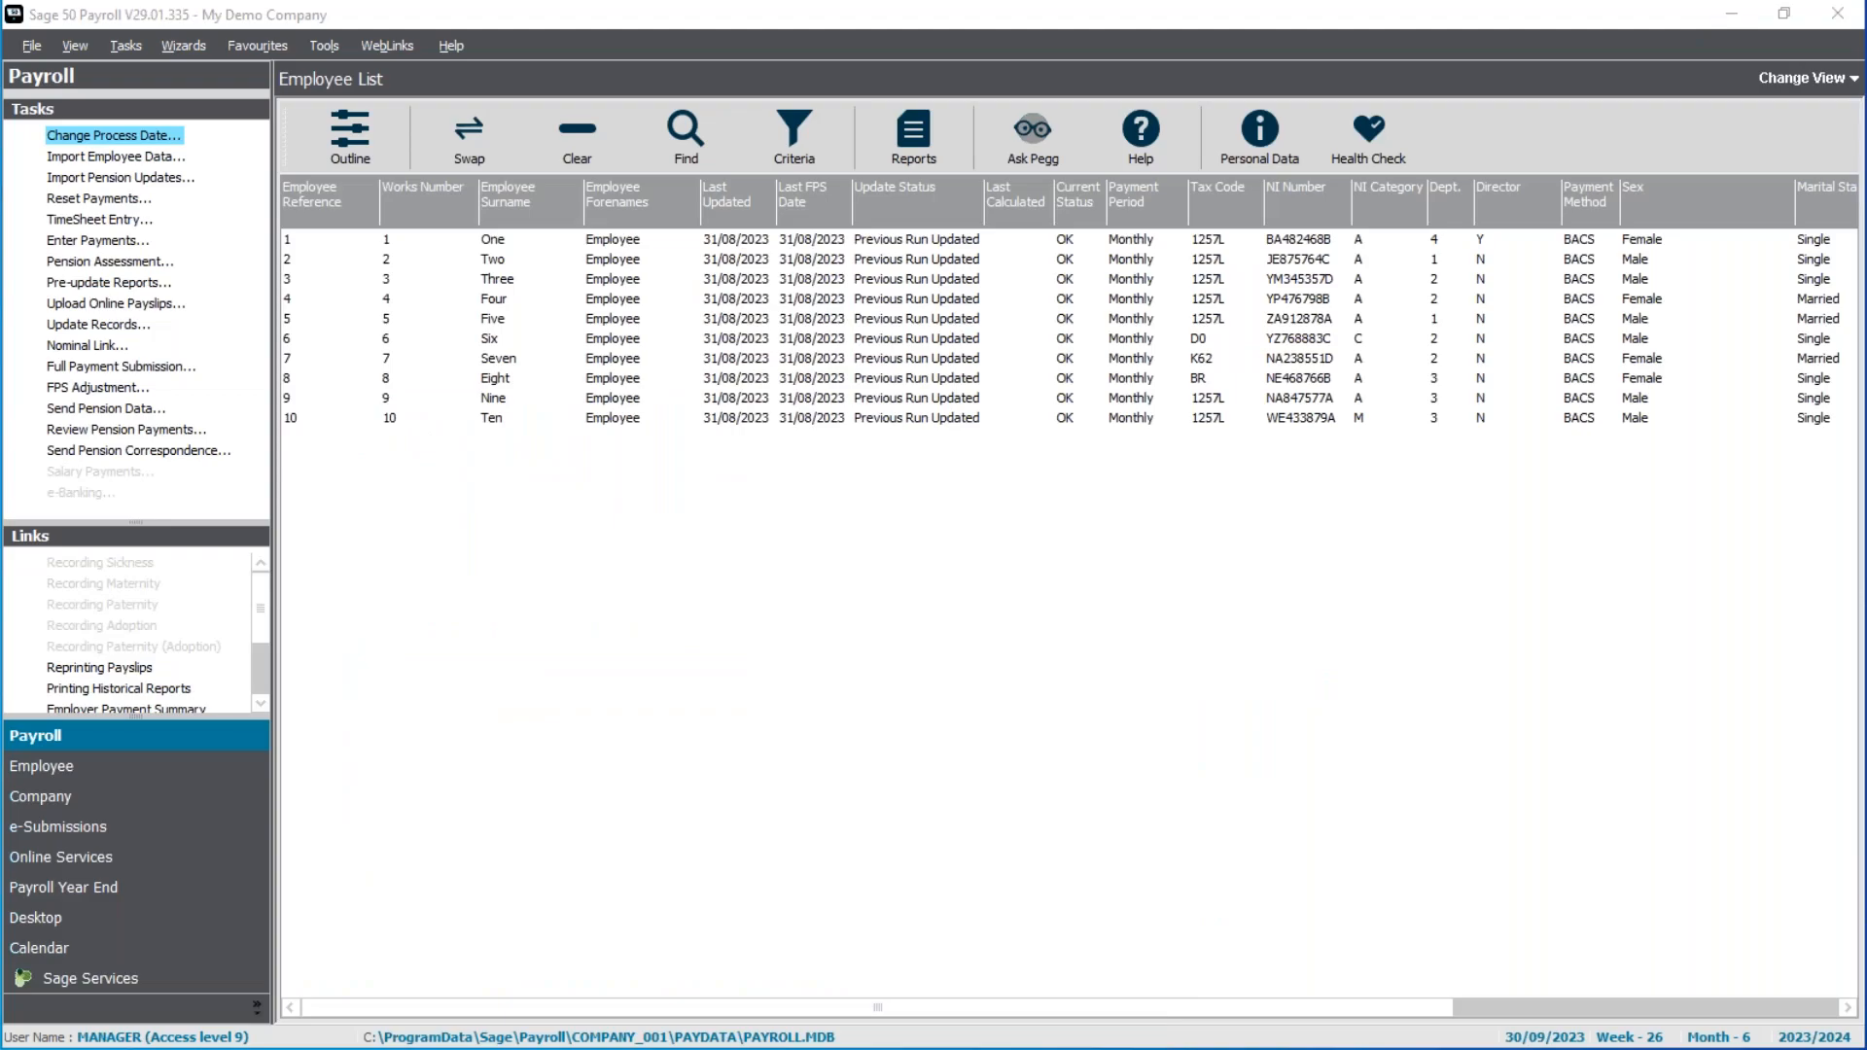
Switch to the browser's GOV.UK Starter checklist for PAYE page and open the printable starter checklist for employees who normally work in the UK.
key("alt+Tab")
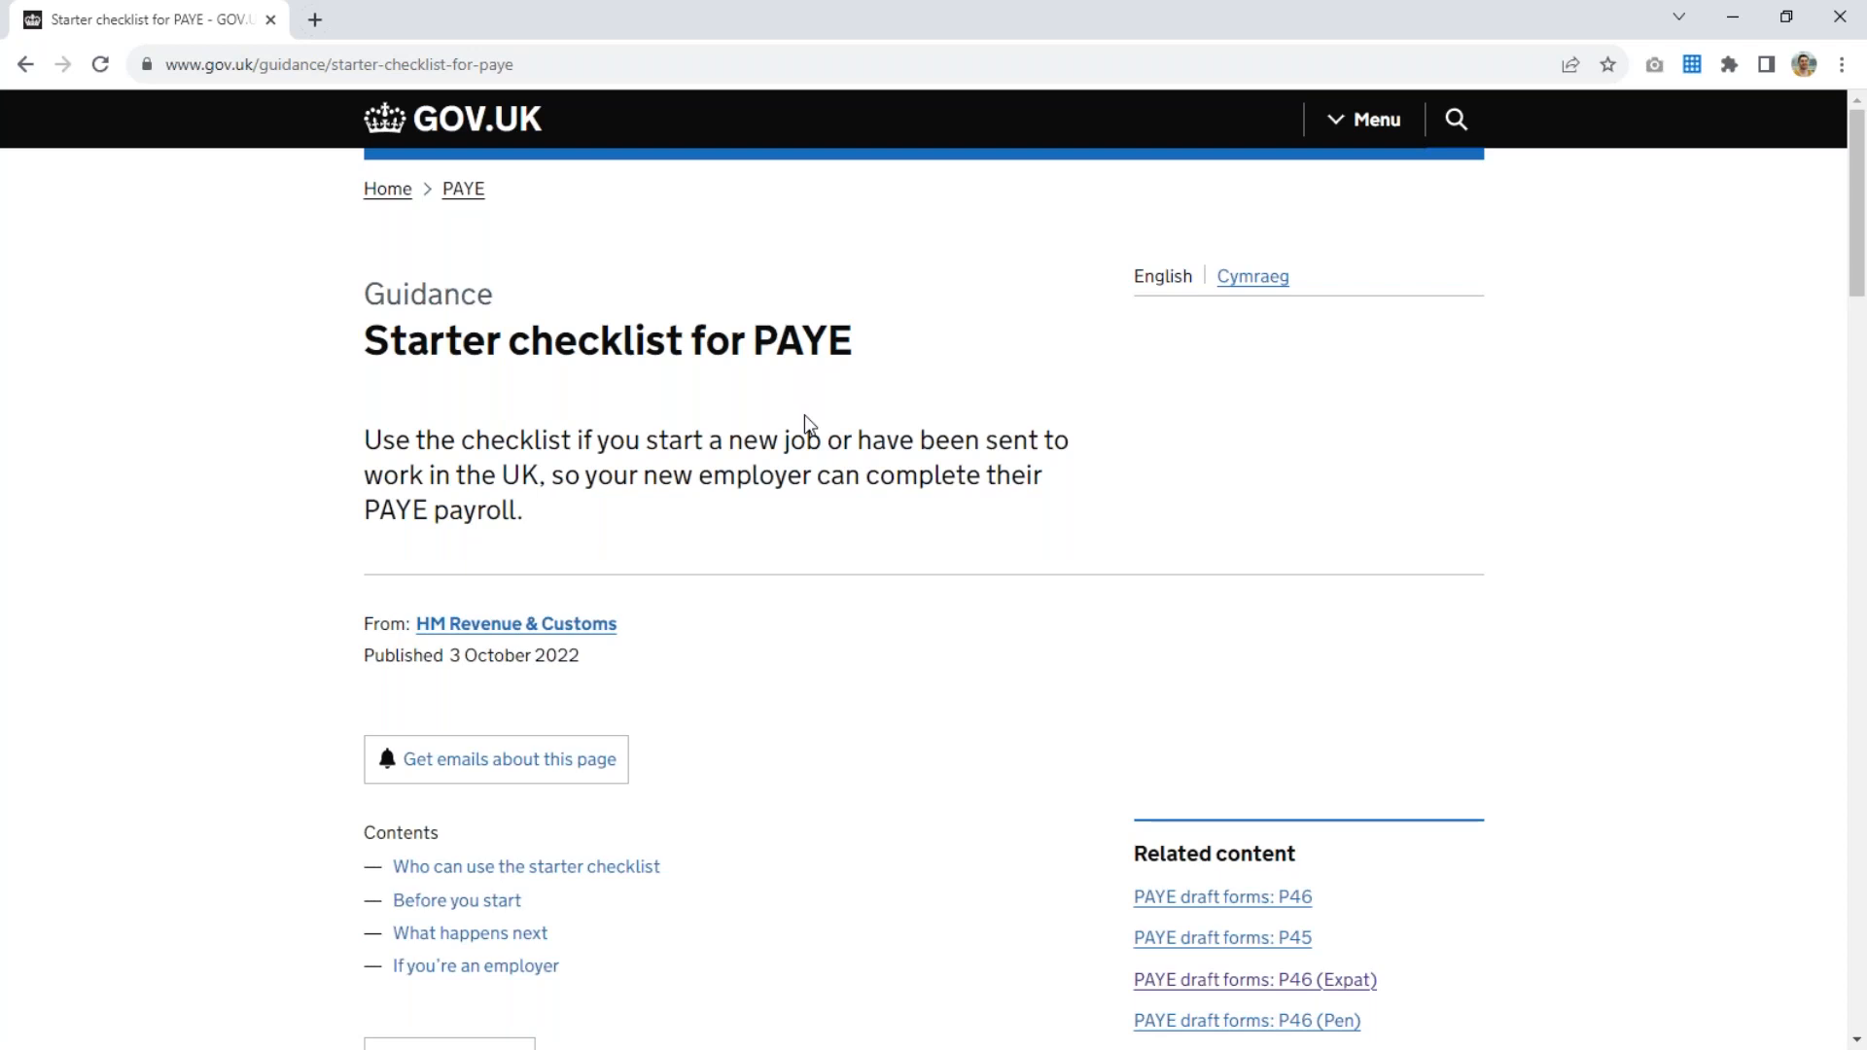
scroll(803, 414, "down", 10)
scroll(803, 583, "down", 3)
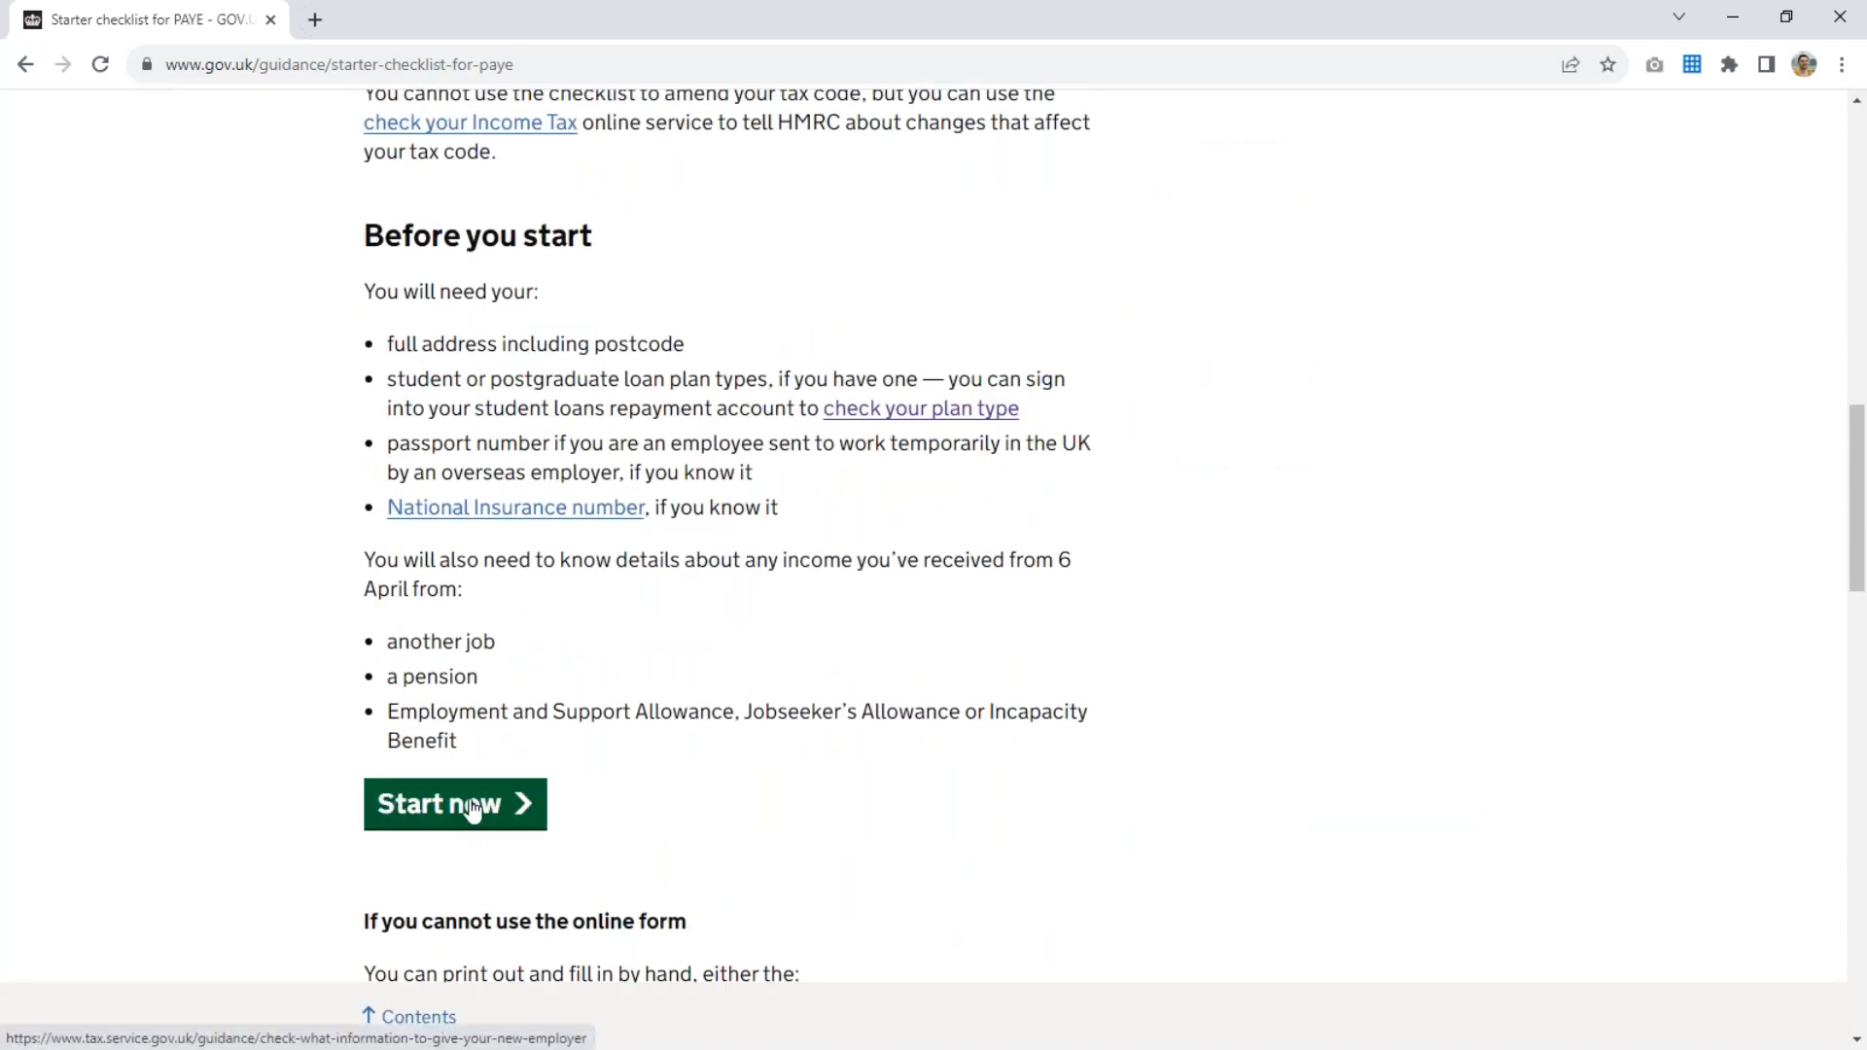
scroll(742, 838, "down", 2)
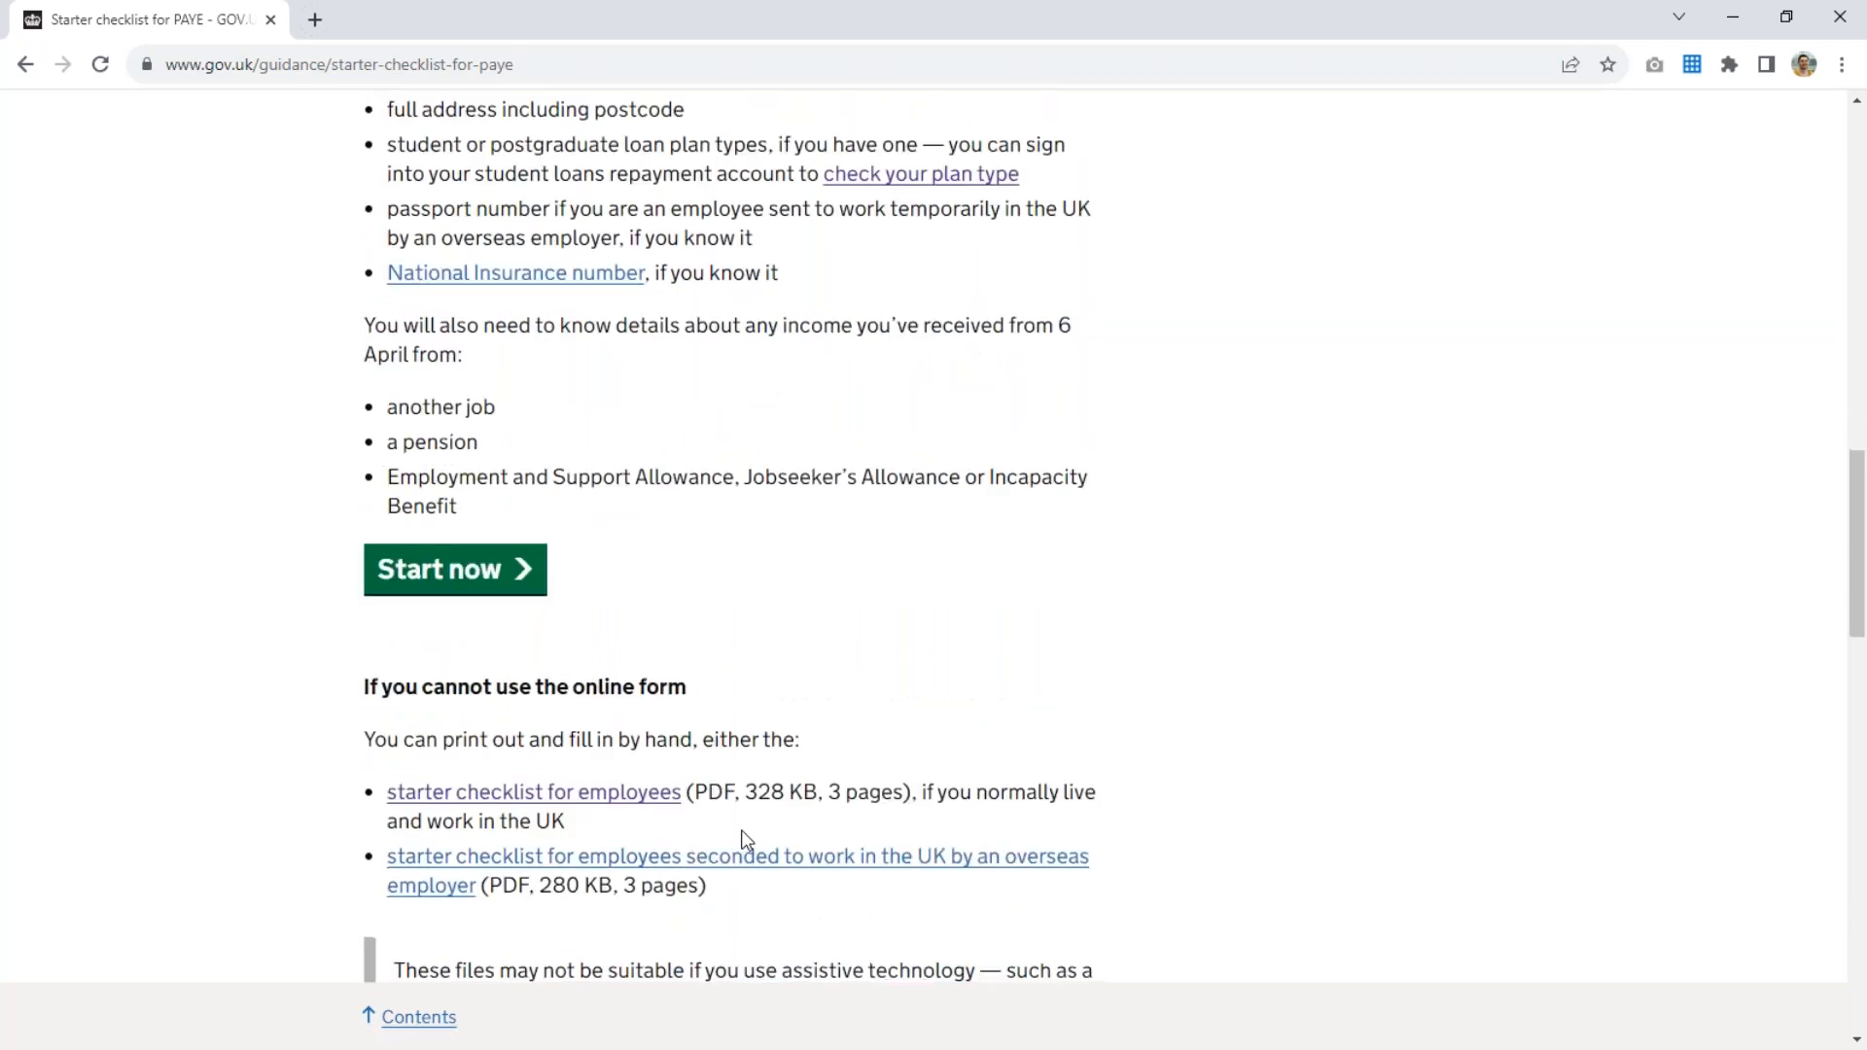
scroll(749, 797, "down", 2)
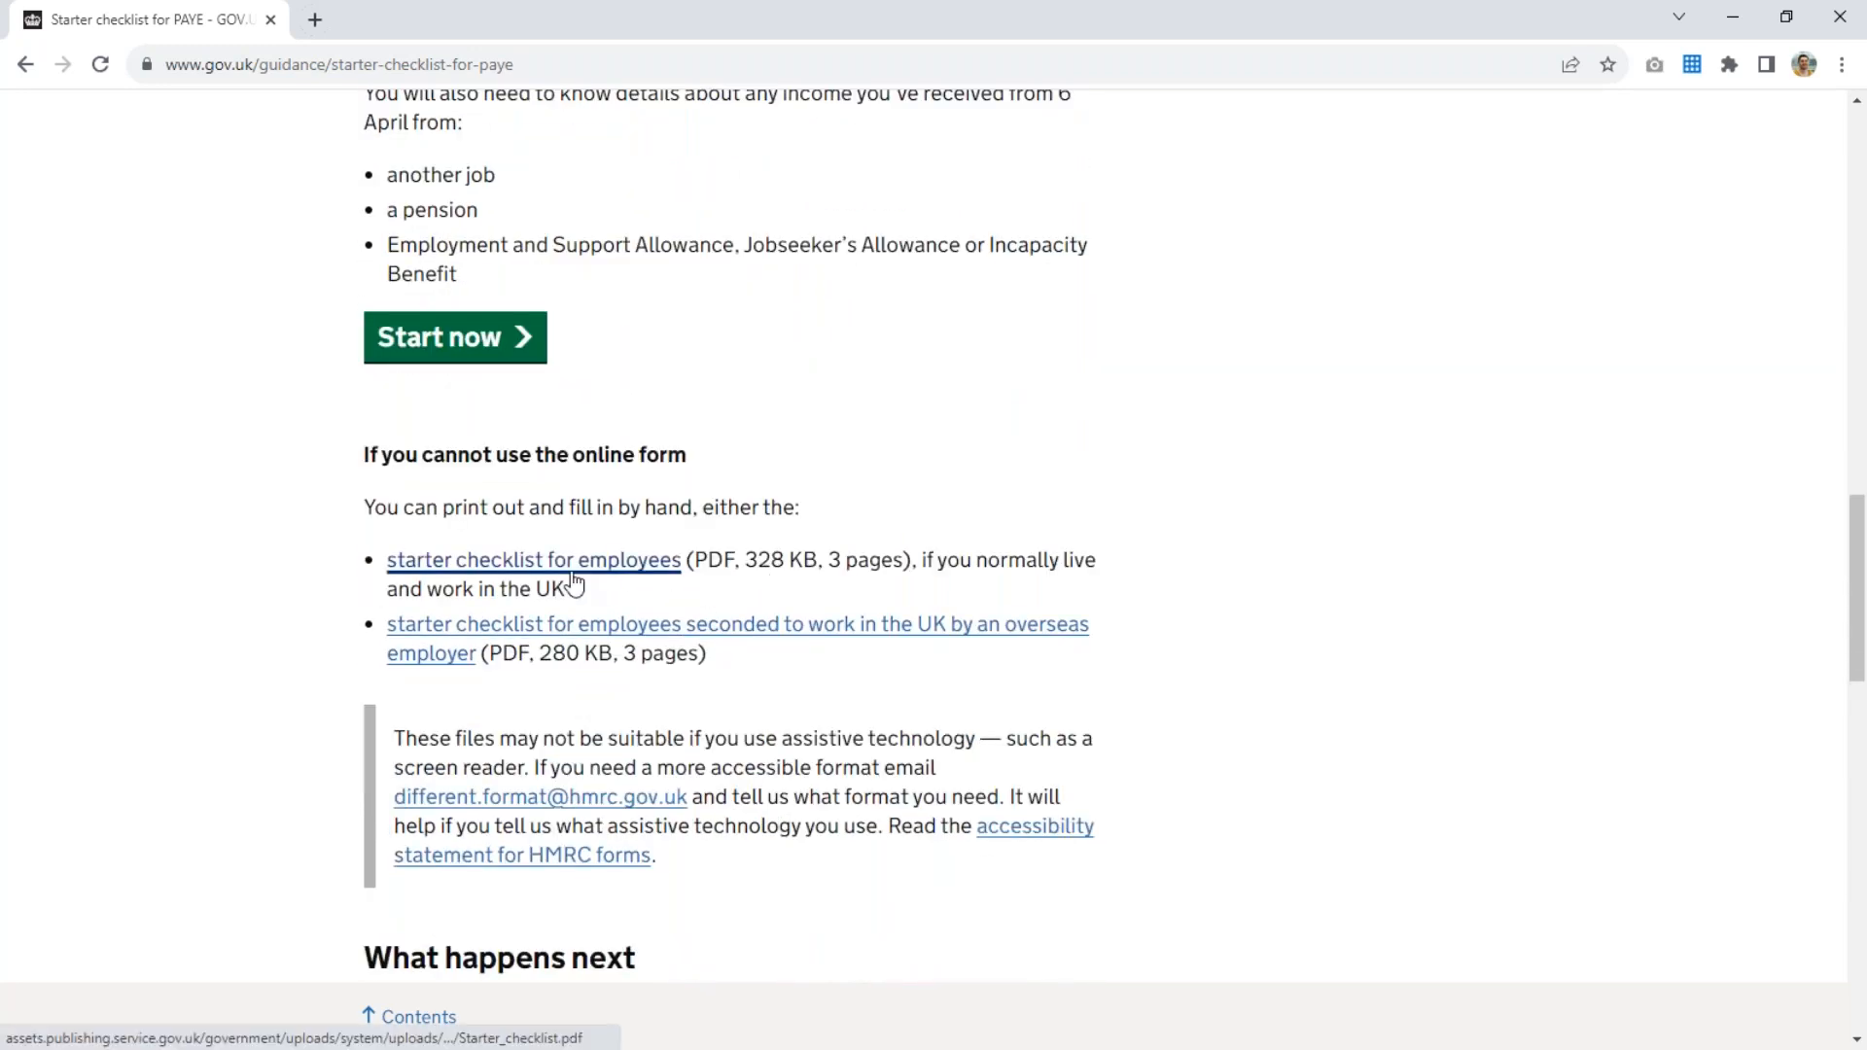
left_click(573, 580)
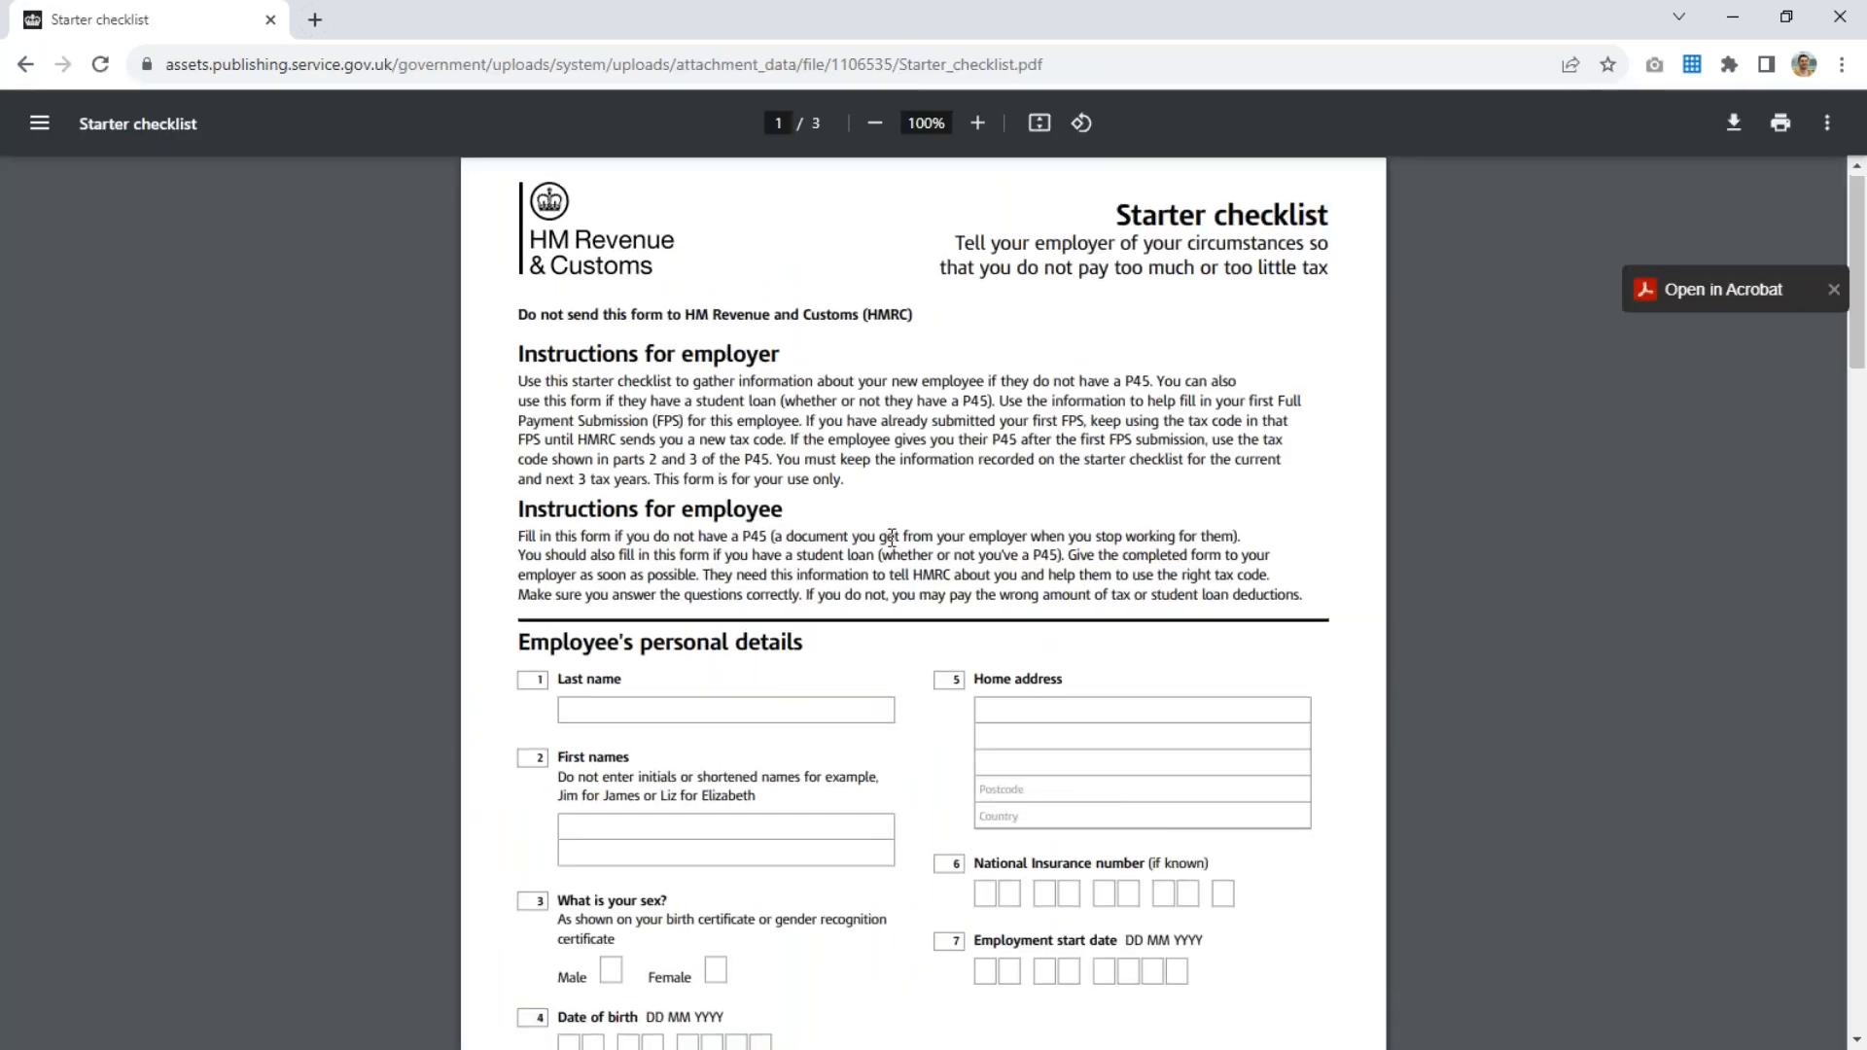
Examine the starter checklist's personal details, employee statement and student loans sections, and return to Sage 50 Payroll.
scroll(892, 538, "down", 3)
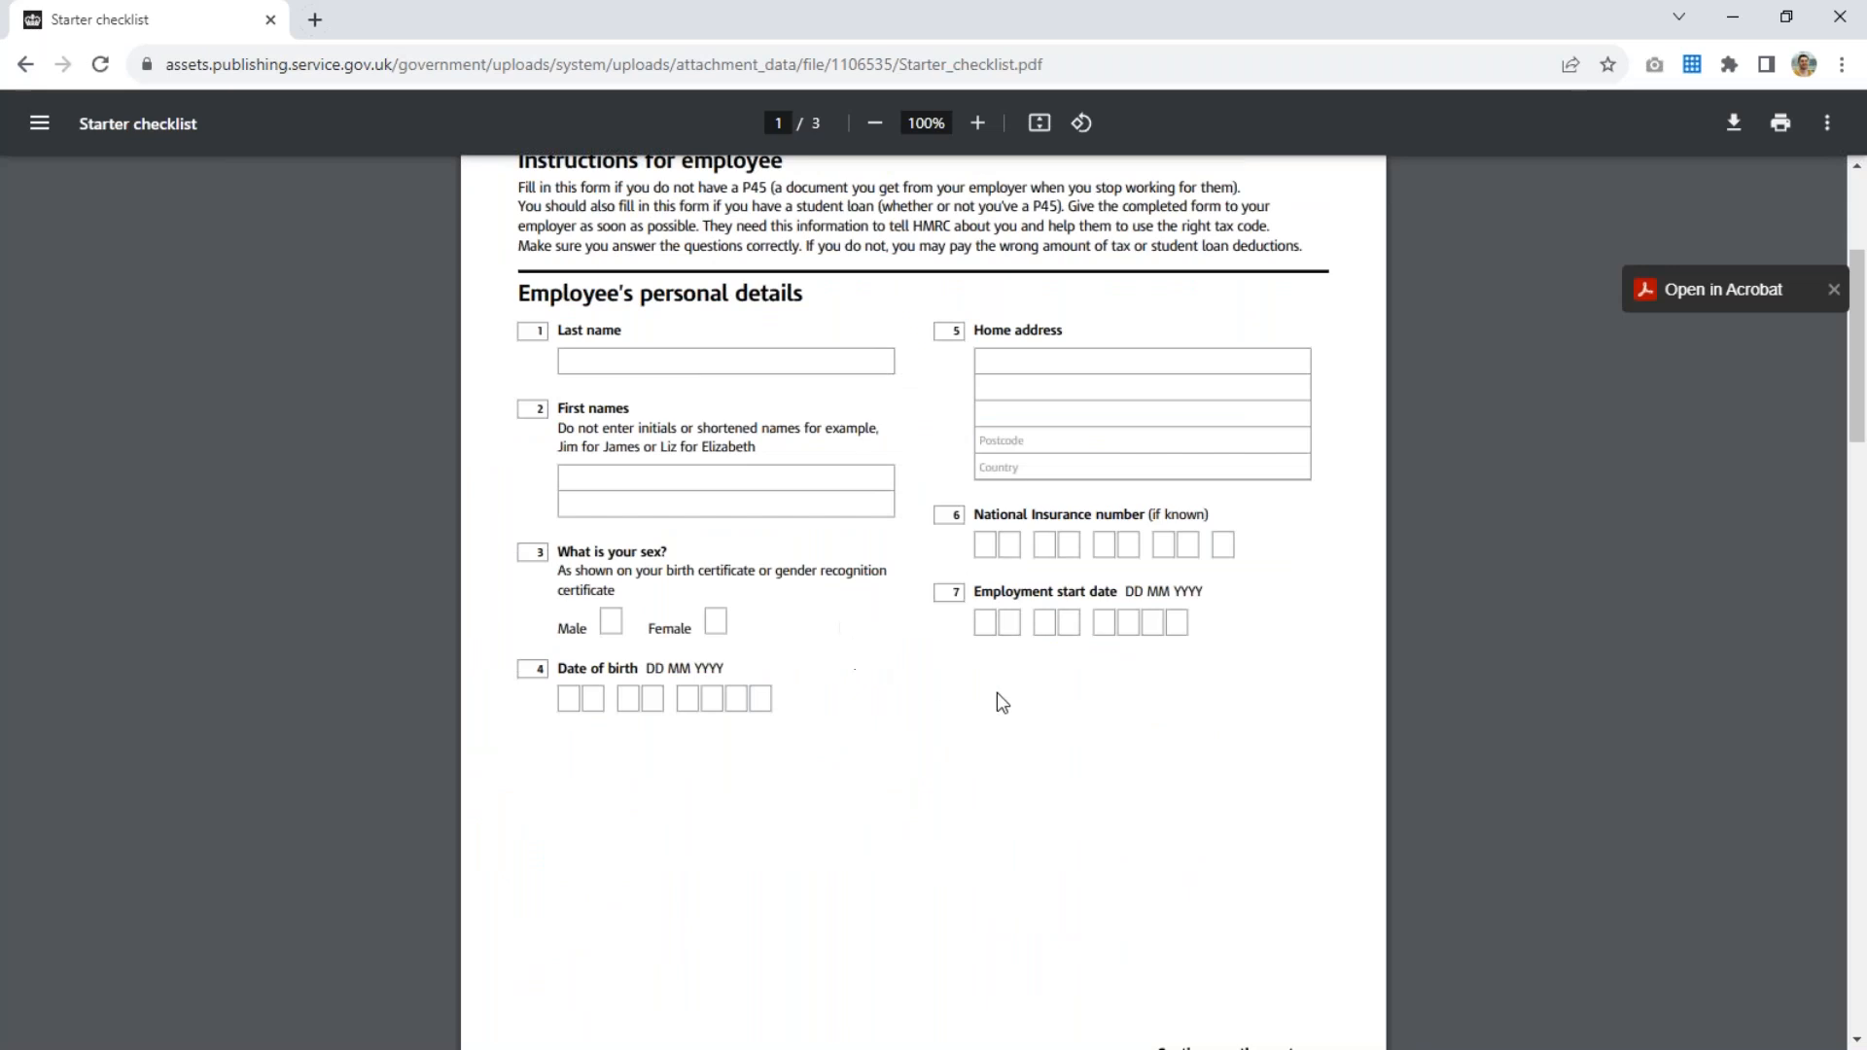
scroll(998, 695, "down", 7)
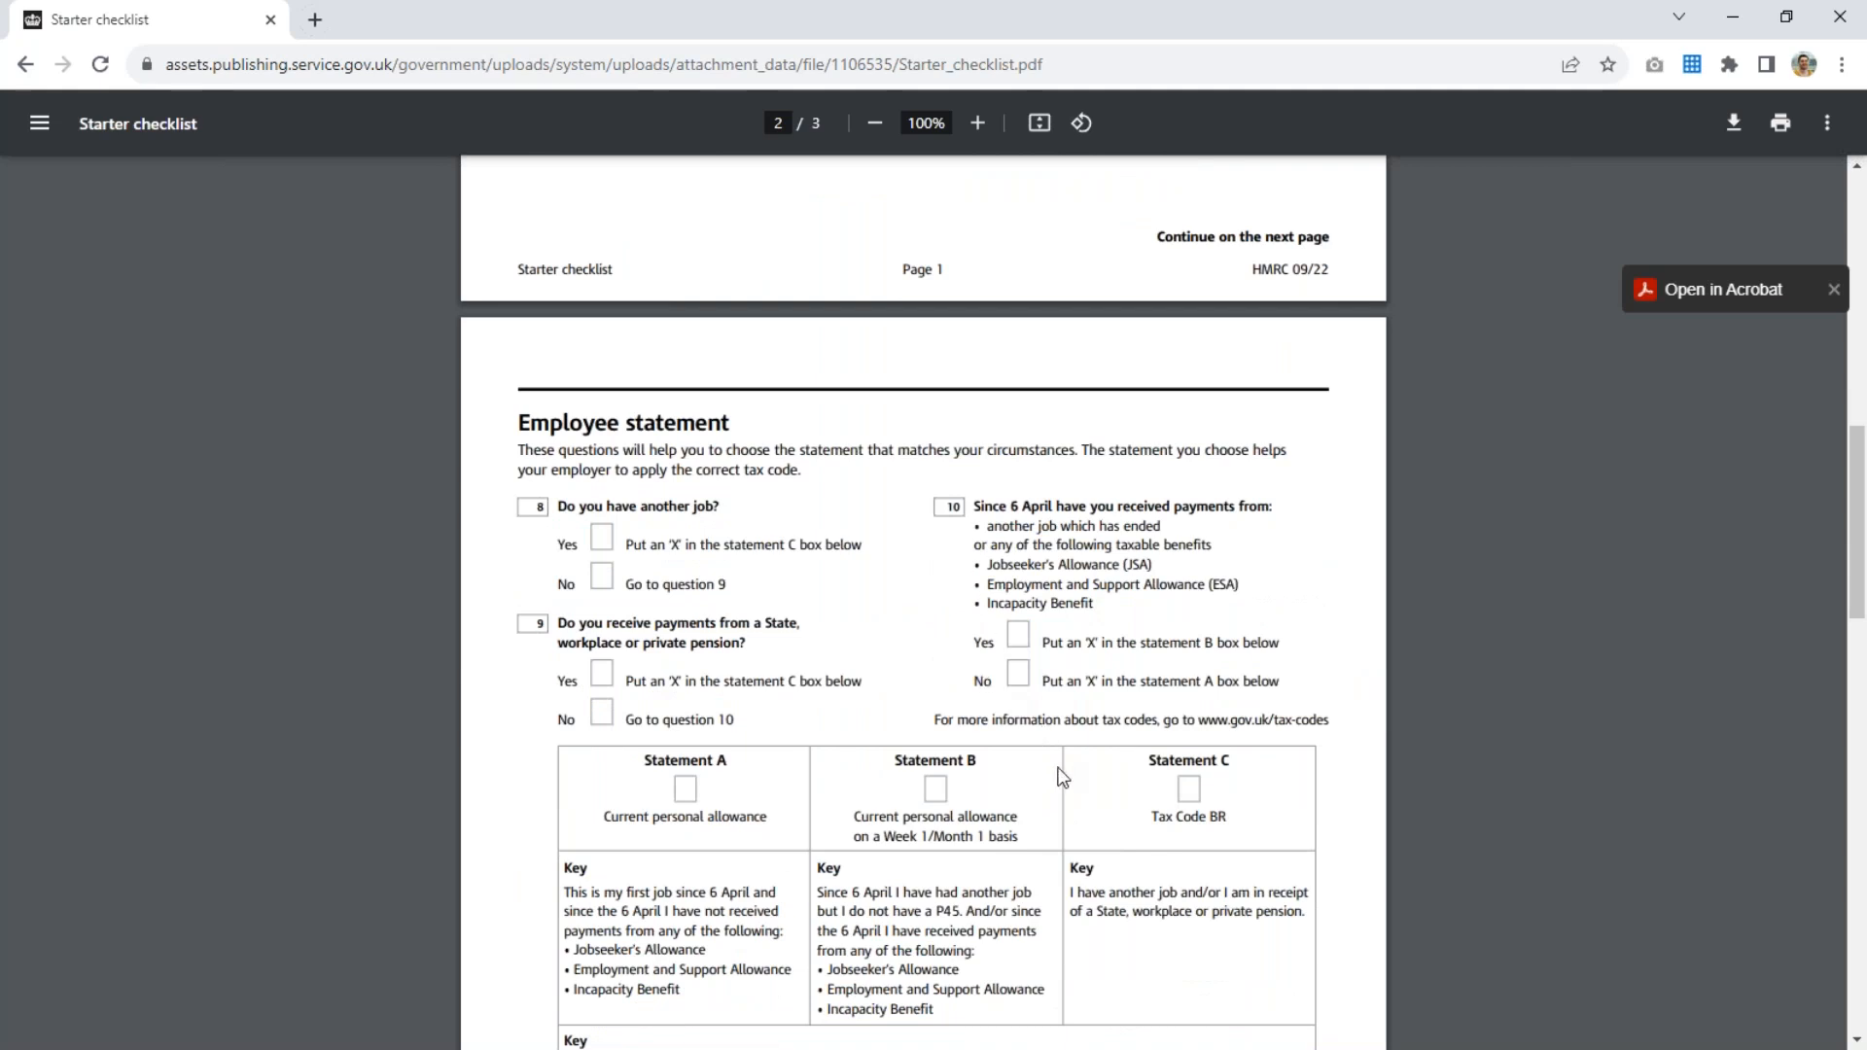
scroll(1063, 776, "down", 3)
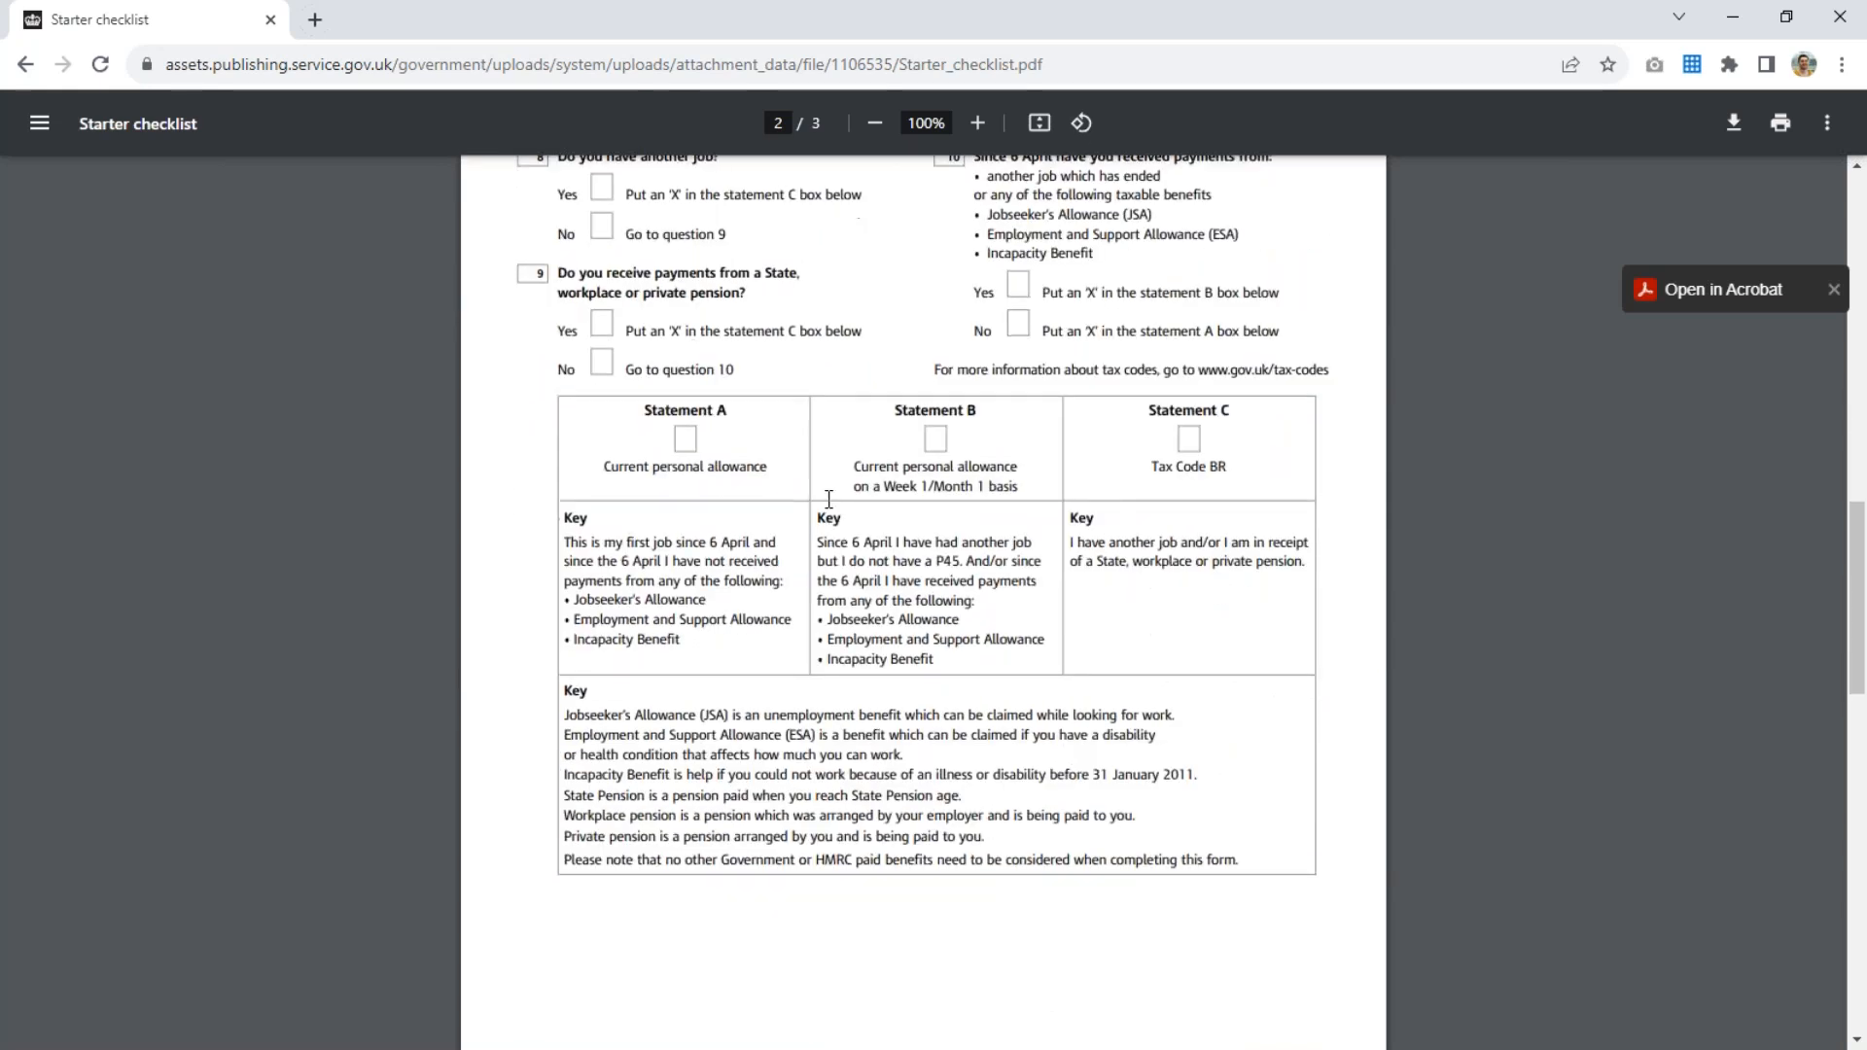
scroll(1195, 525, "up", 1)
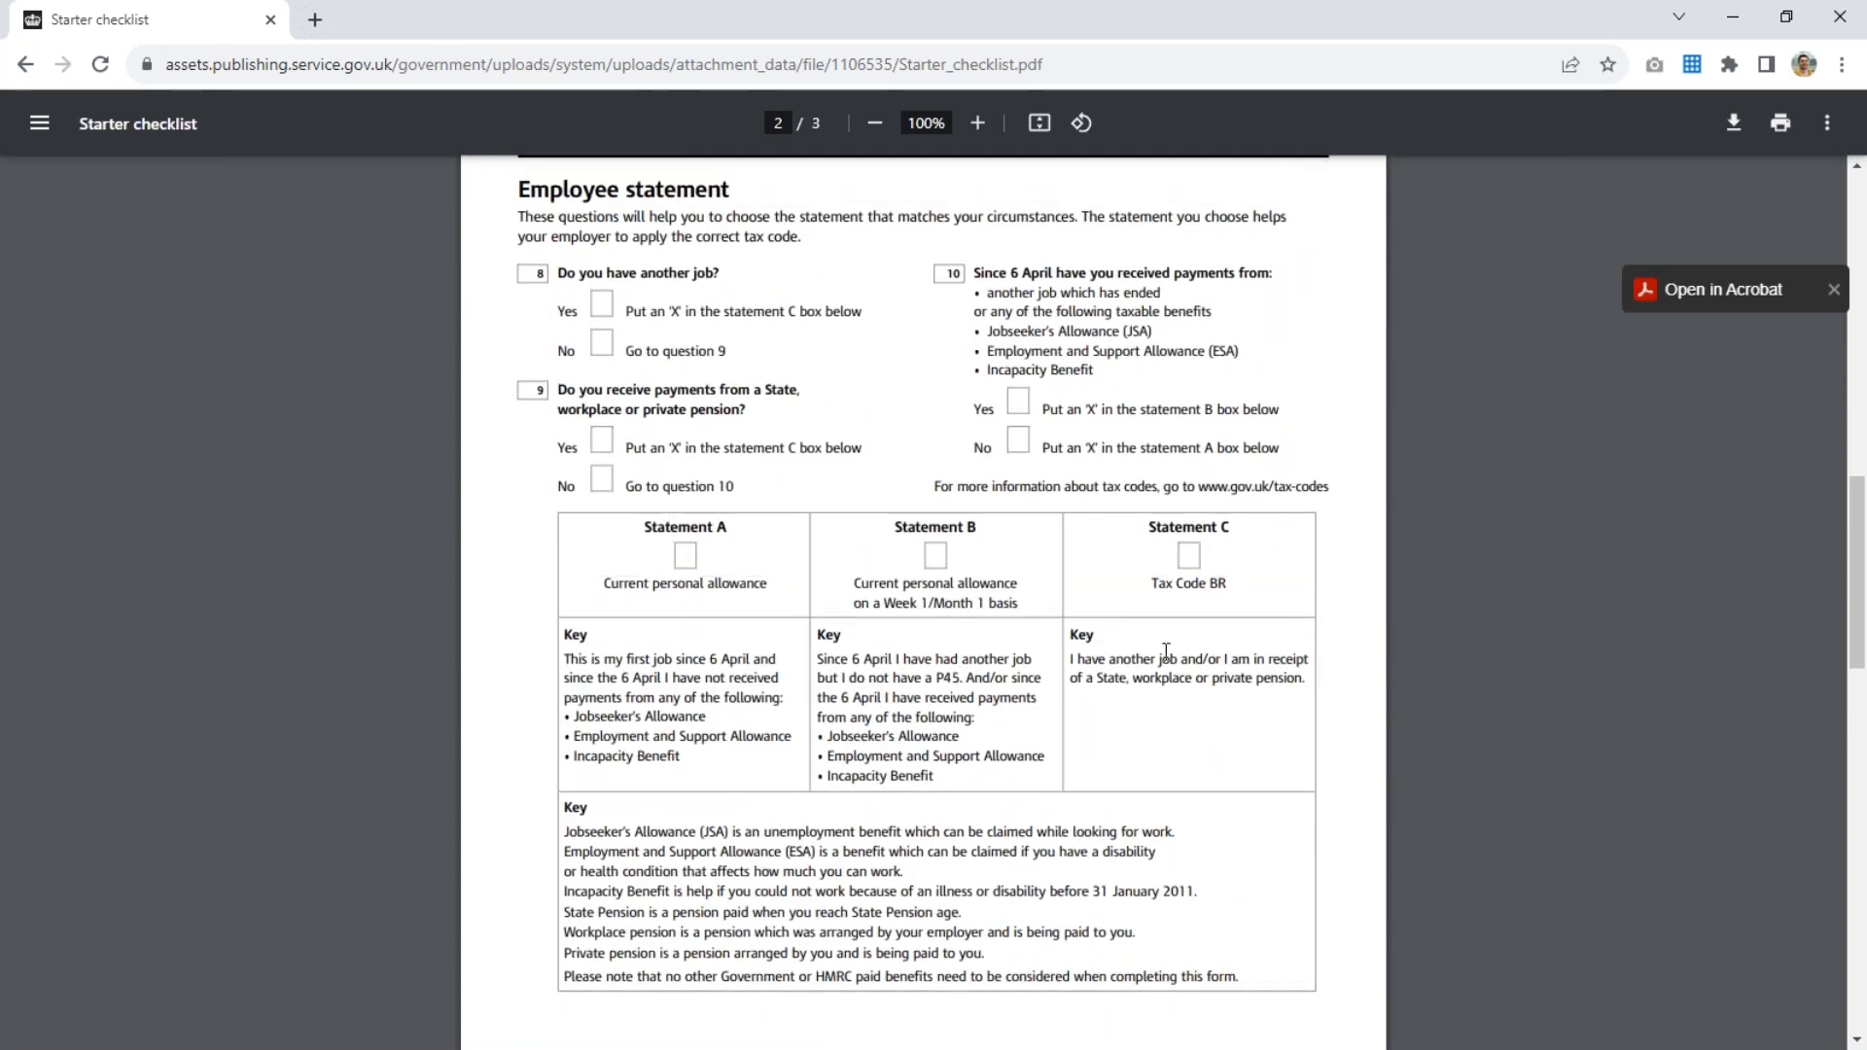
scroll(1166, 651, "down", 8)
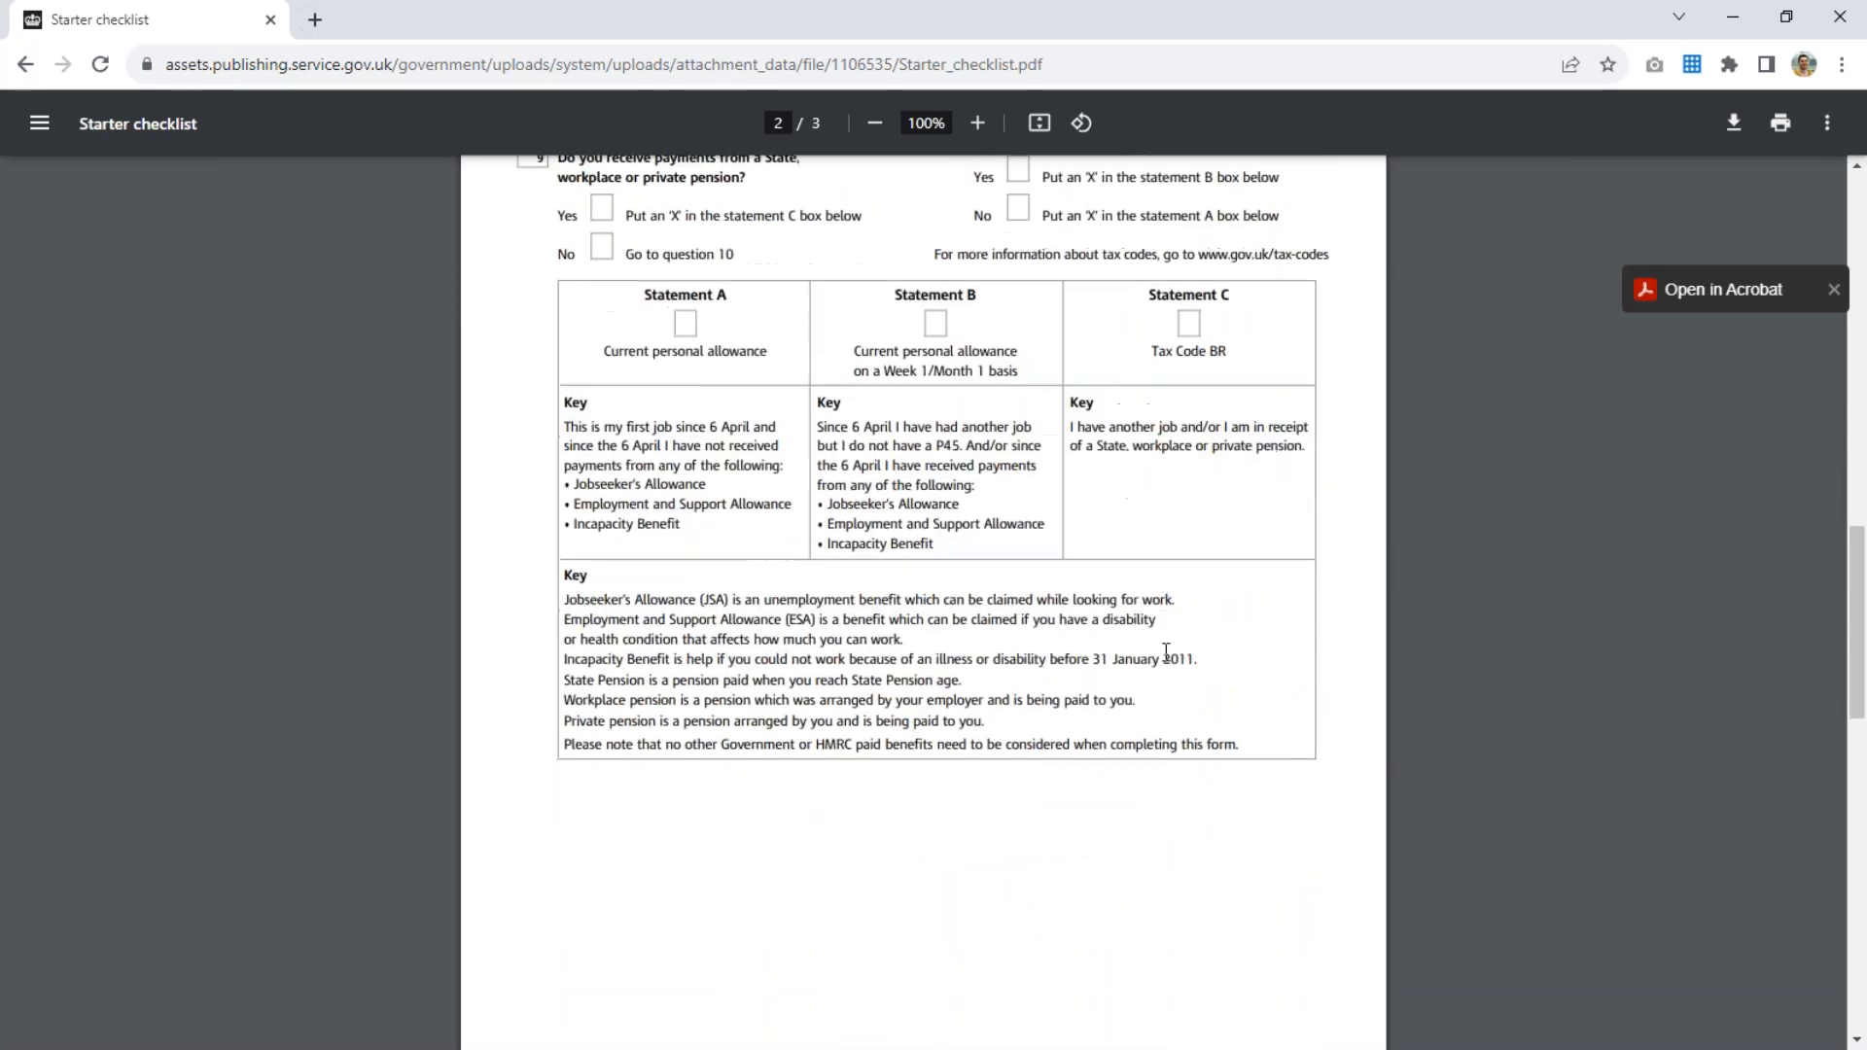
scroll(1166, 652, "down", 1)
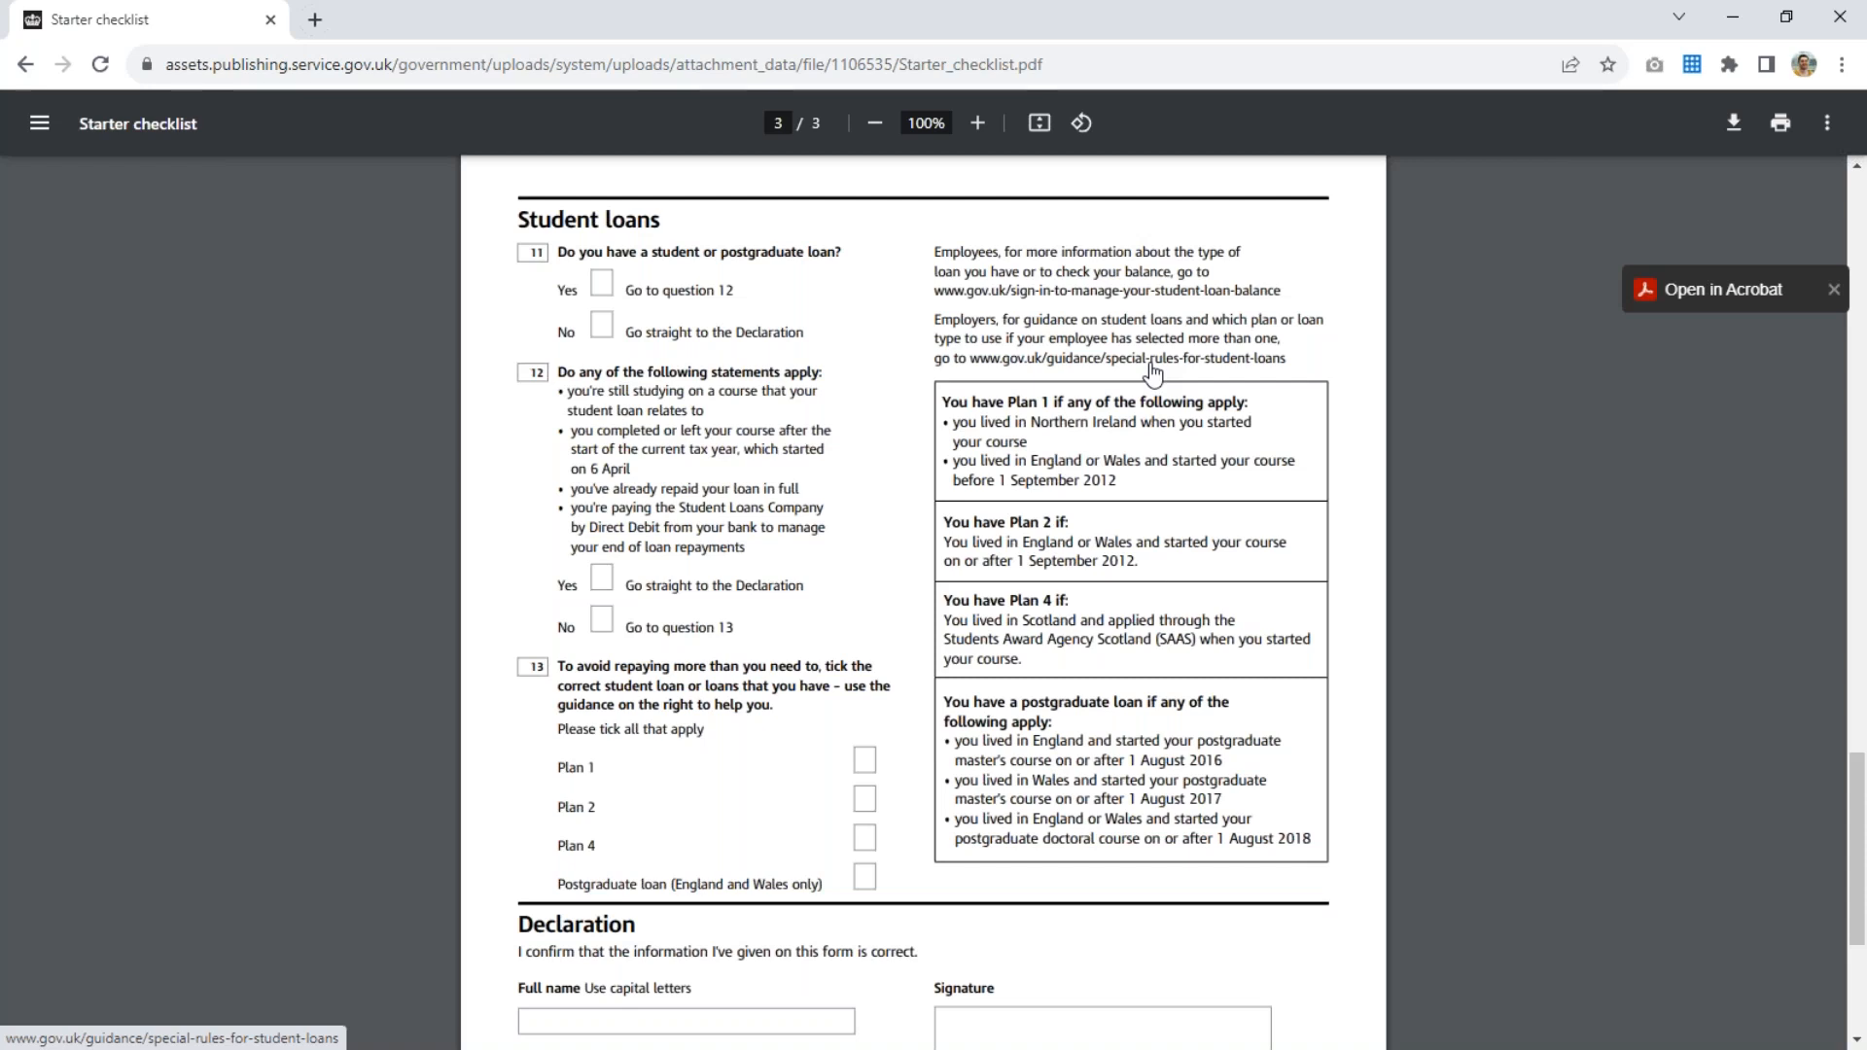
scroll(1144, 435, "down", 2)
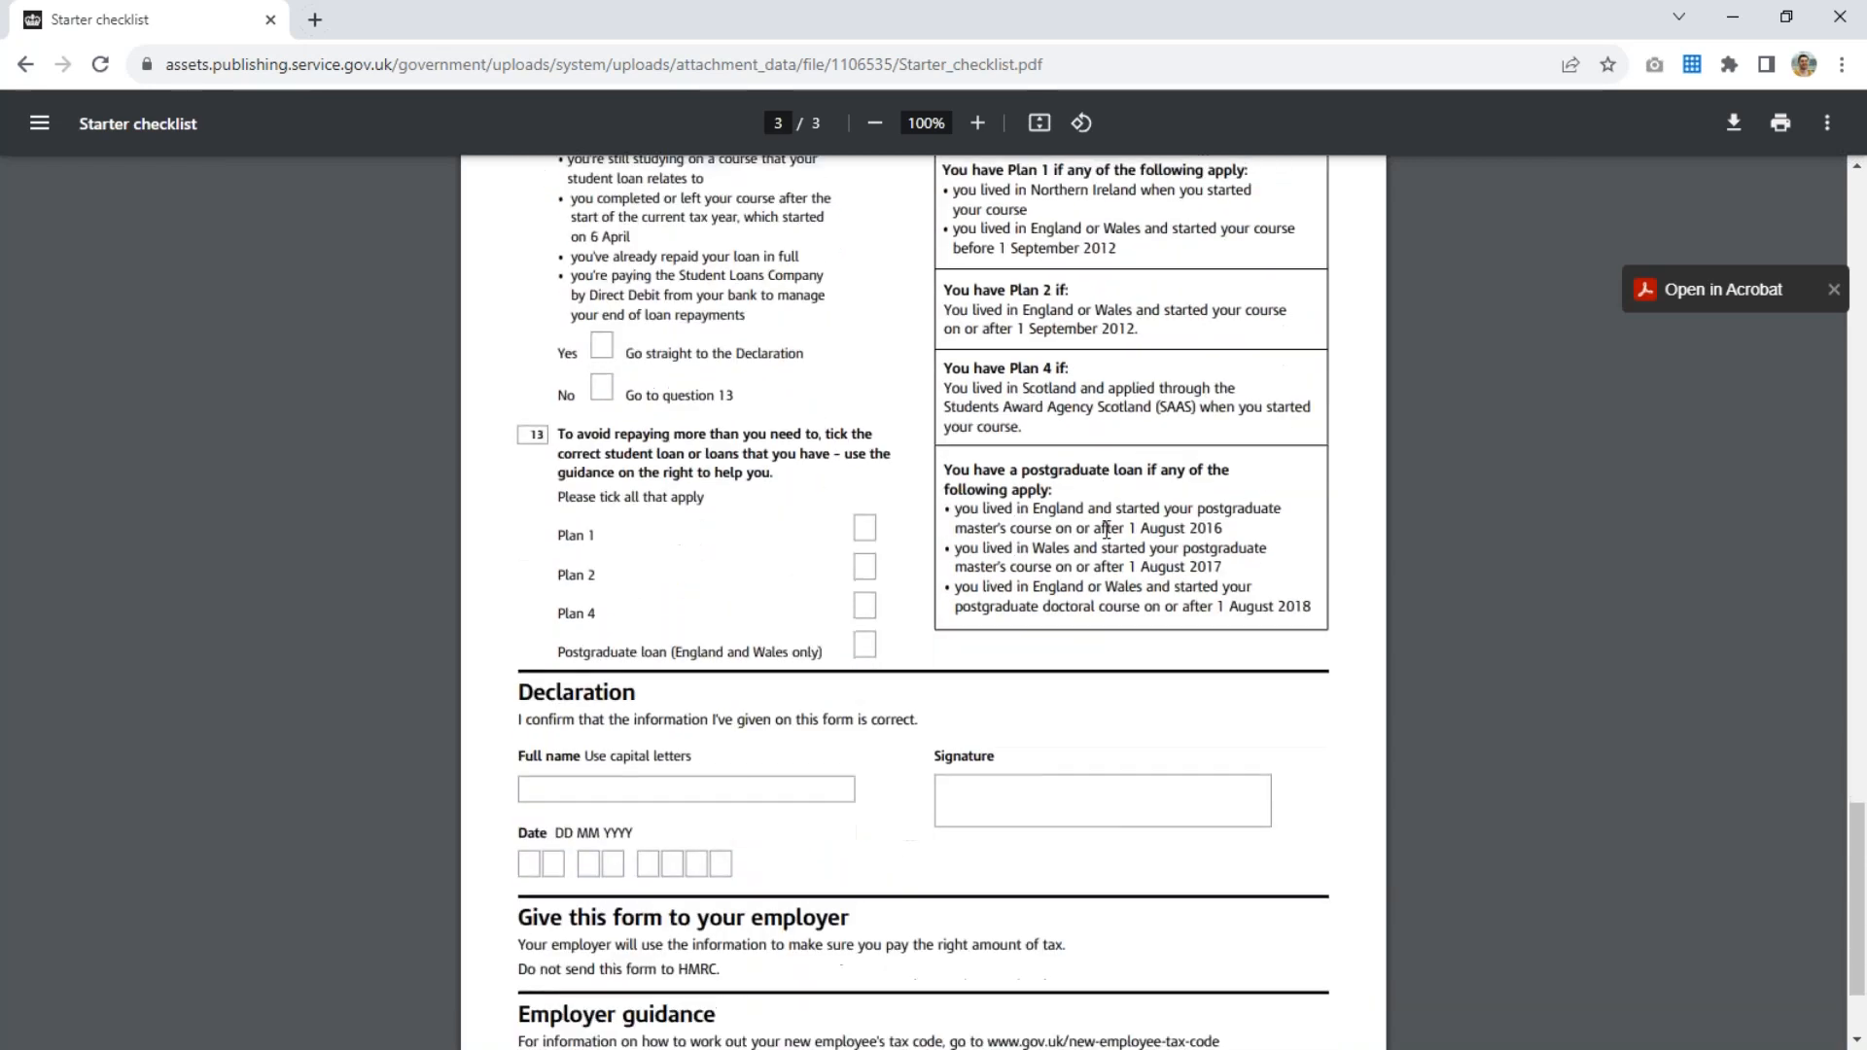
scroll(1107, 530, "up", 12)
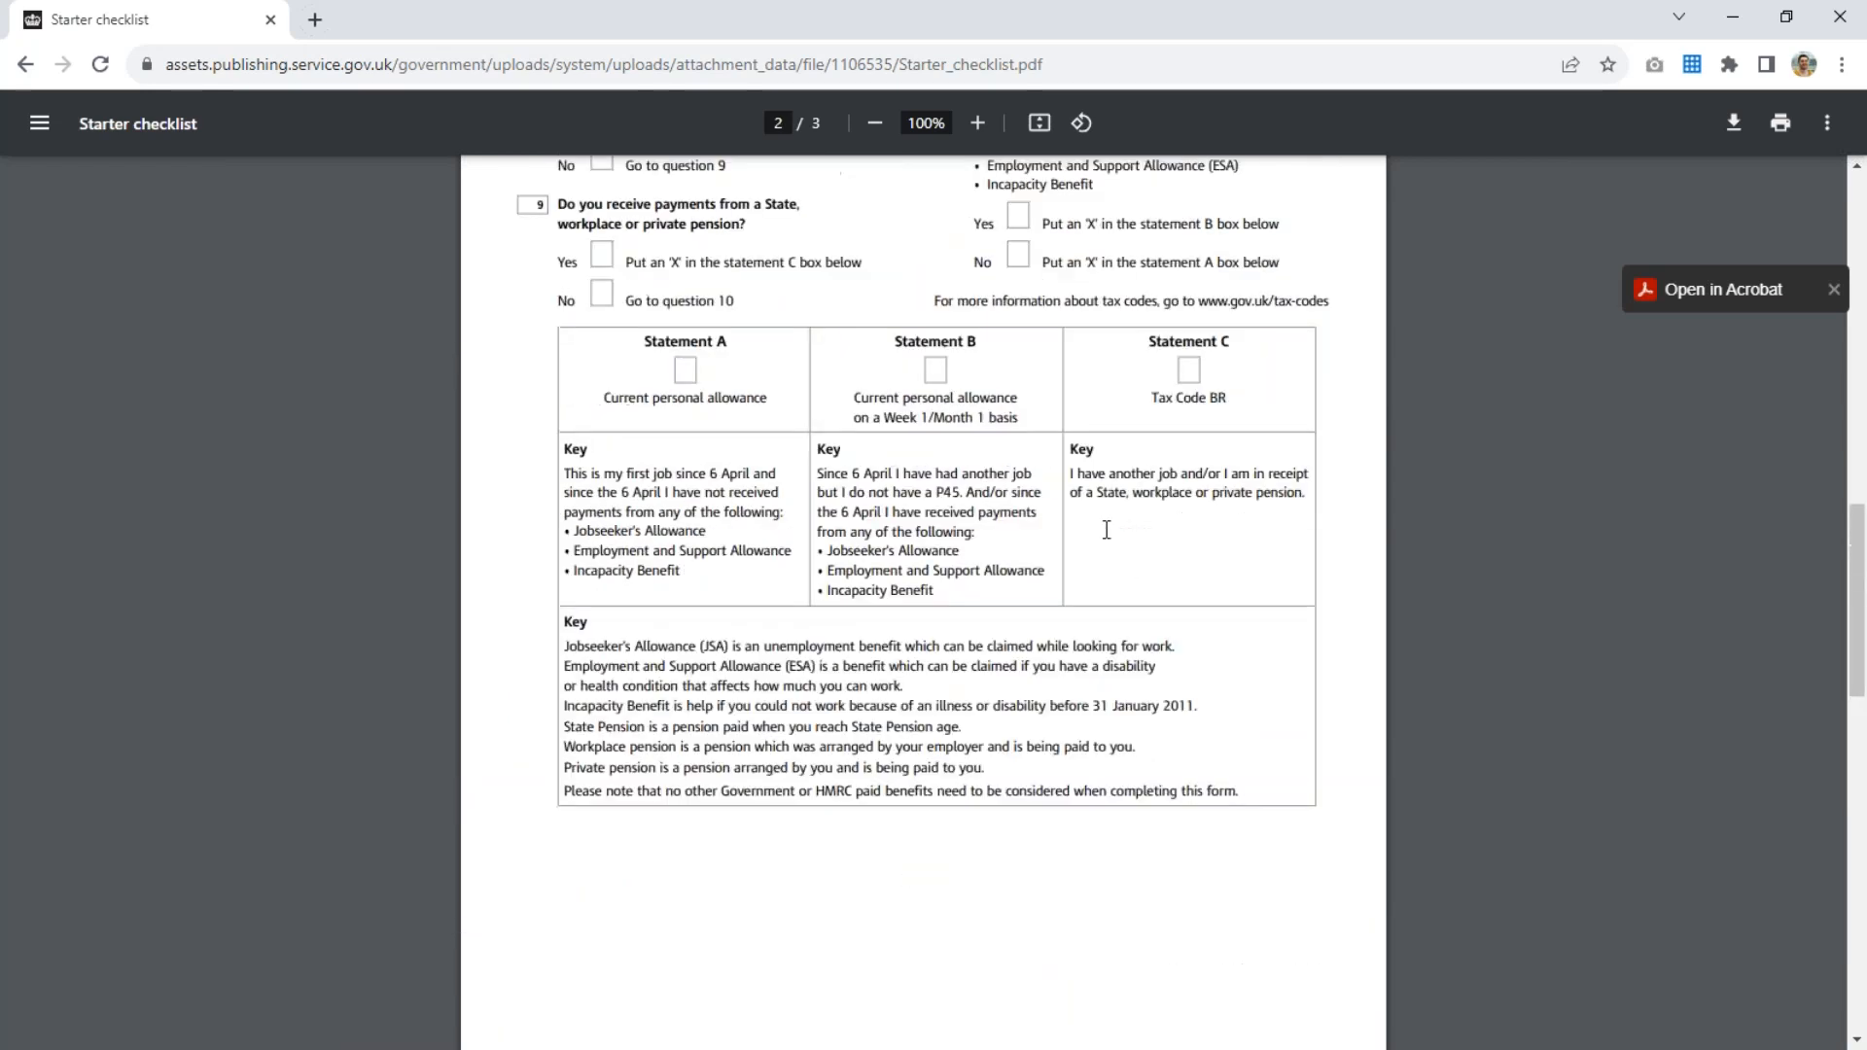
scroll(1107, 531, "up", 15)
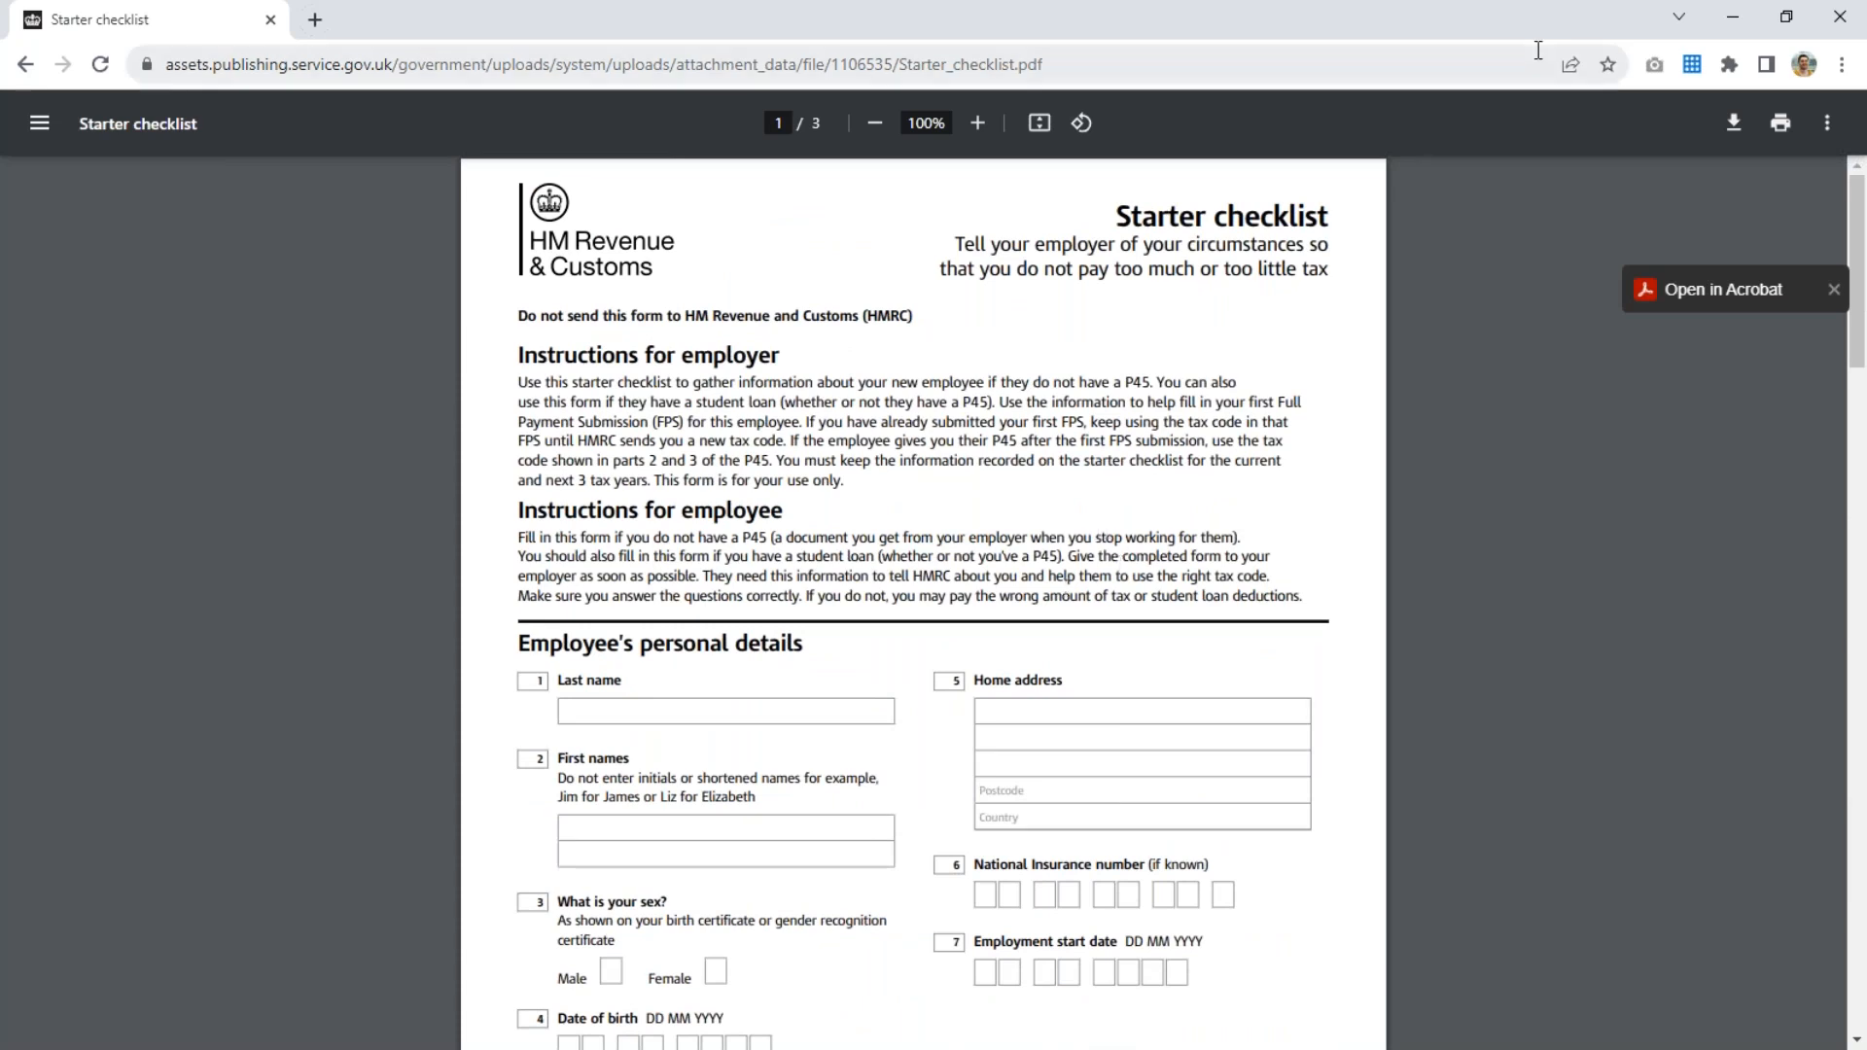
left_click(1737, 20)
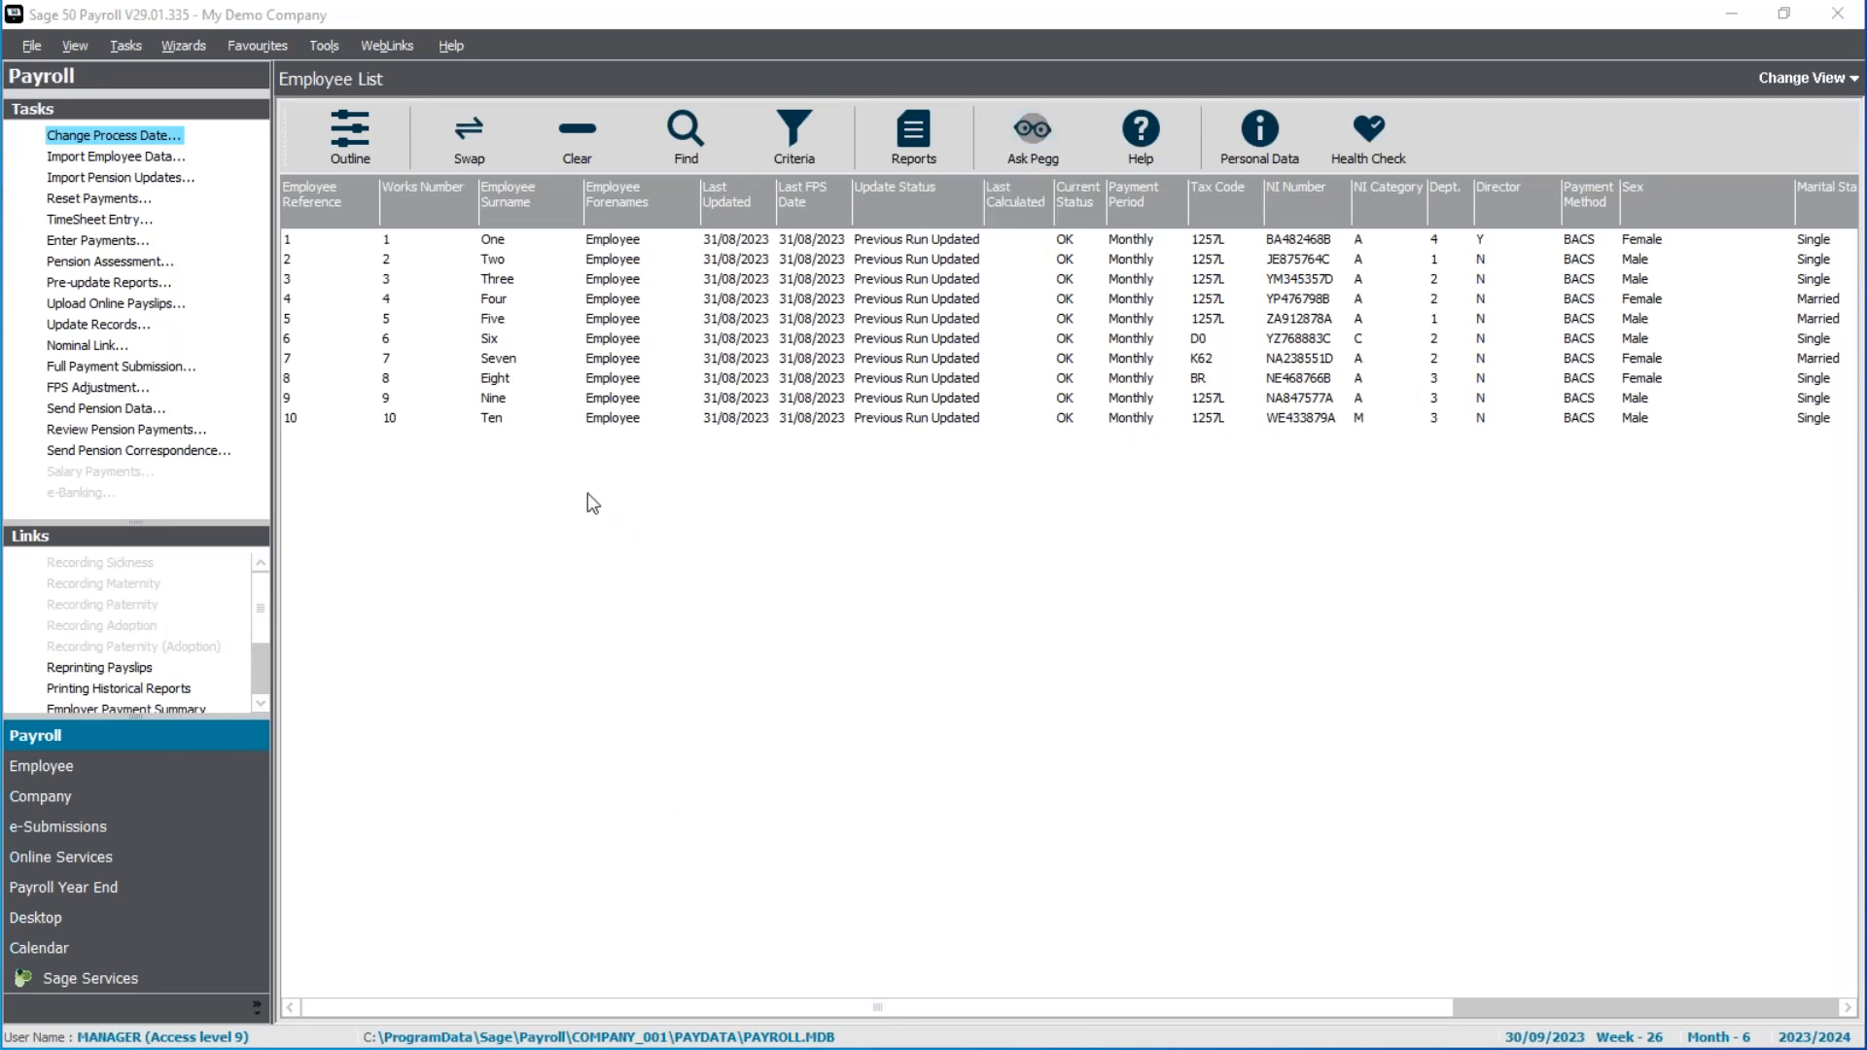
Preview the Employee Wizard's new-starter details page and the blank Quick Employee form, closing both without saving.
left_click(112, 773)
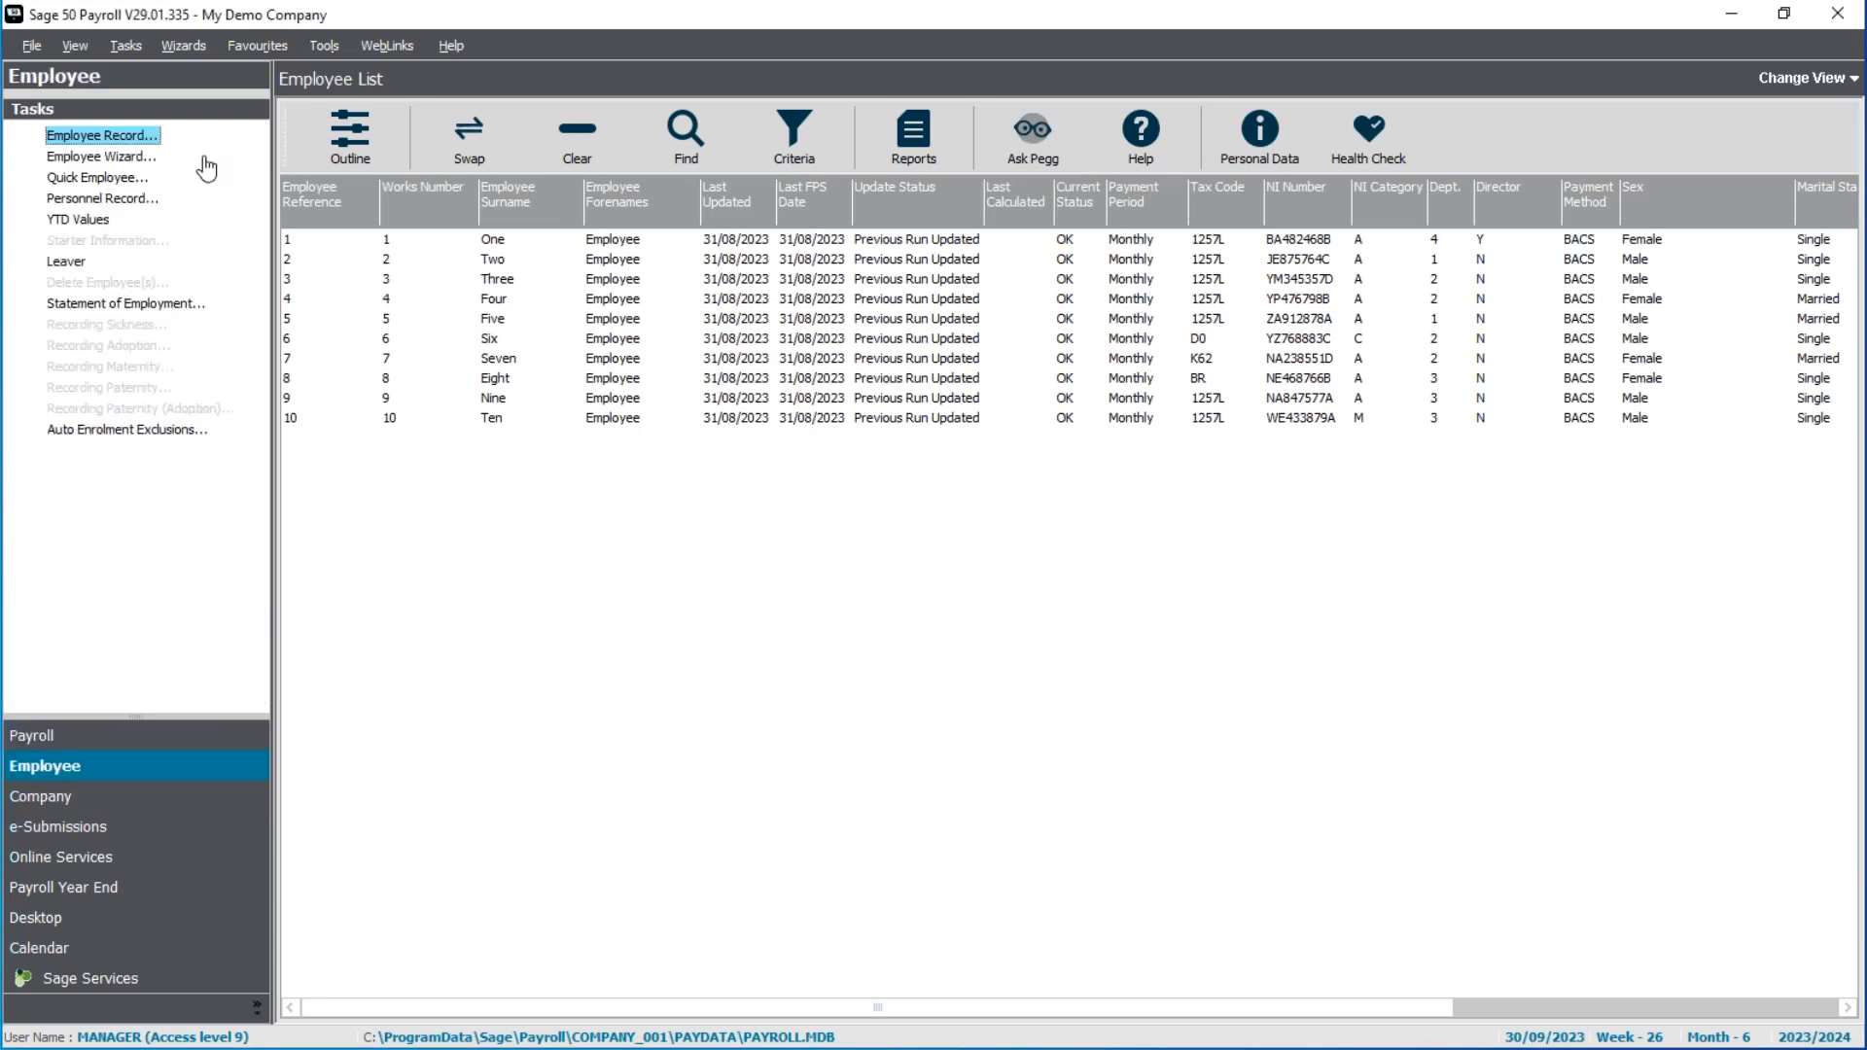
left_click(117, 157)
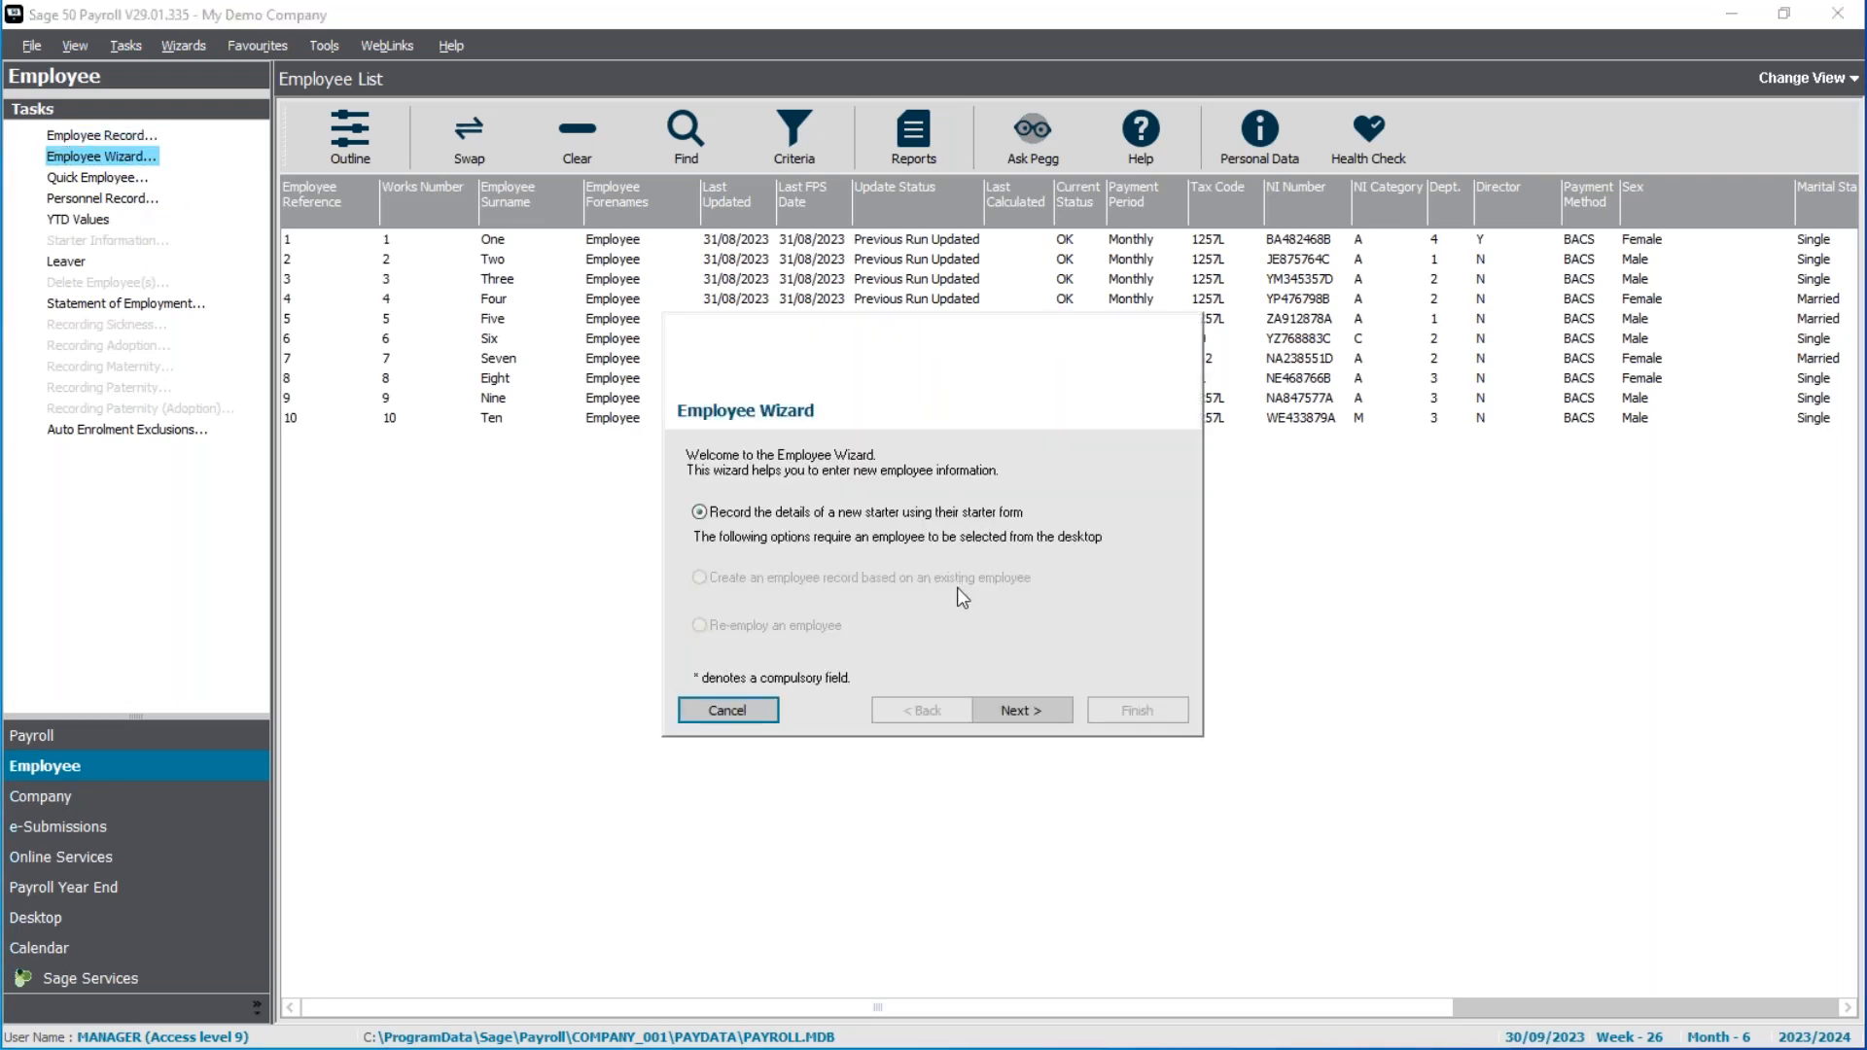
left_click(1035, 710)
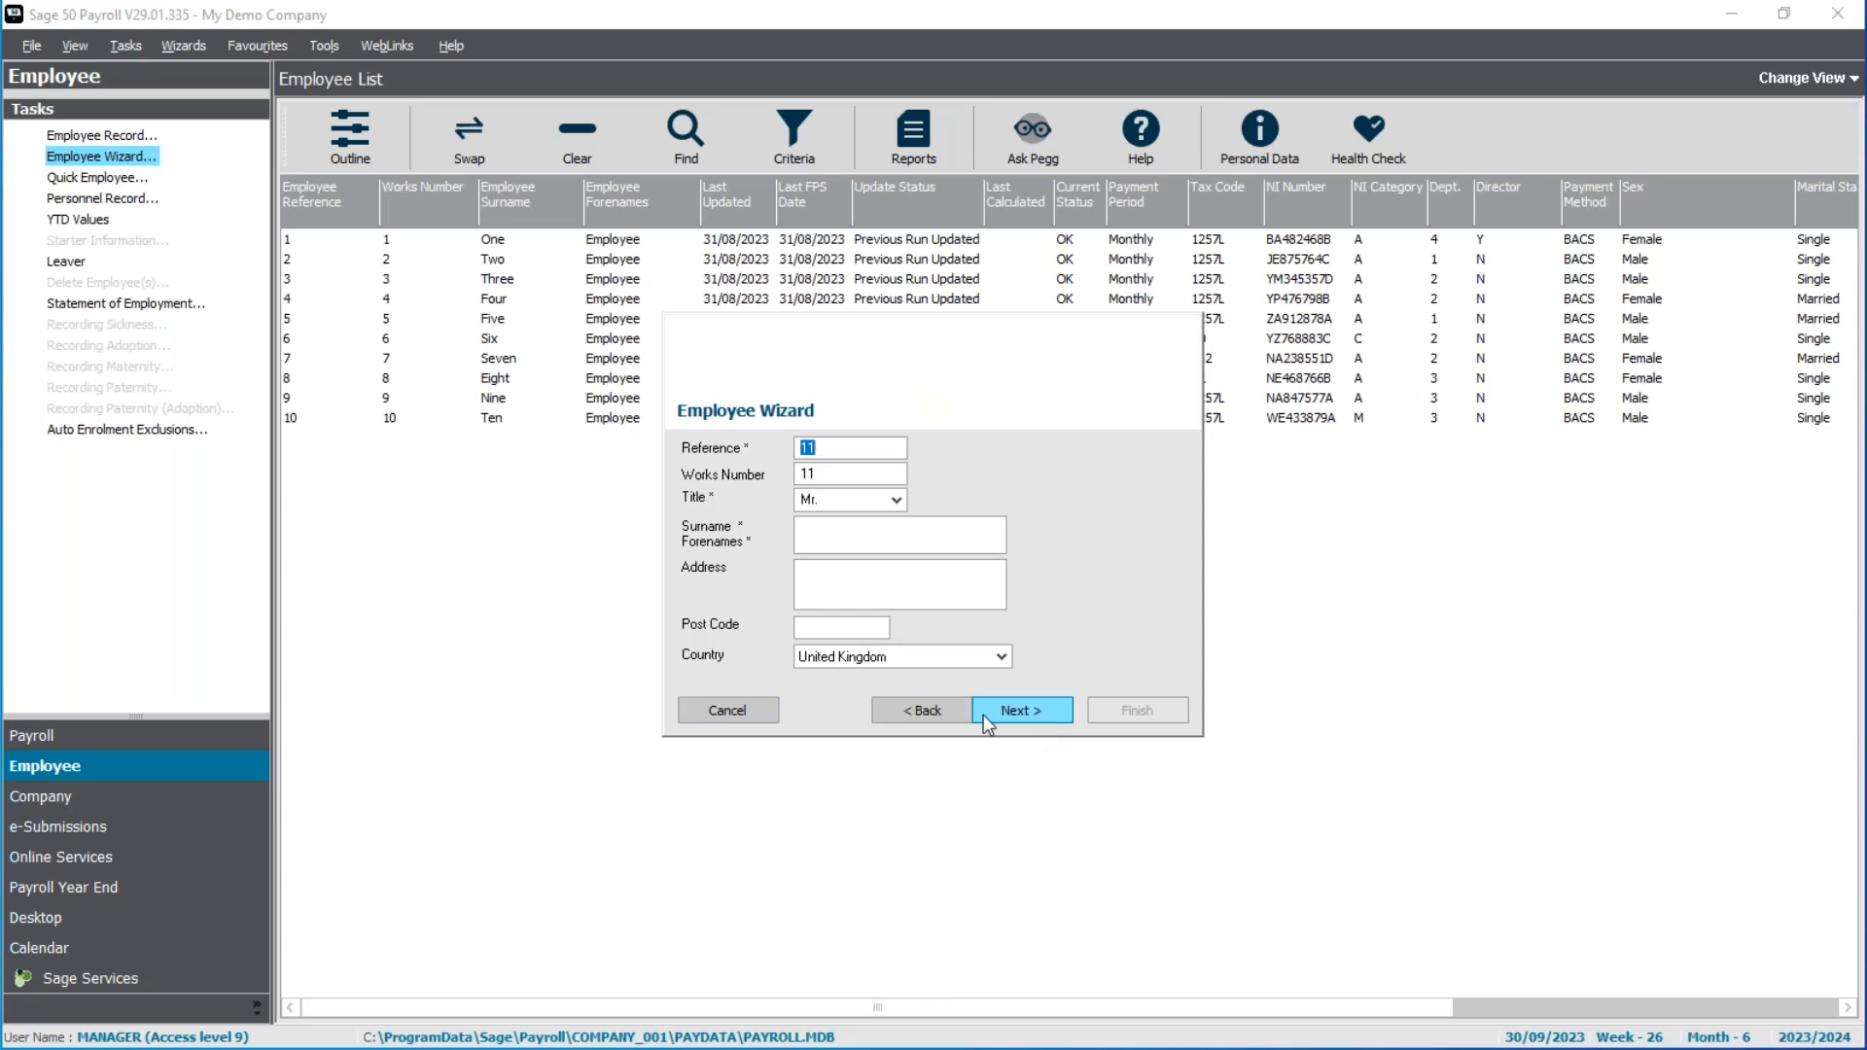
left_click(826, 534)
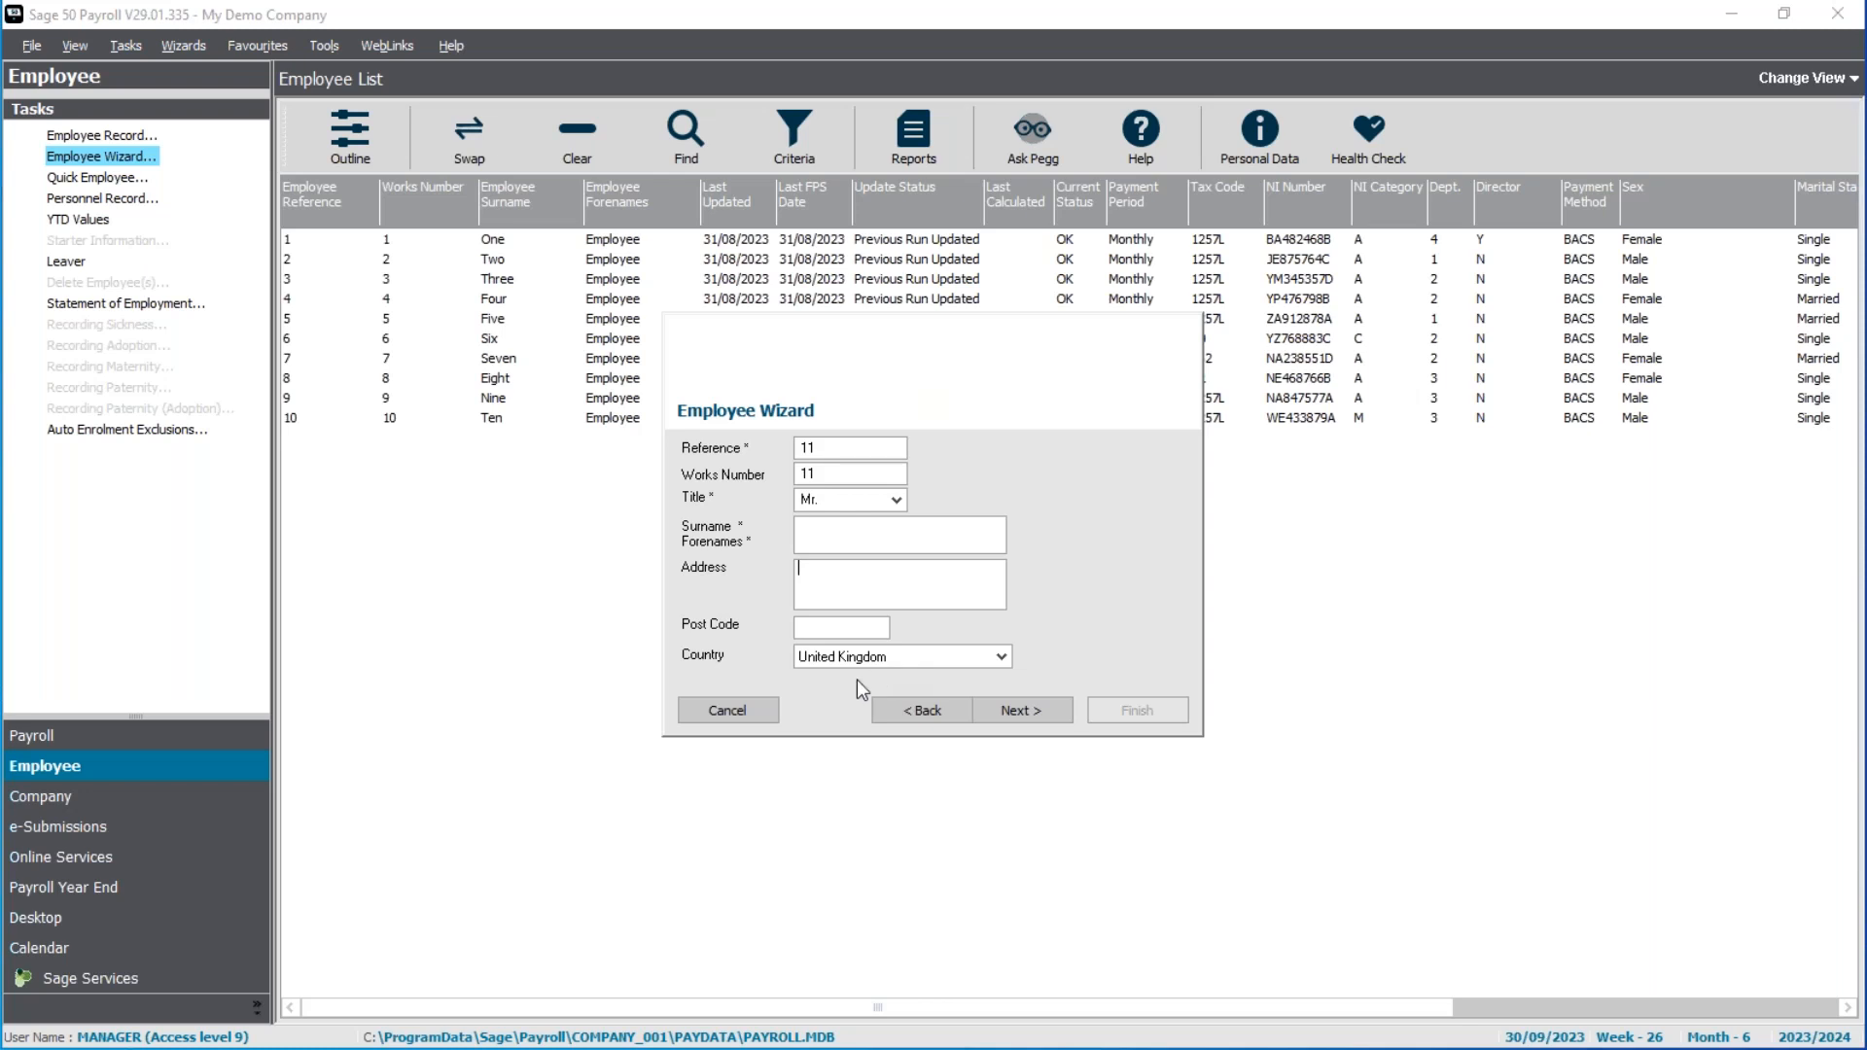
left_click(727, 711)
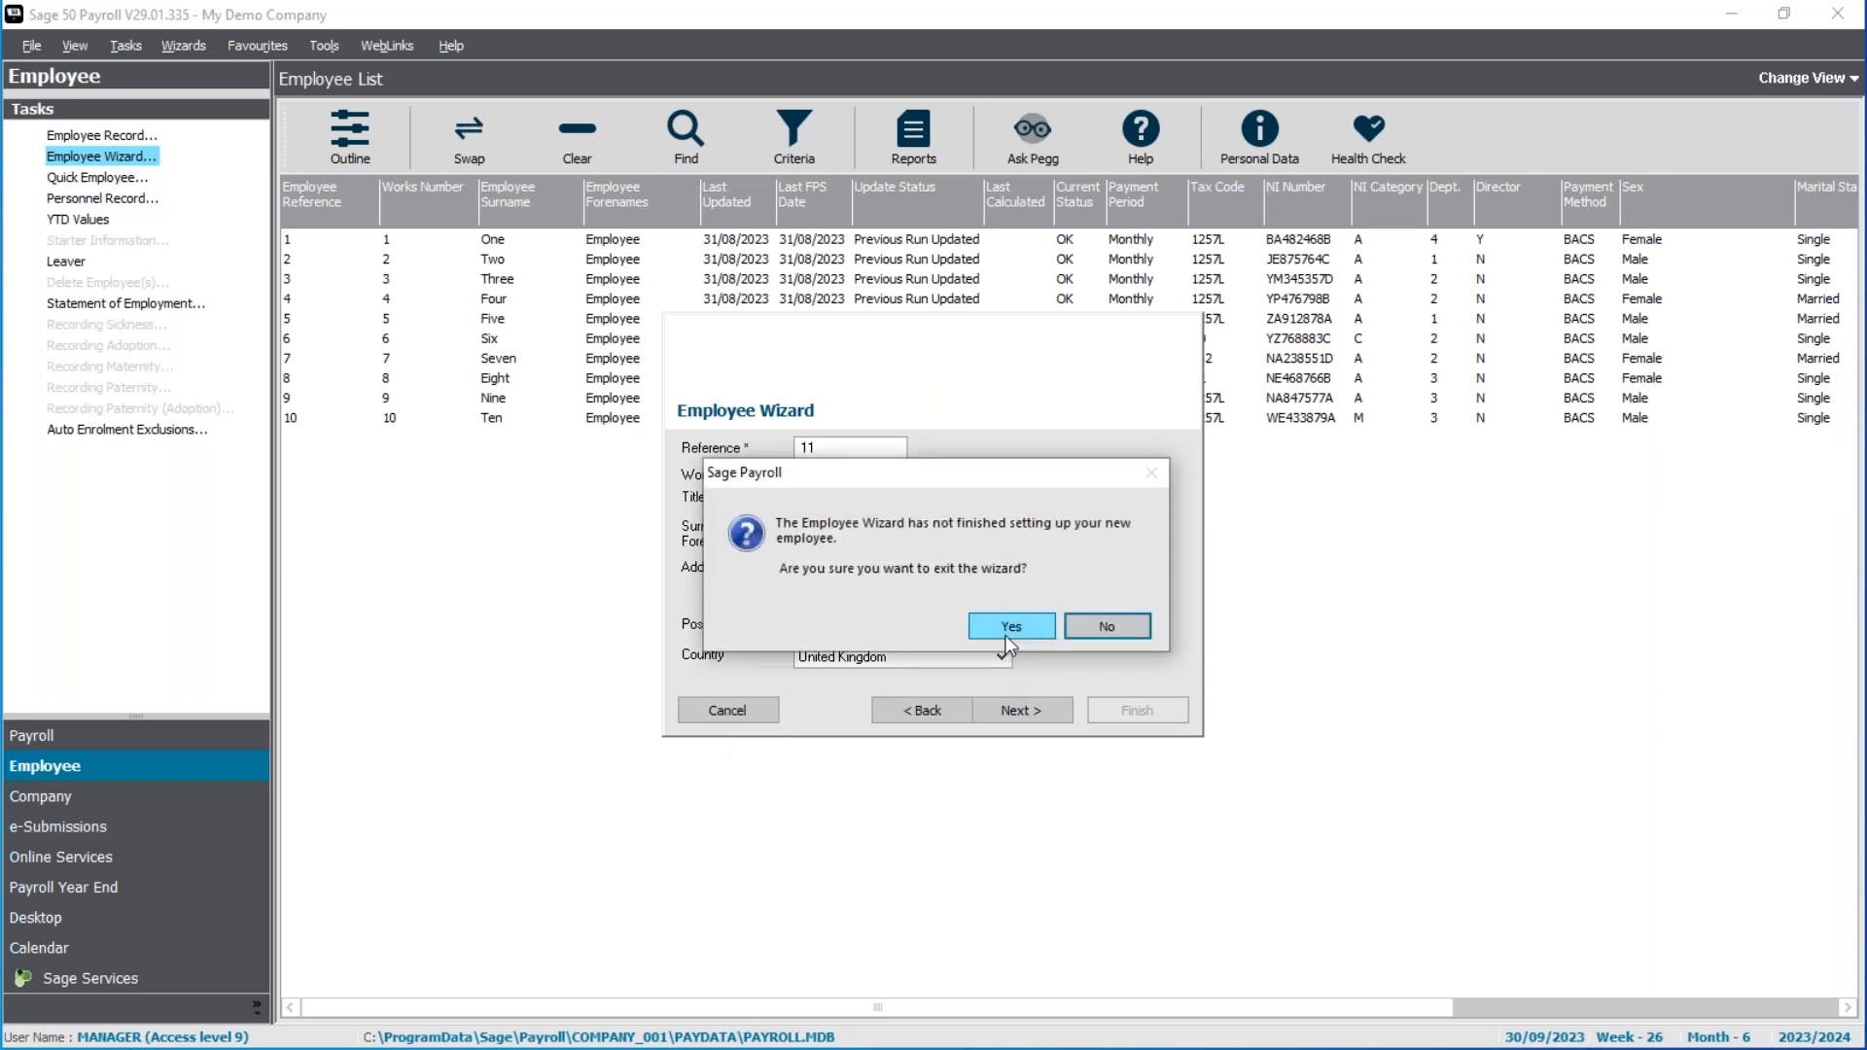
left_click(1007, 630)
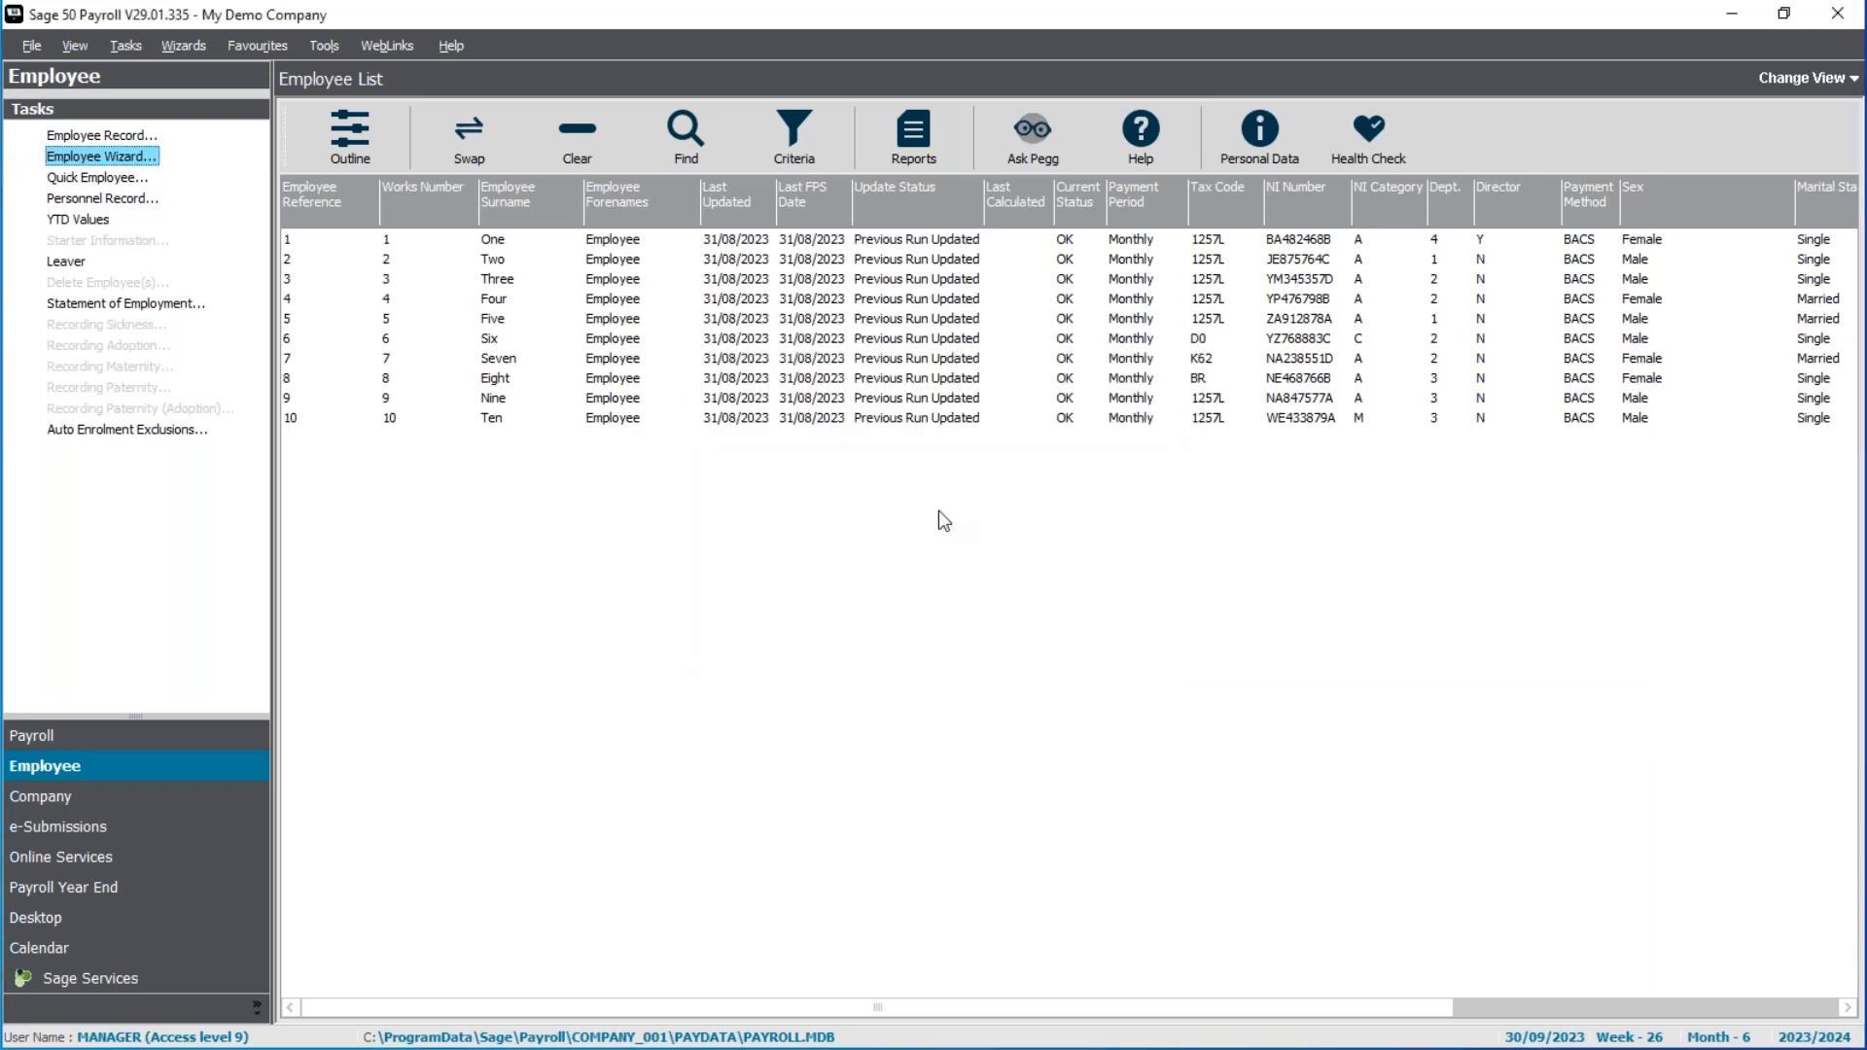
left_click(116, 181)
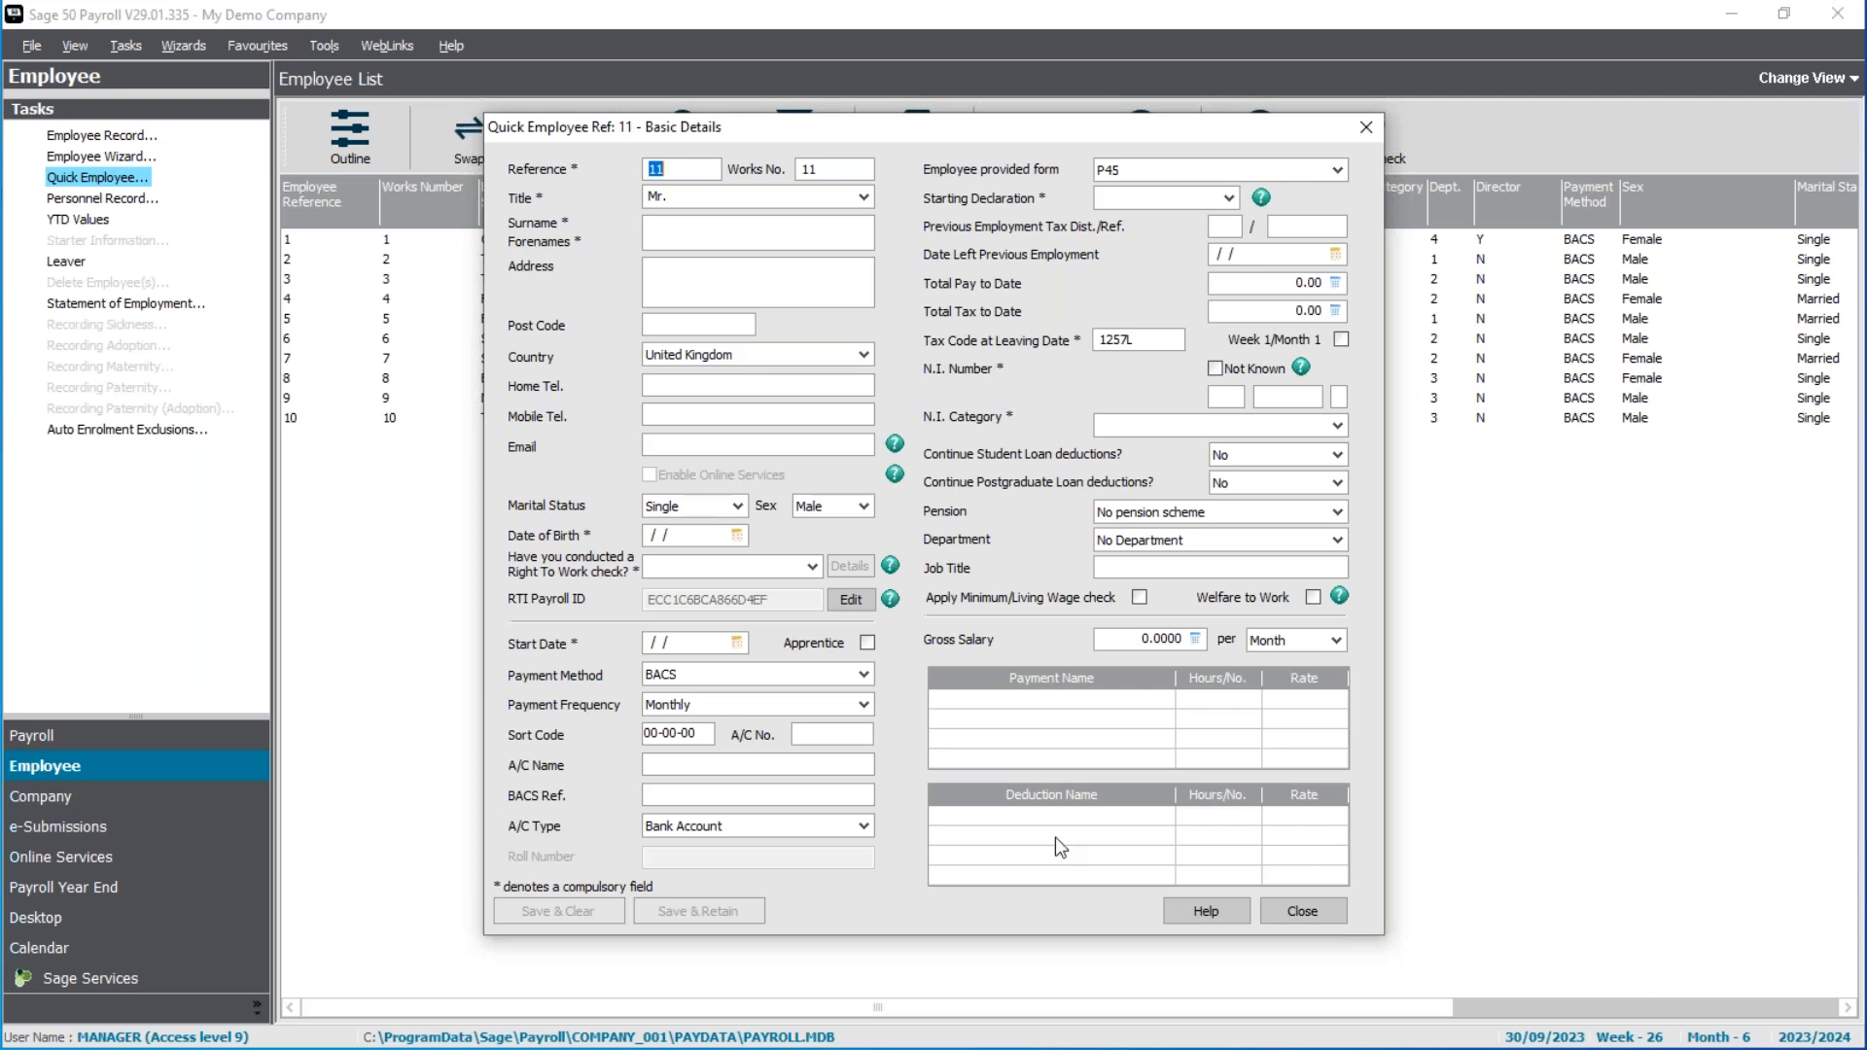
left_click(1297, 914)
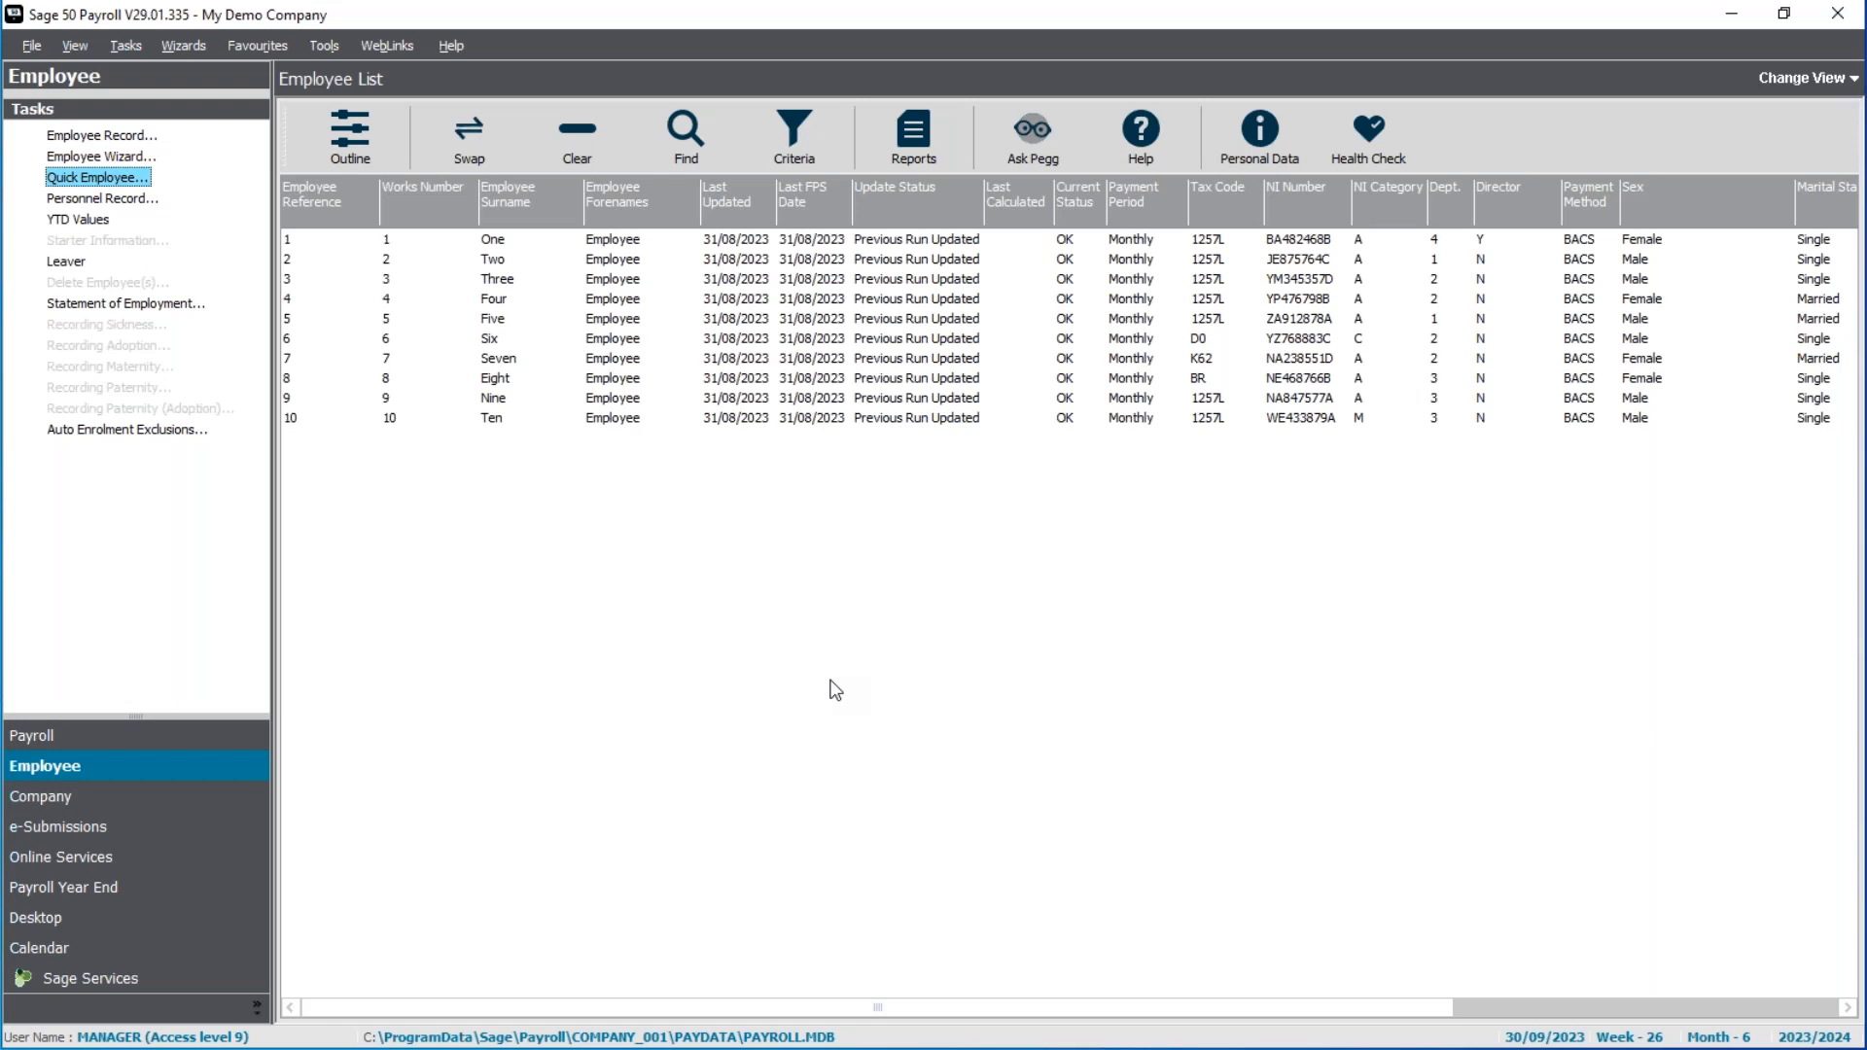
Select the employee with reference 3, view the Employee Wizard's option to base a record on an existing employee, and exit the wizard.
left_click(523, 282)
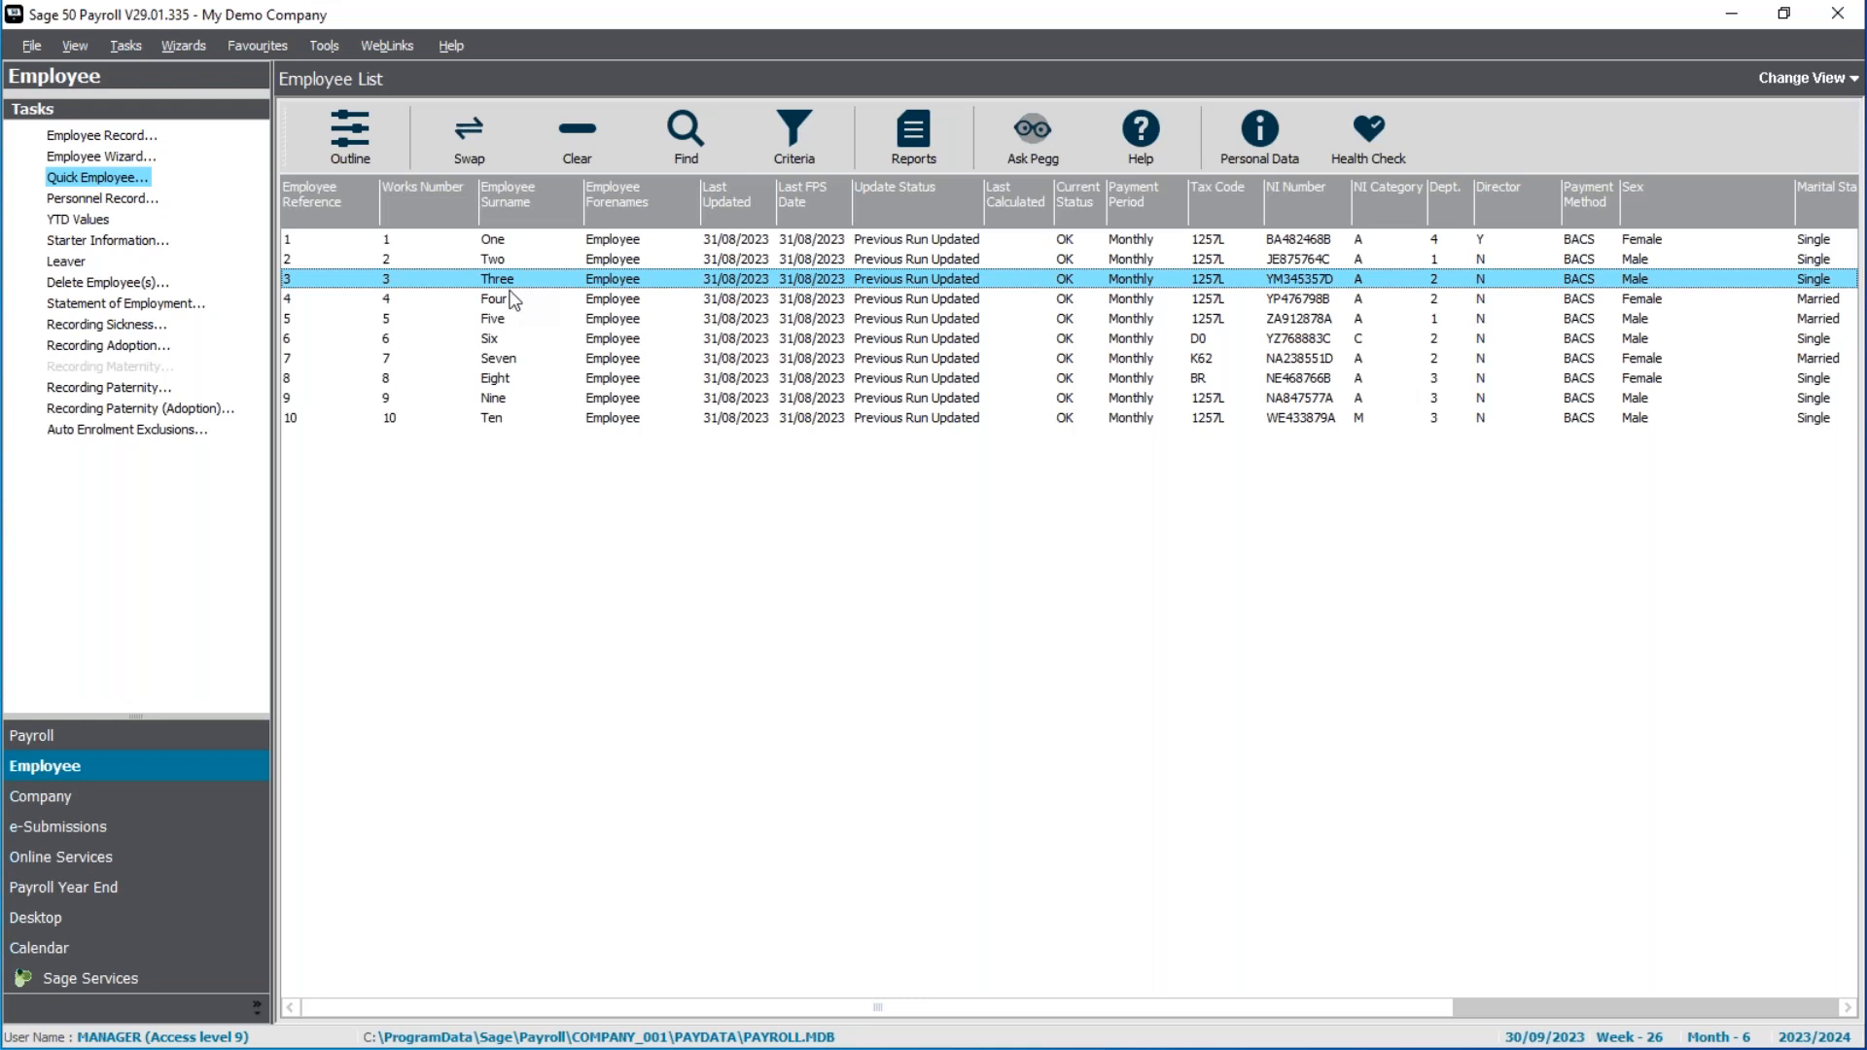
left_click(75, 157)
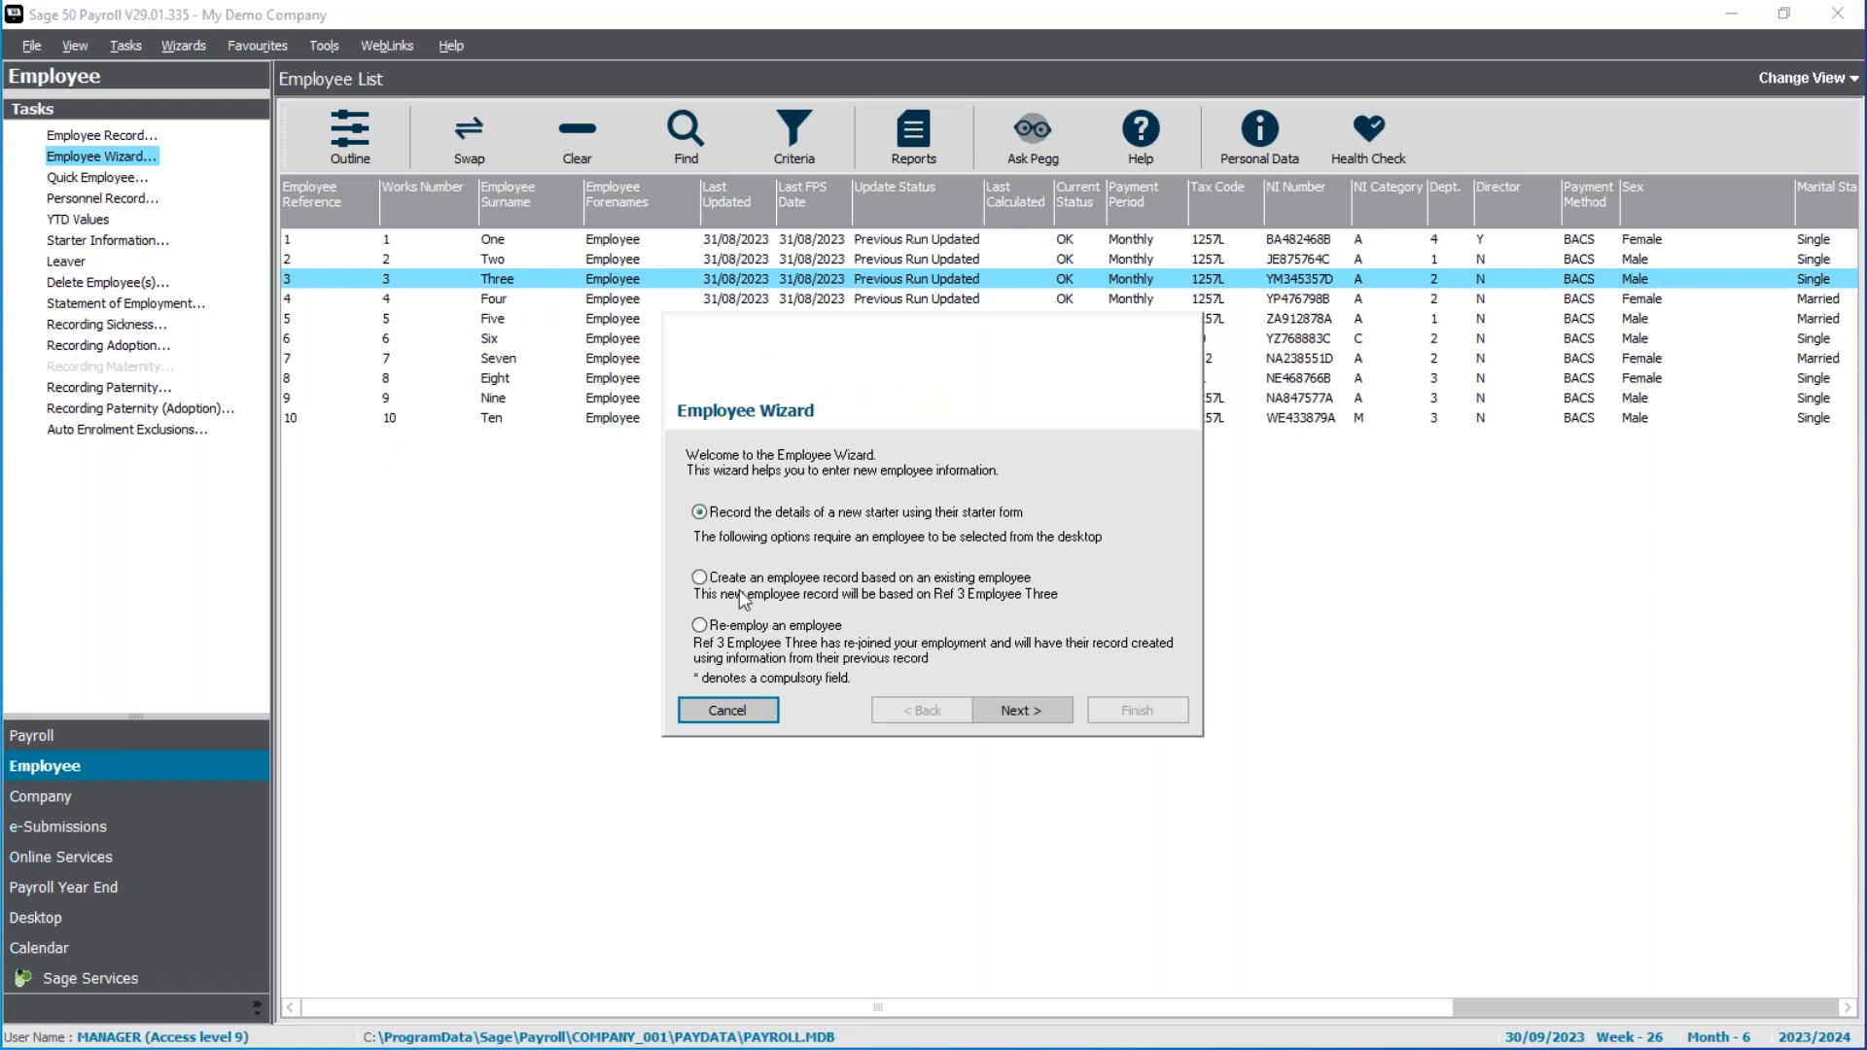
left_click(732, 582)
left_click(706, 720)
left_click(1019, 628)
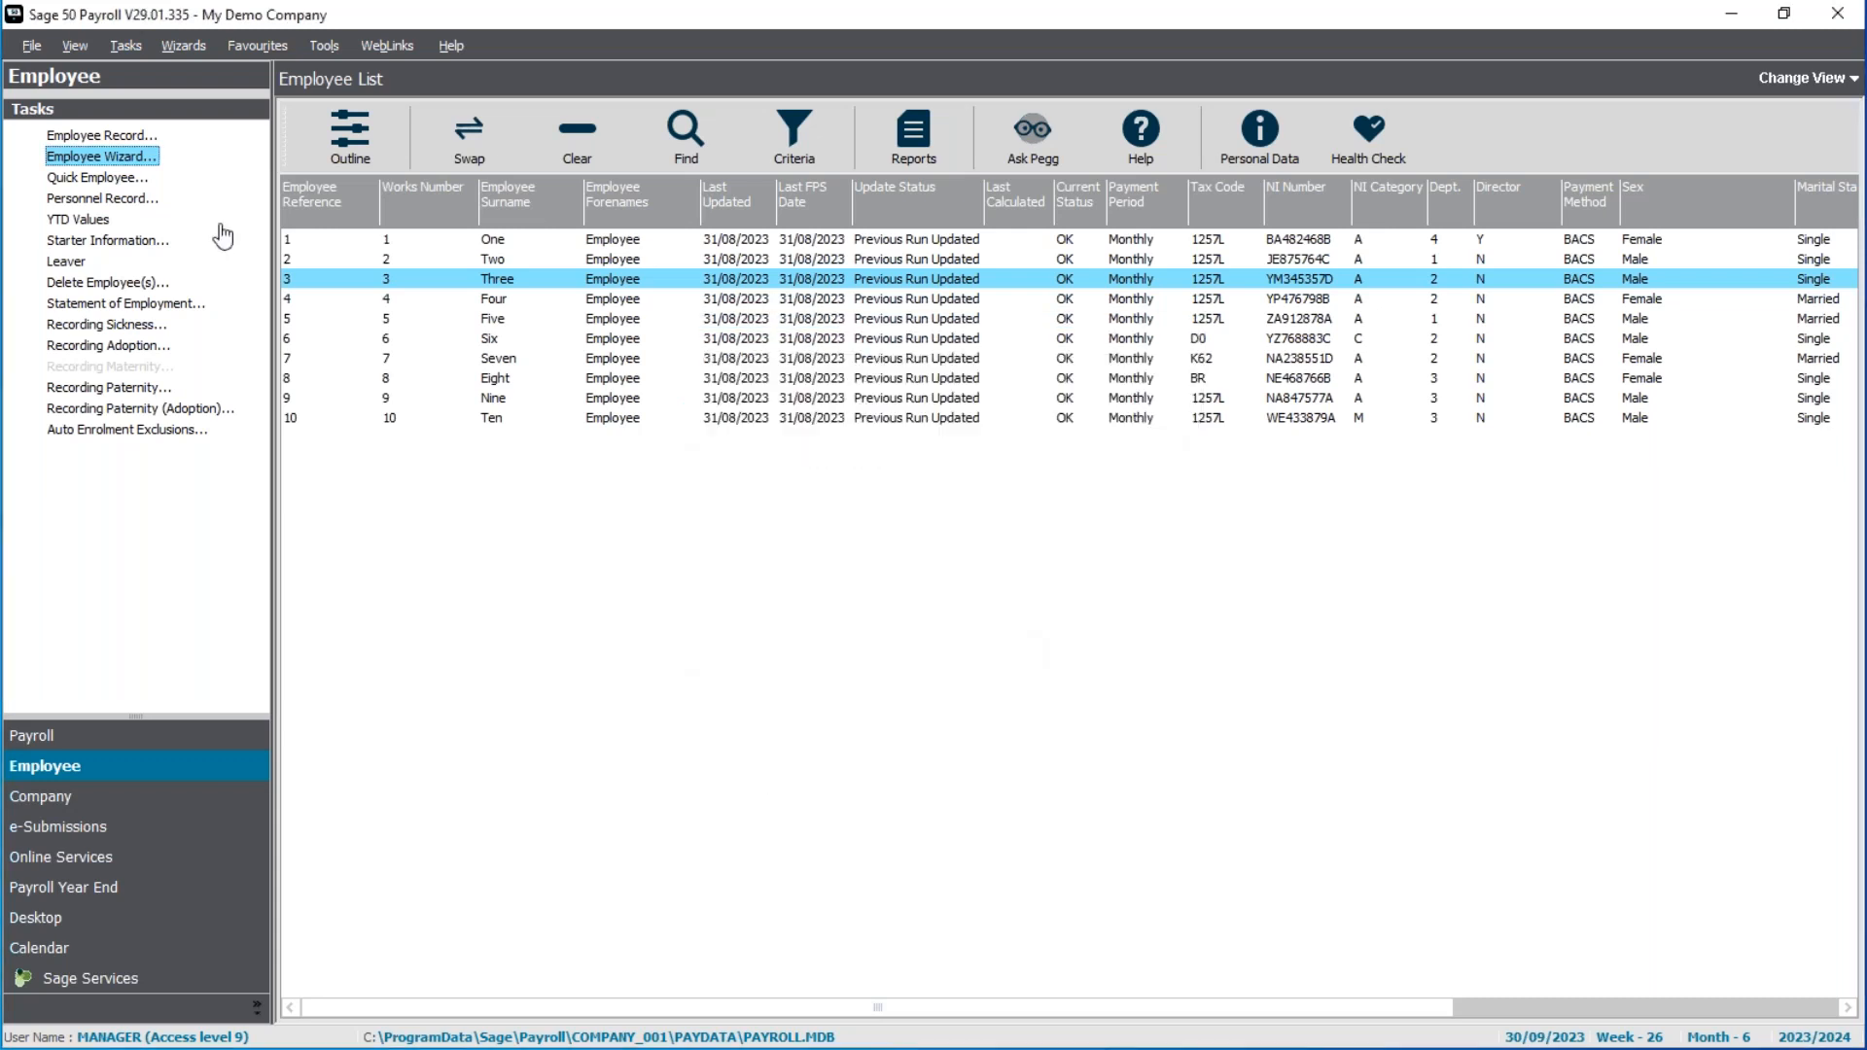
Start a Quick Employee record based on the selected employee's record and enter the new employee's surname, forename, address and postcode.
left_click(128, 180)
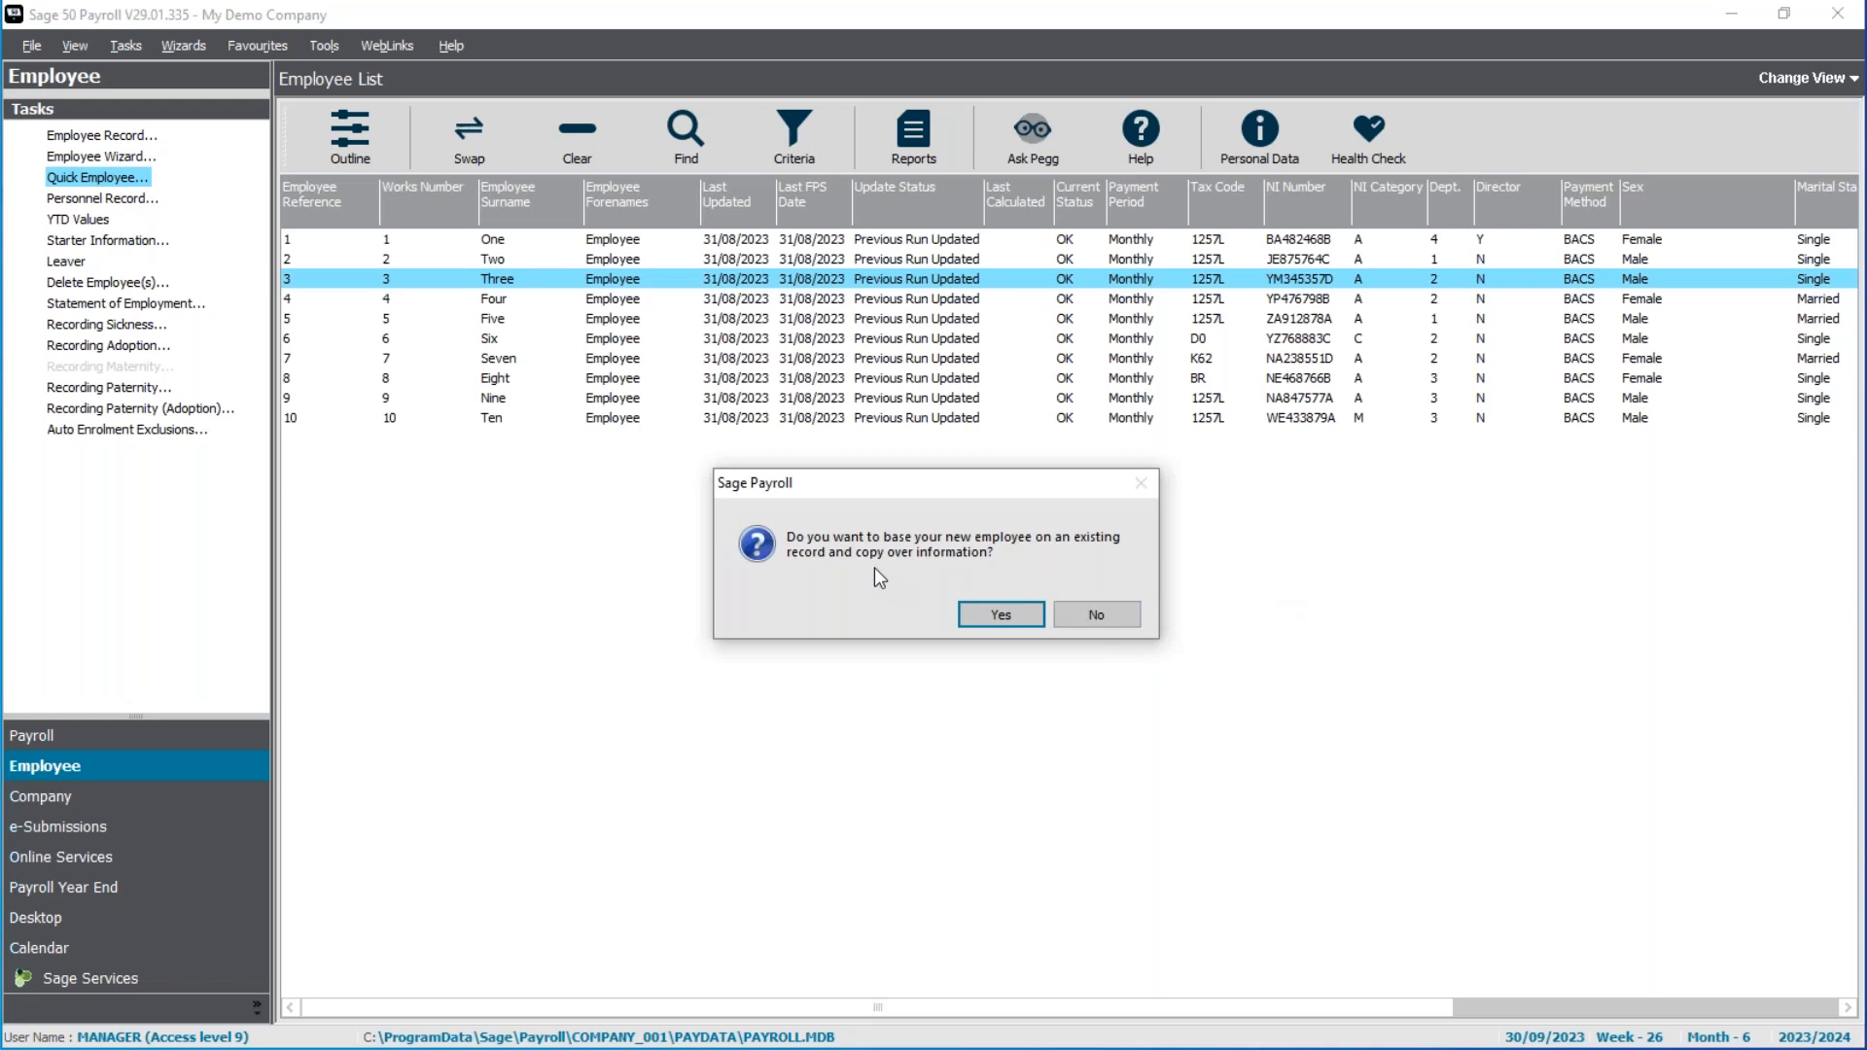
left_click(1002, 615)
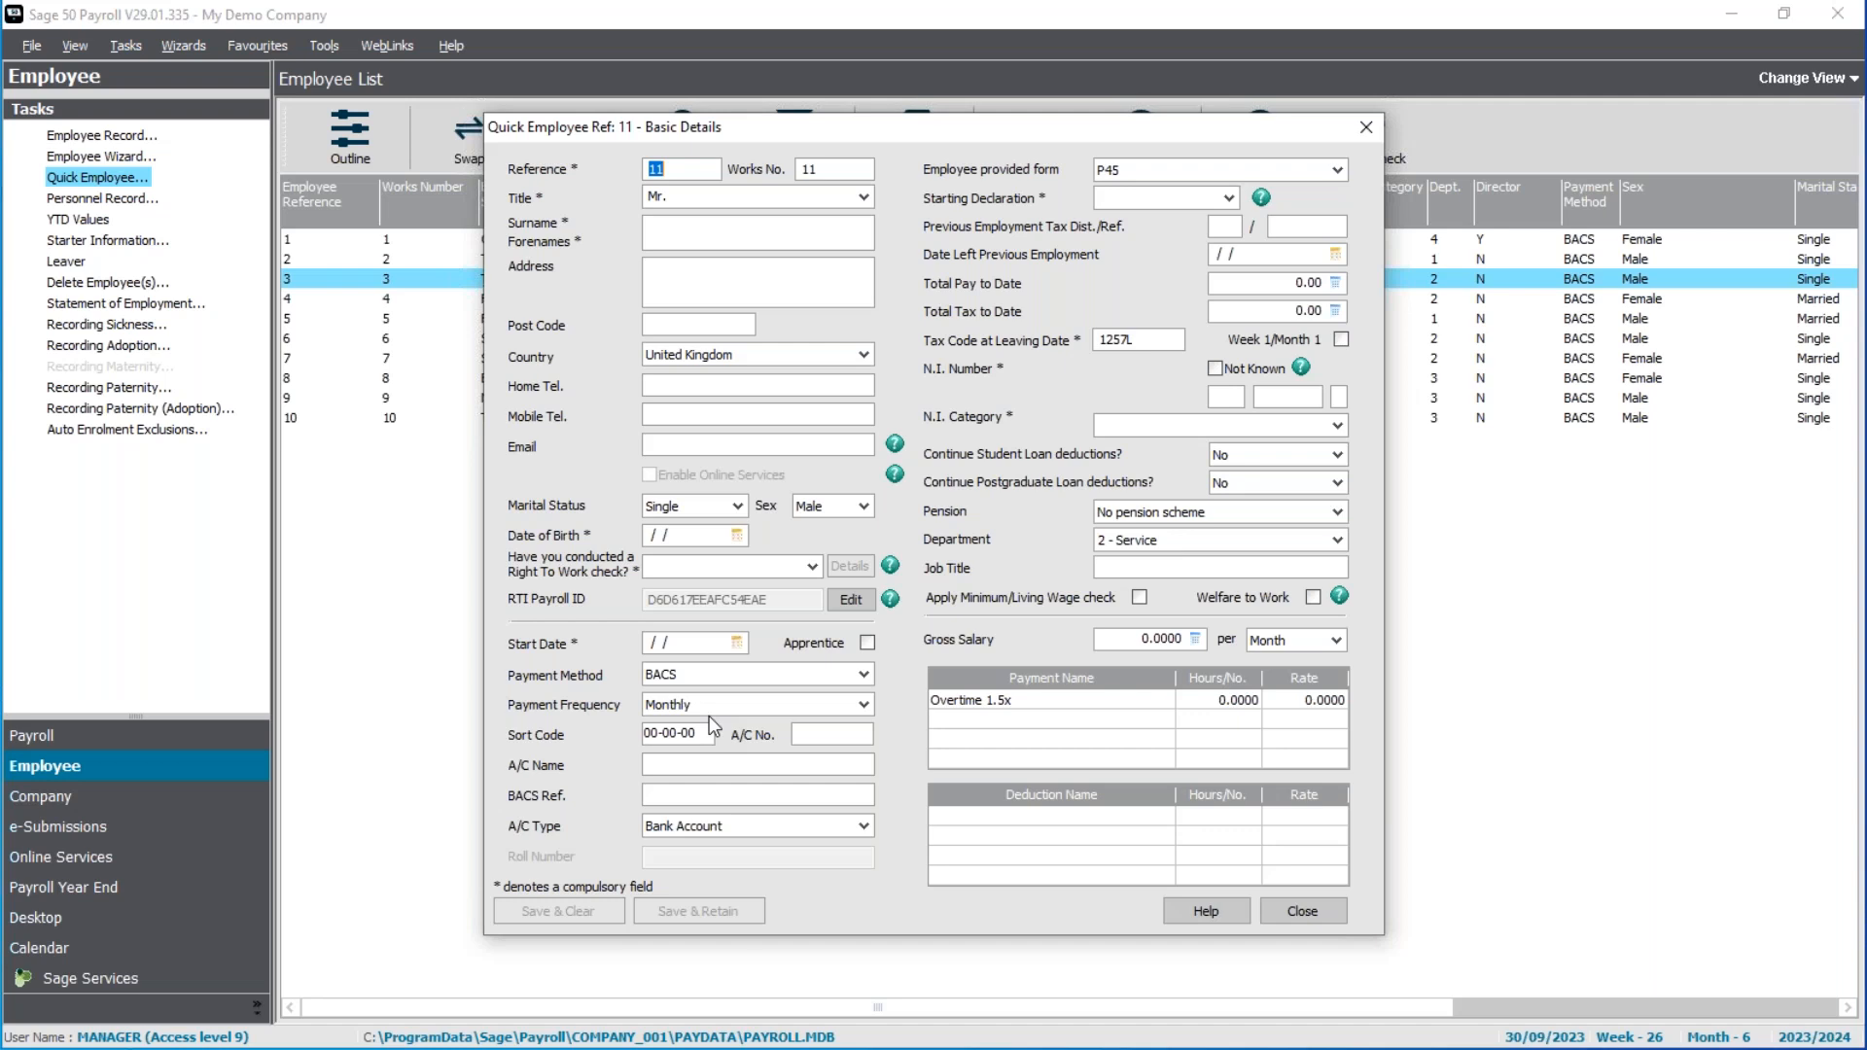
left_click(686, 228)
type("ElevenEmployee1 AddressTown")
key("Tab")
type("NE99 9AZ")
key("Tab")
key("Tab")
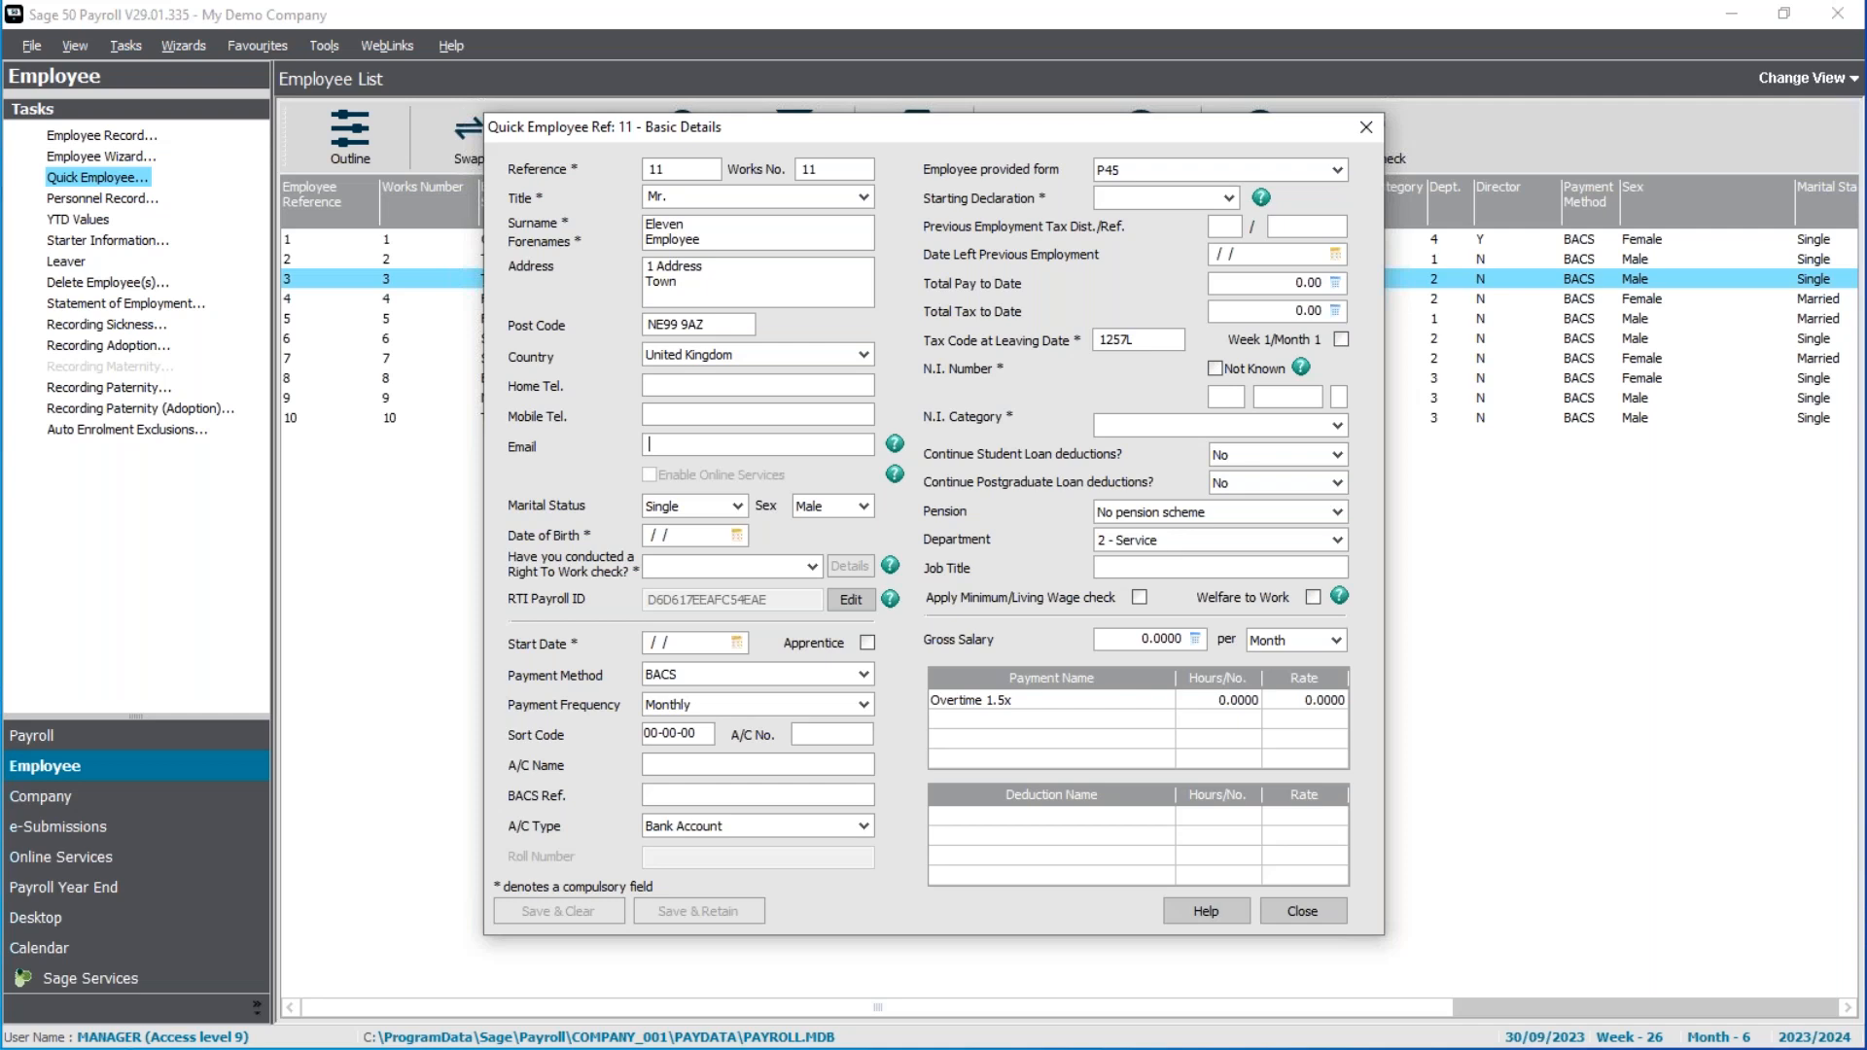
Enter the new employee's date of birth, leaving the email, marital status and sex fields as they are.
key("Tab")
key("Tab")
key("Tab")
type("090390")
key("Tab")
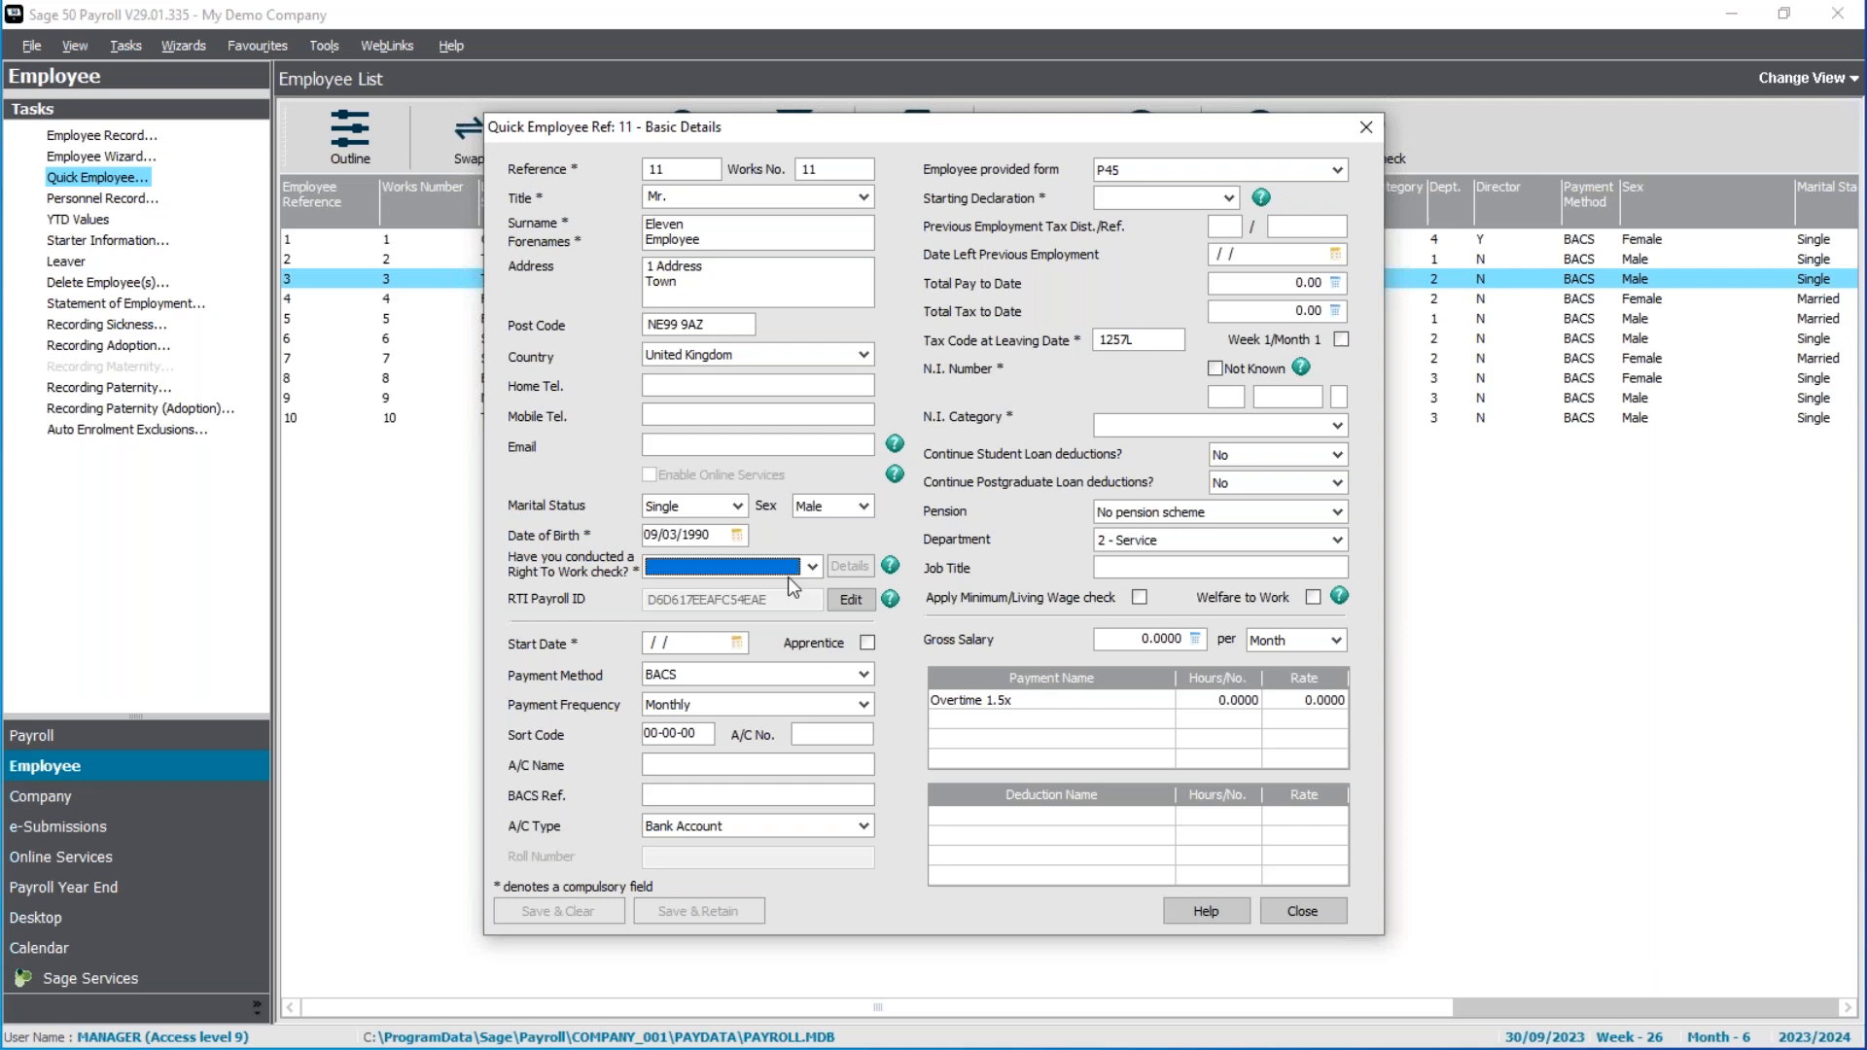
Record the Right To Work check as Yes, view the UK Passport document fields, and leave the details without saving them.
left_click(818, 560)
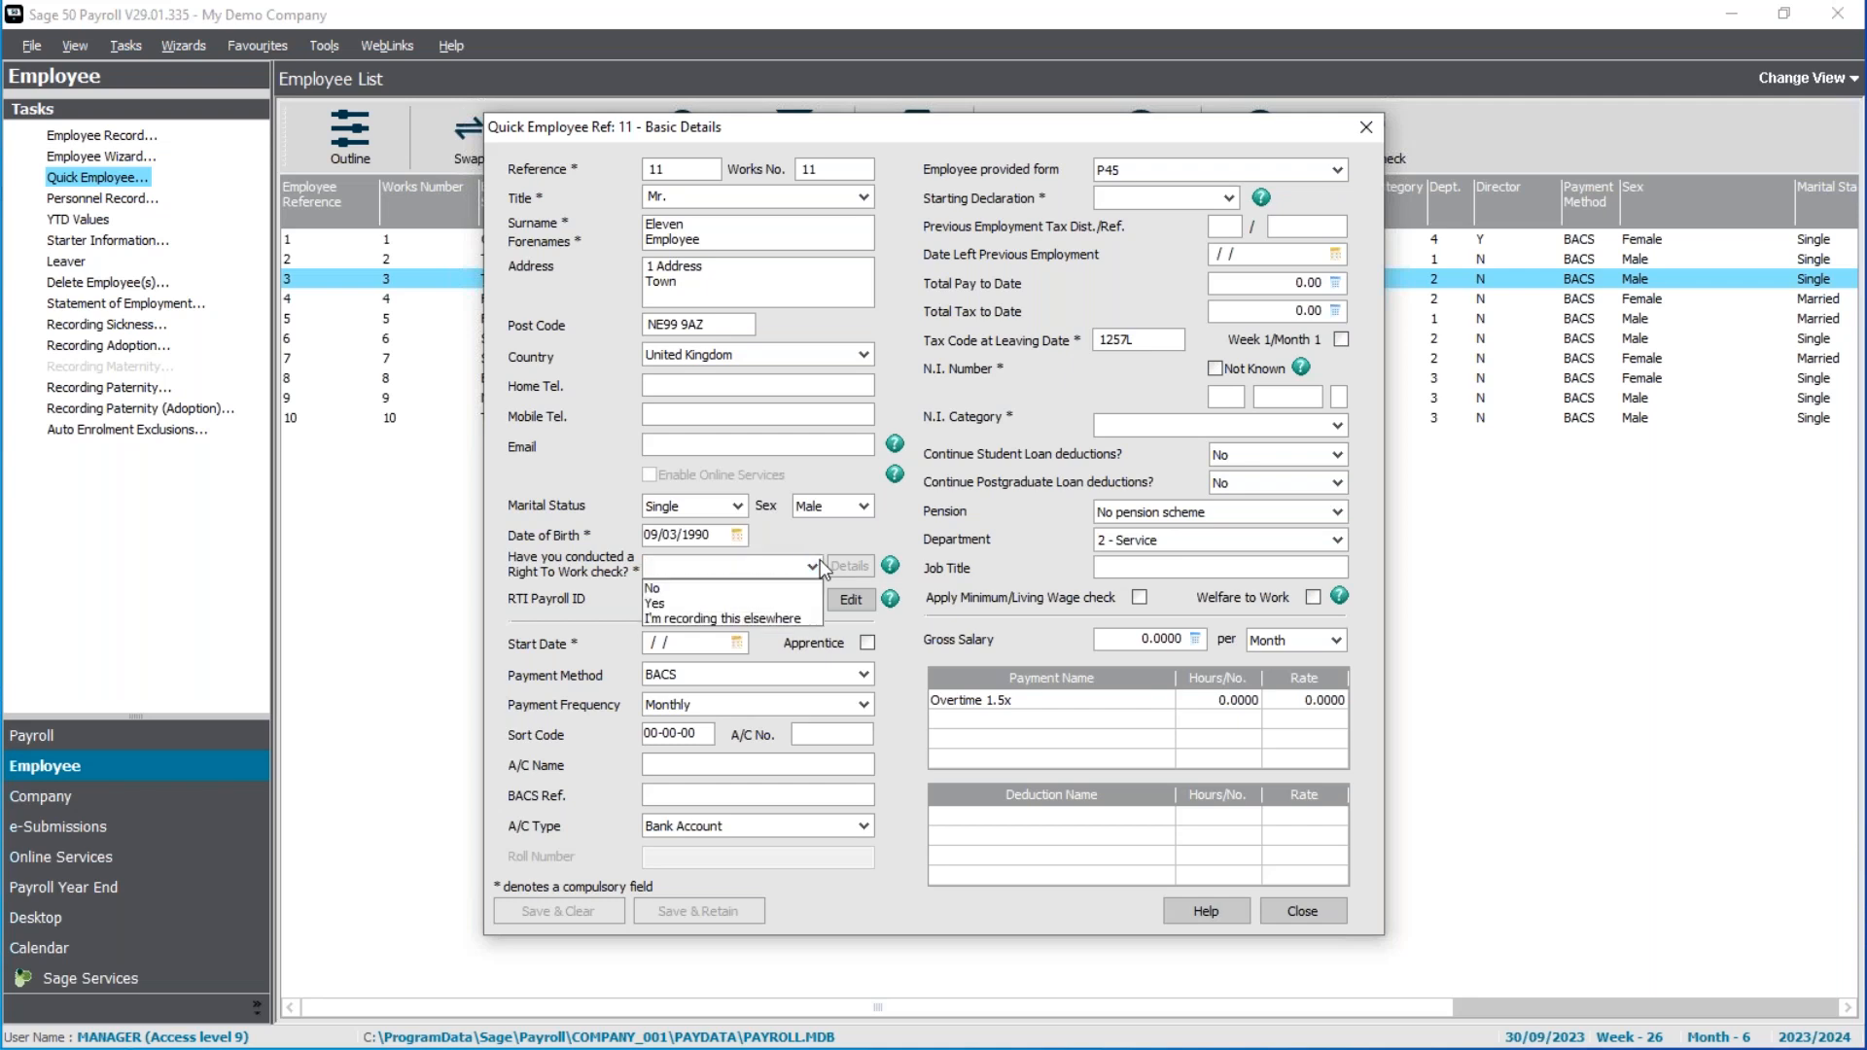
left_click(738, 609)
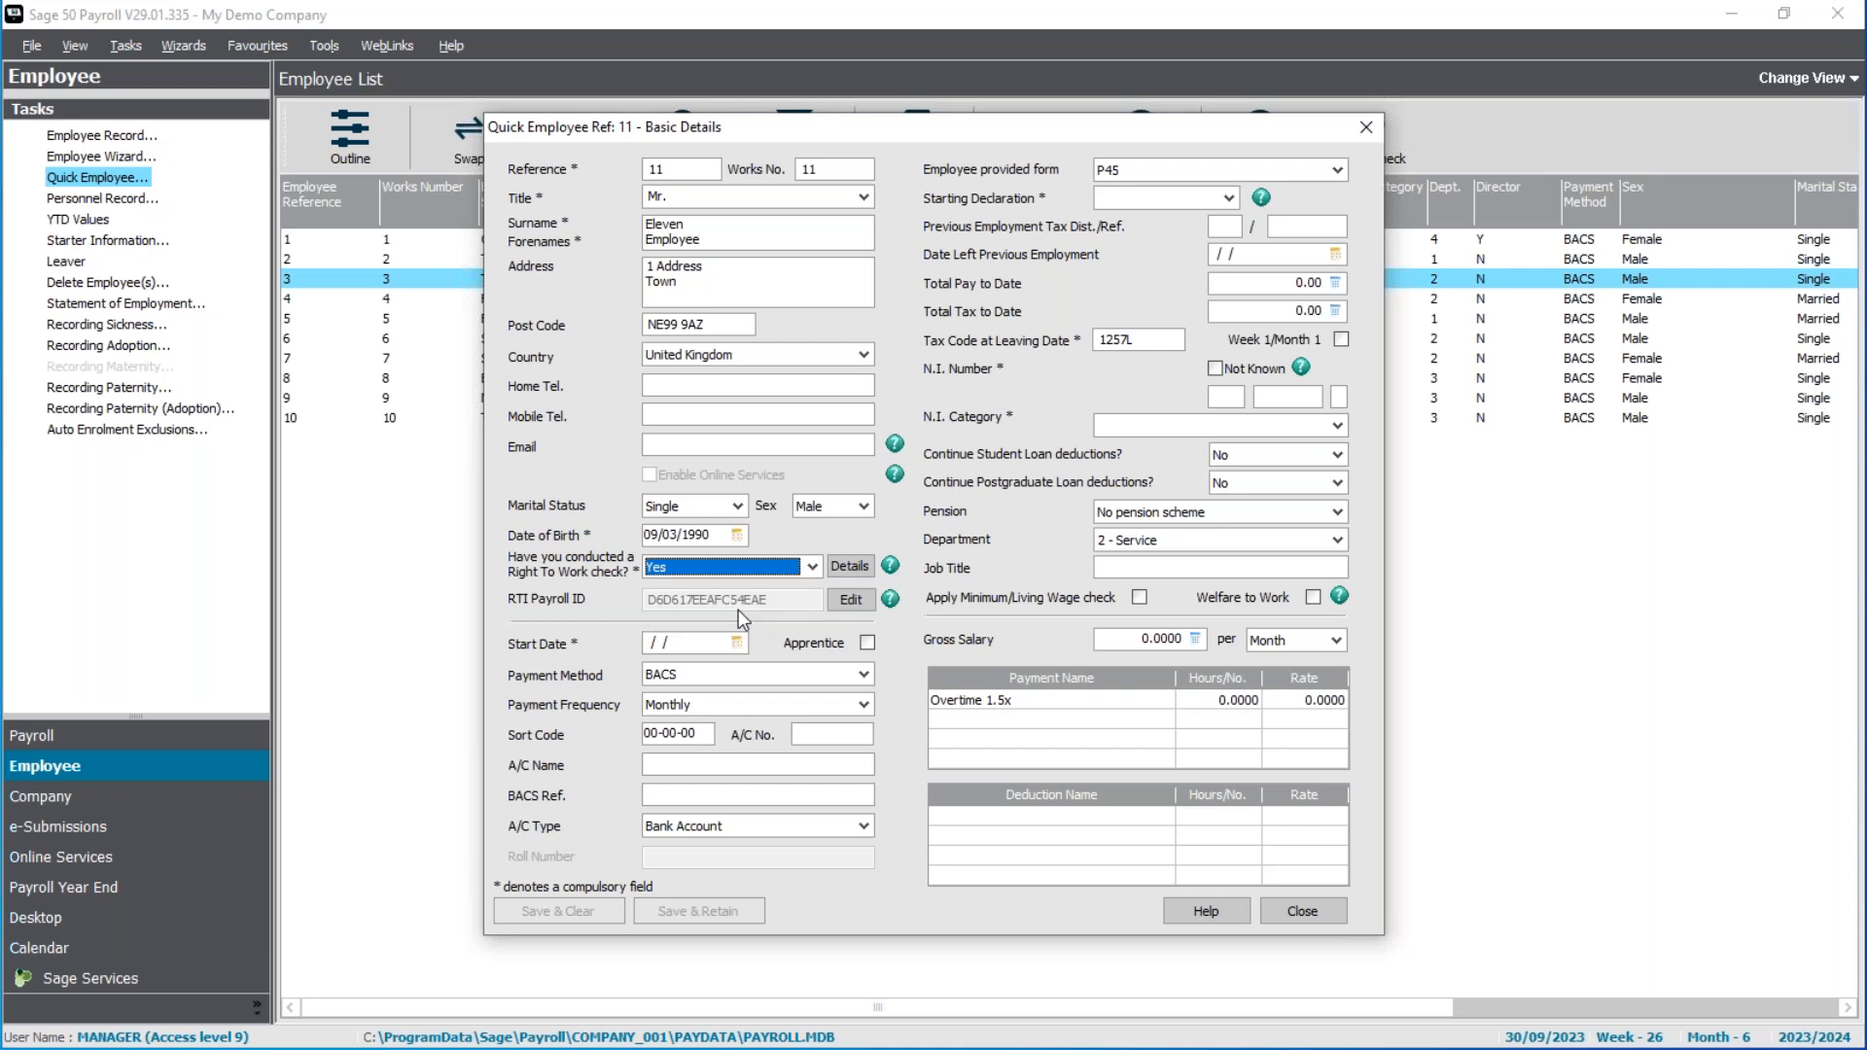
left_click(849, 566)
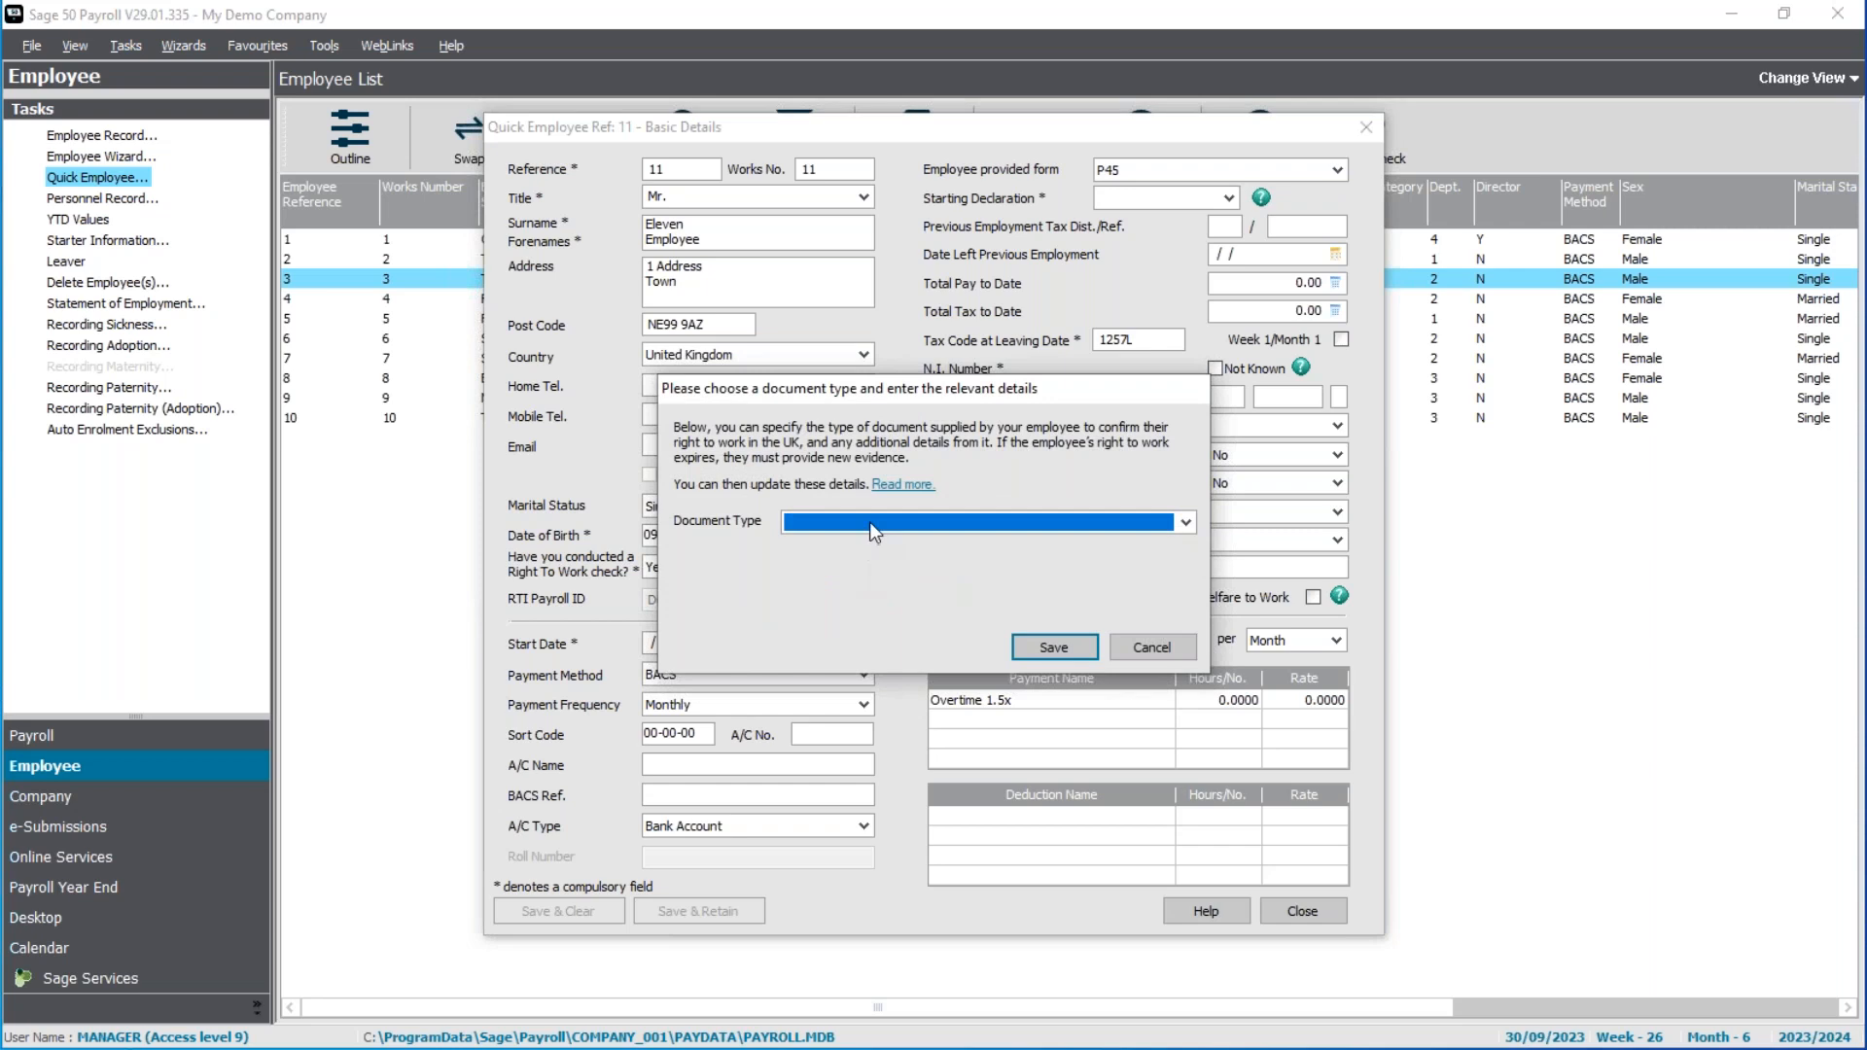
left_click(869, 521)
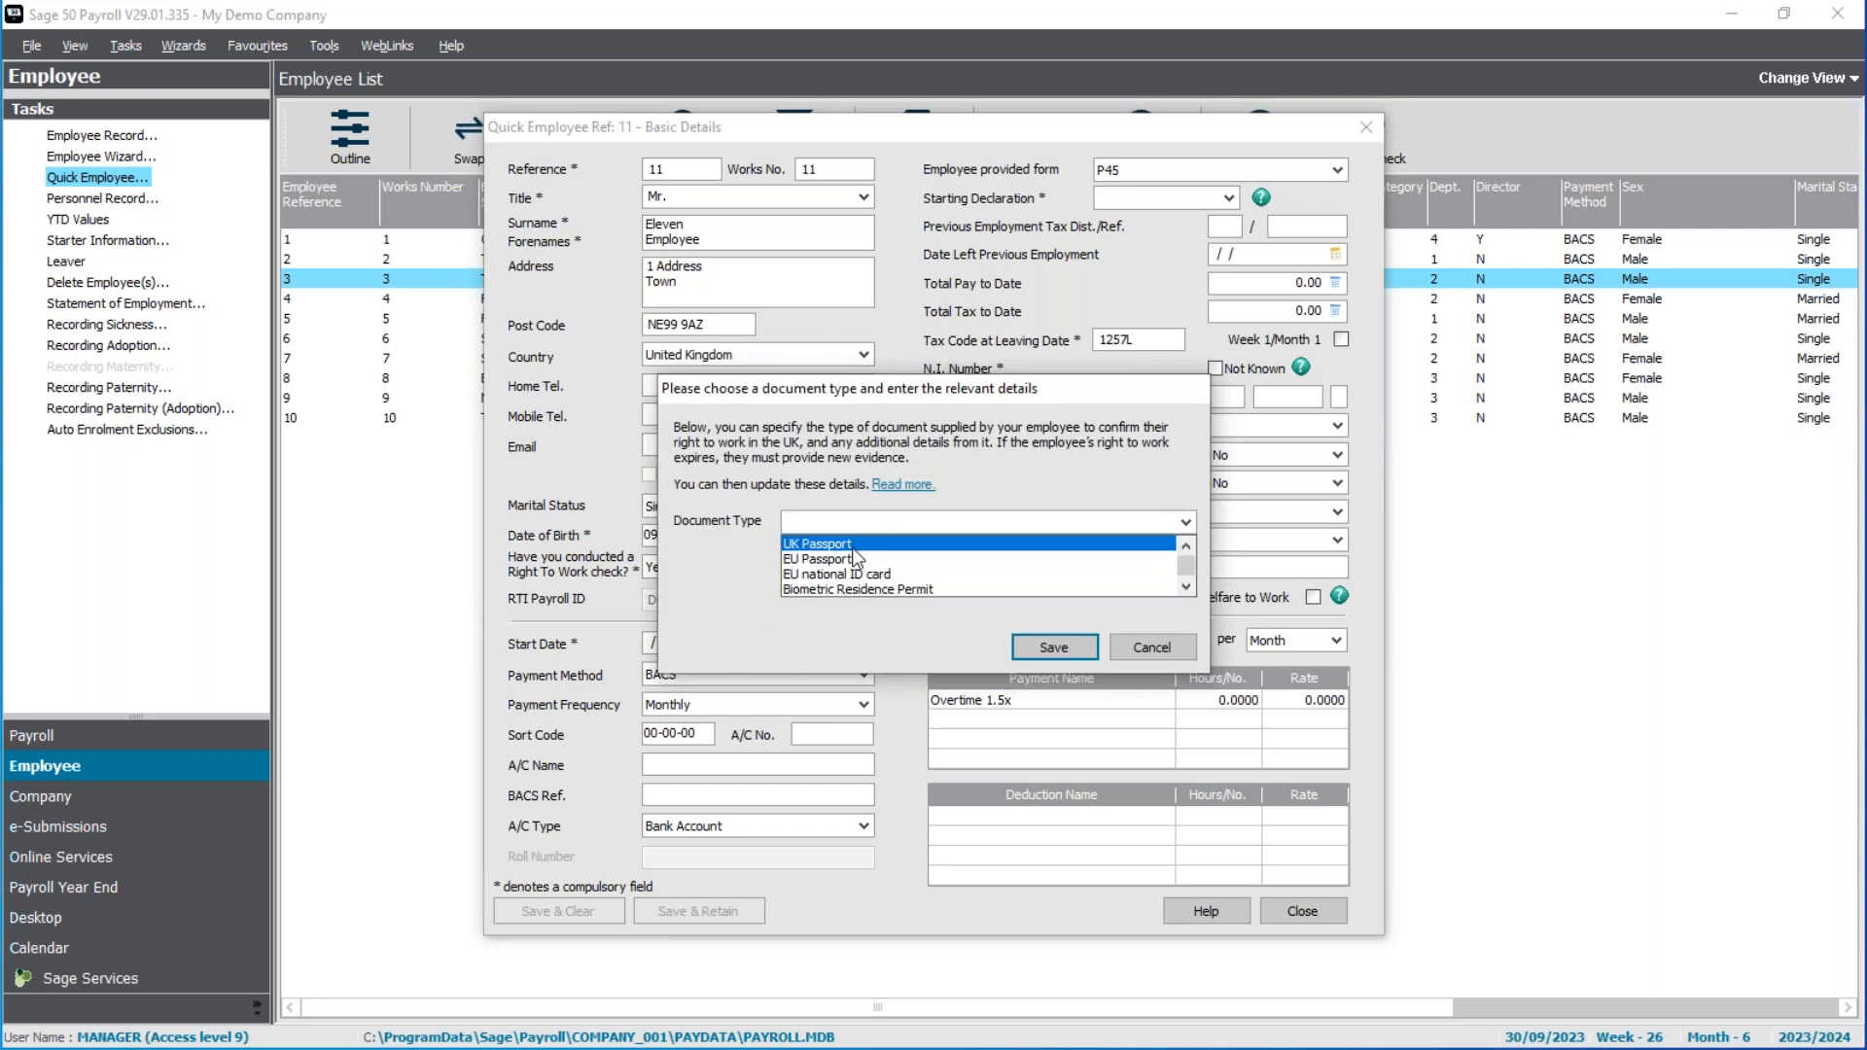
left_click(853, 551)
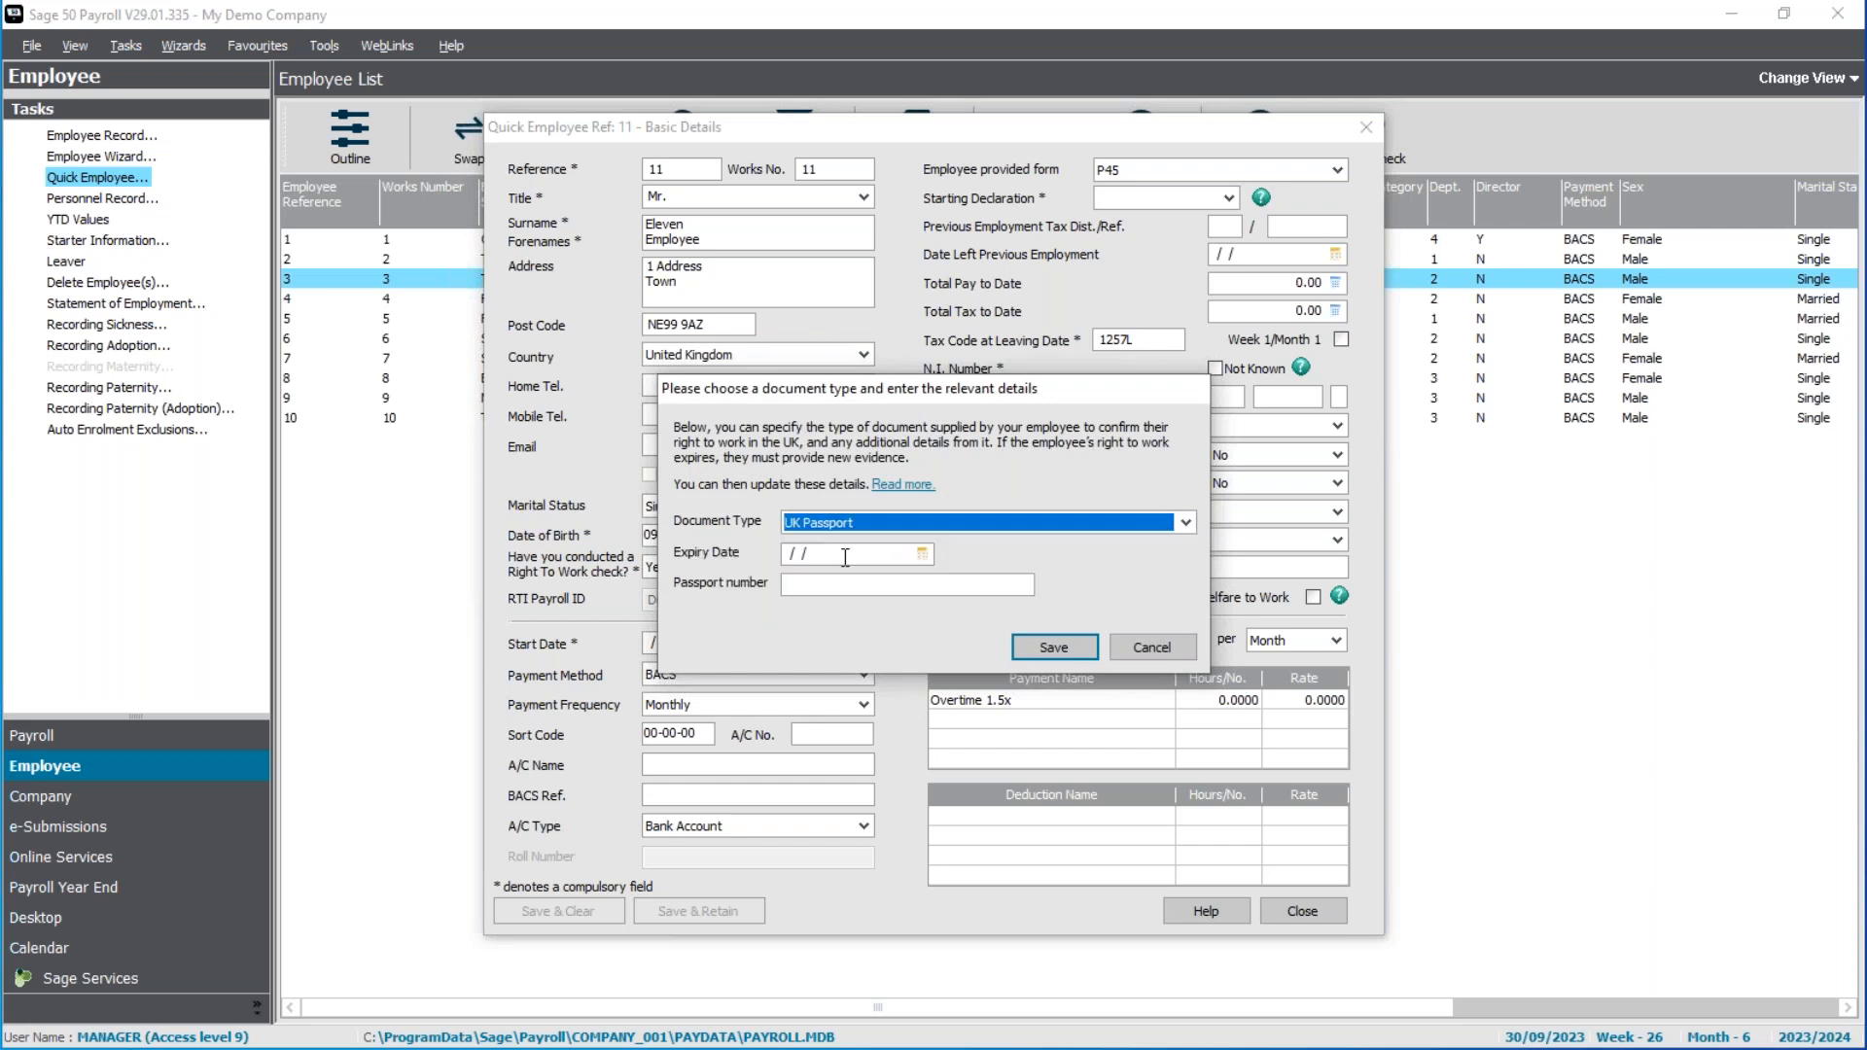
left_click(1165, 648)
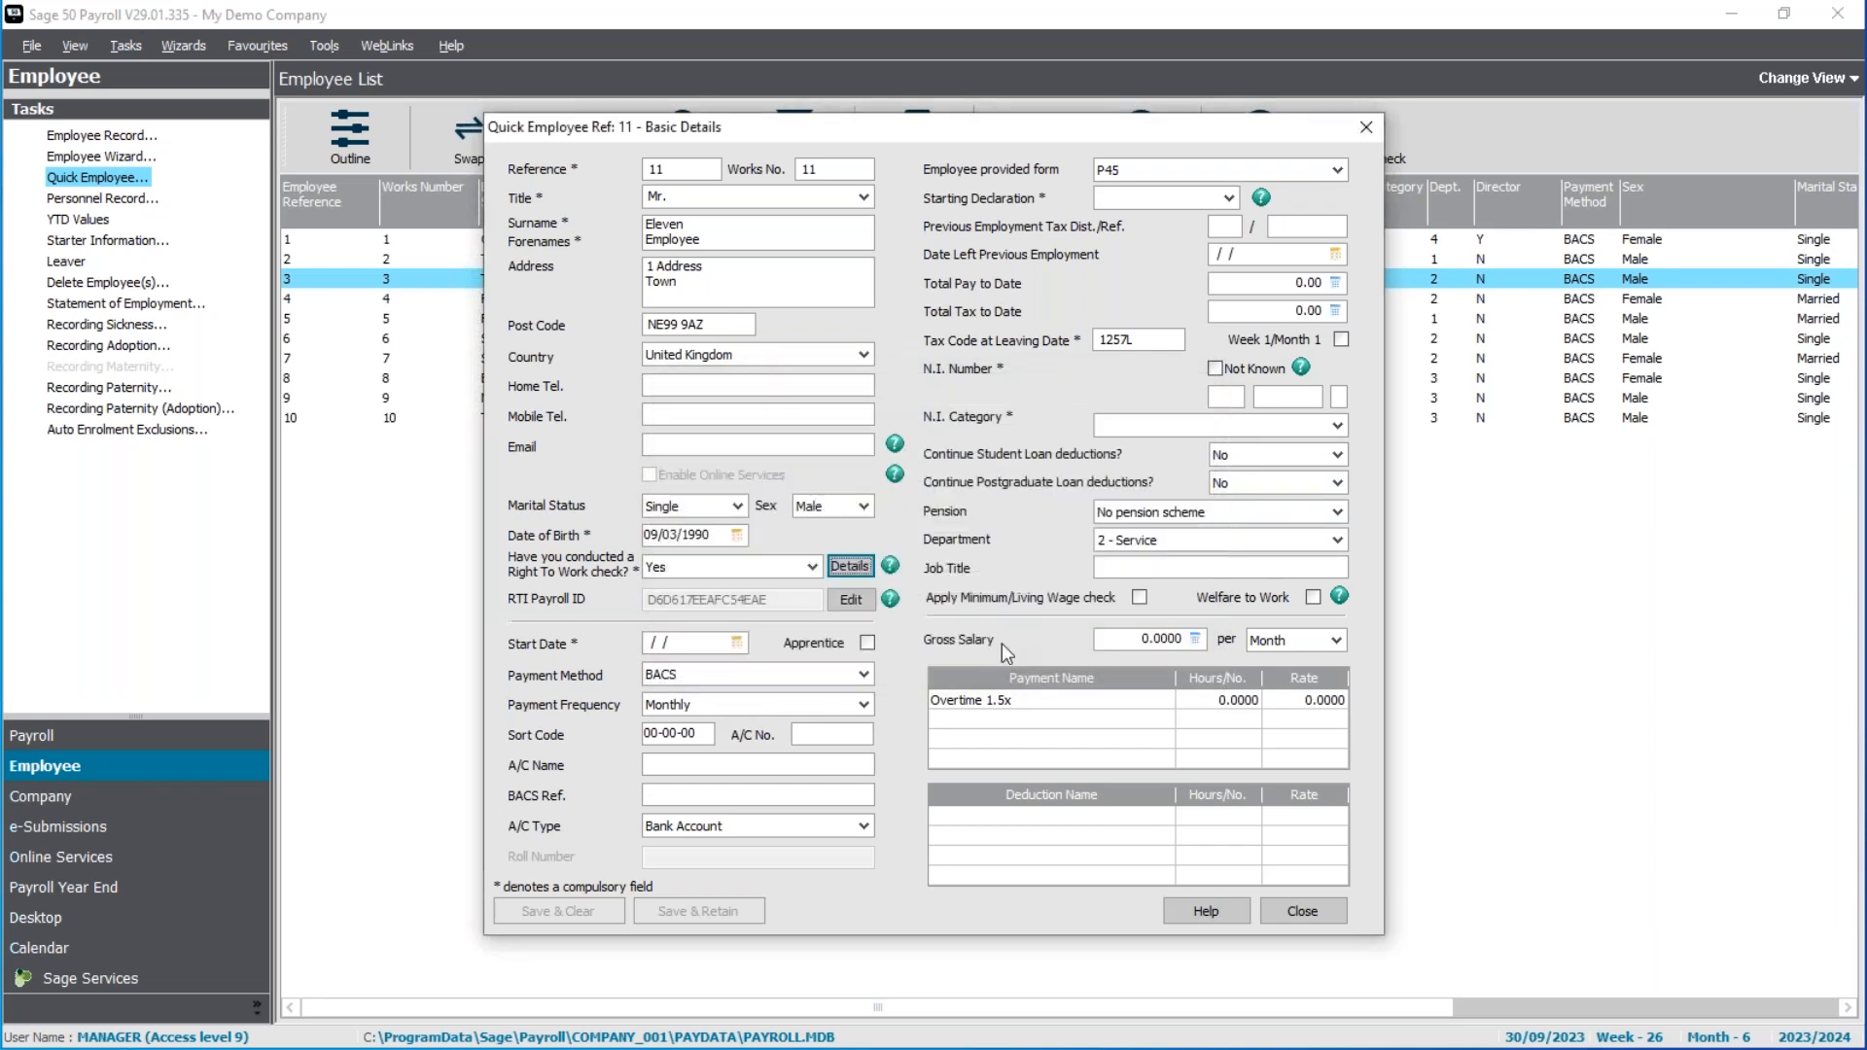
Set the new employee's start date to 01/09/2023.
left_click(698, 650)
left_click(736, 642)
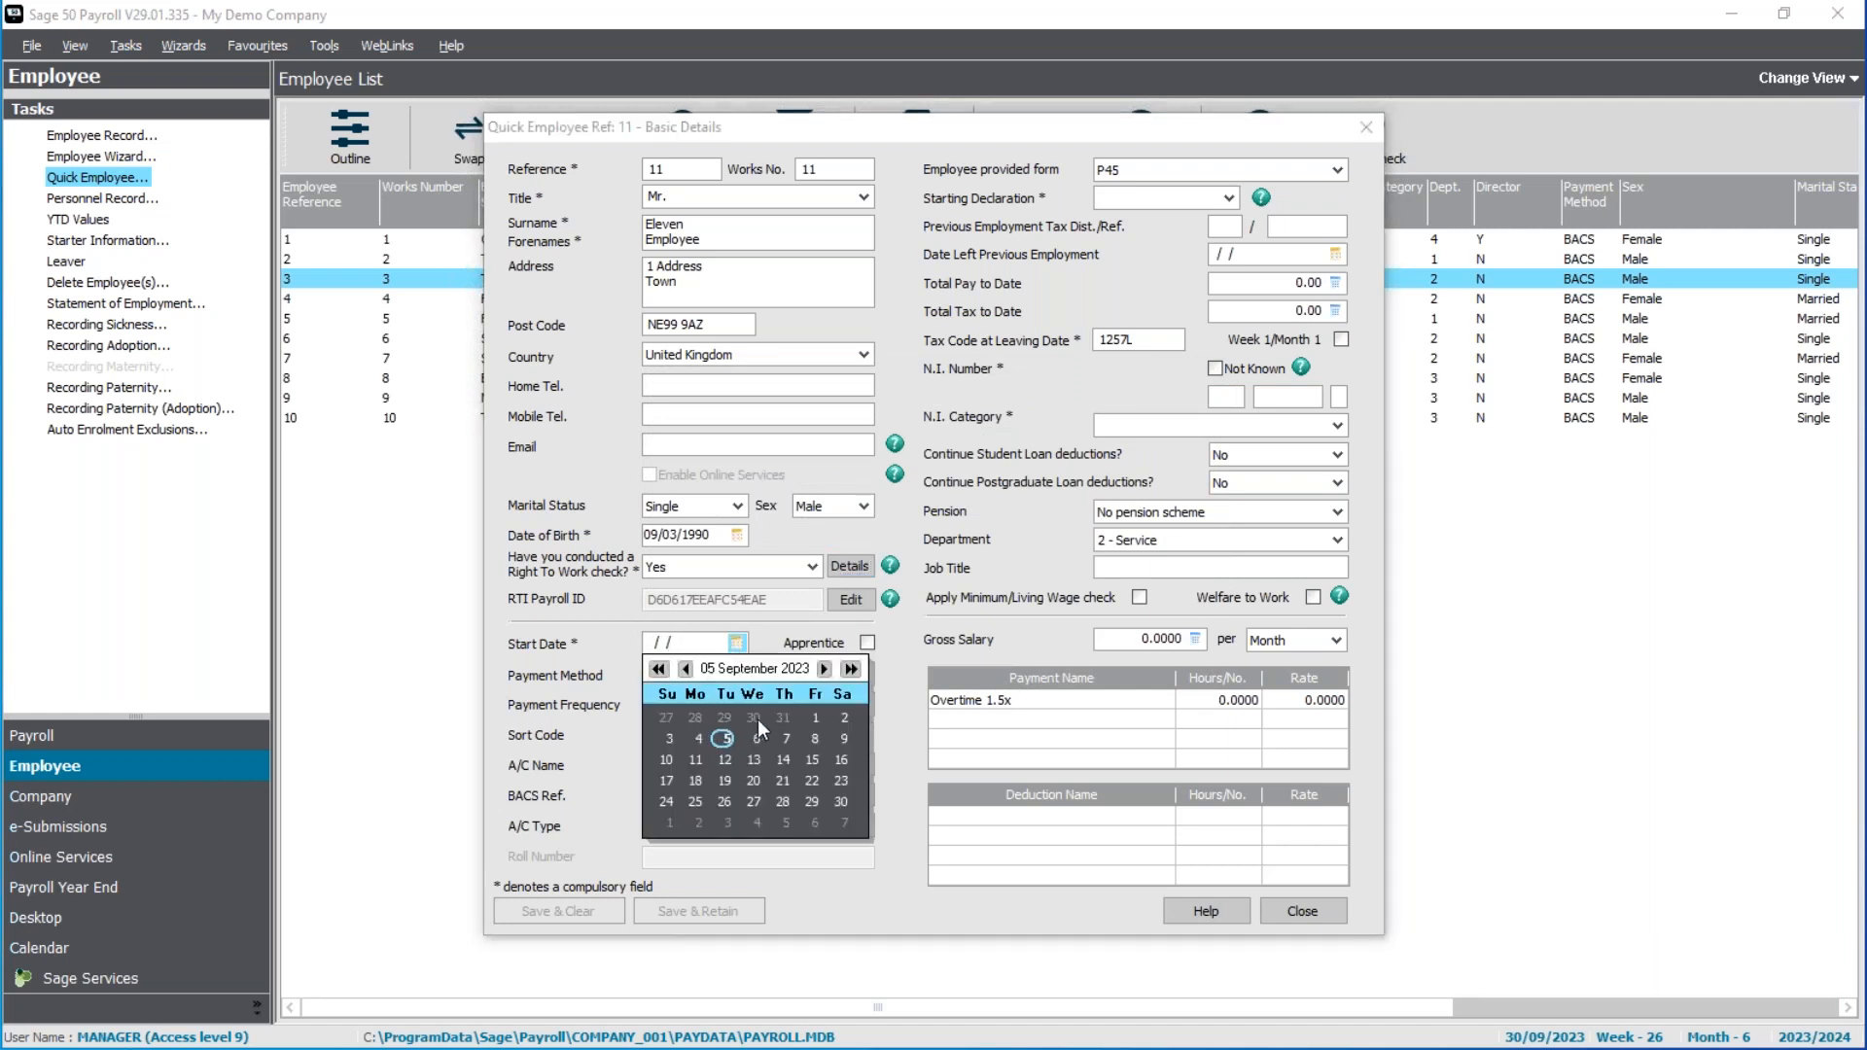
left_click(810, 718)
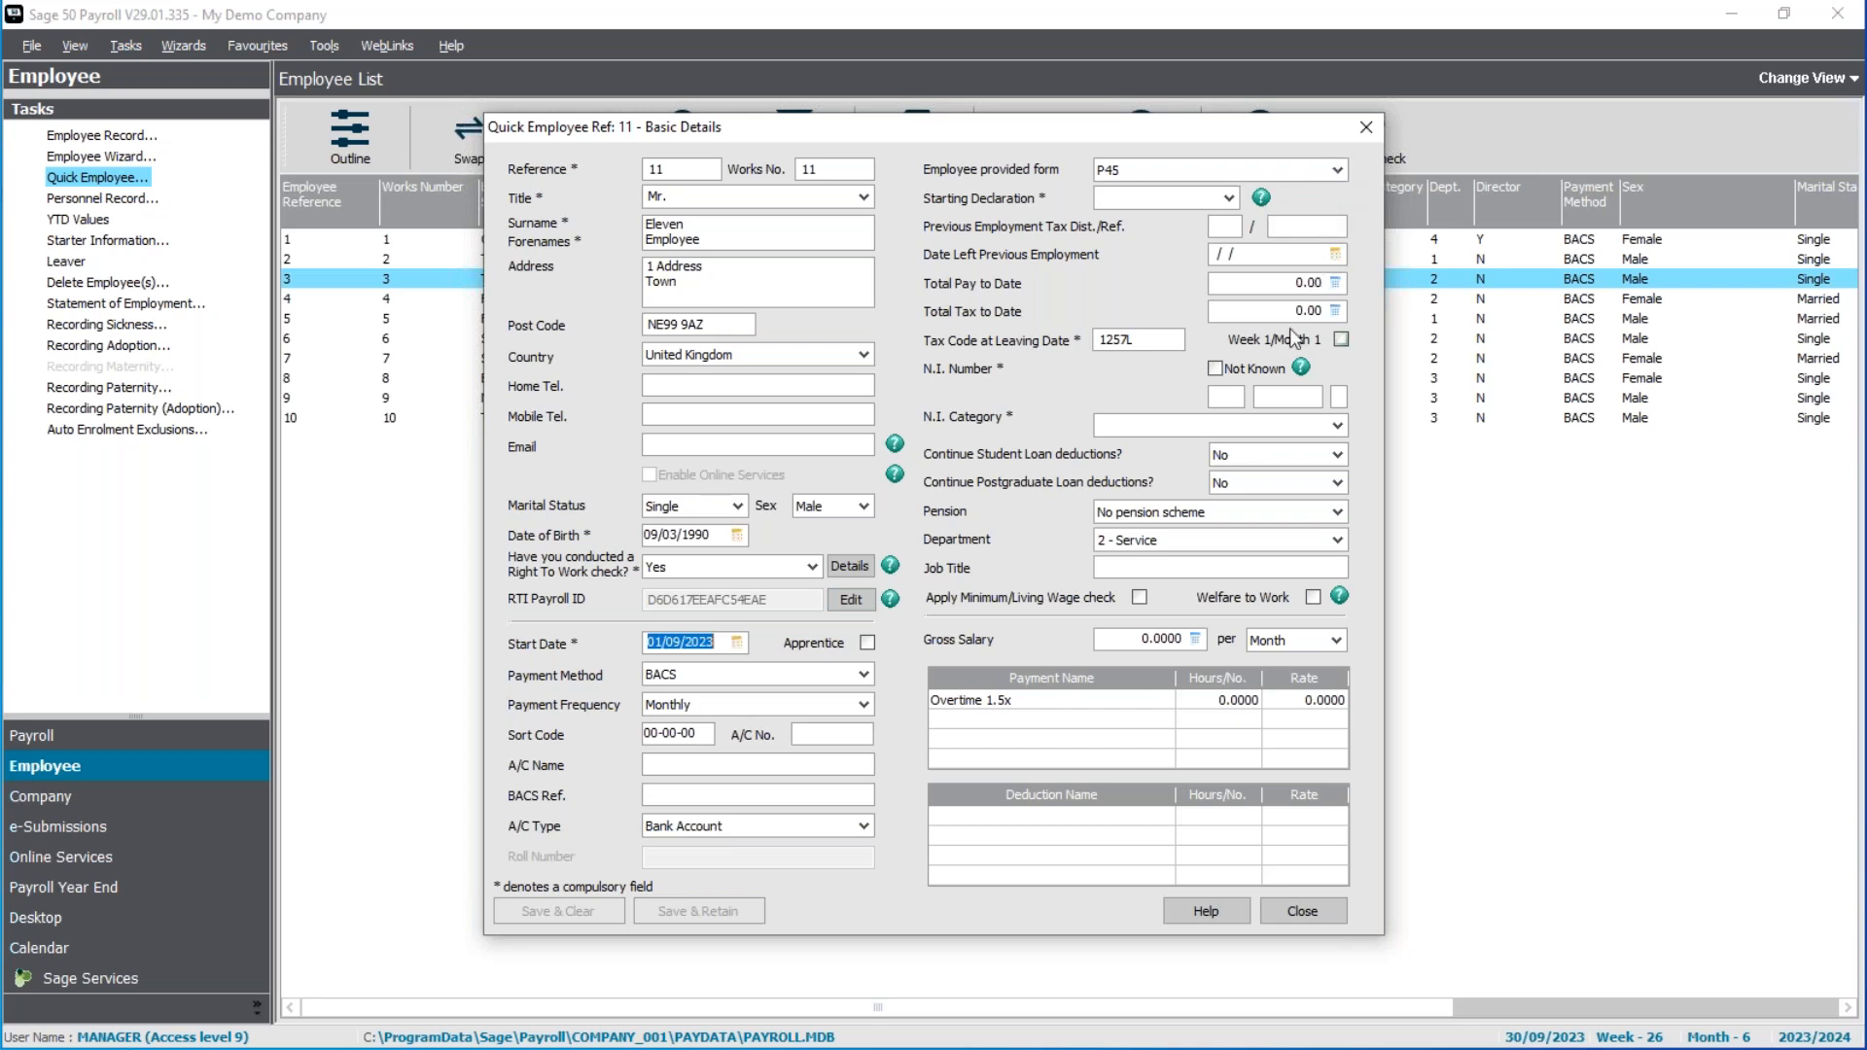
Review the starting declaration options, set the employee-provided form to P46, and choose Statement B as the starting declaration.
left_click(1235, 201)
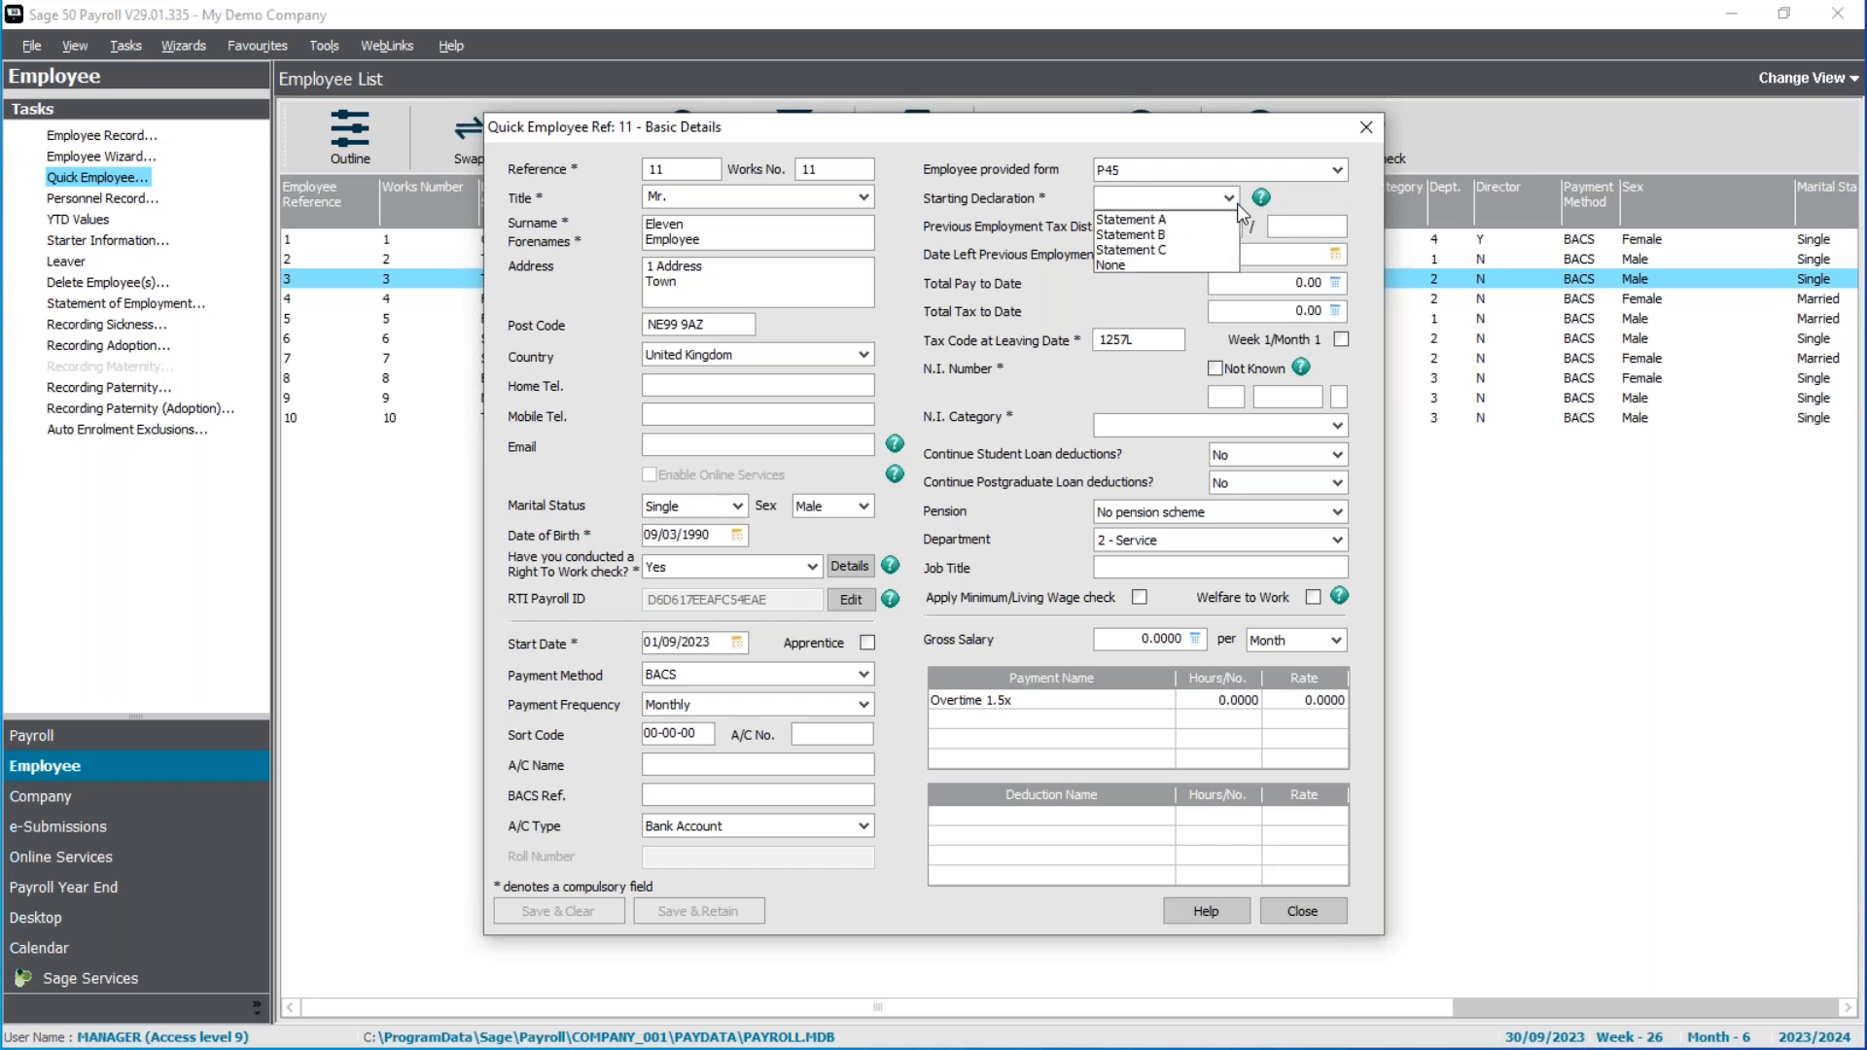
left_click(1237, 202)
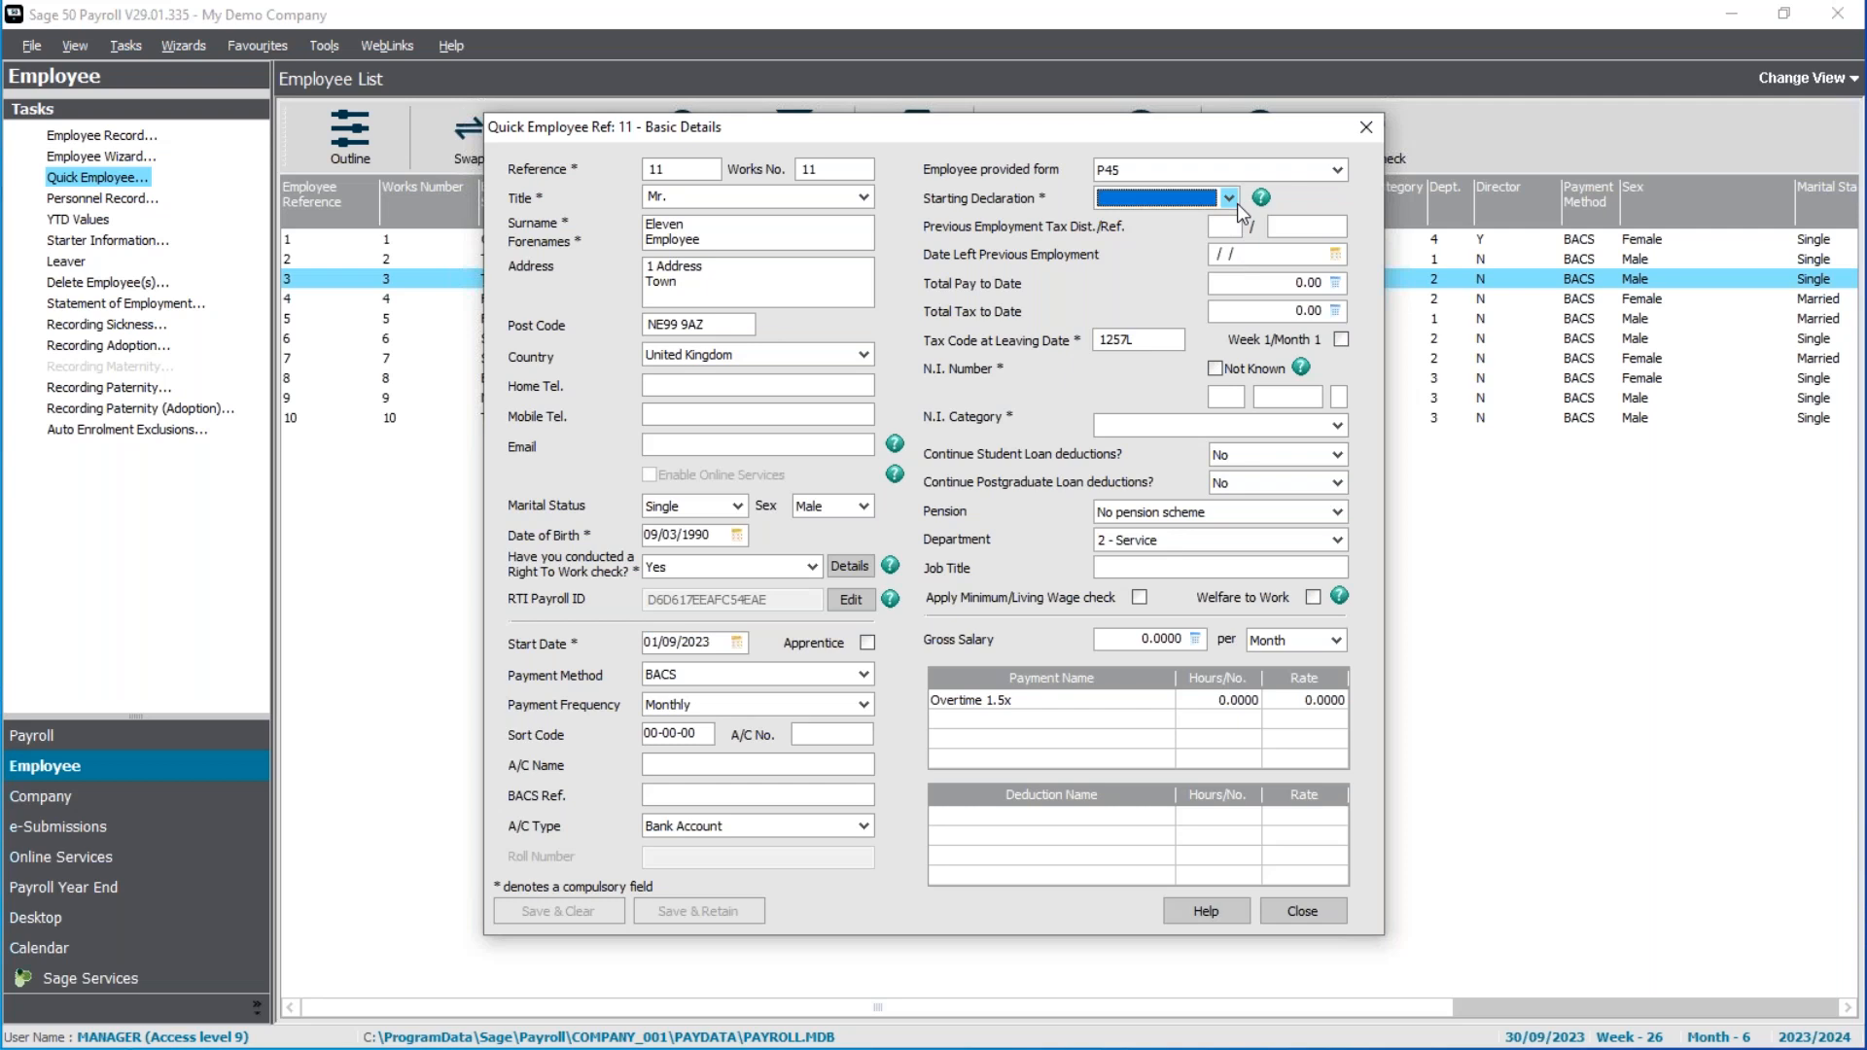
left_click(1338, 170)
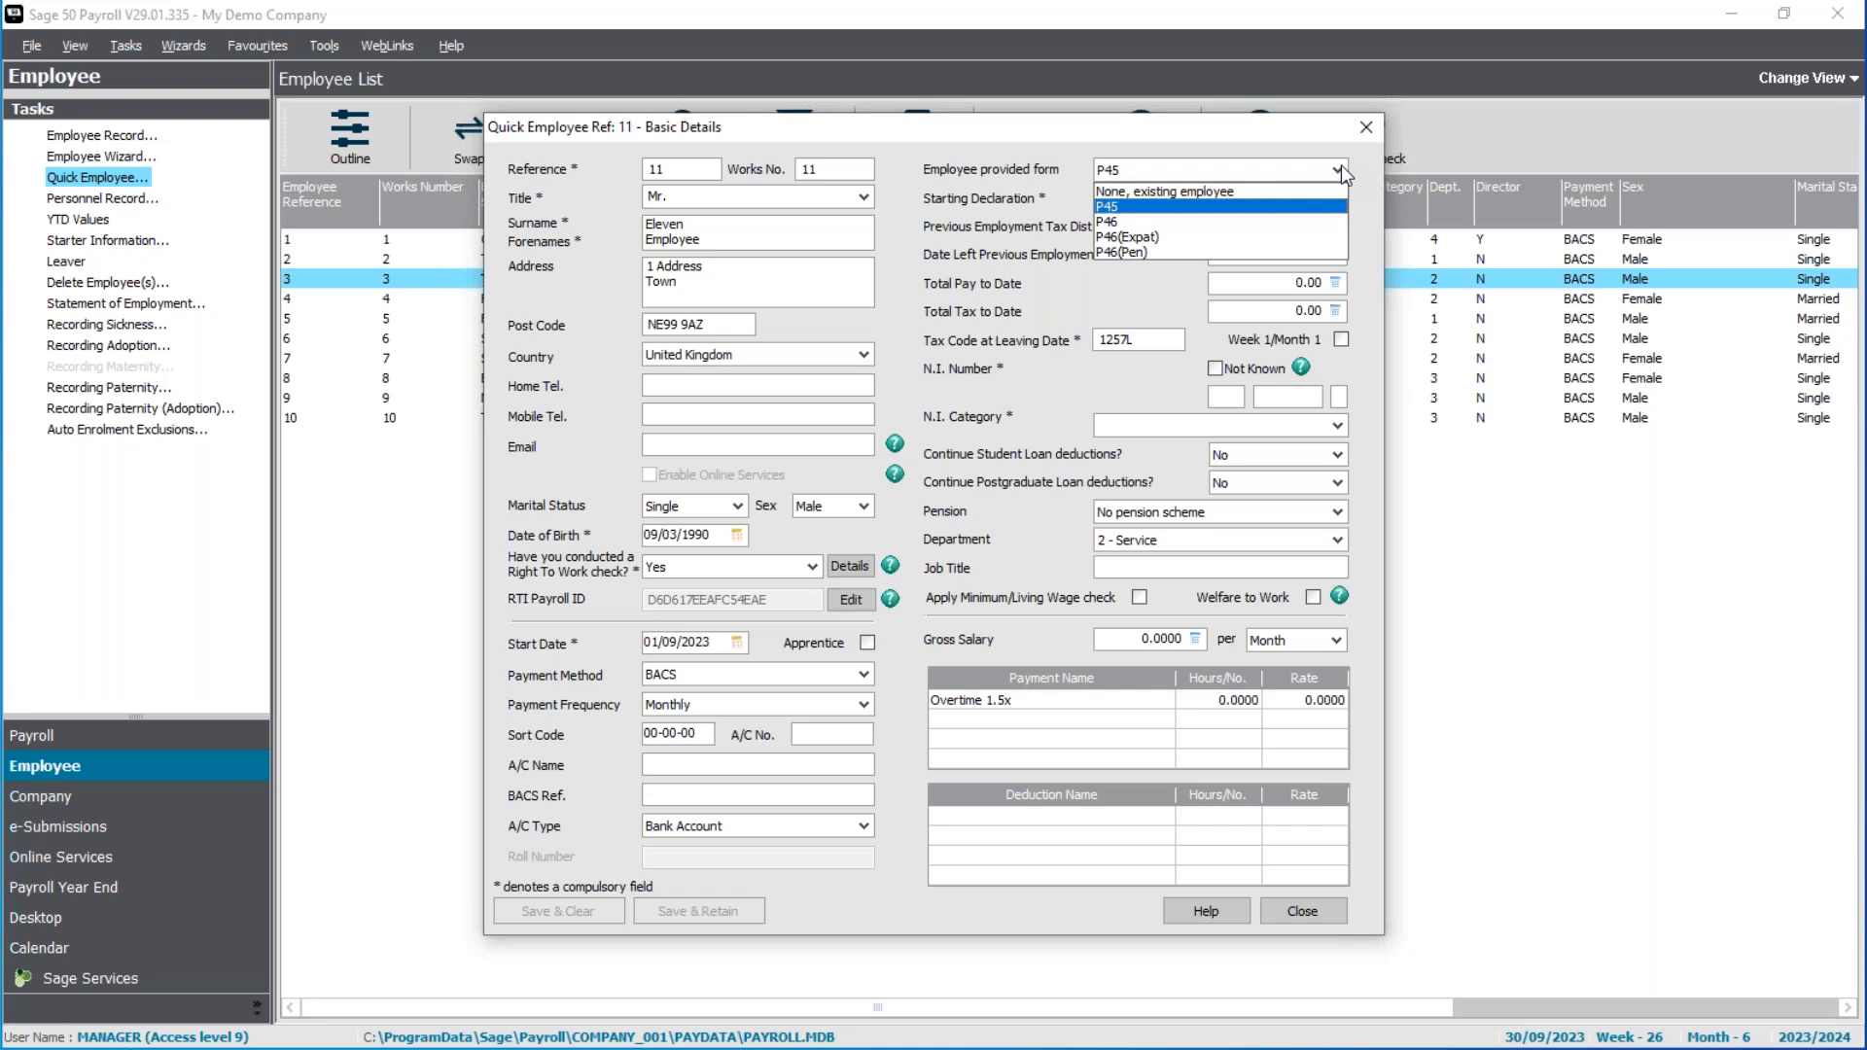
left_click(1277, 222)
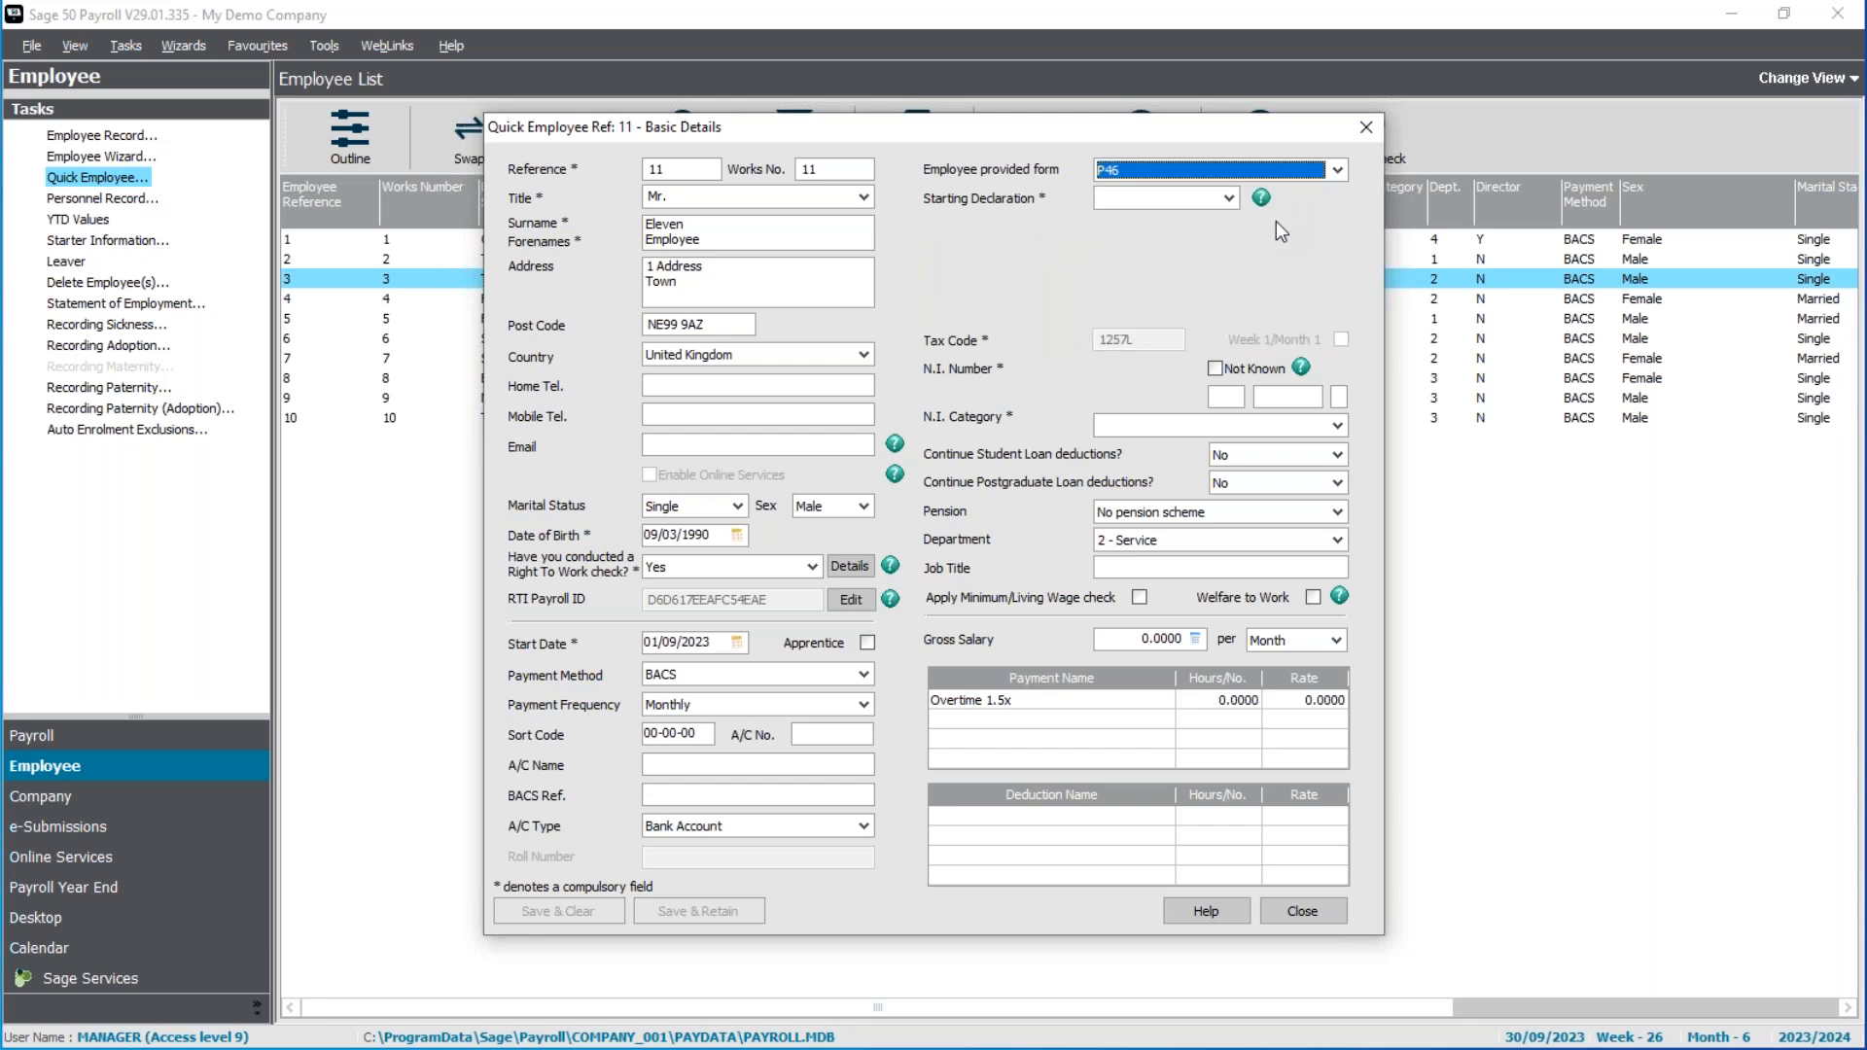
left_click(1206, 201)
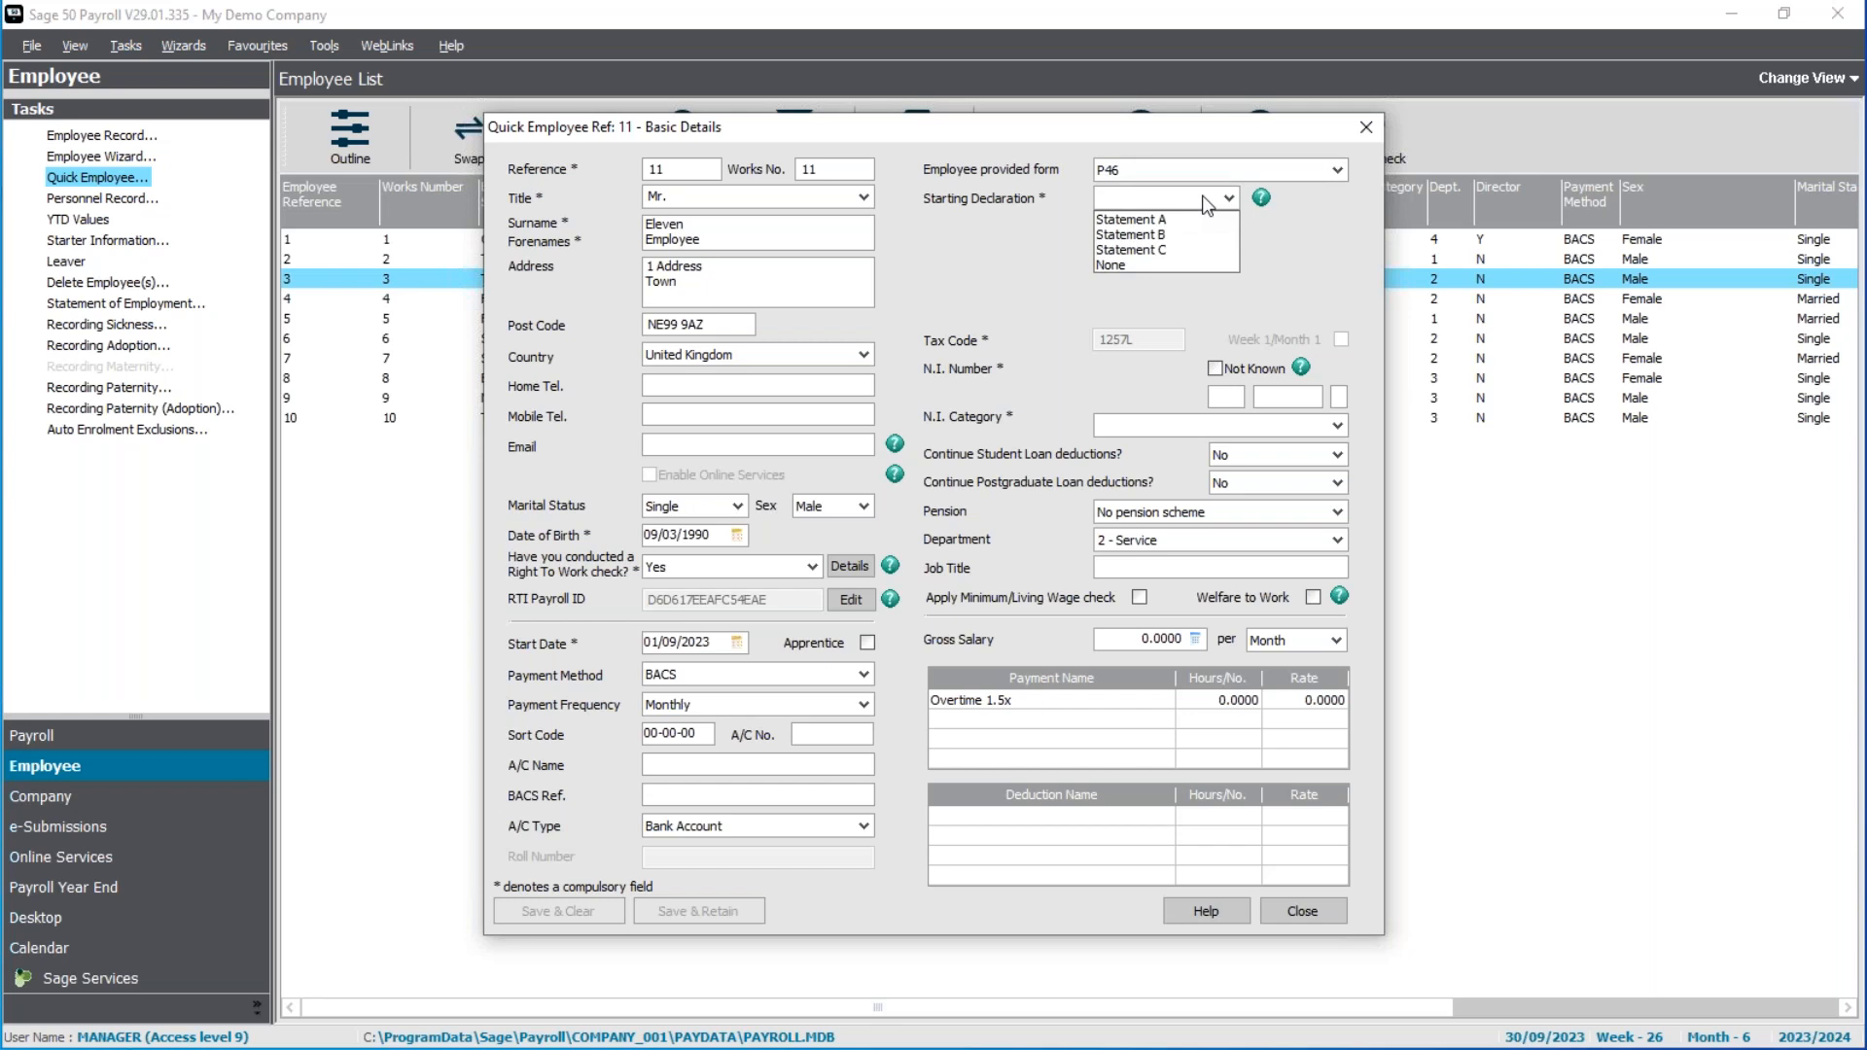
left_click(1176, 241)
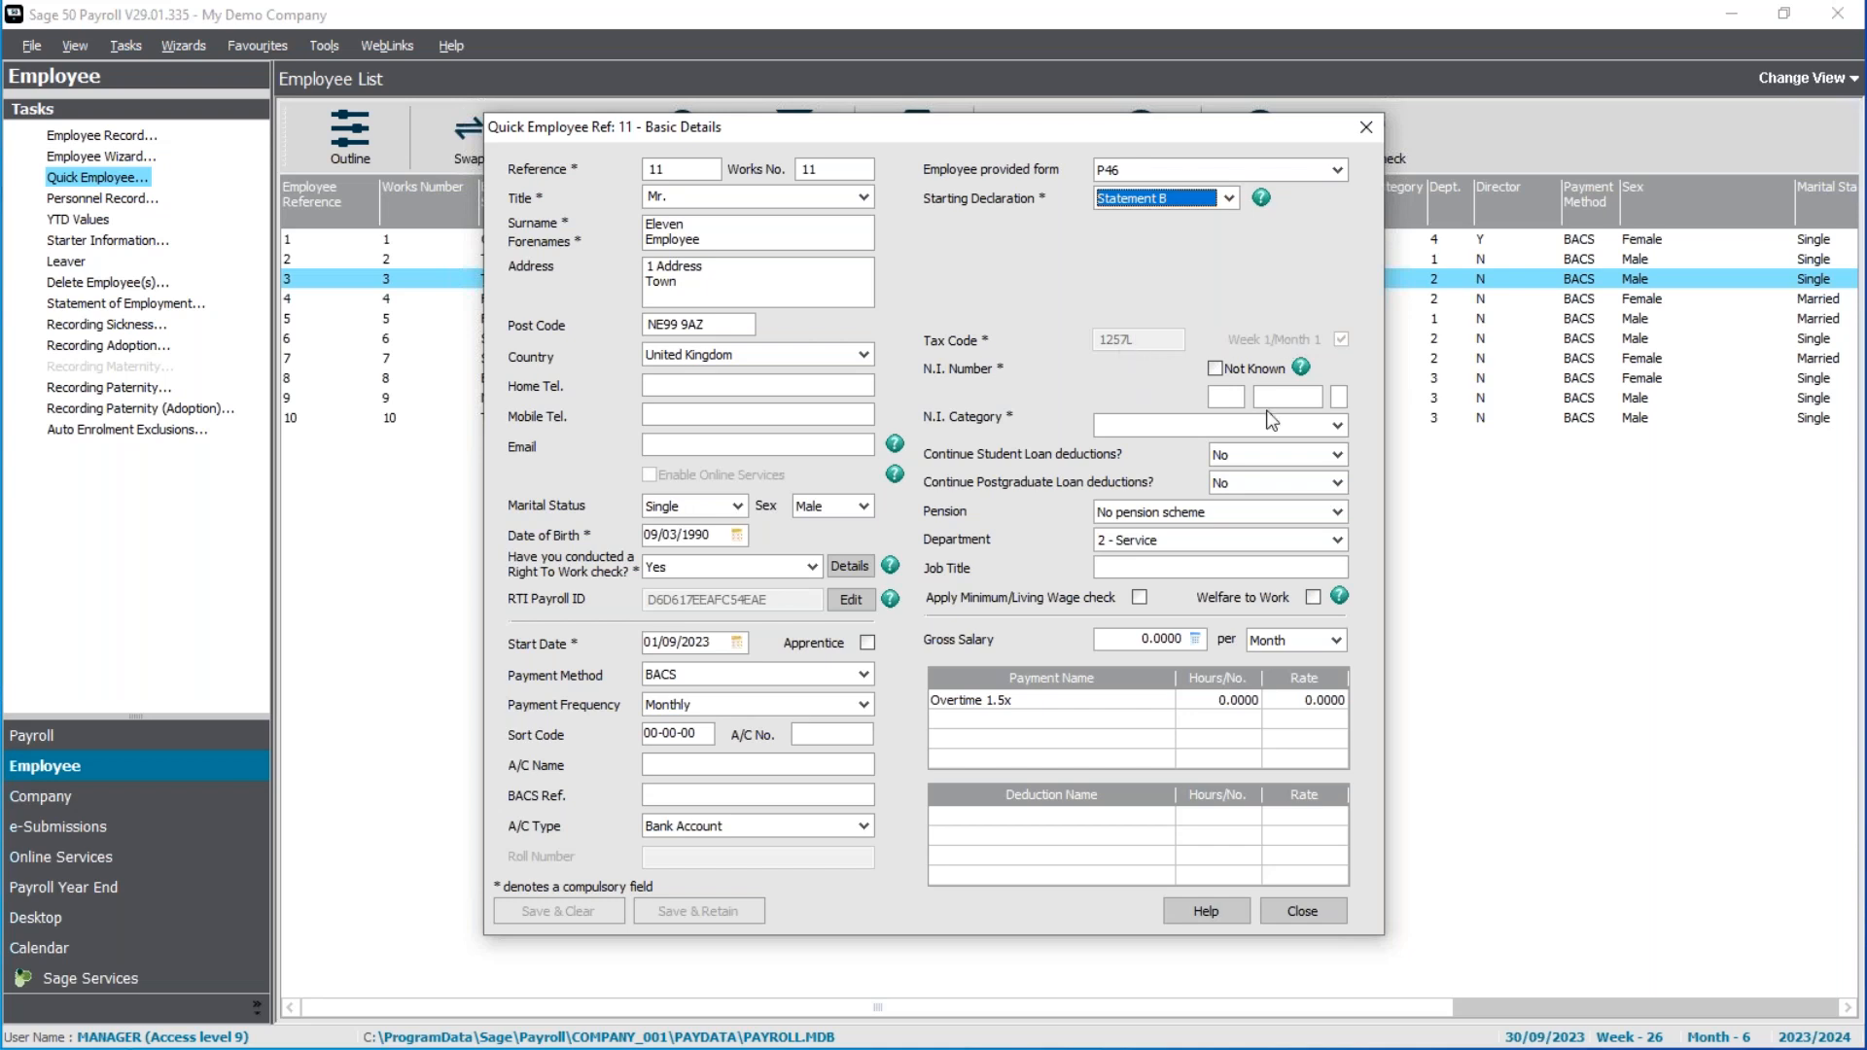
Enter the employee's National Insurance number and set the N.I. category to A - Standard Rate Contributions.
left_click(1238, 399)
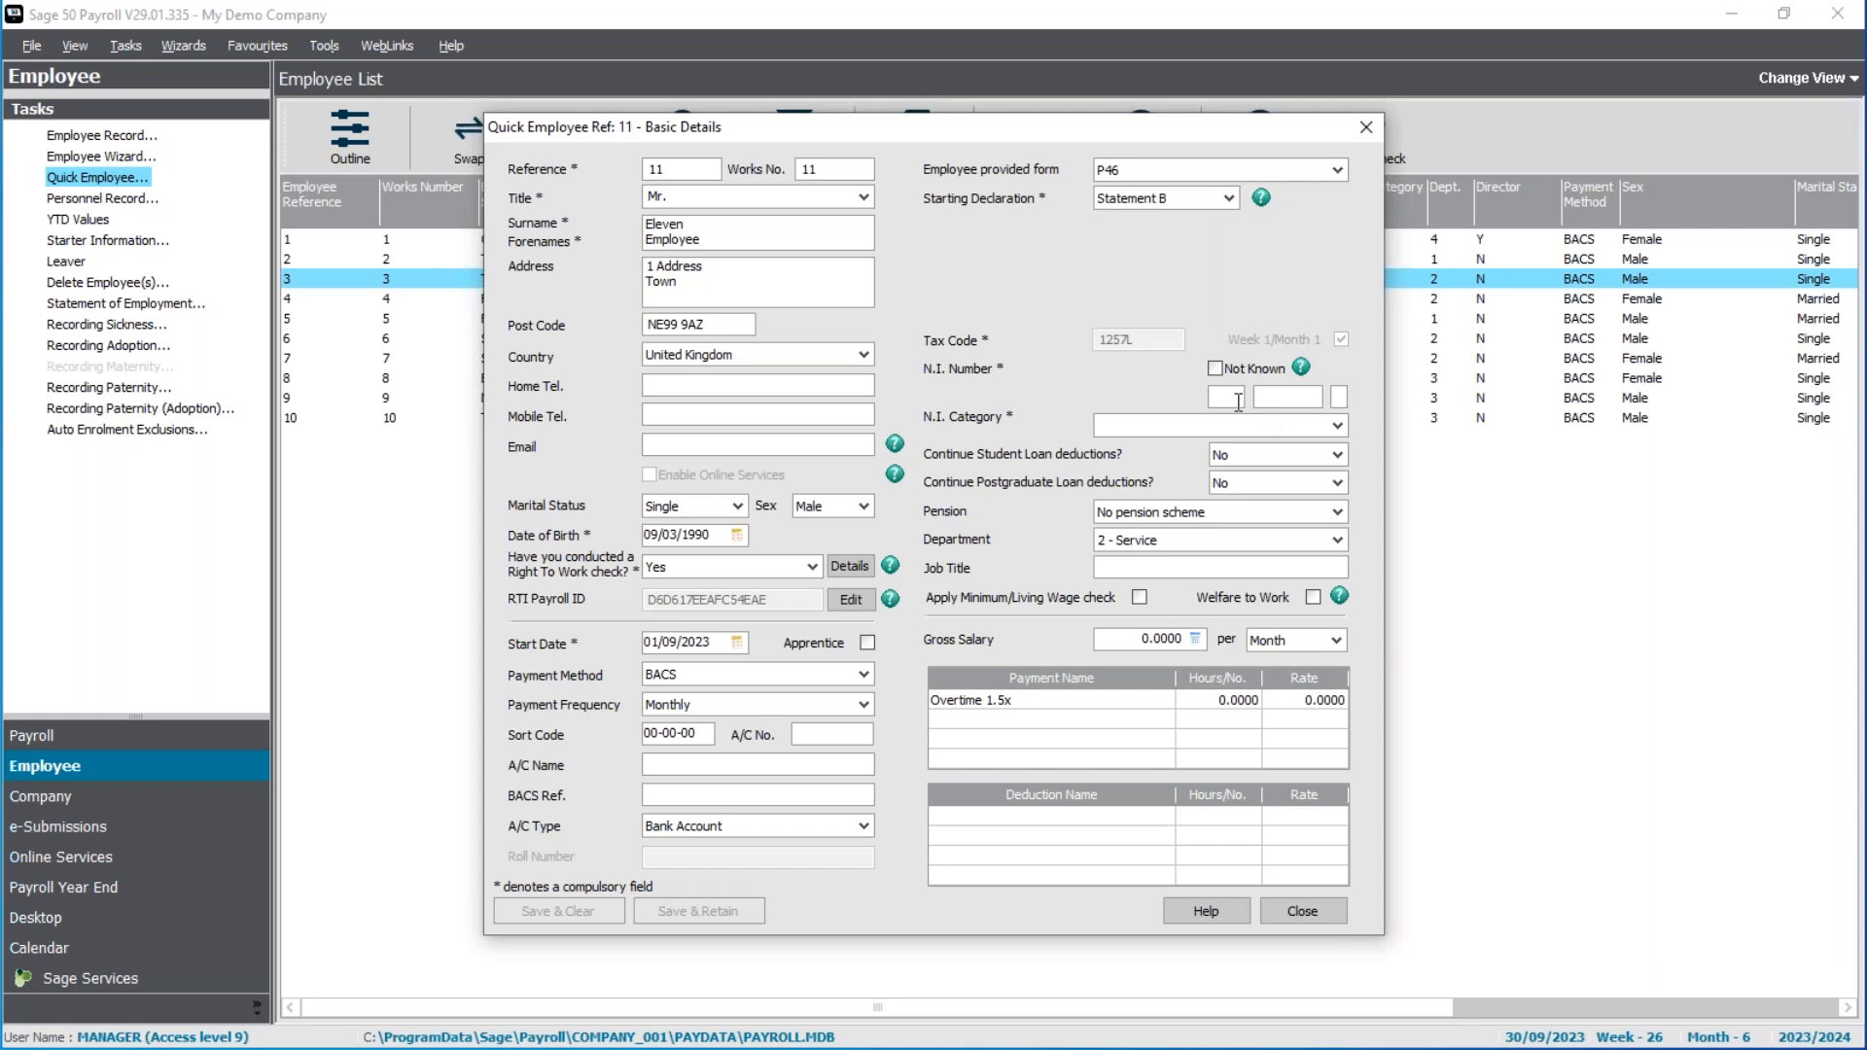
type("JM456123C")
key("Tab")
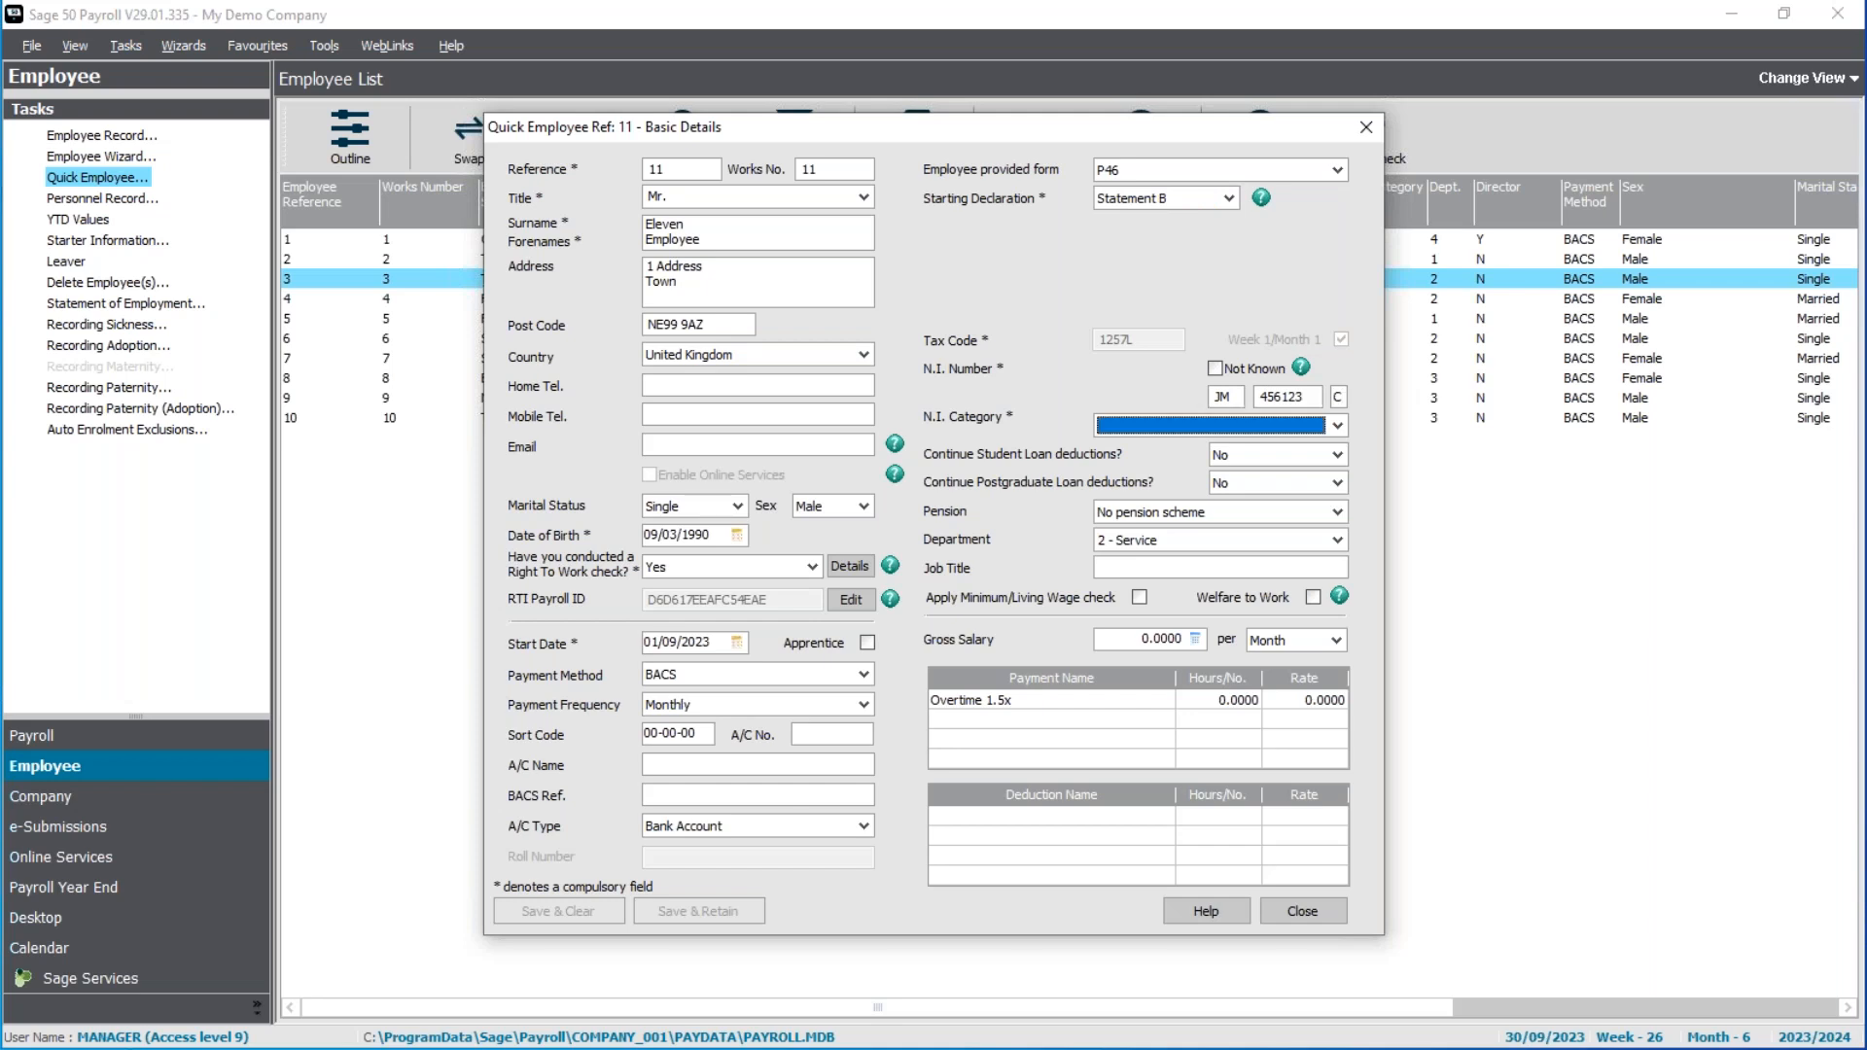
left_click(1339, 428)
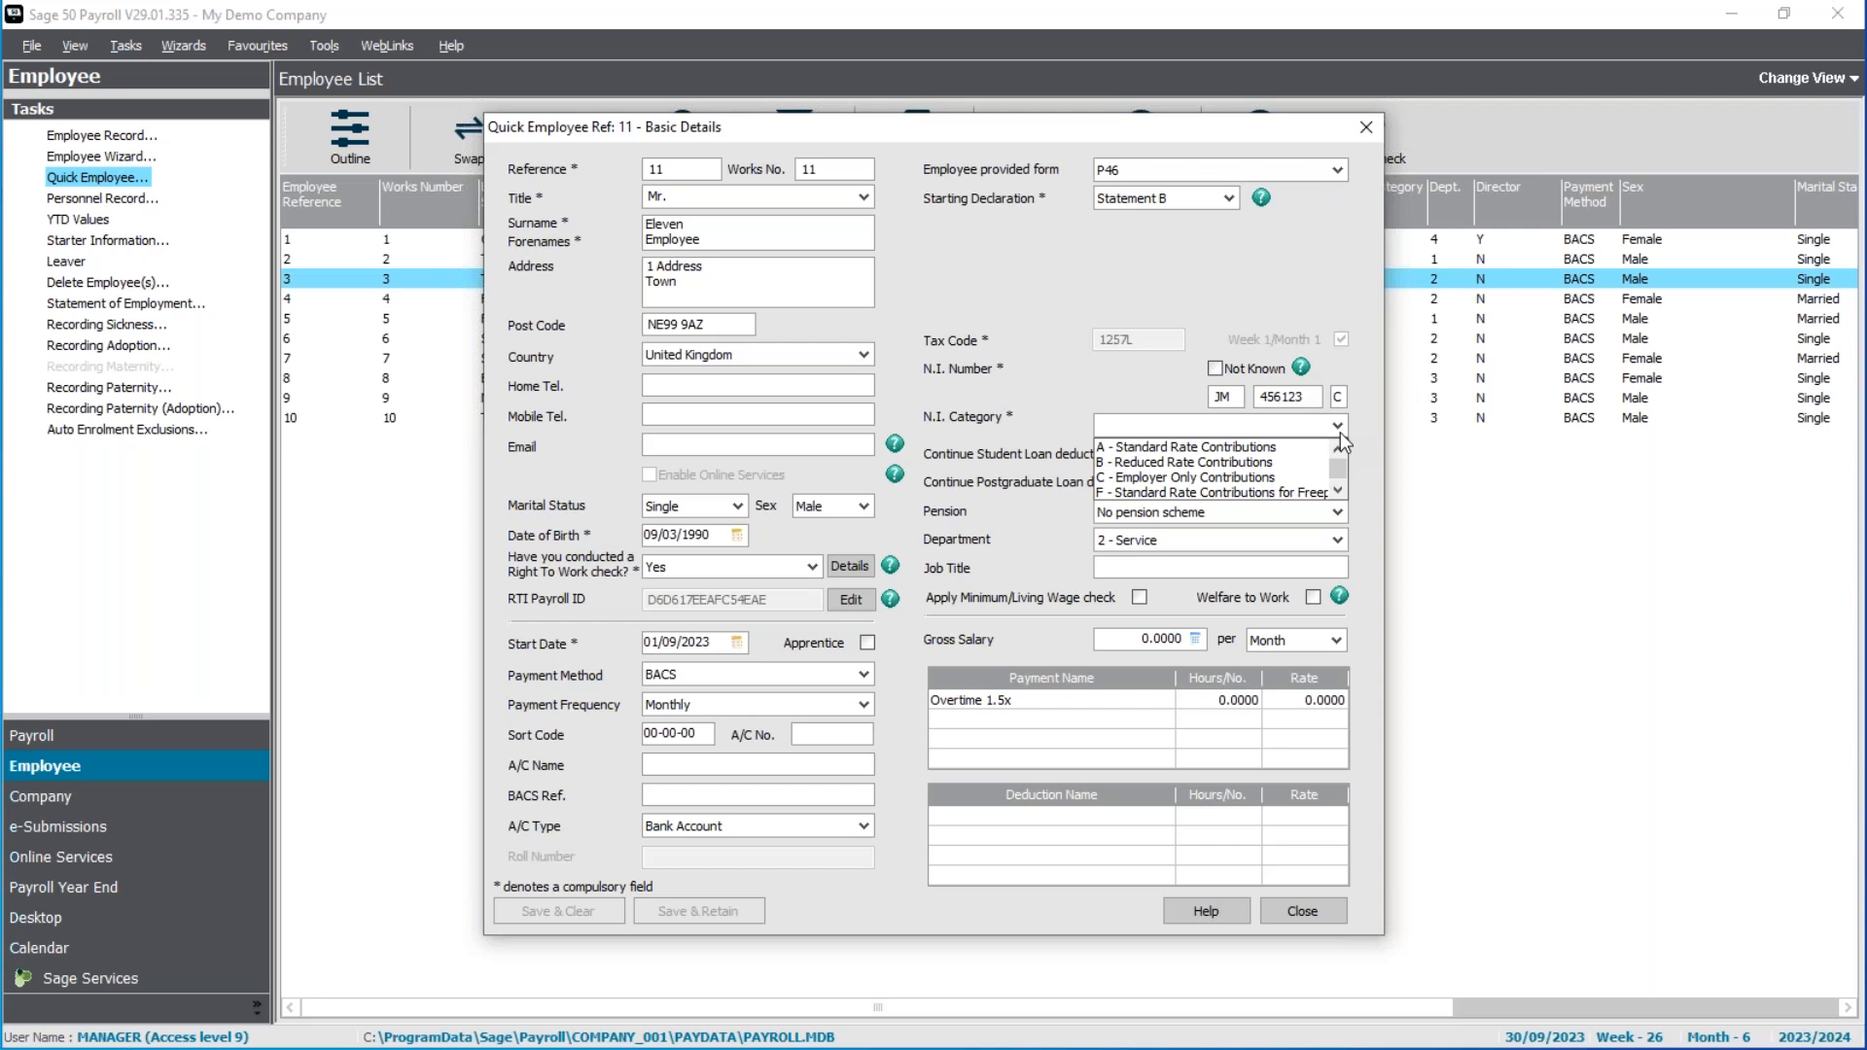
left_click(1235, 450)
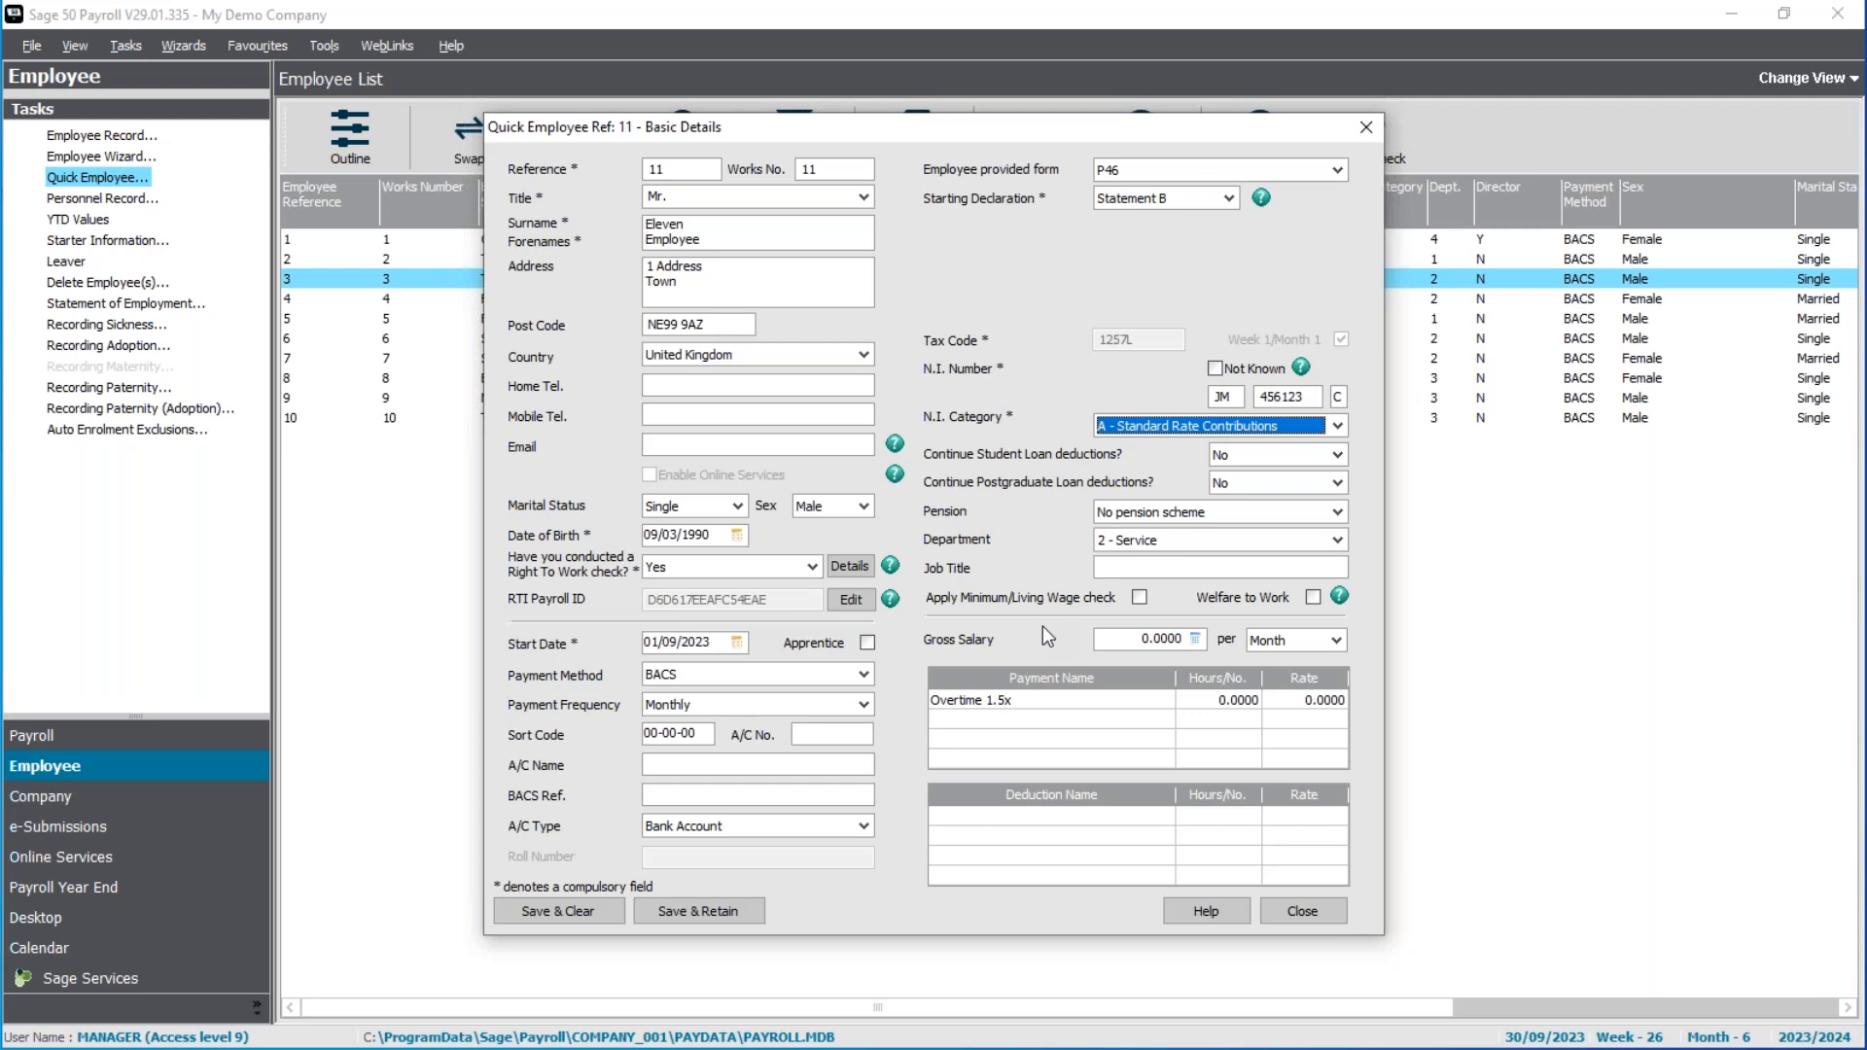
Leave the job title blank and set the gross salary to 25000 per Year.
left_click(1113, 568)
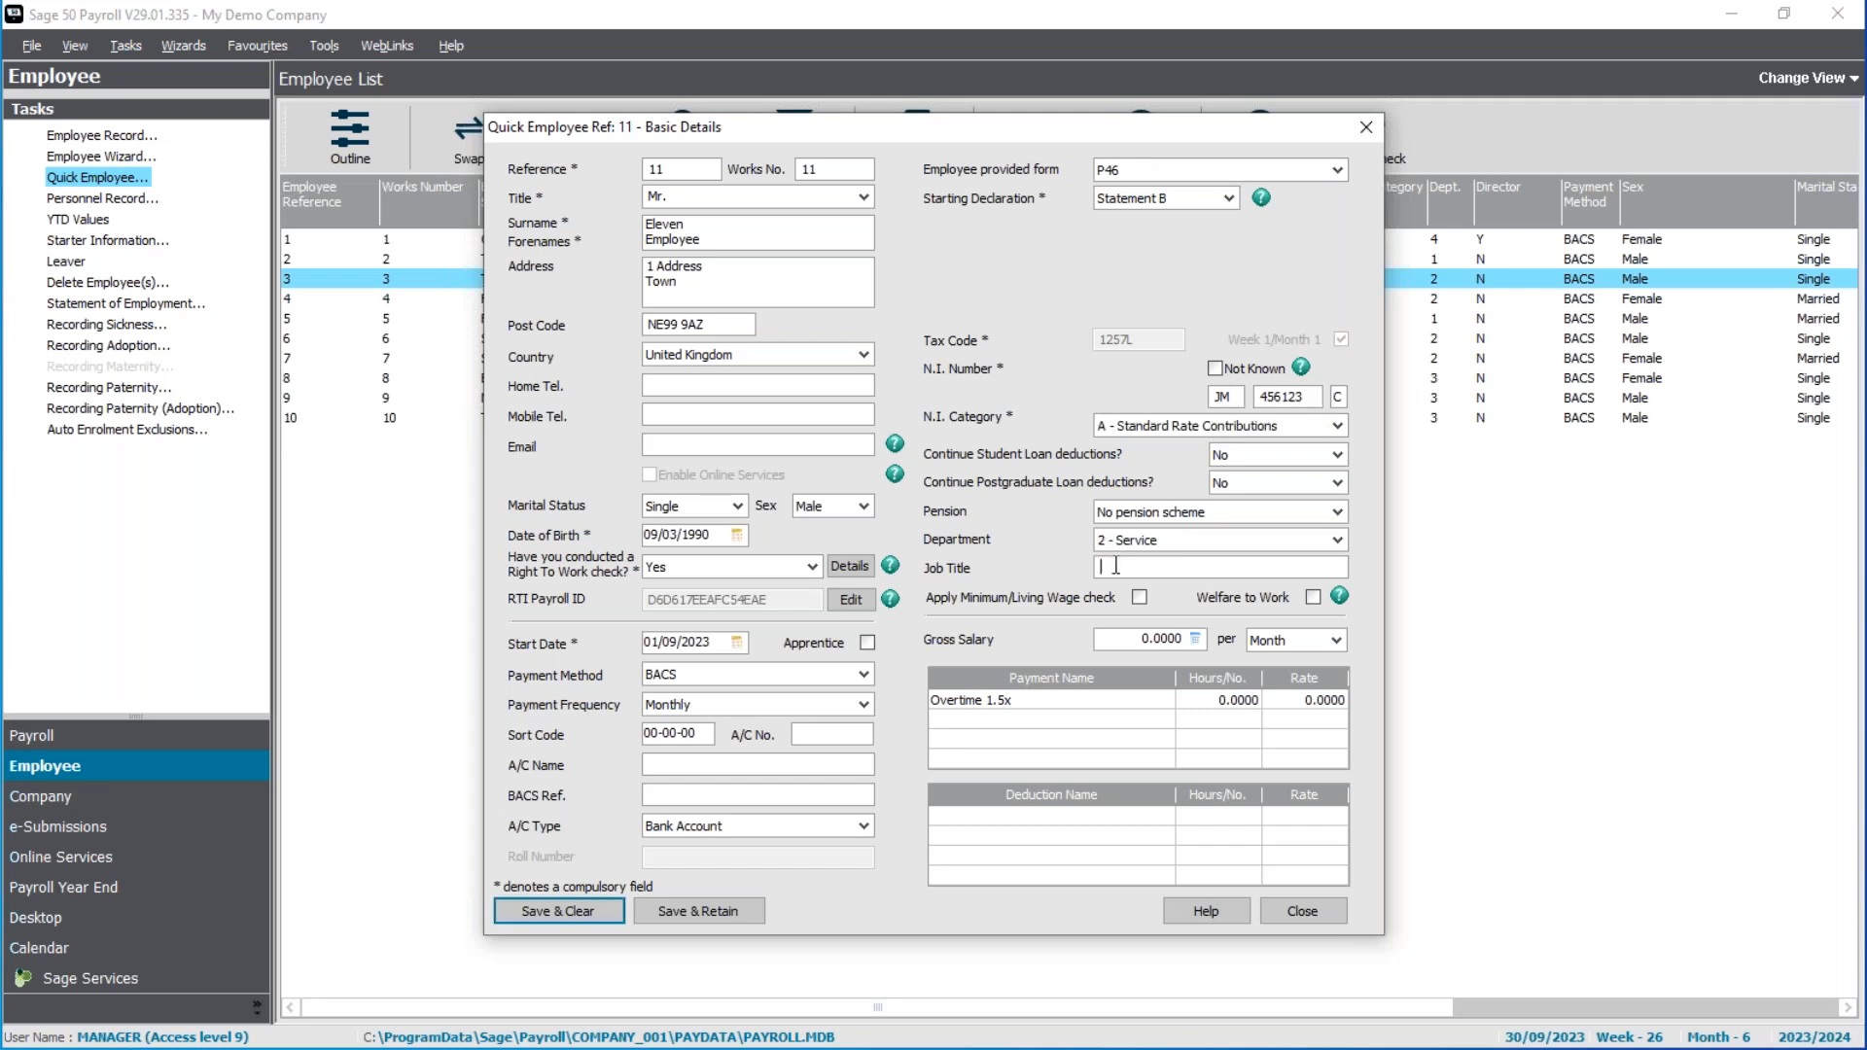
left_click(1153, 641)
left_click_drag(1153, 641, 996, 626)
type("25000")
key("Tab")
key("y")
key("Tab")
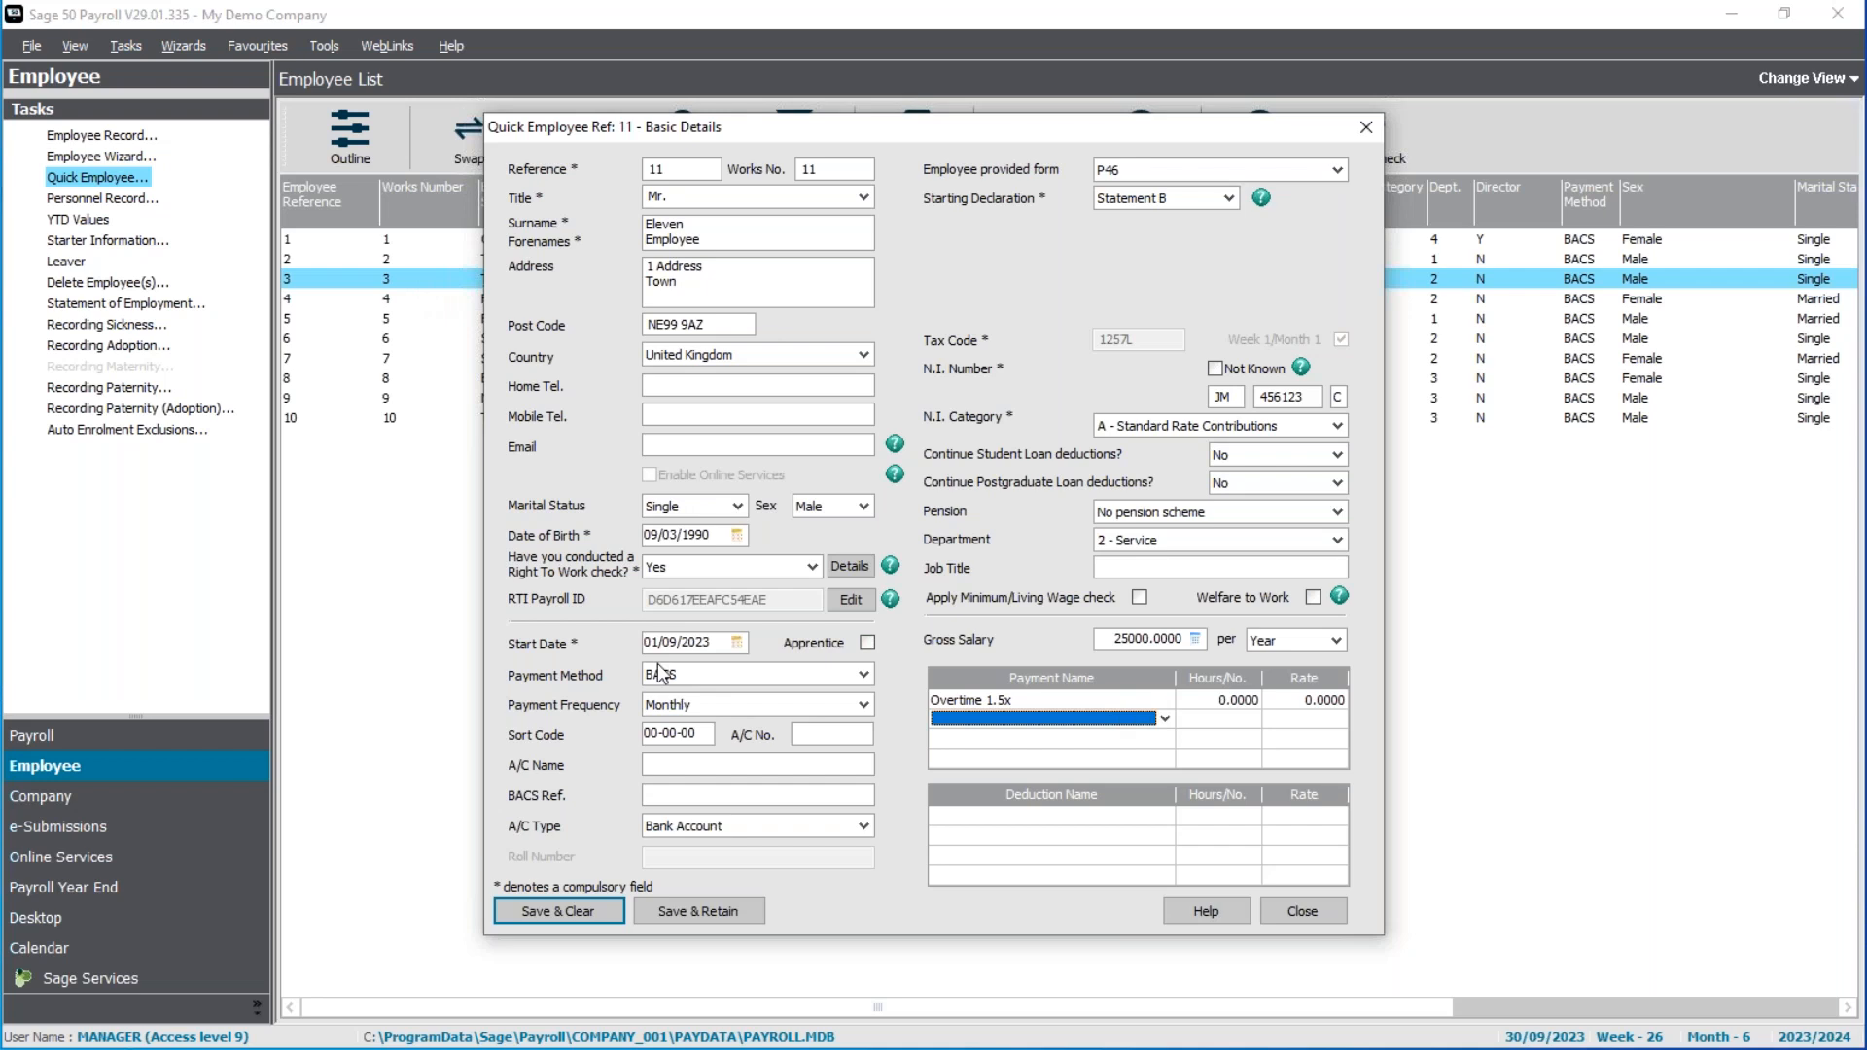
Save the new employee's record, acknowledge the bank details and contracted hours notices, and close the Quick Employee form.
left_click(576, 909)
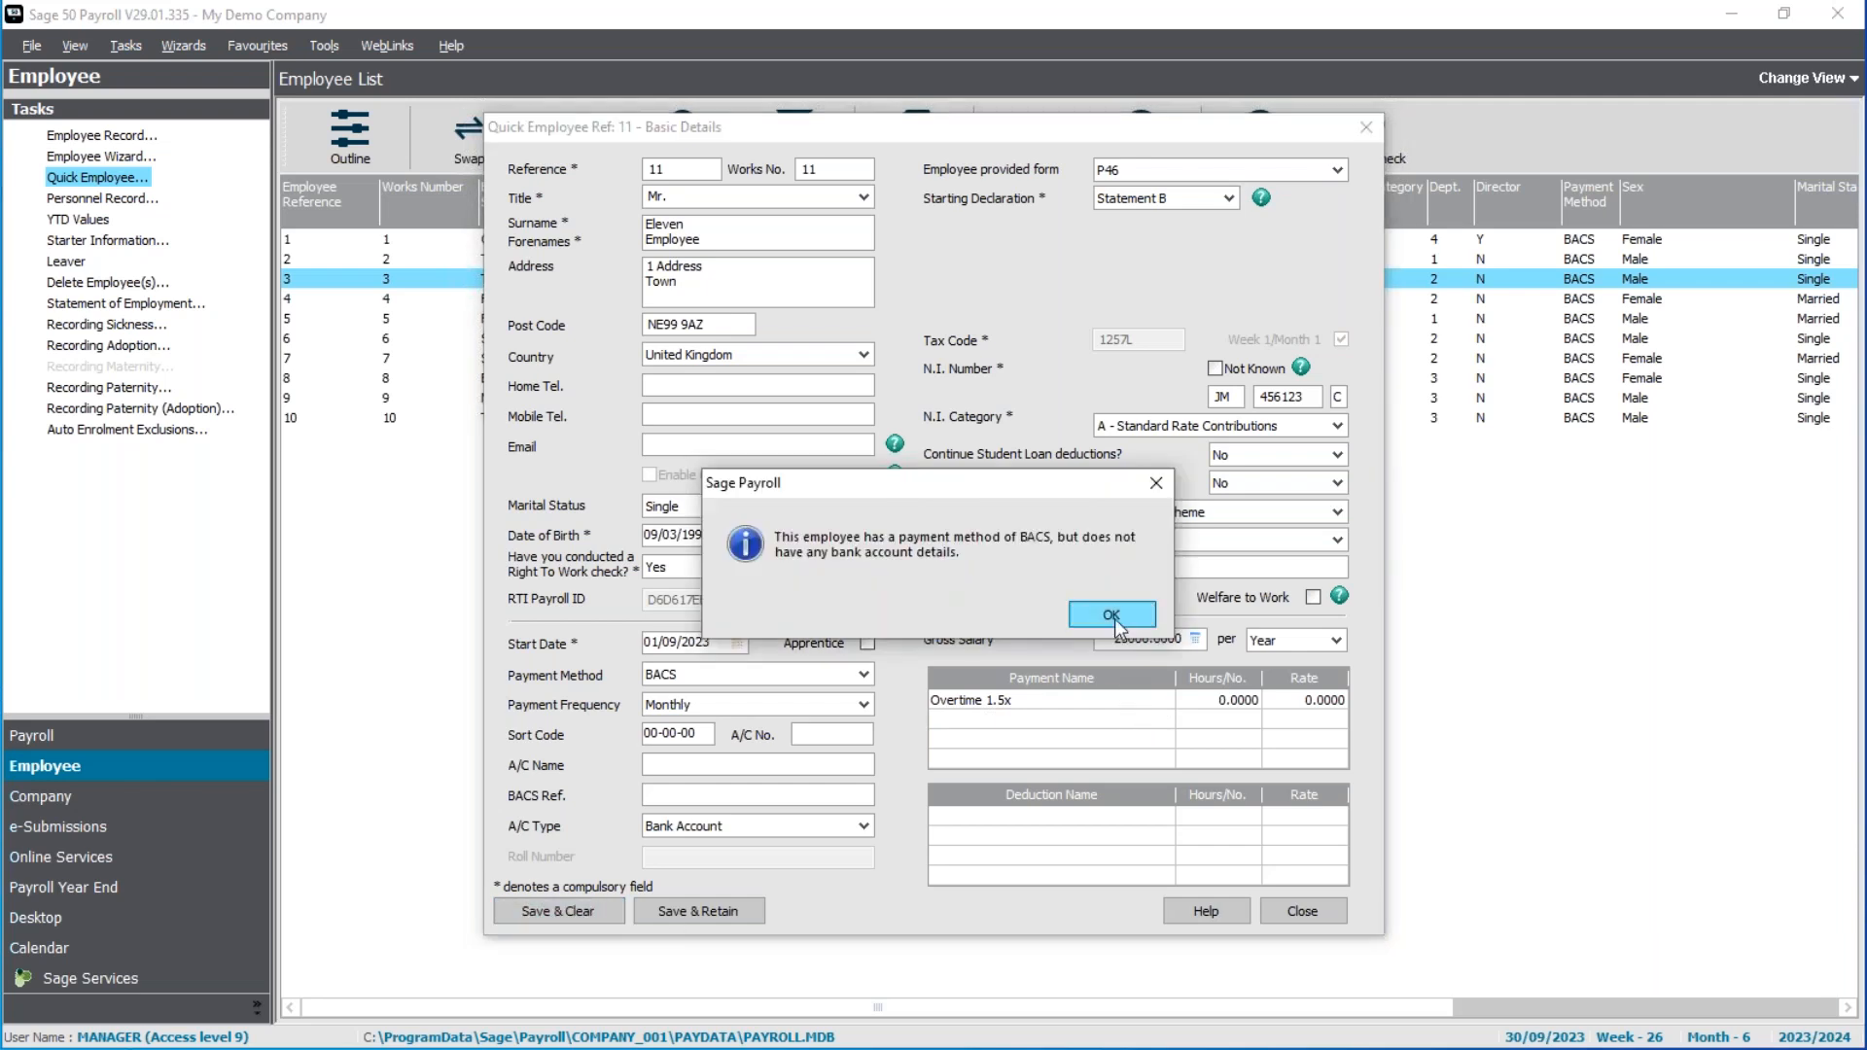
left_click(1117, 611)
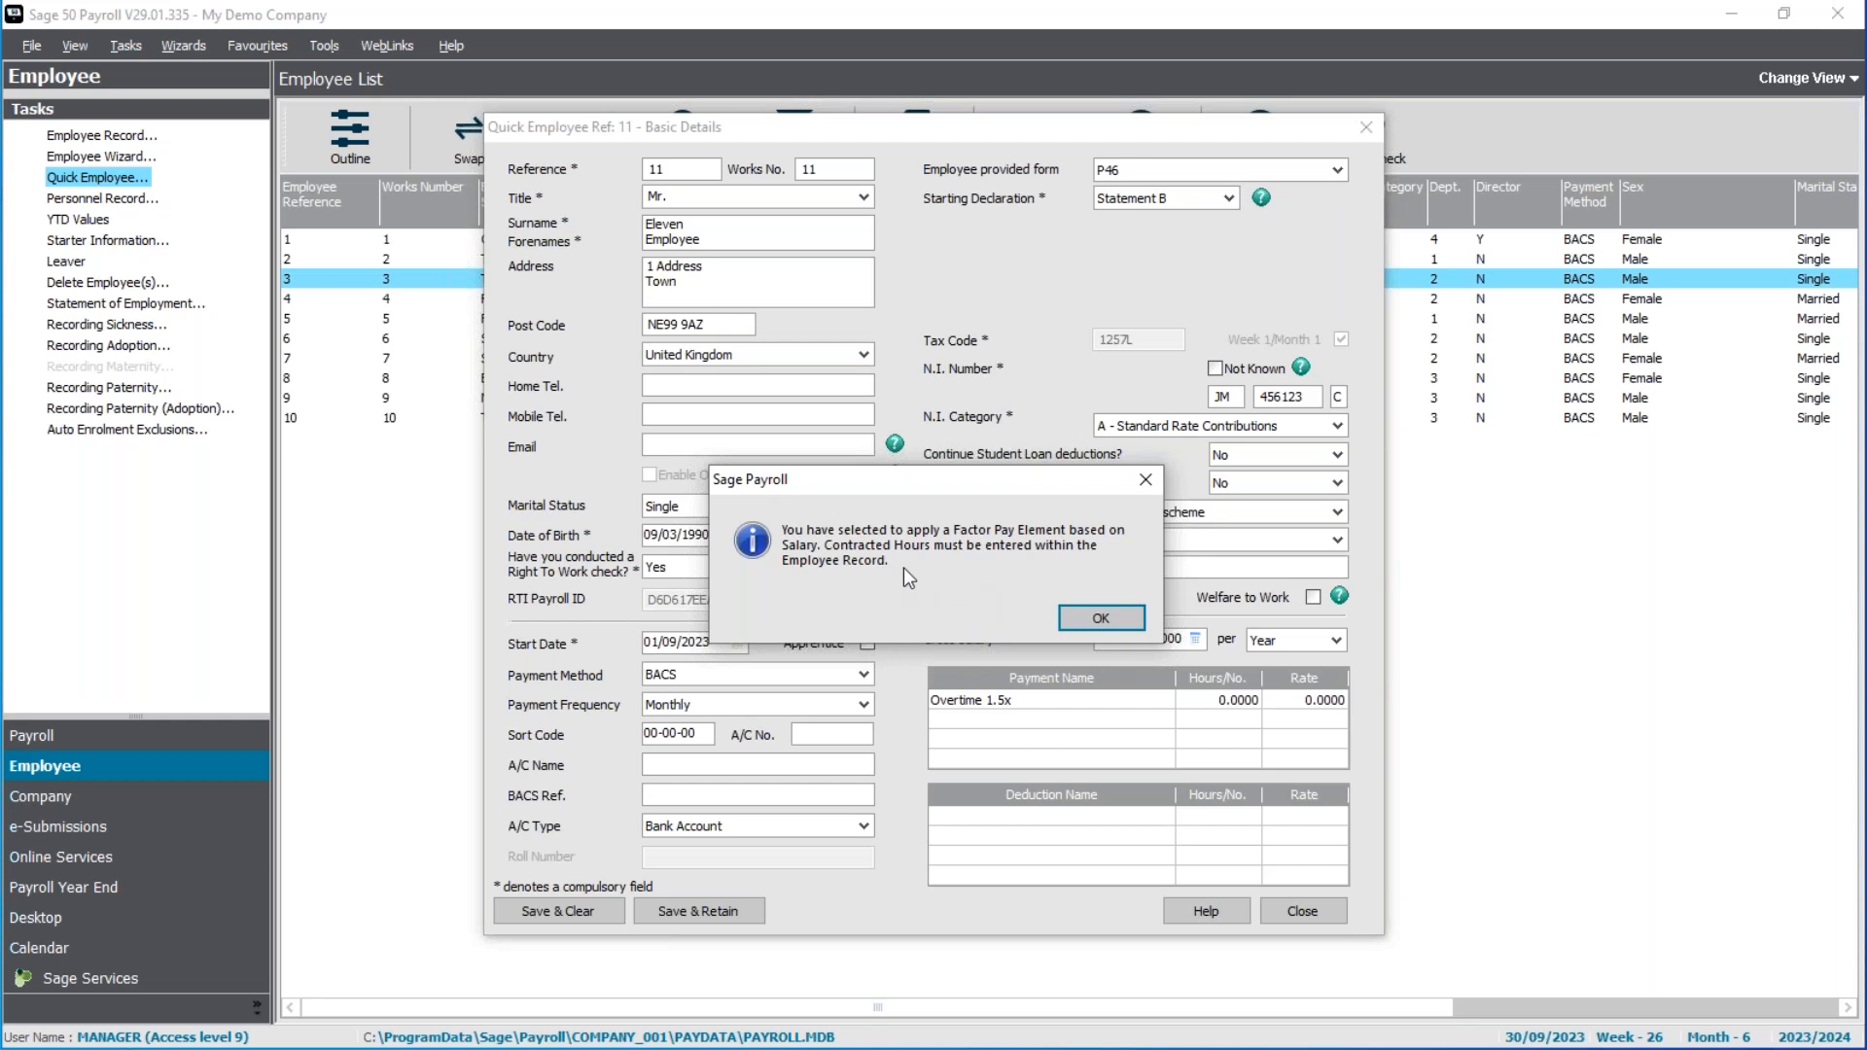
left_click(1079, 618)
left_click(1340, 914)
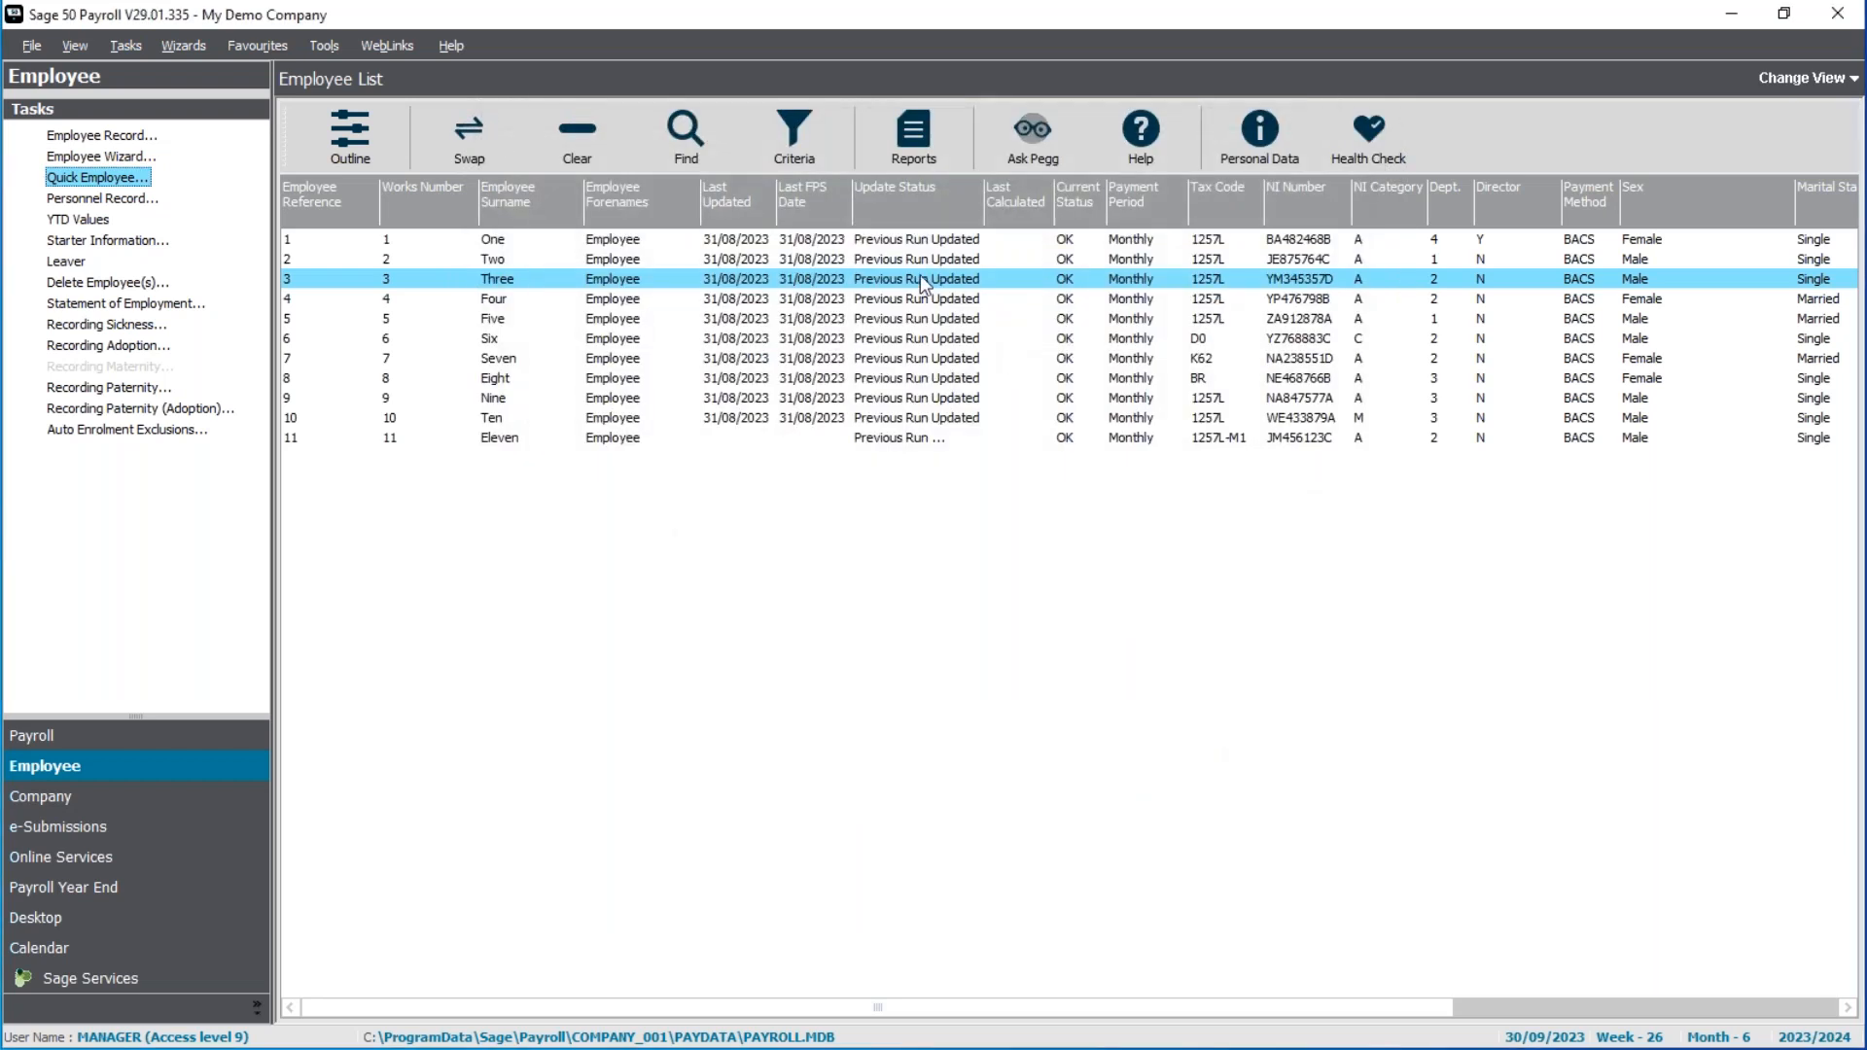
In the employment salary details of employee reference 11, set the contracted hours to 40 per Week, save them, and close the record.
left_click(747, 438)
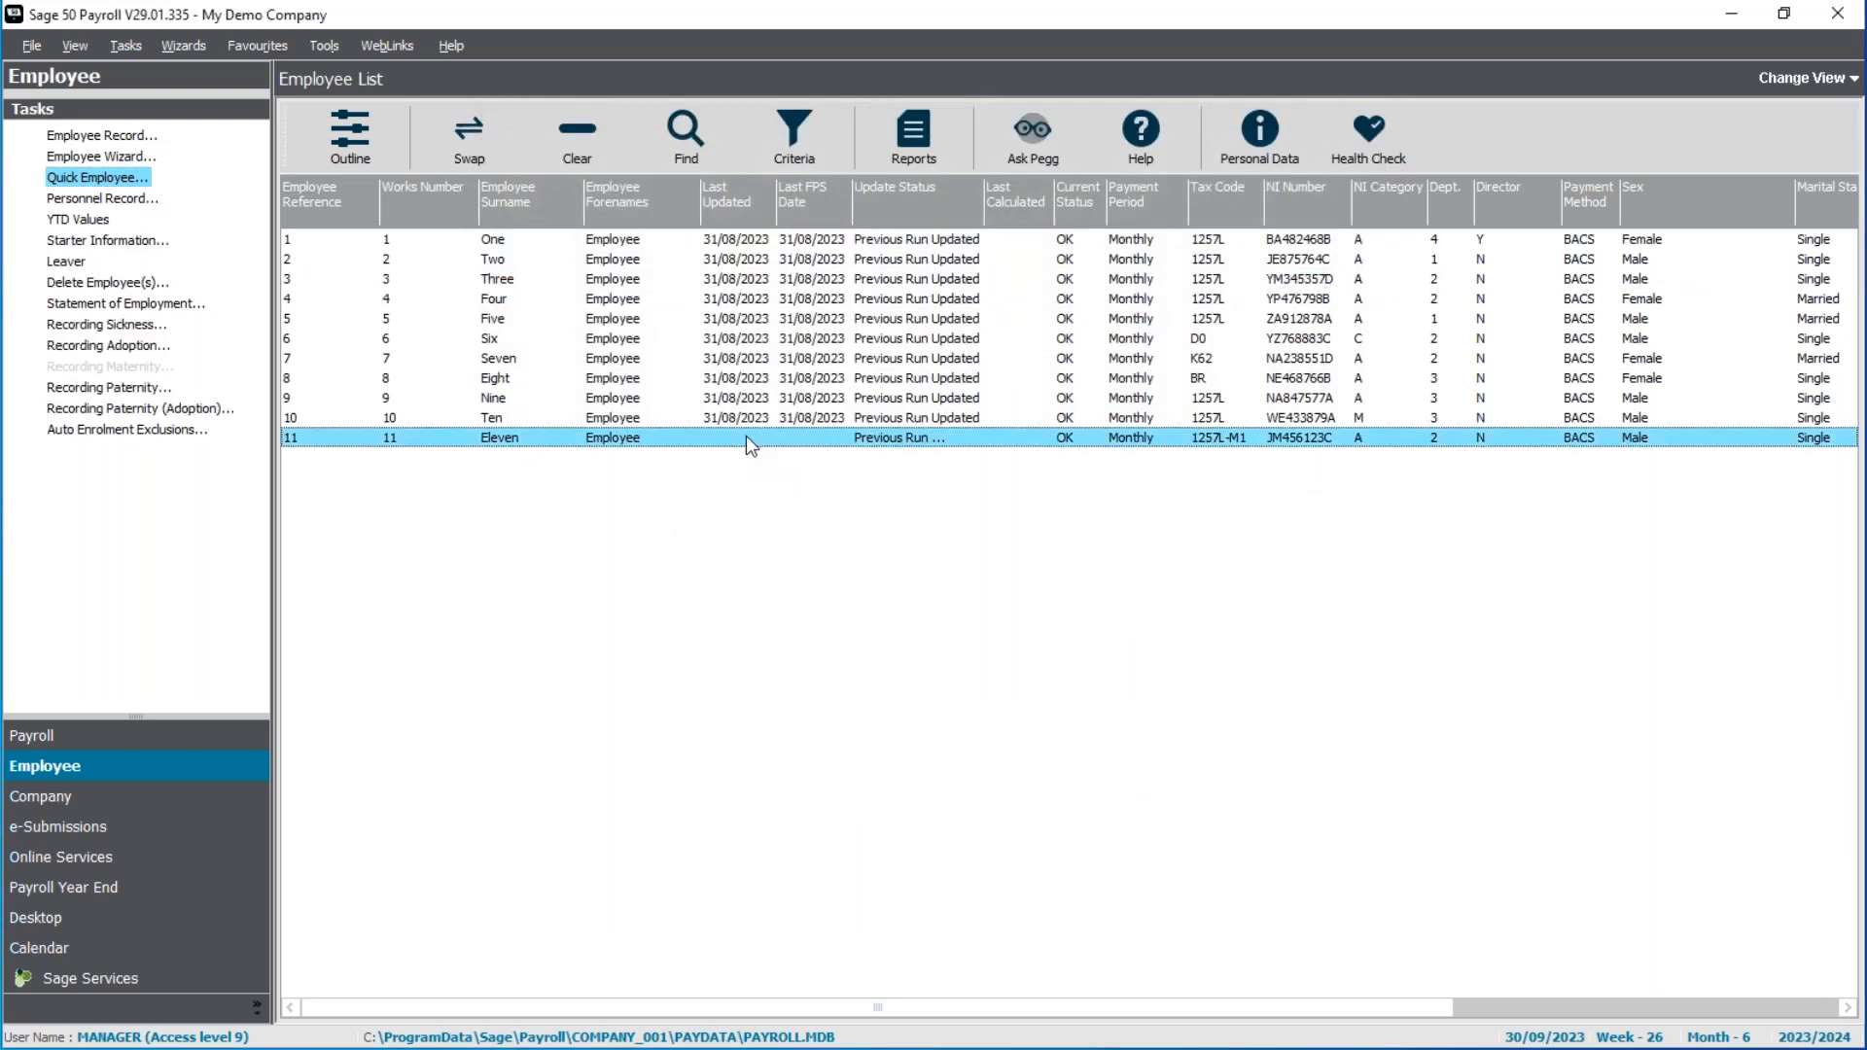
double_click(745, 436)
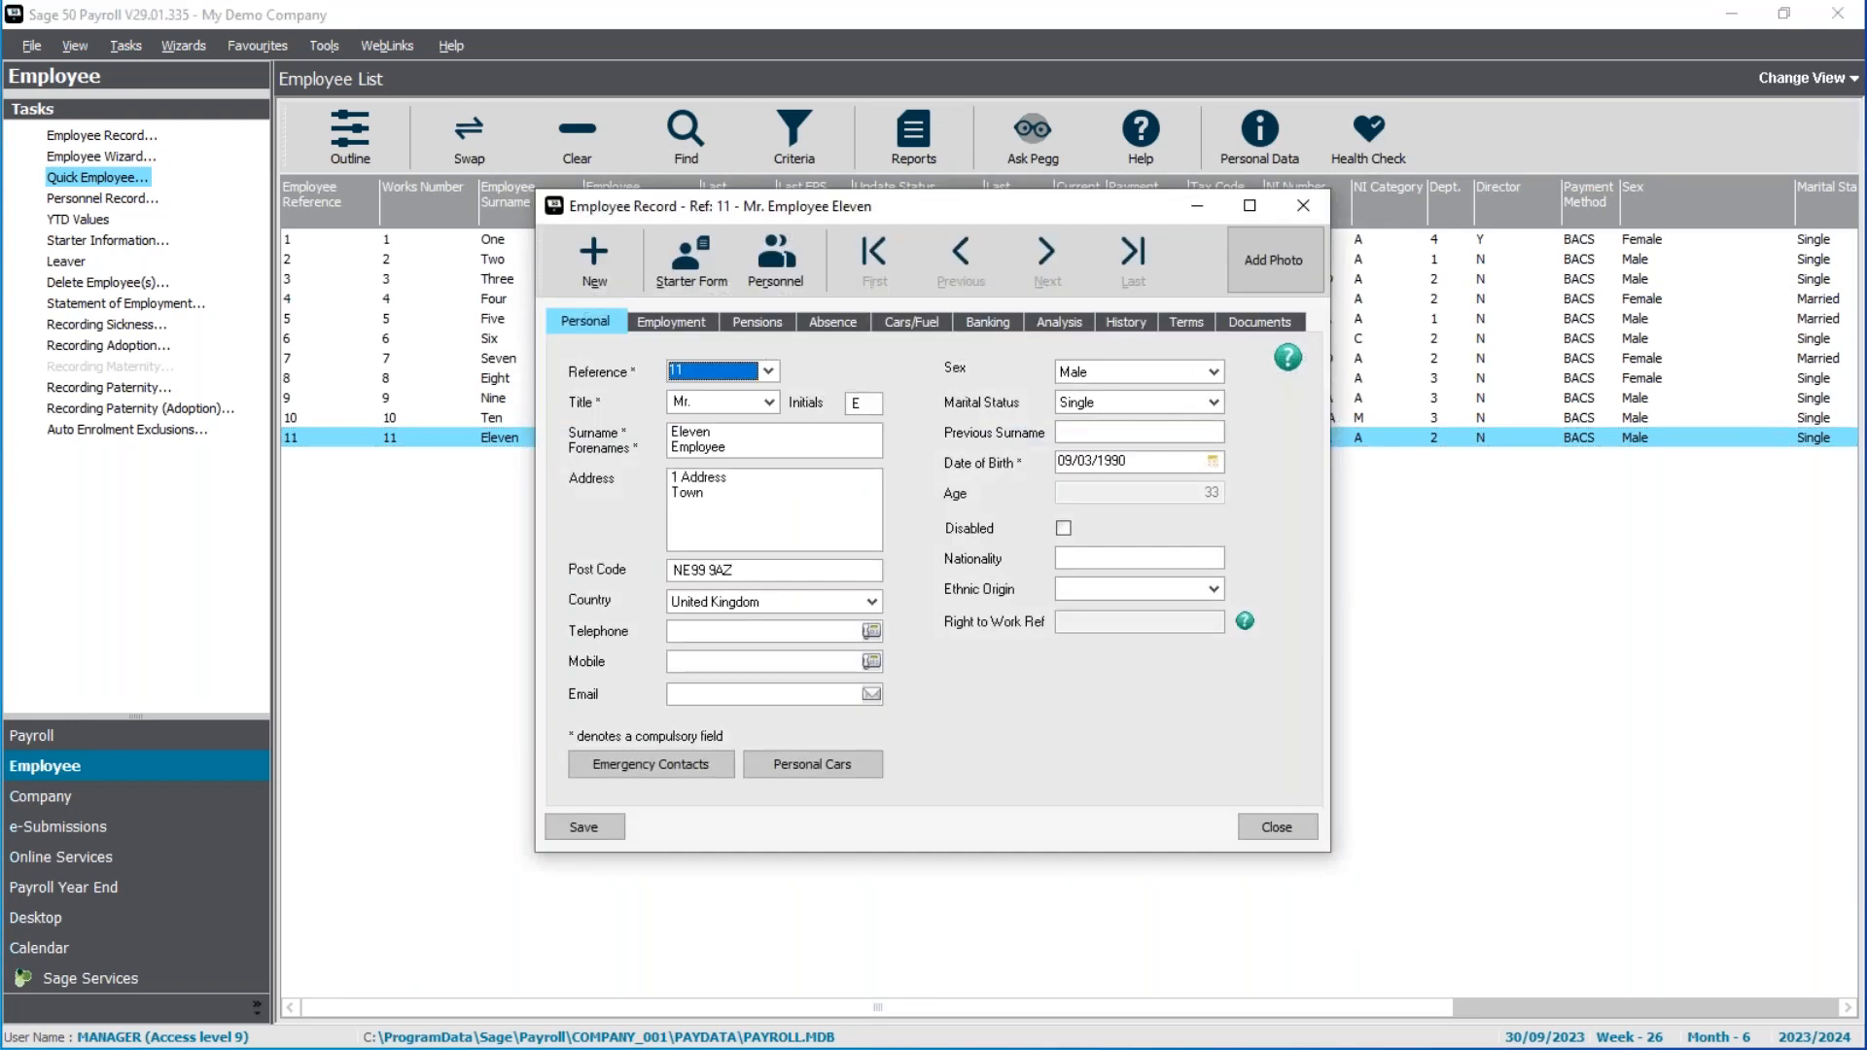
left_click(669, 328)
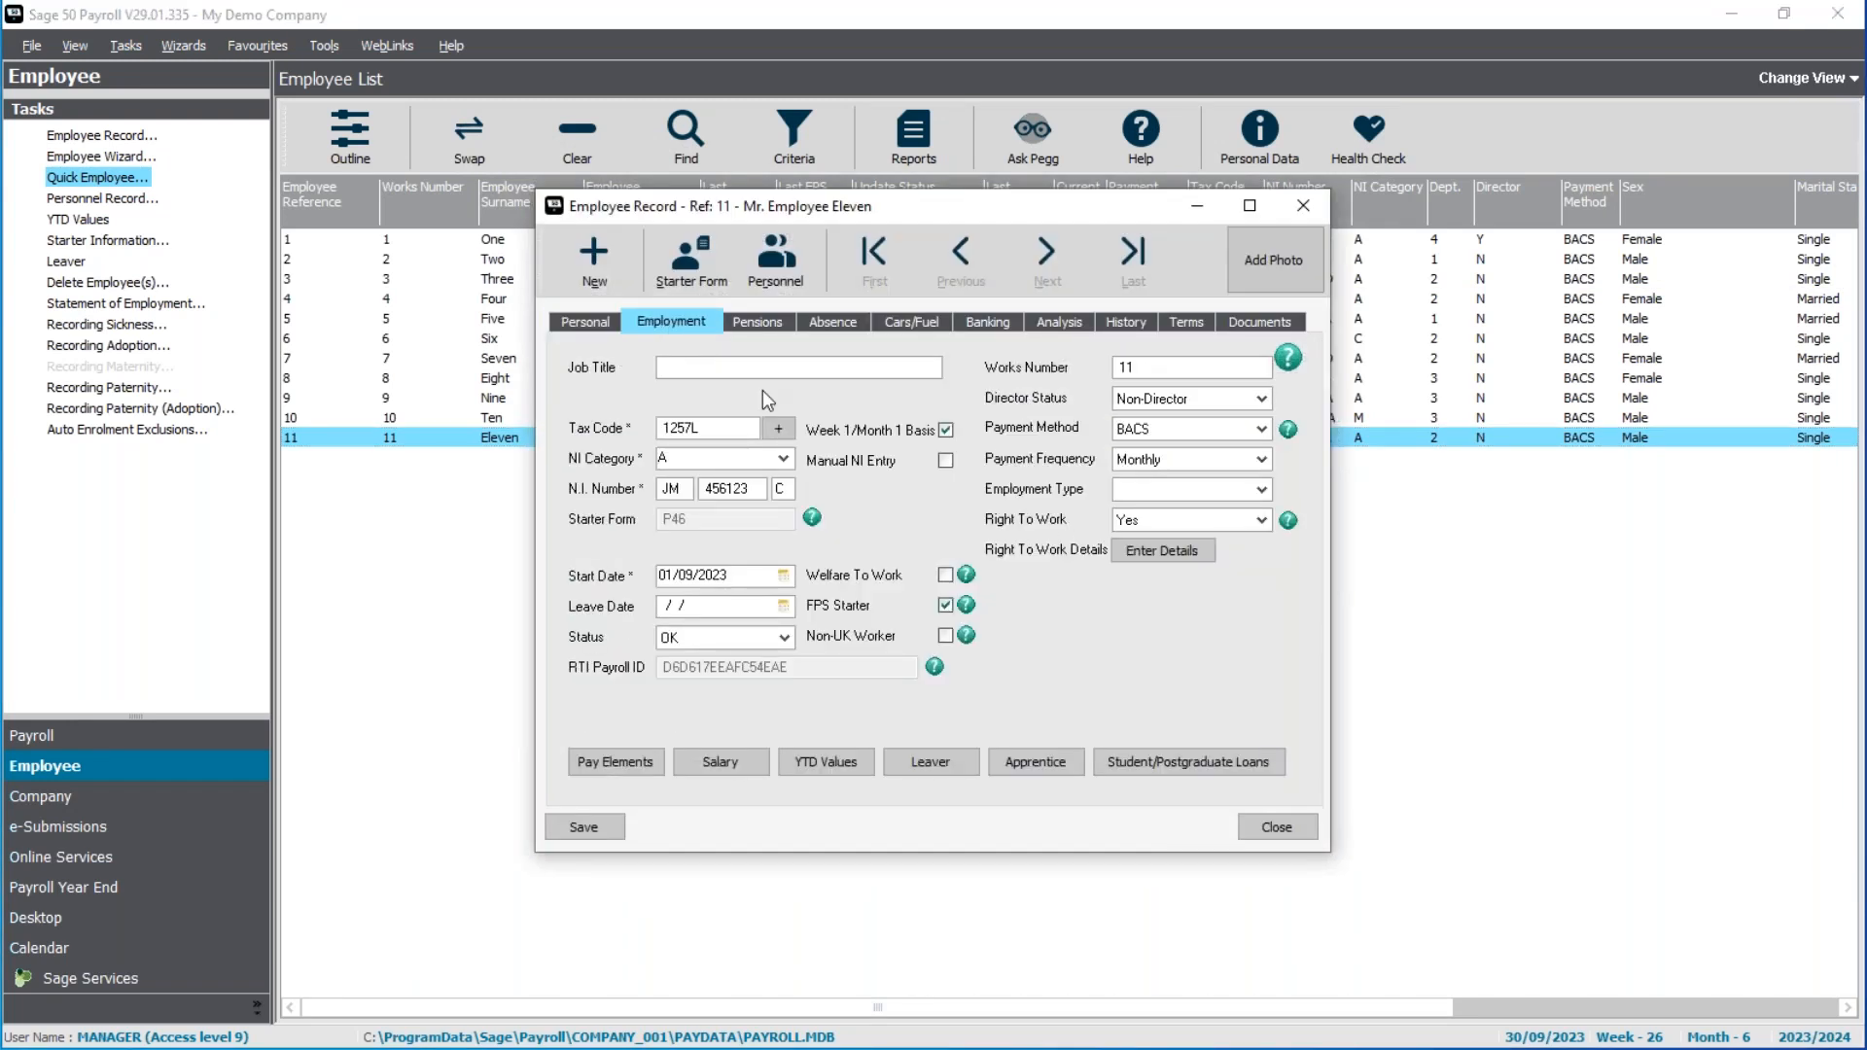
left_click(725, 763)
left_click(853, 521)
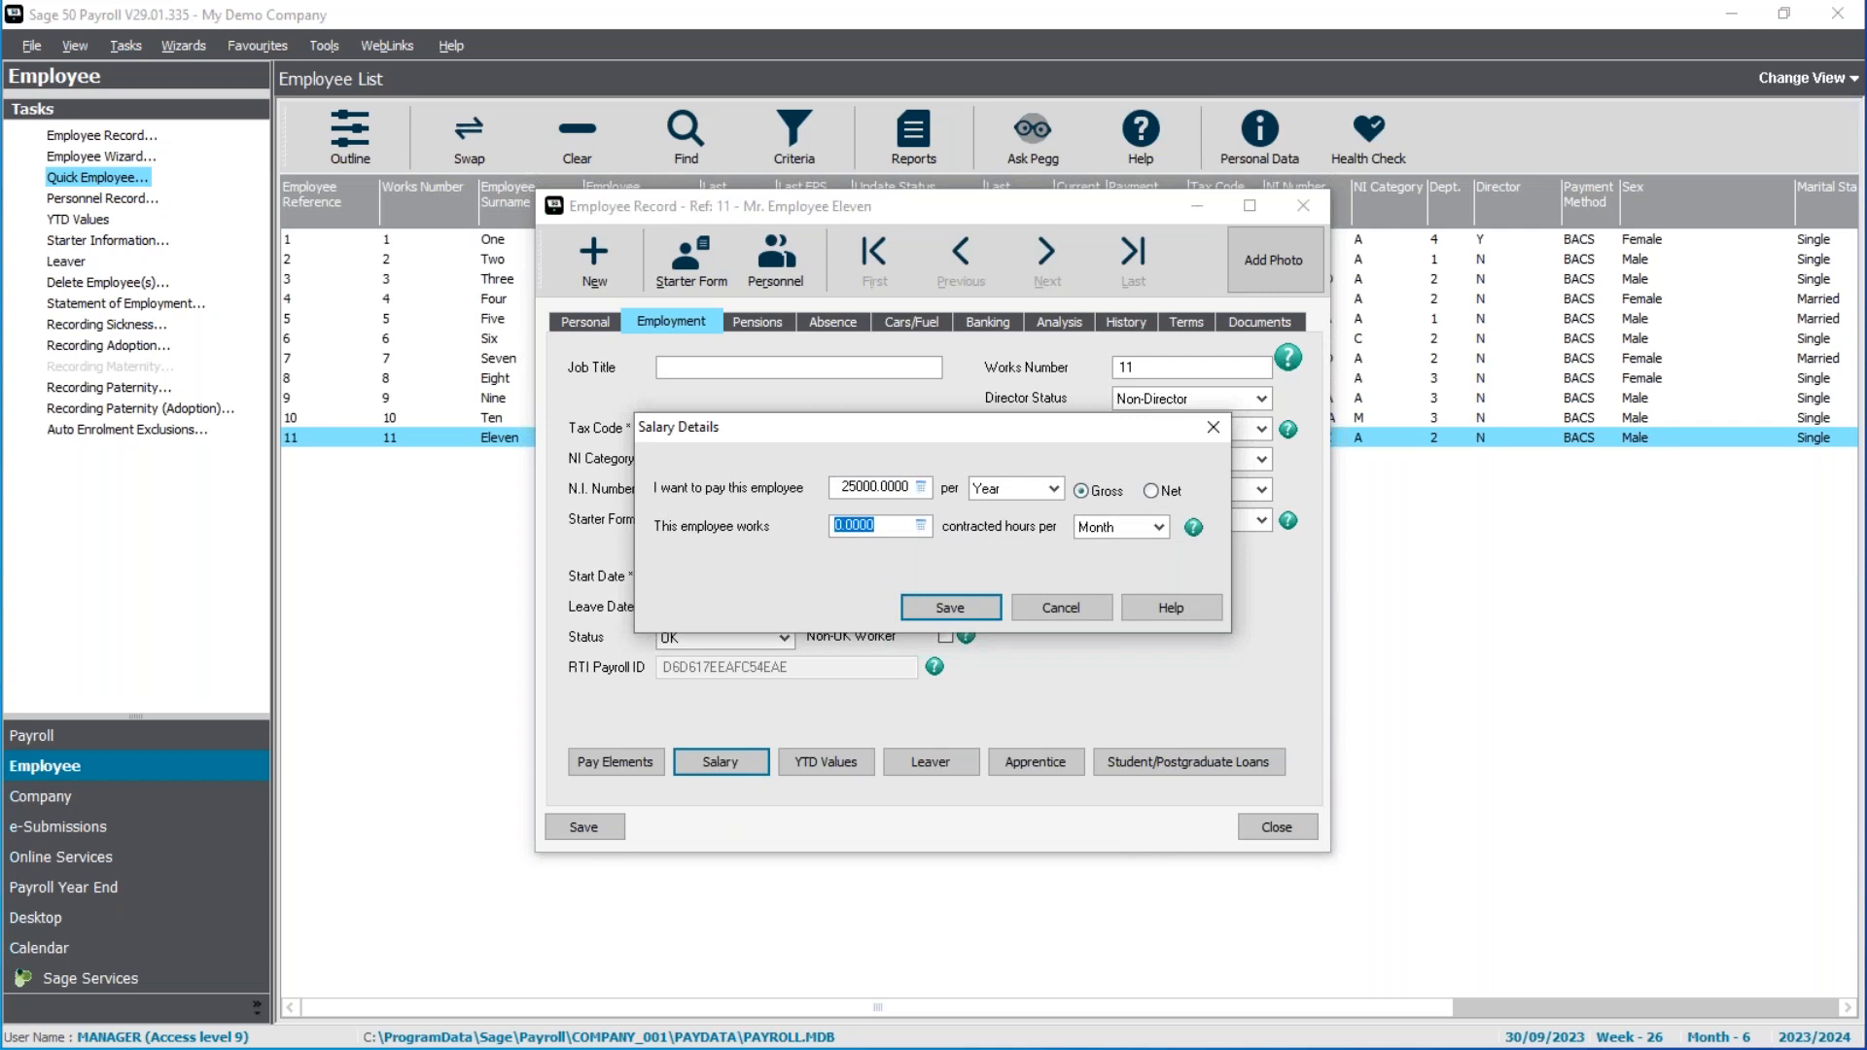
type("40")
key("Tab")
key("w")
key("Tab")
left_click(951, 610)
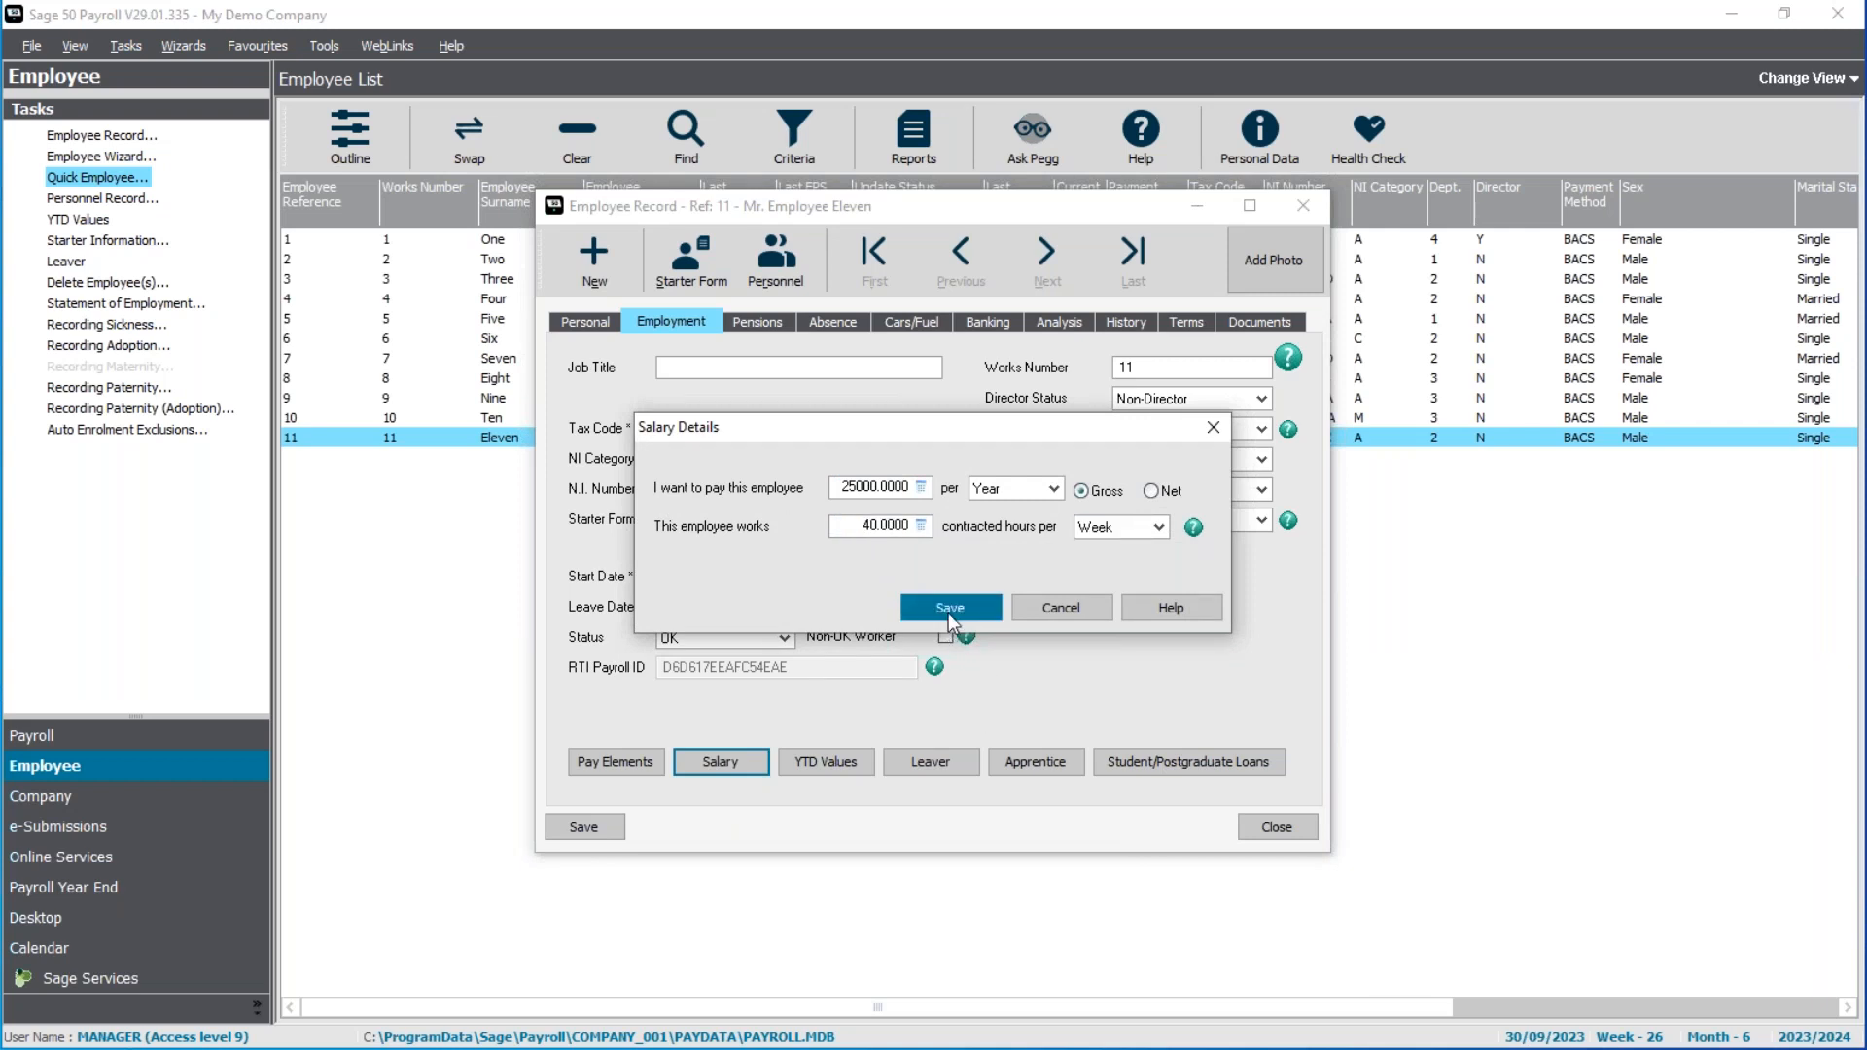
left_click(1296, 828)
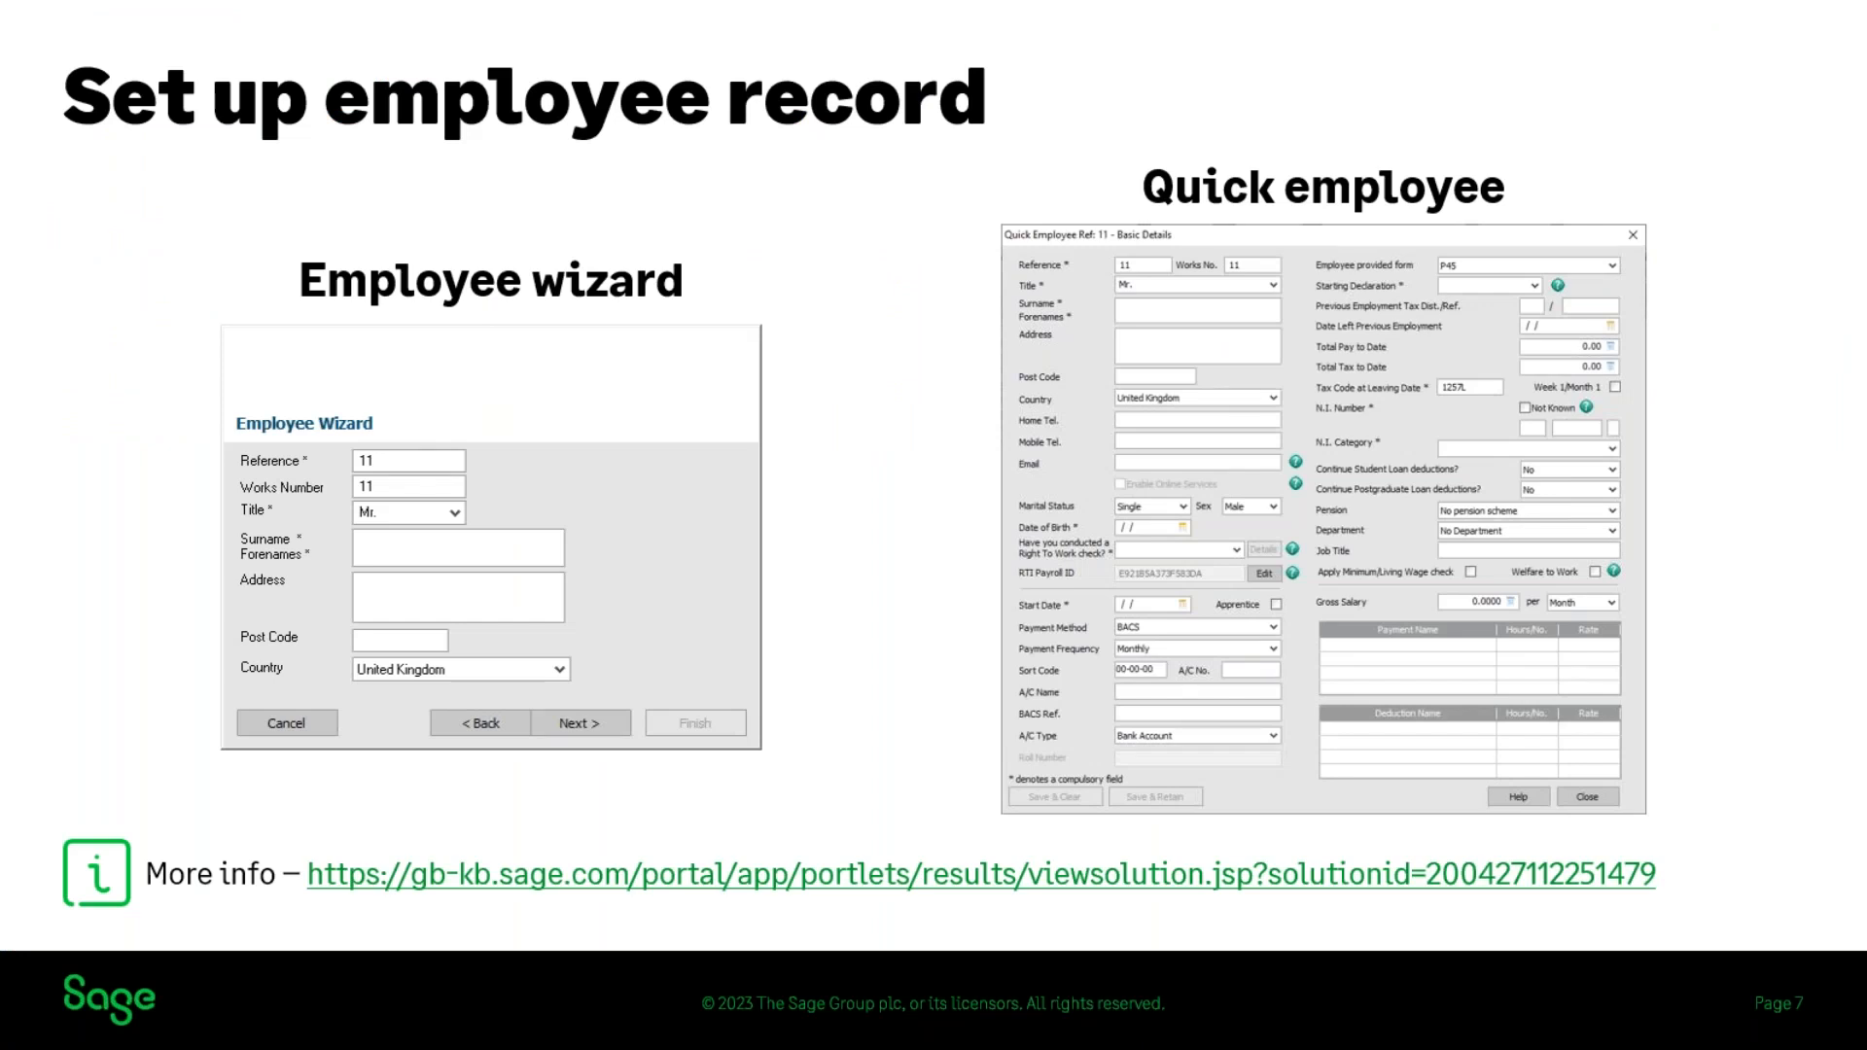
key("Right")
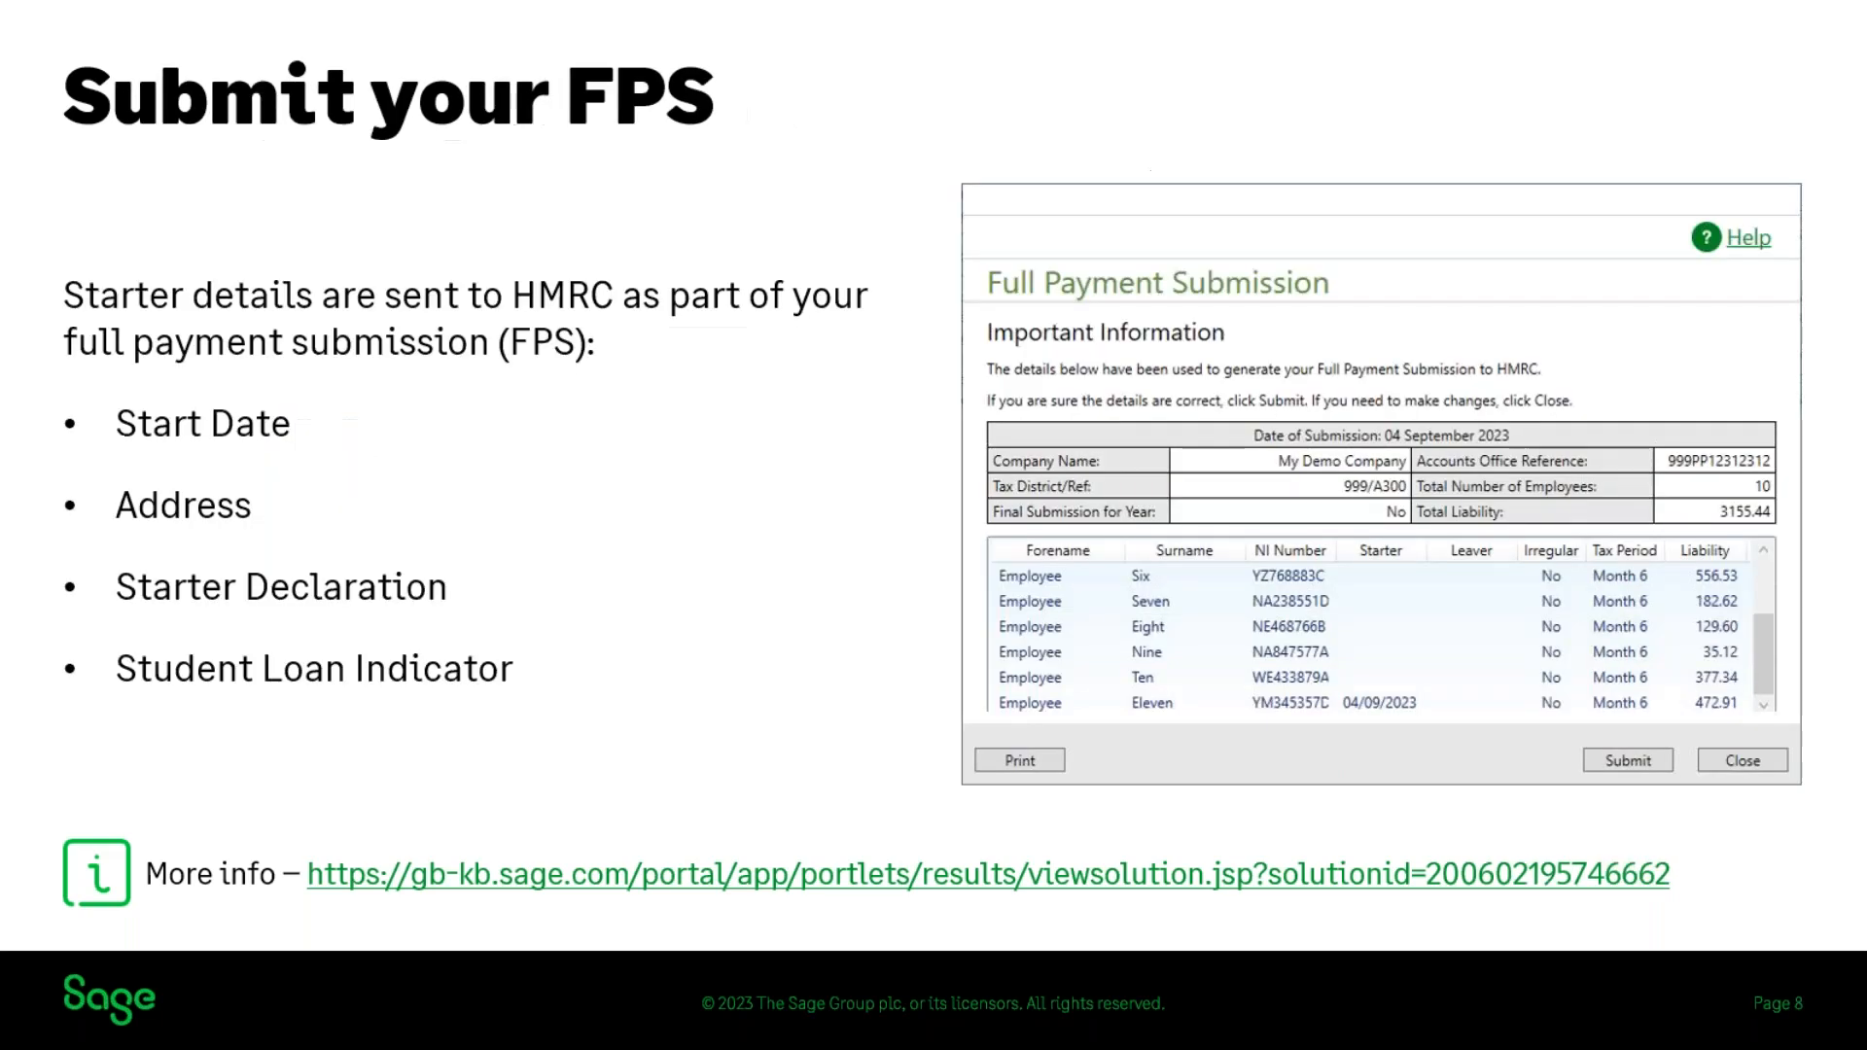
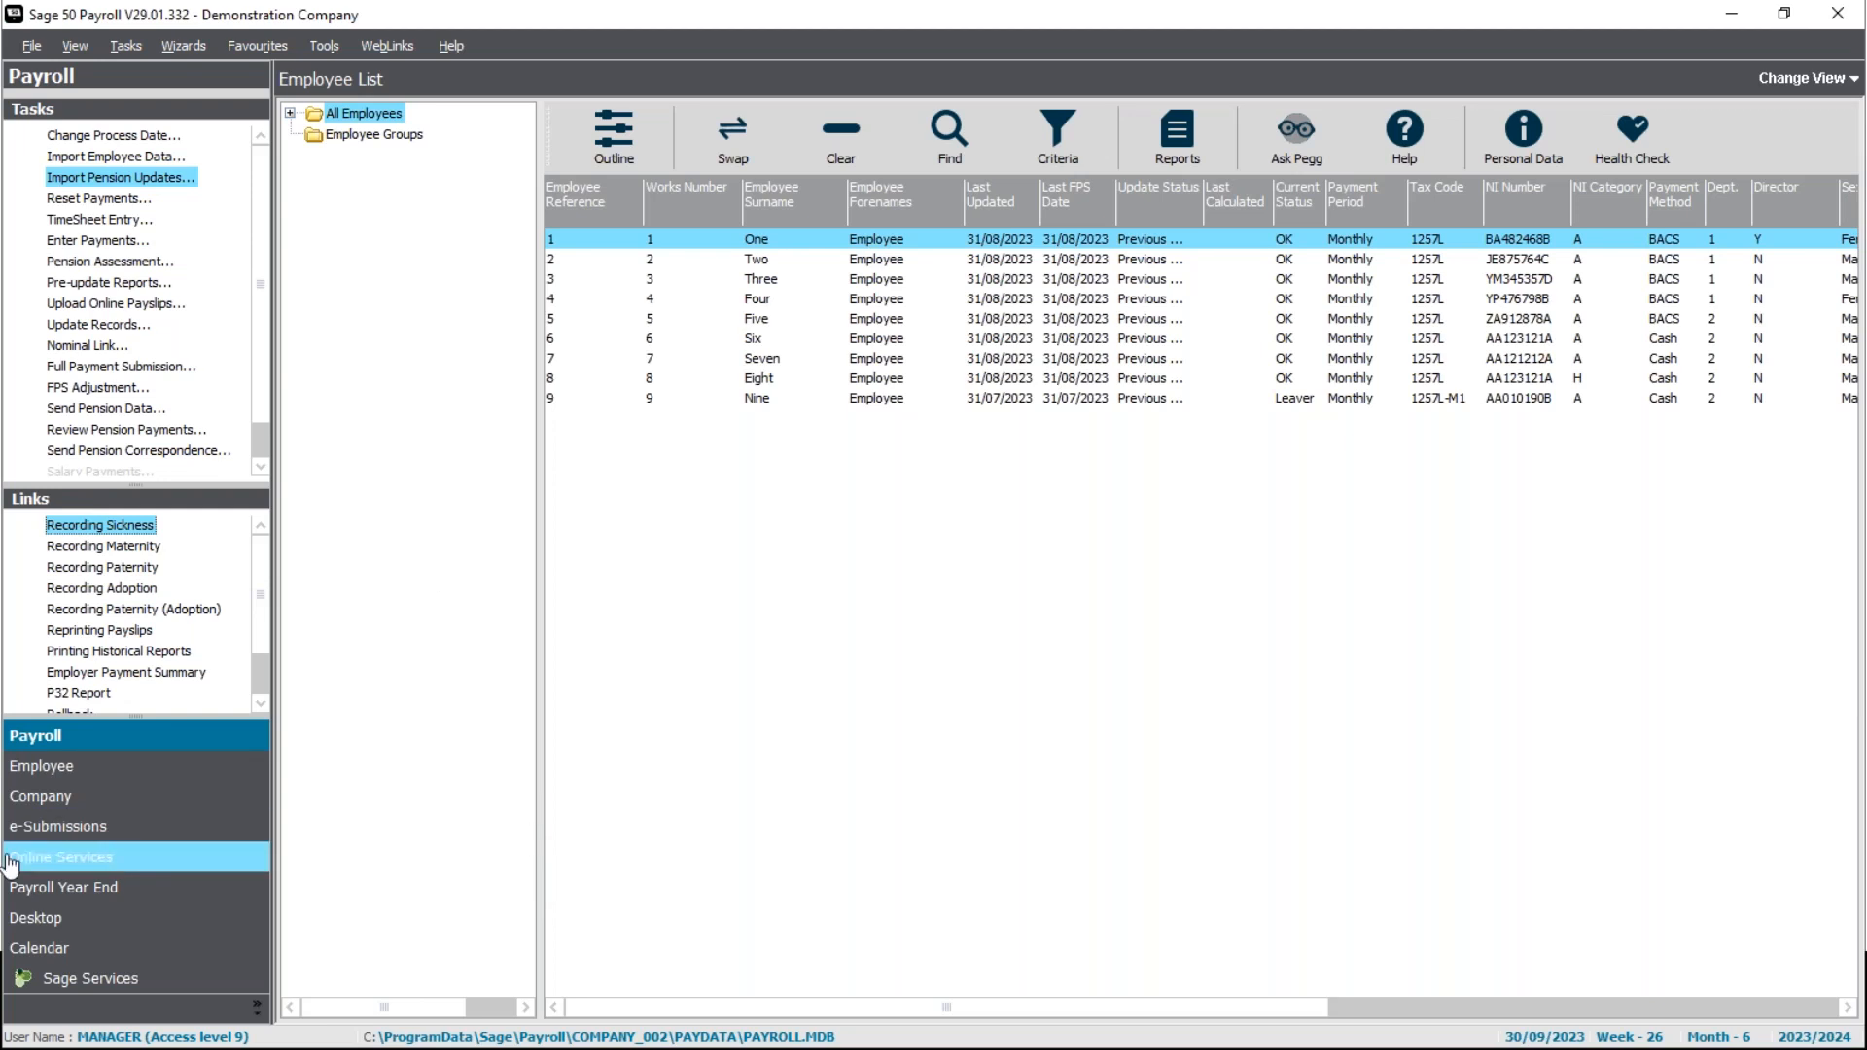
Open the payment entry for employee reference 1, flag it as the leaver's final payment, and acknowledge the leaver and director notices.
left_click(107, 243)
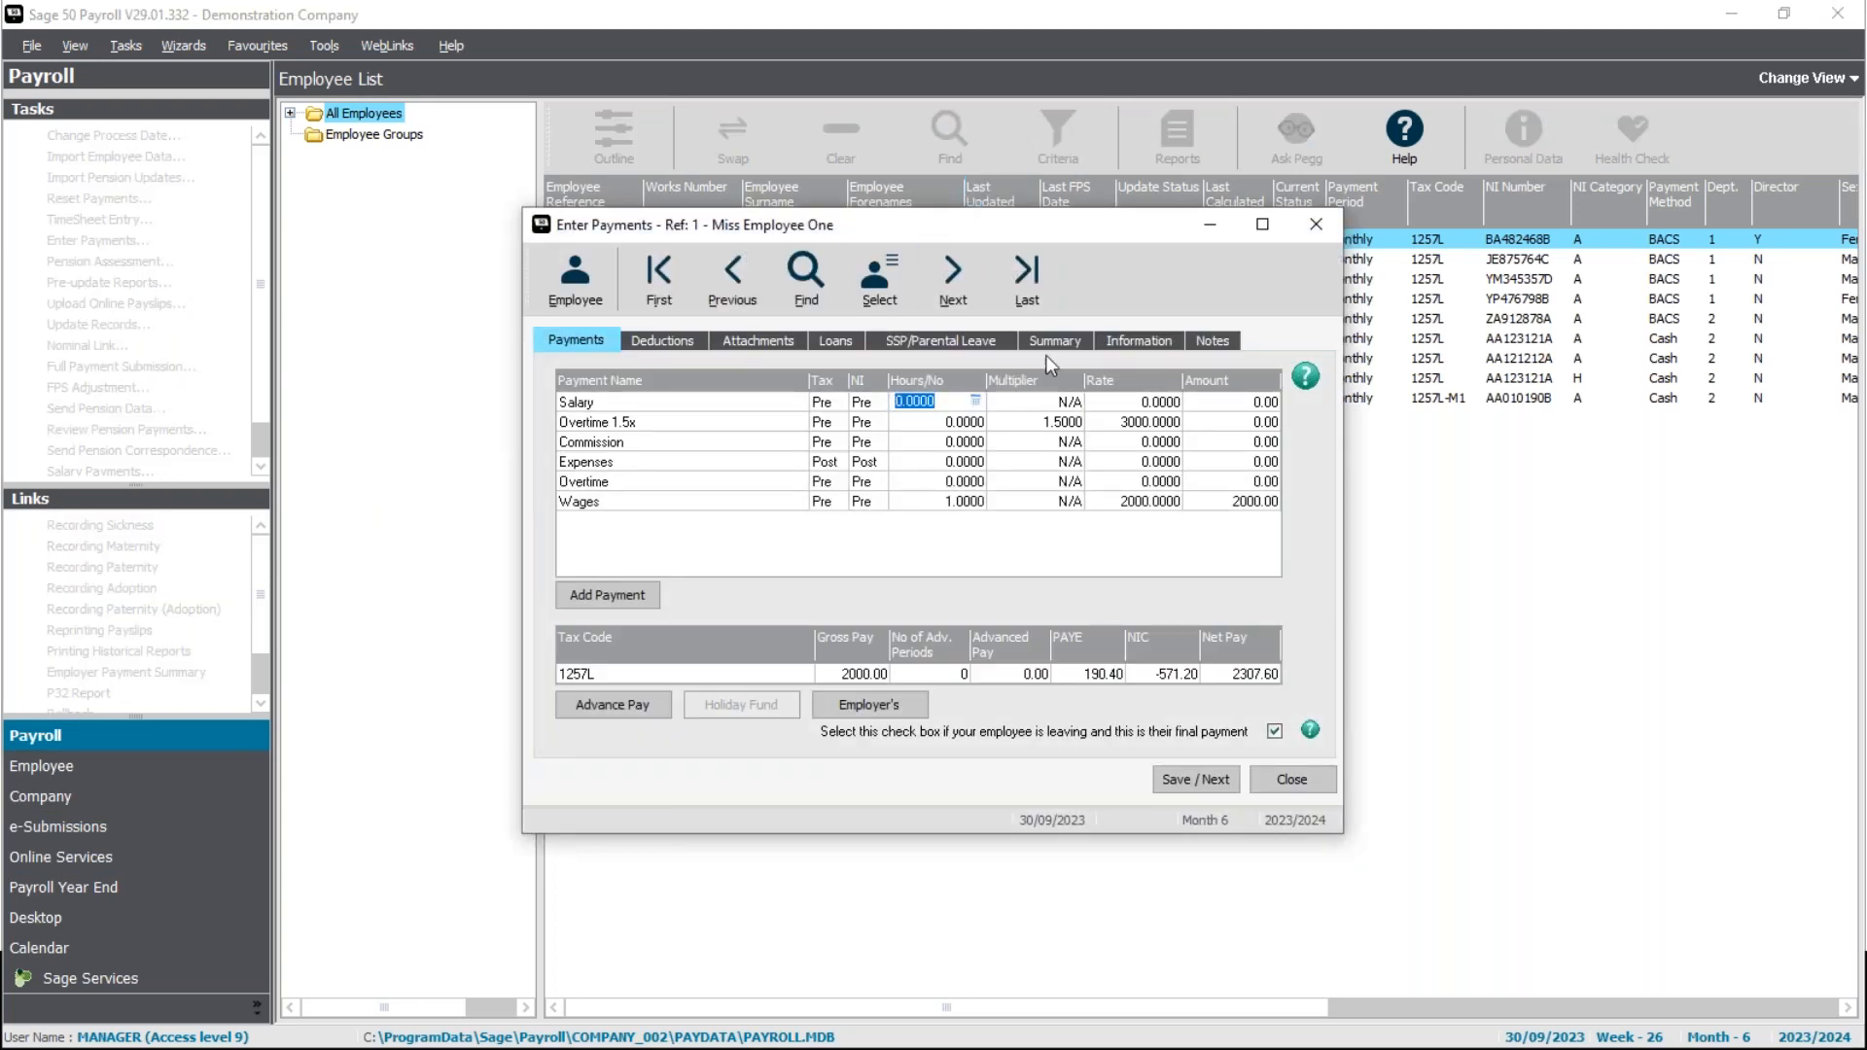
left_click(1275, 732)
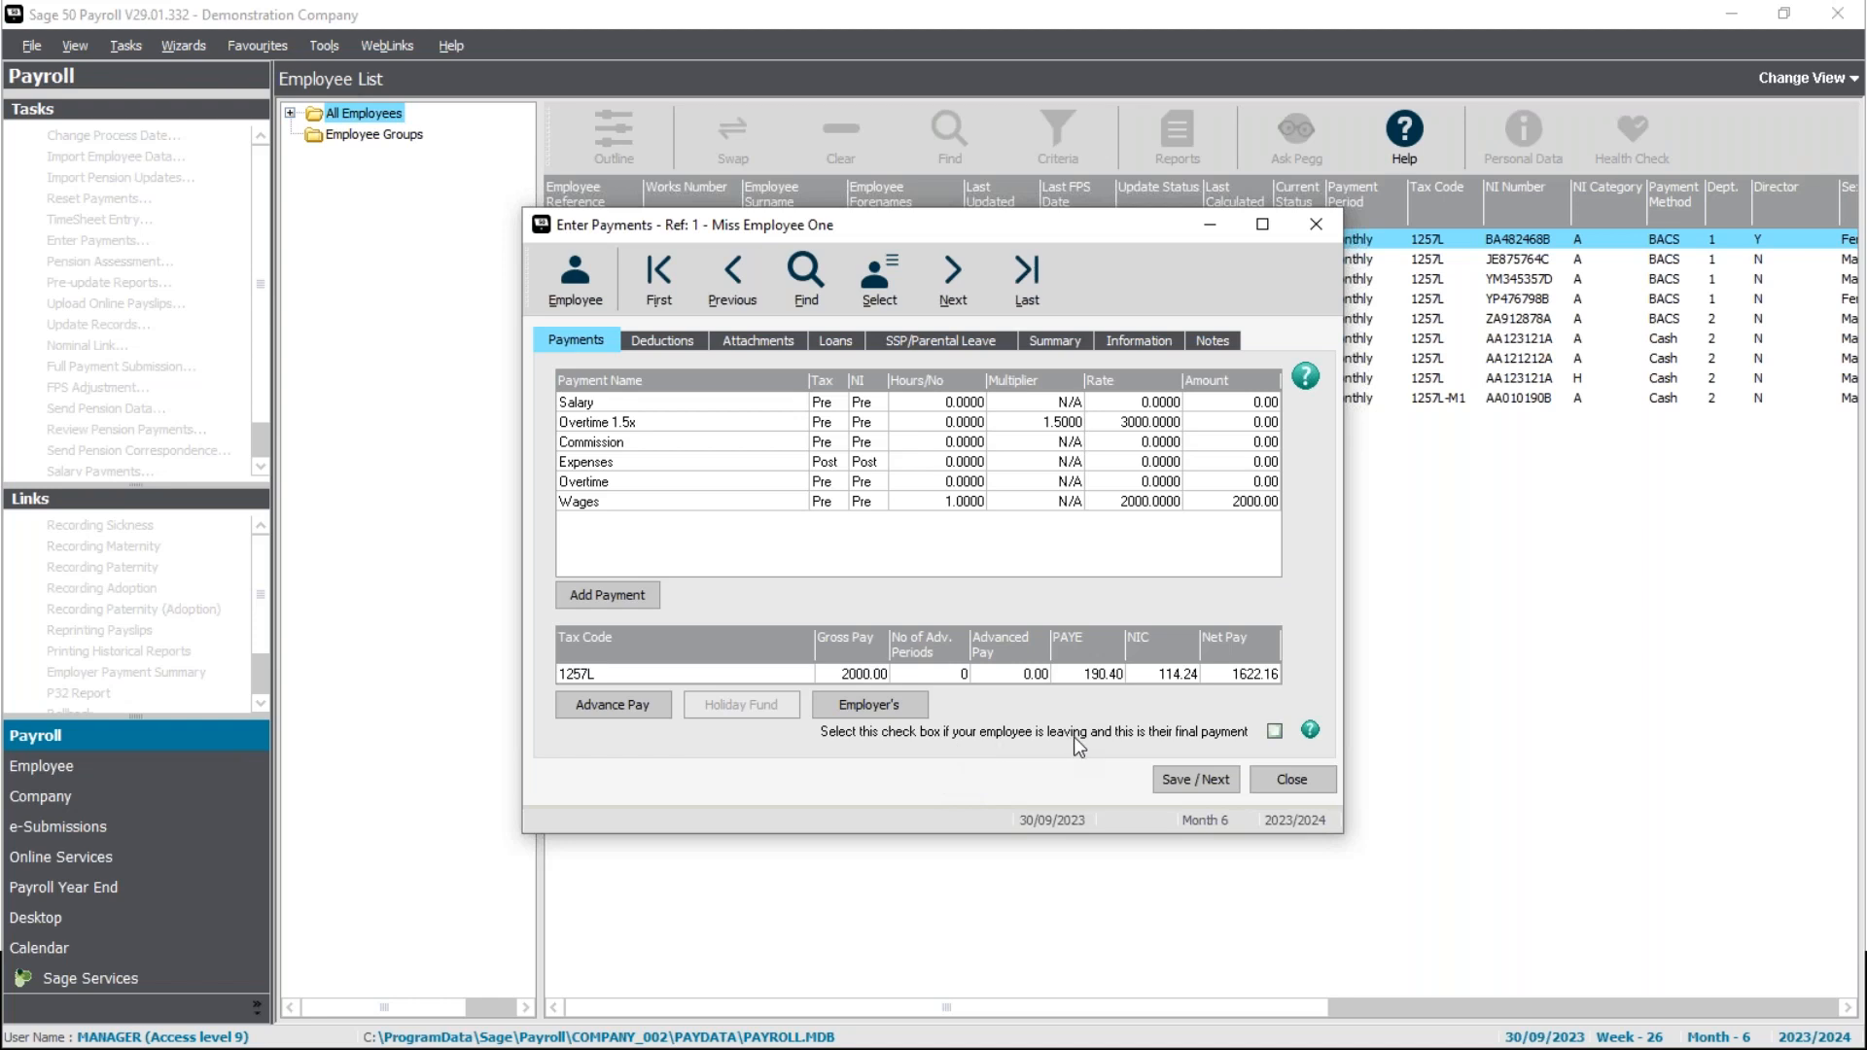
left_click(1275, 732)
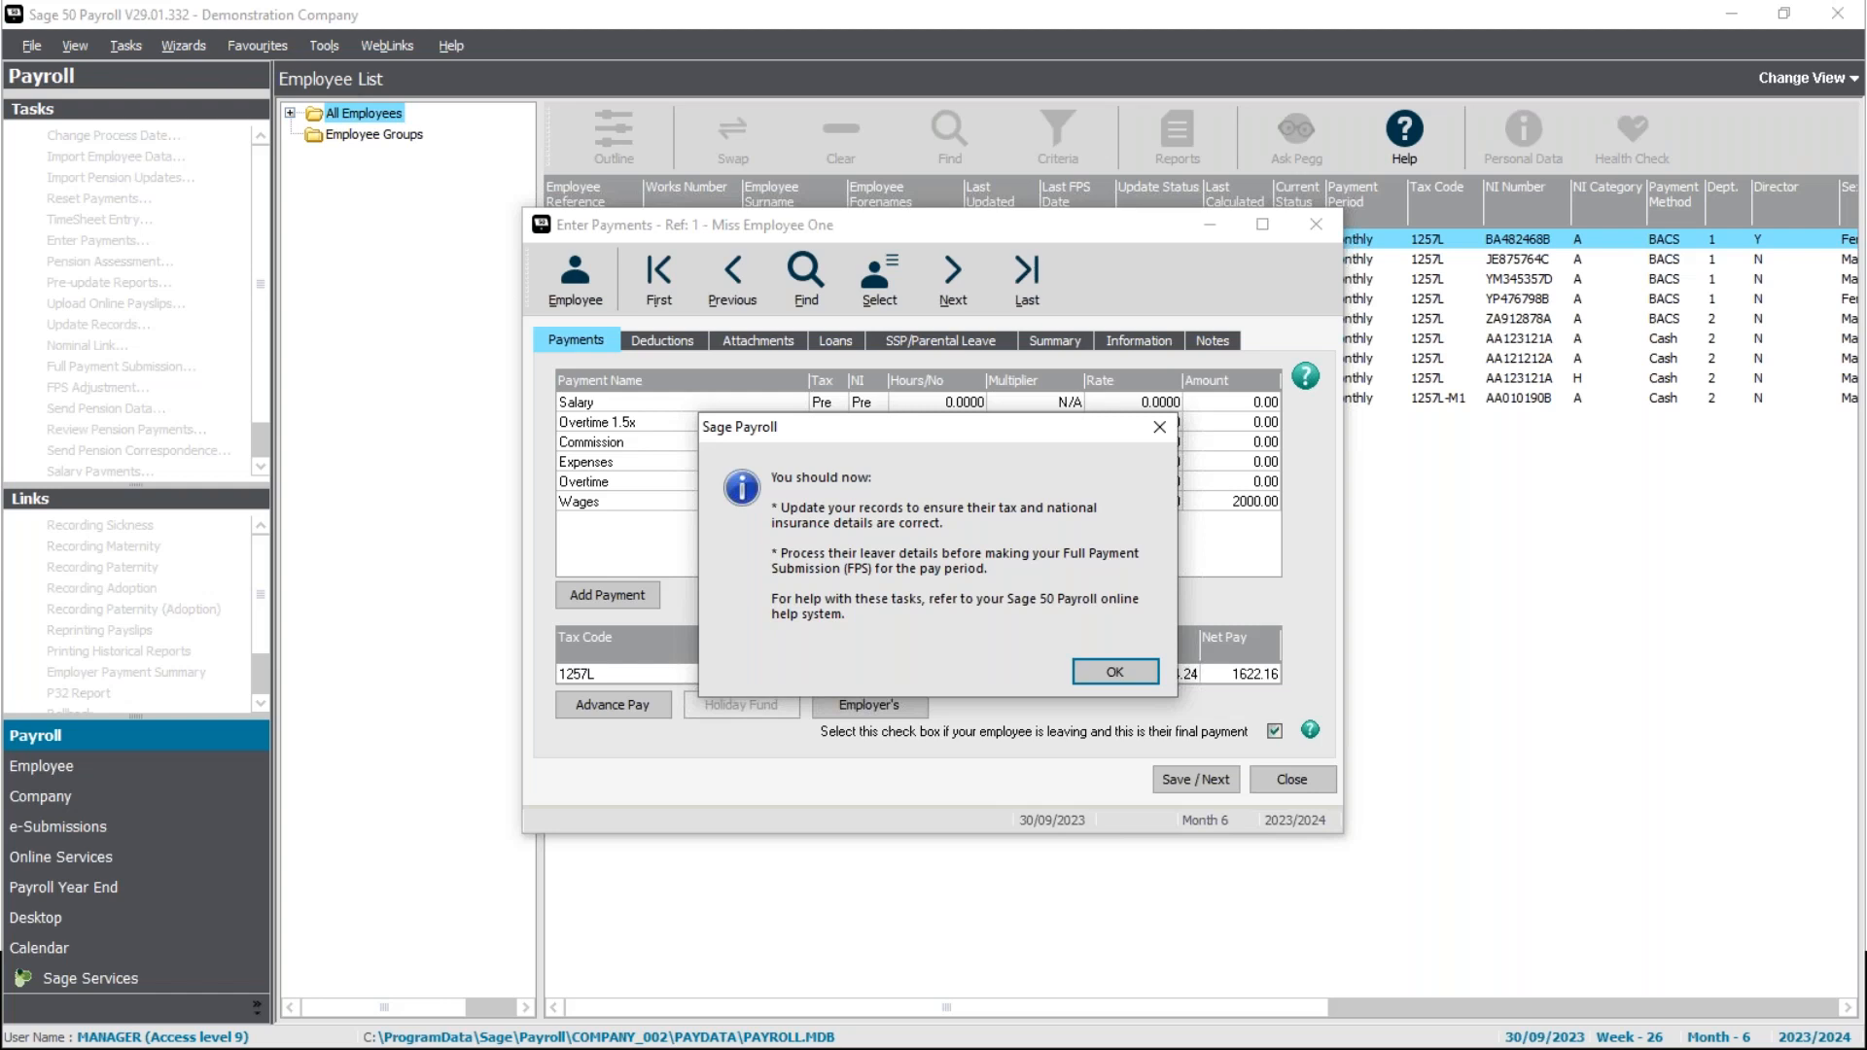
left_click(1104, 669)
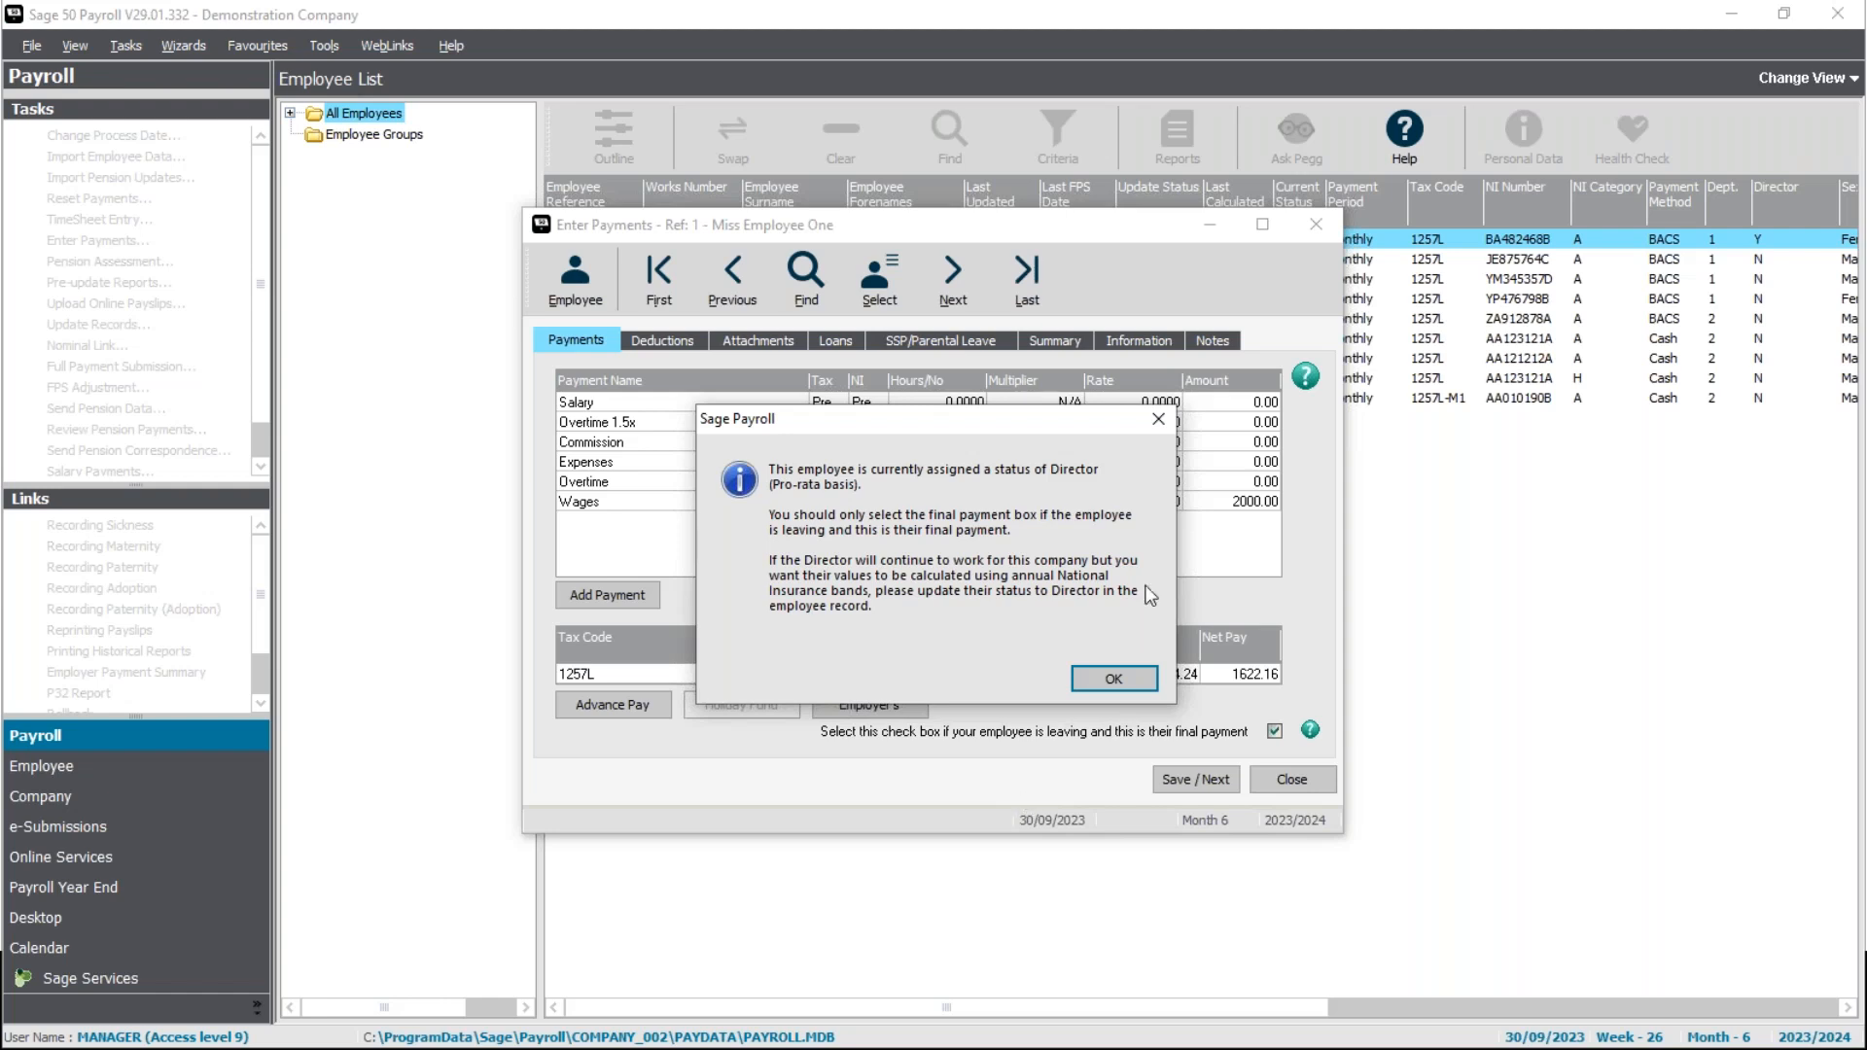
left_click_drag(1051, 426, 944, 424)
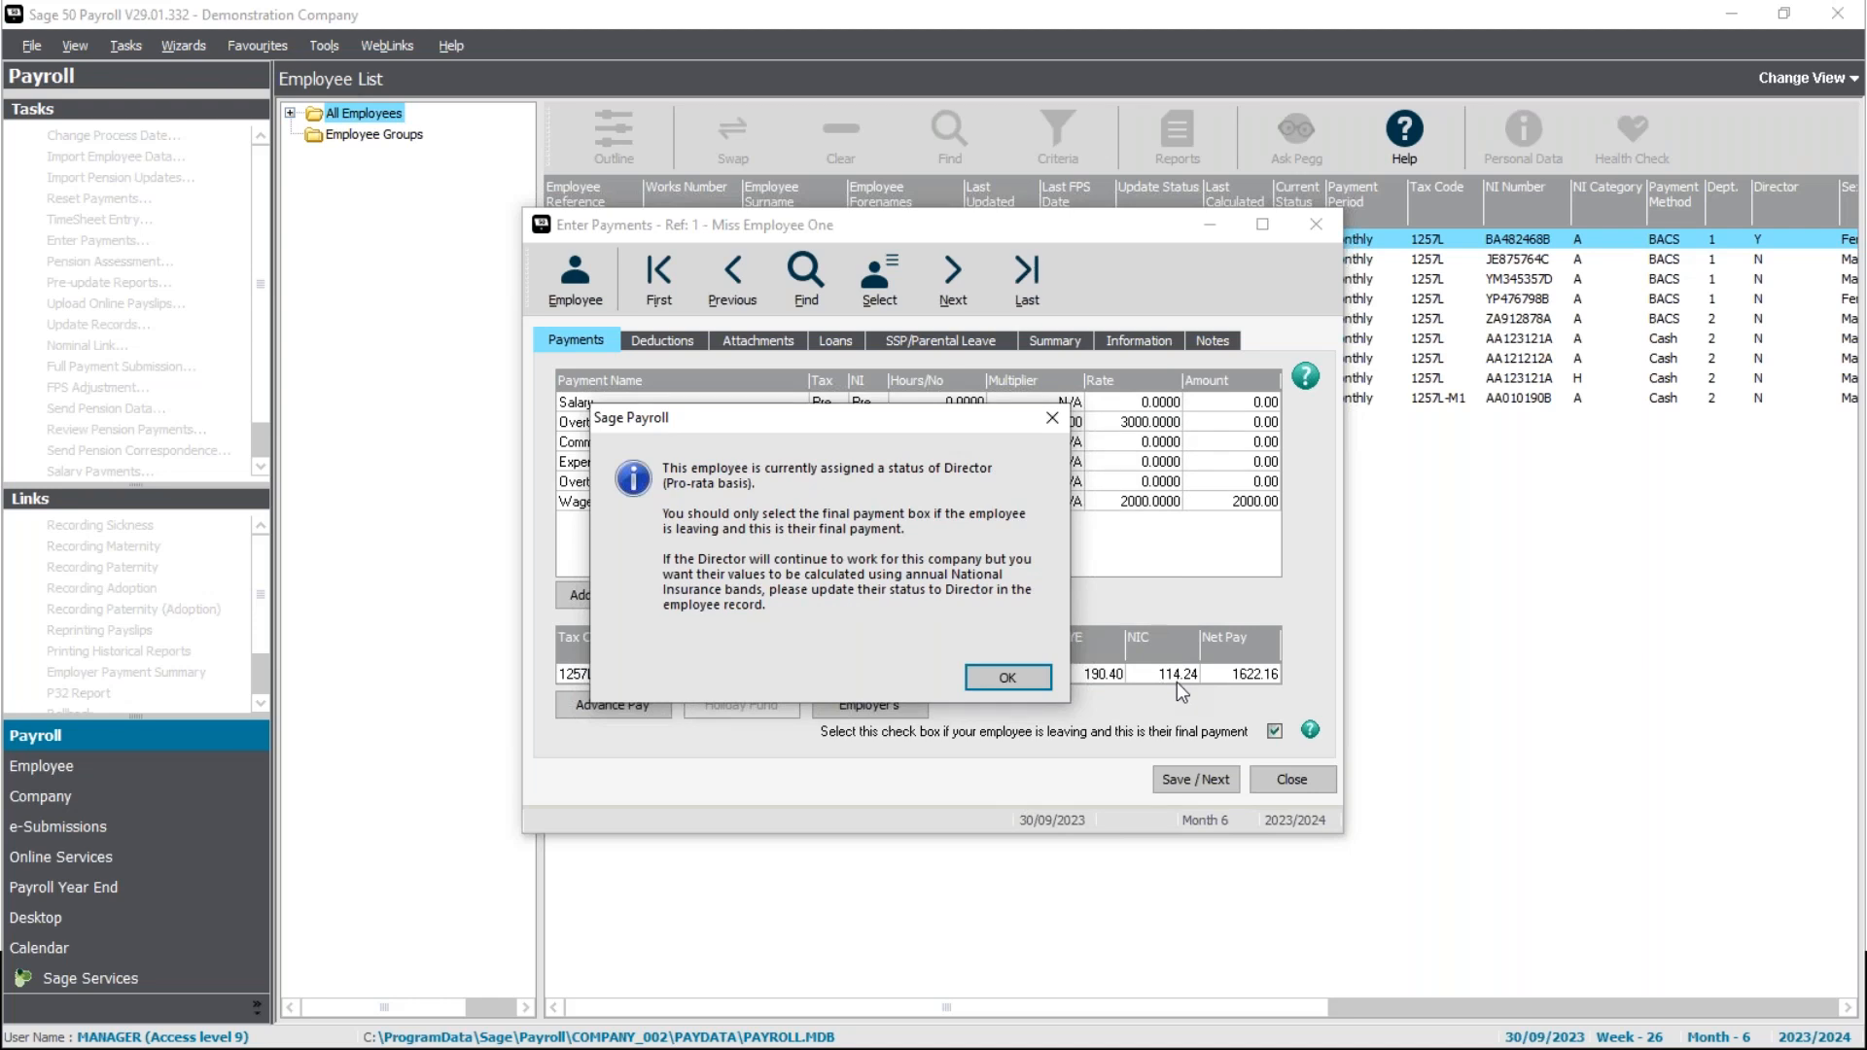
left_click(1030, 683)
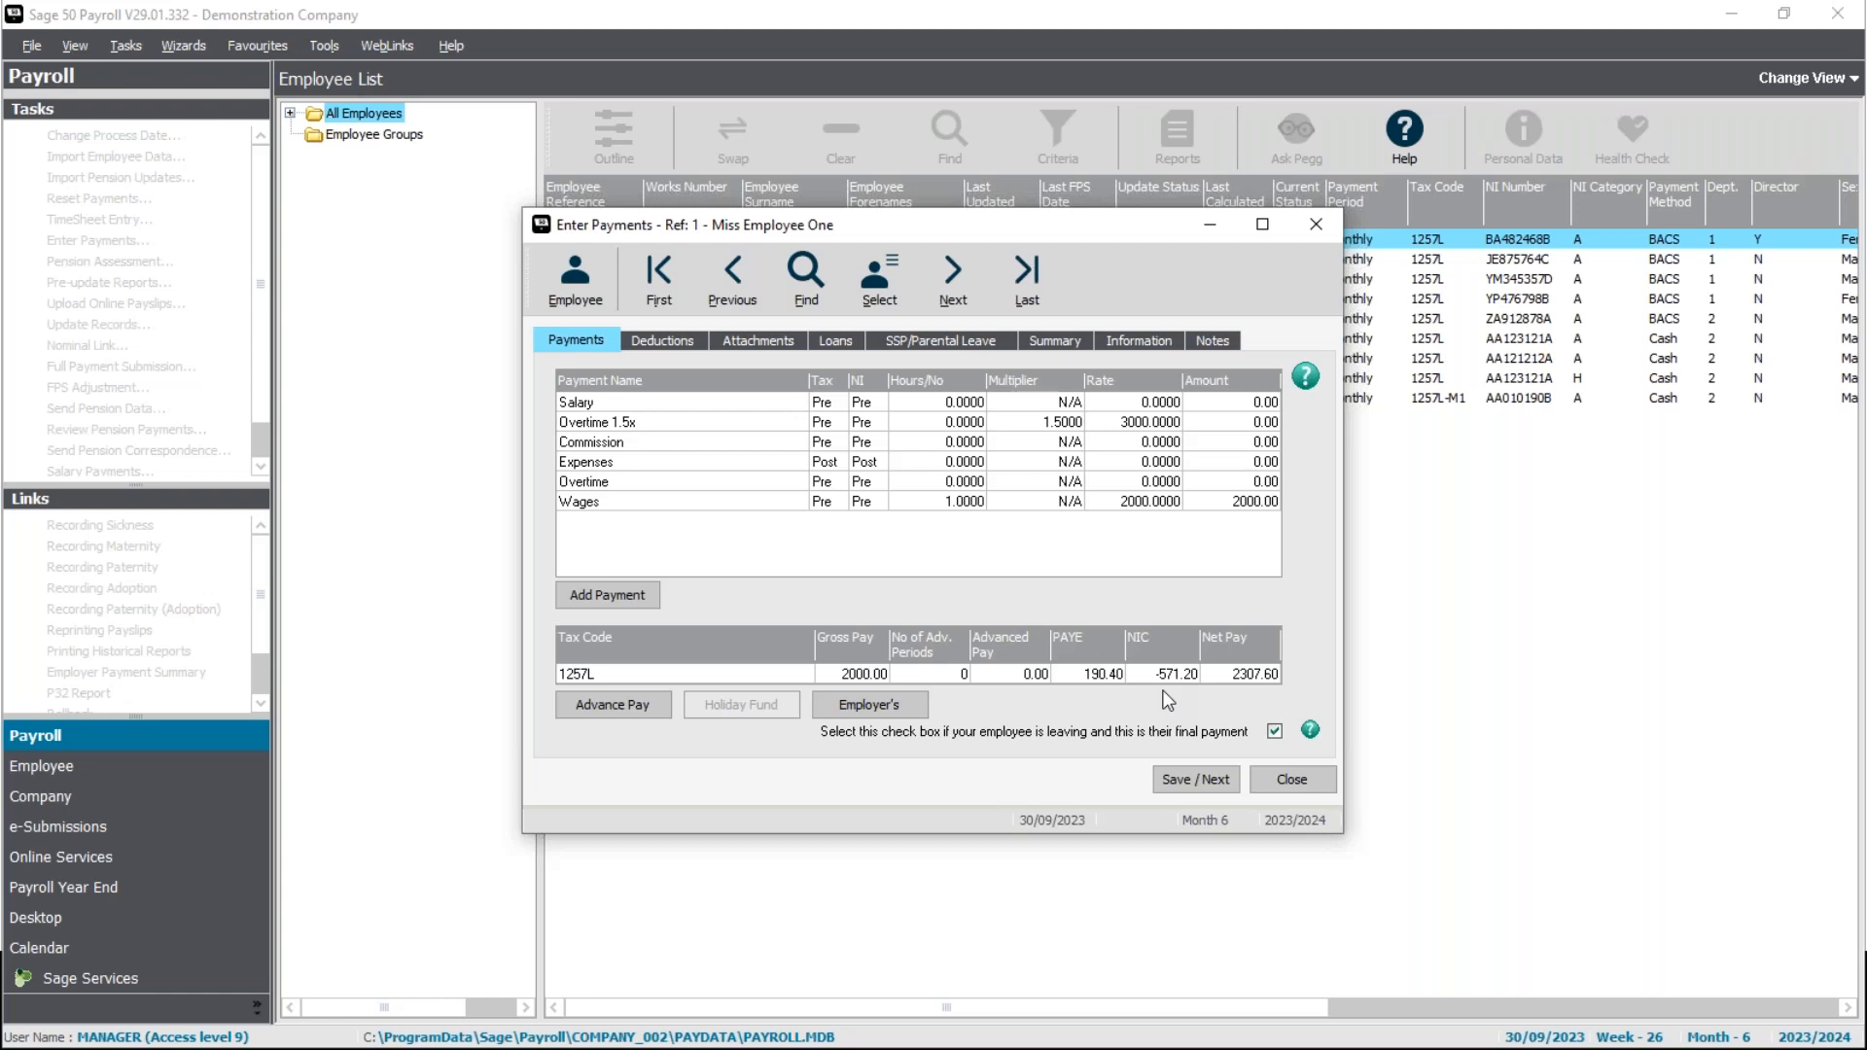
Save the final payment for employee reference 1 and close payment entry.
left_click(1195, 779)
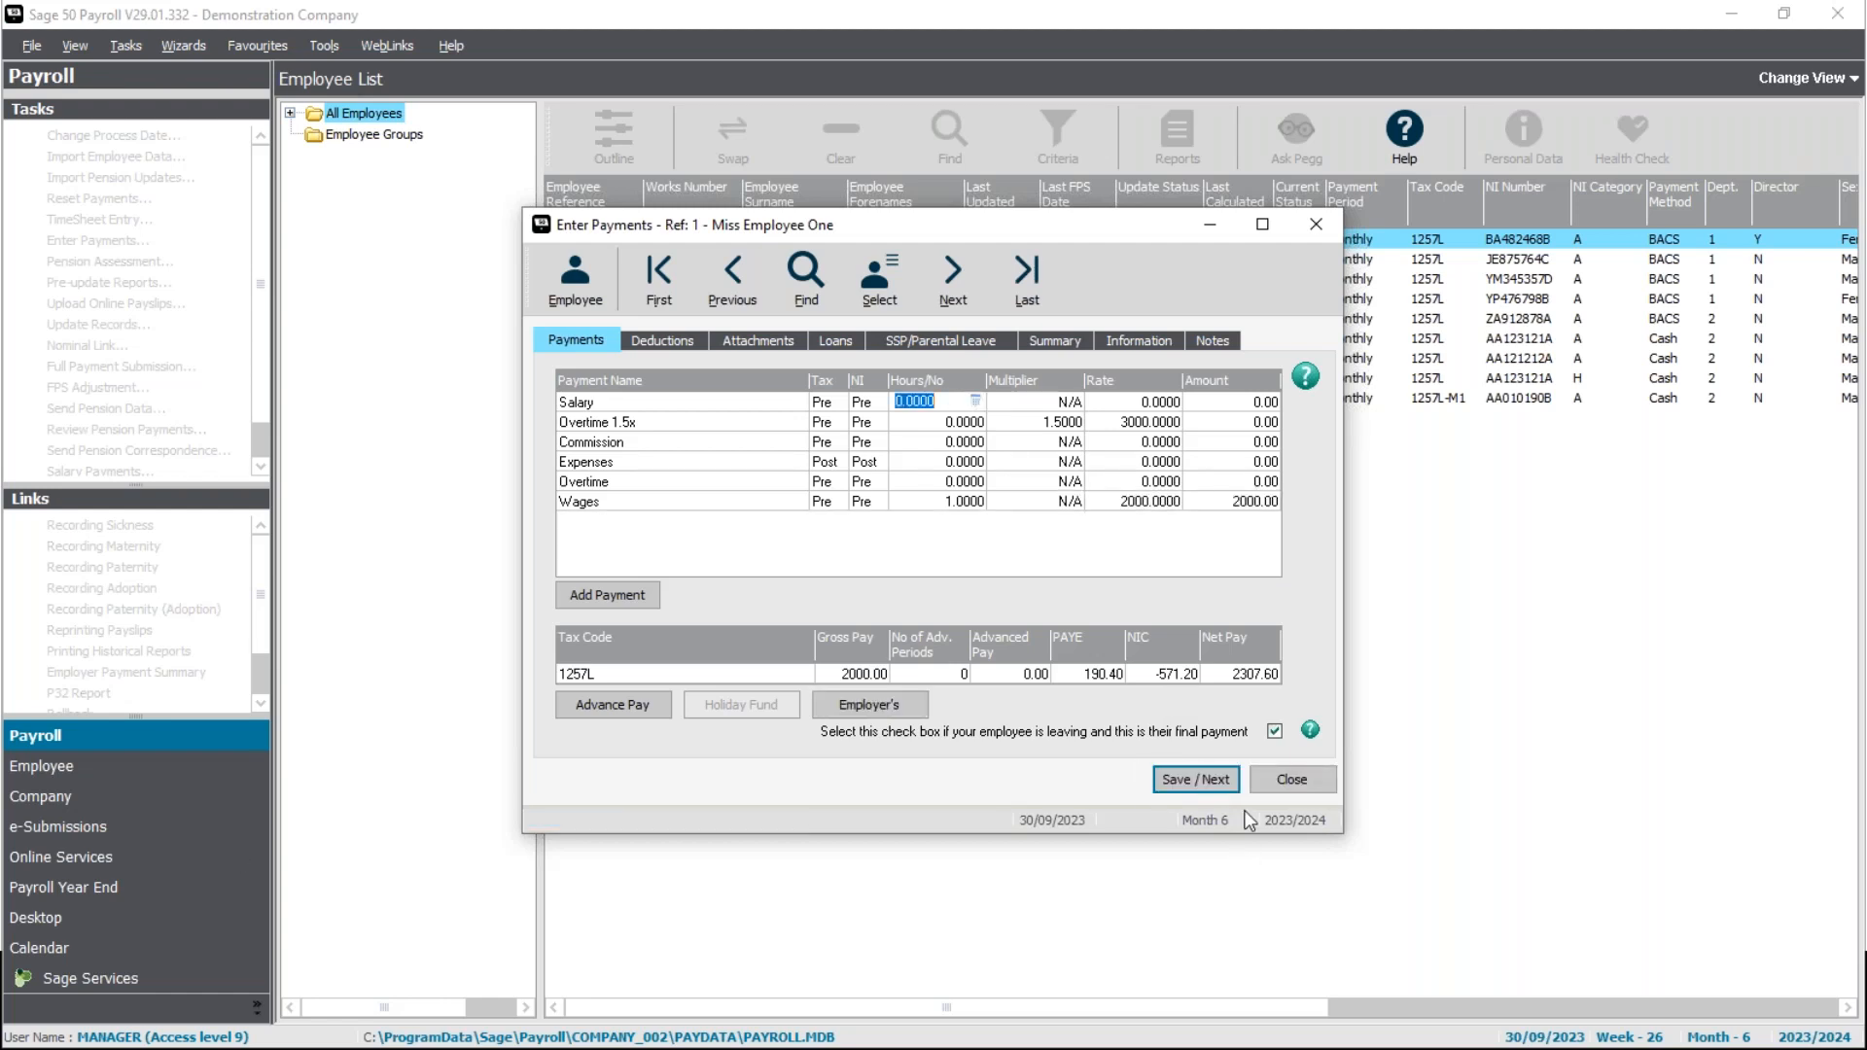
left_click(1280, 781)
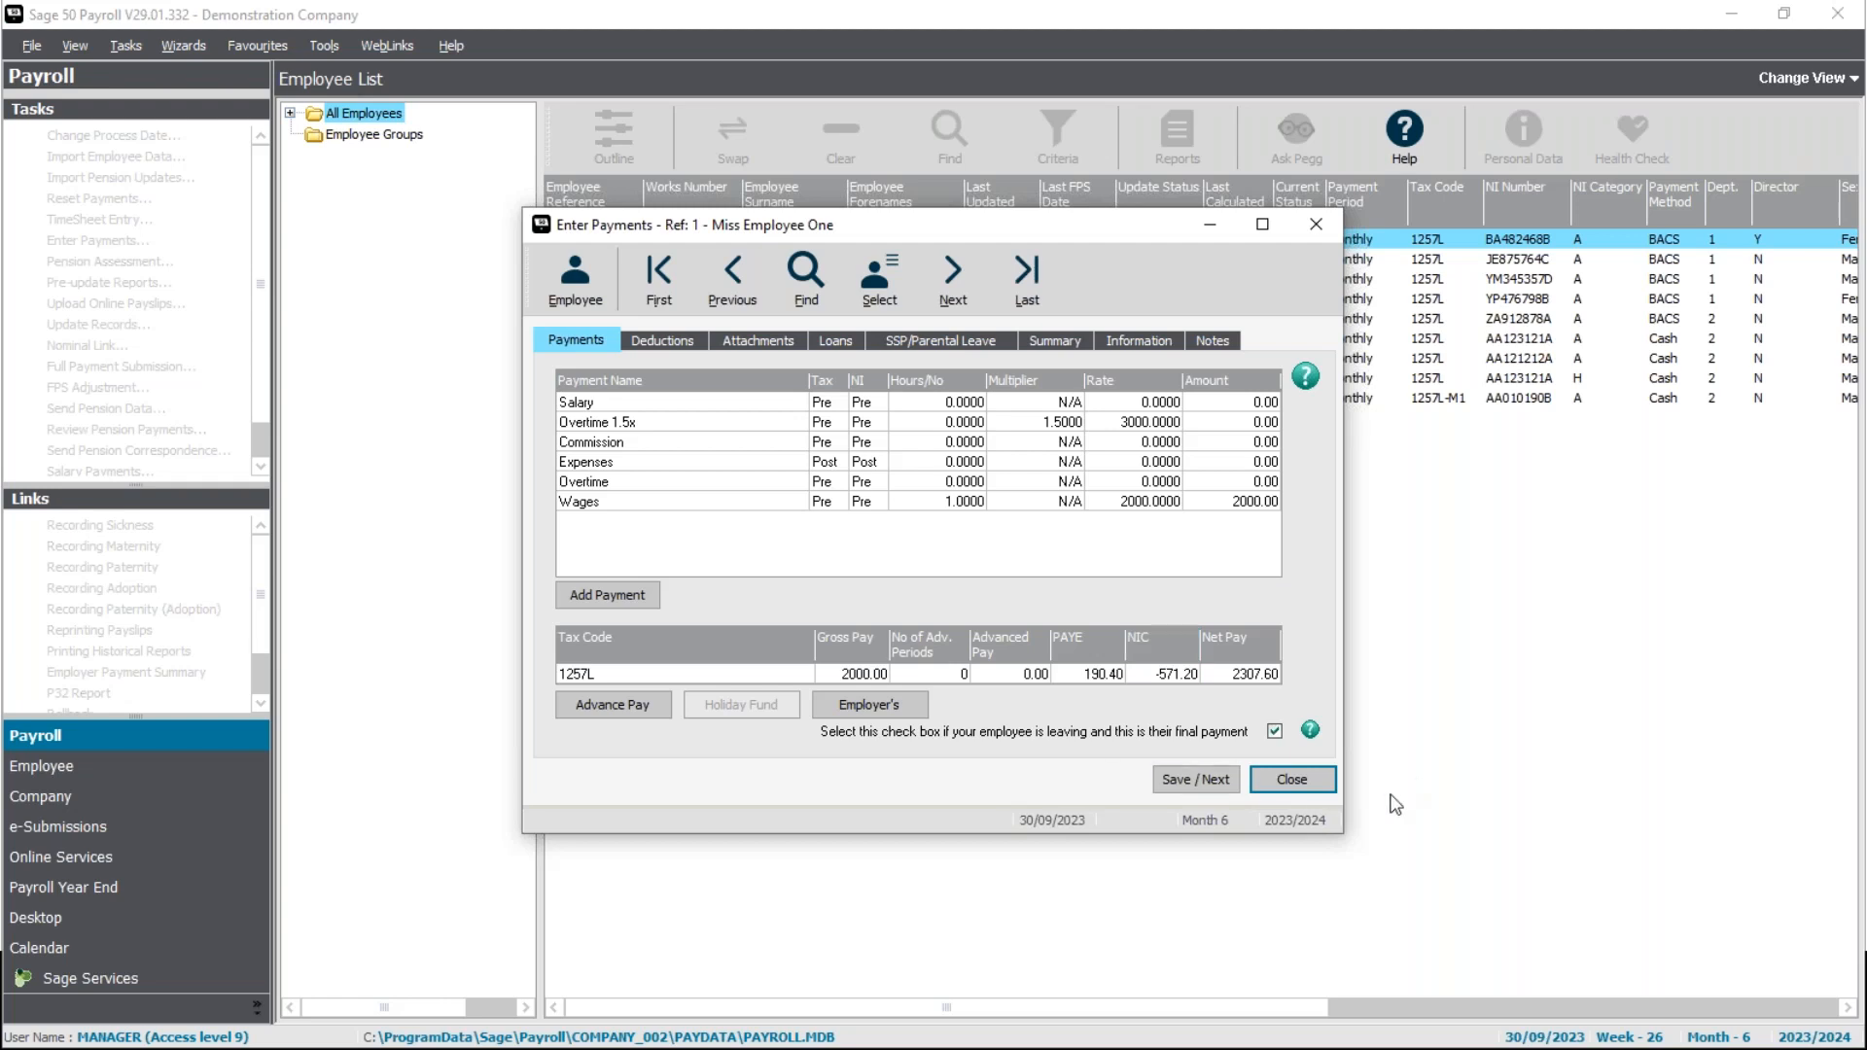
left_click(1316, 779)
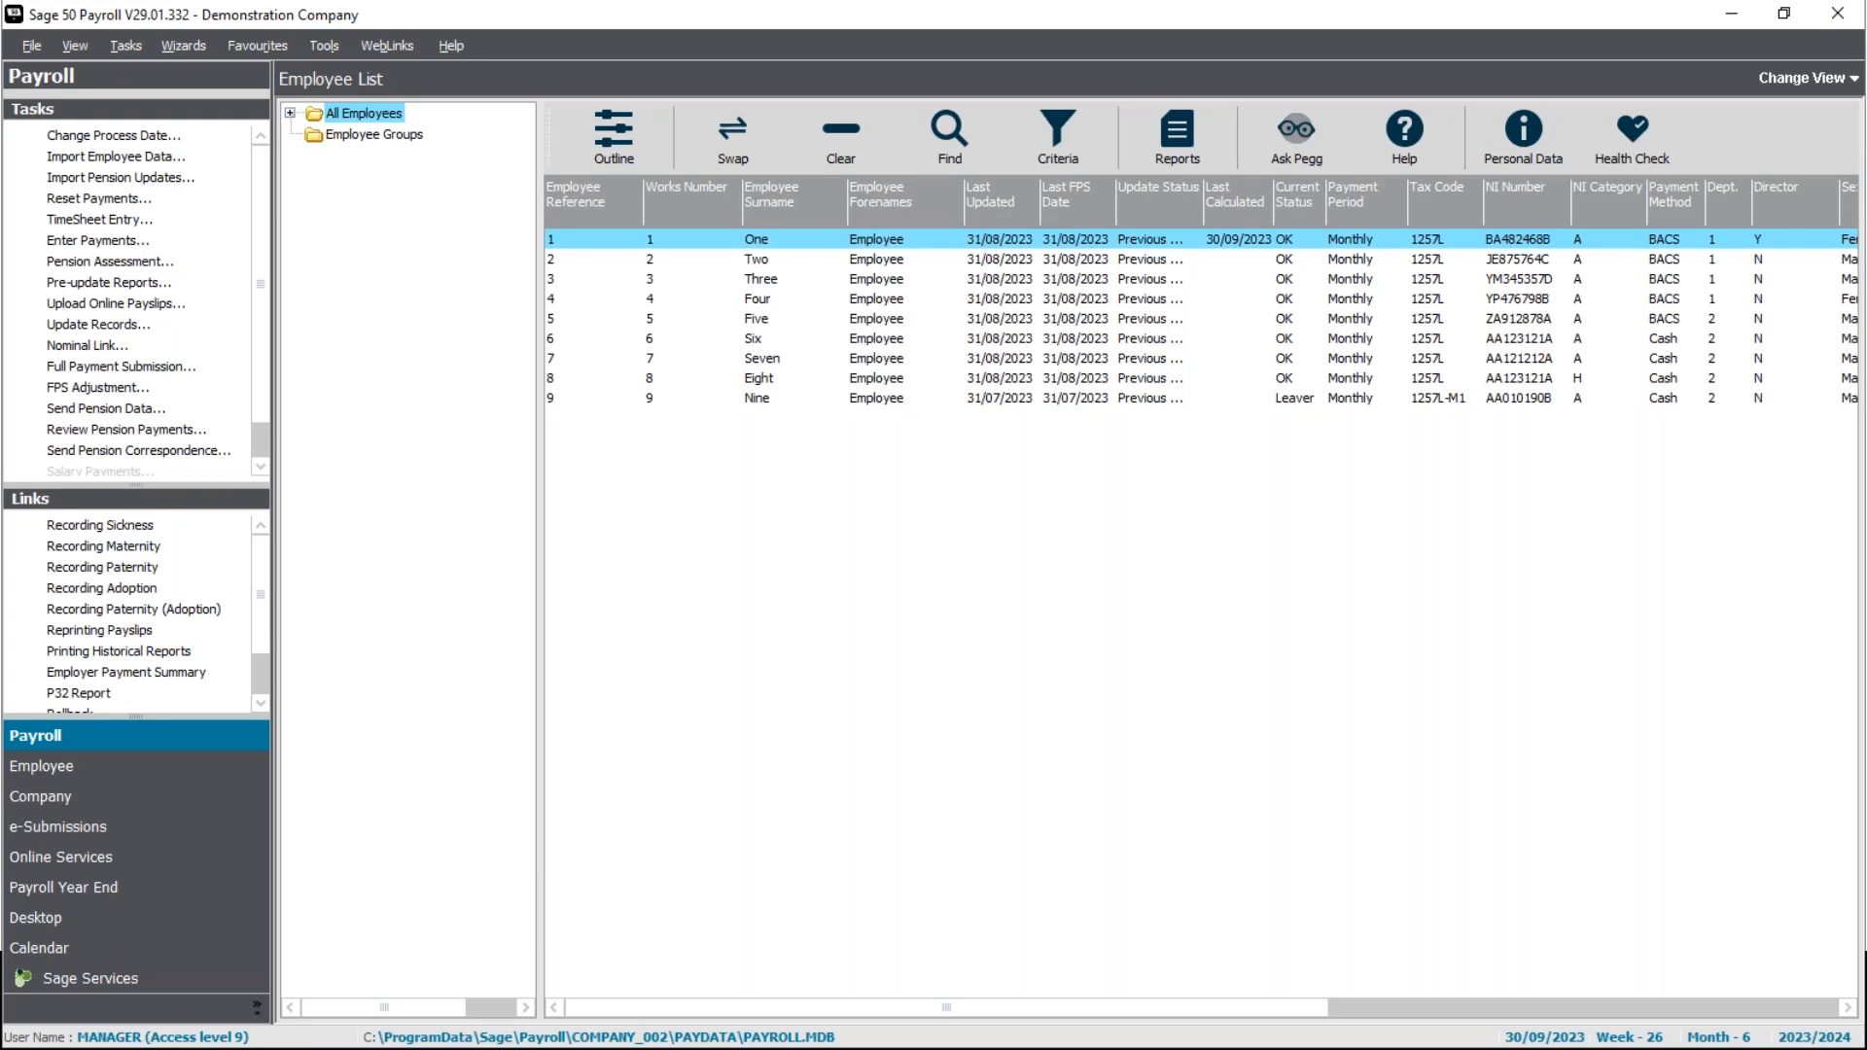
Try to start the Leaver Wizard from the employment details of employee reference 1, and close the record.
right_click(889, 239)
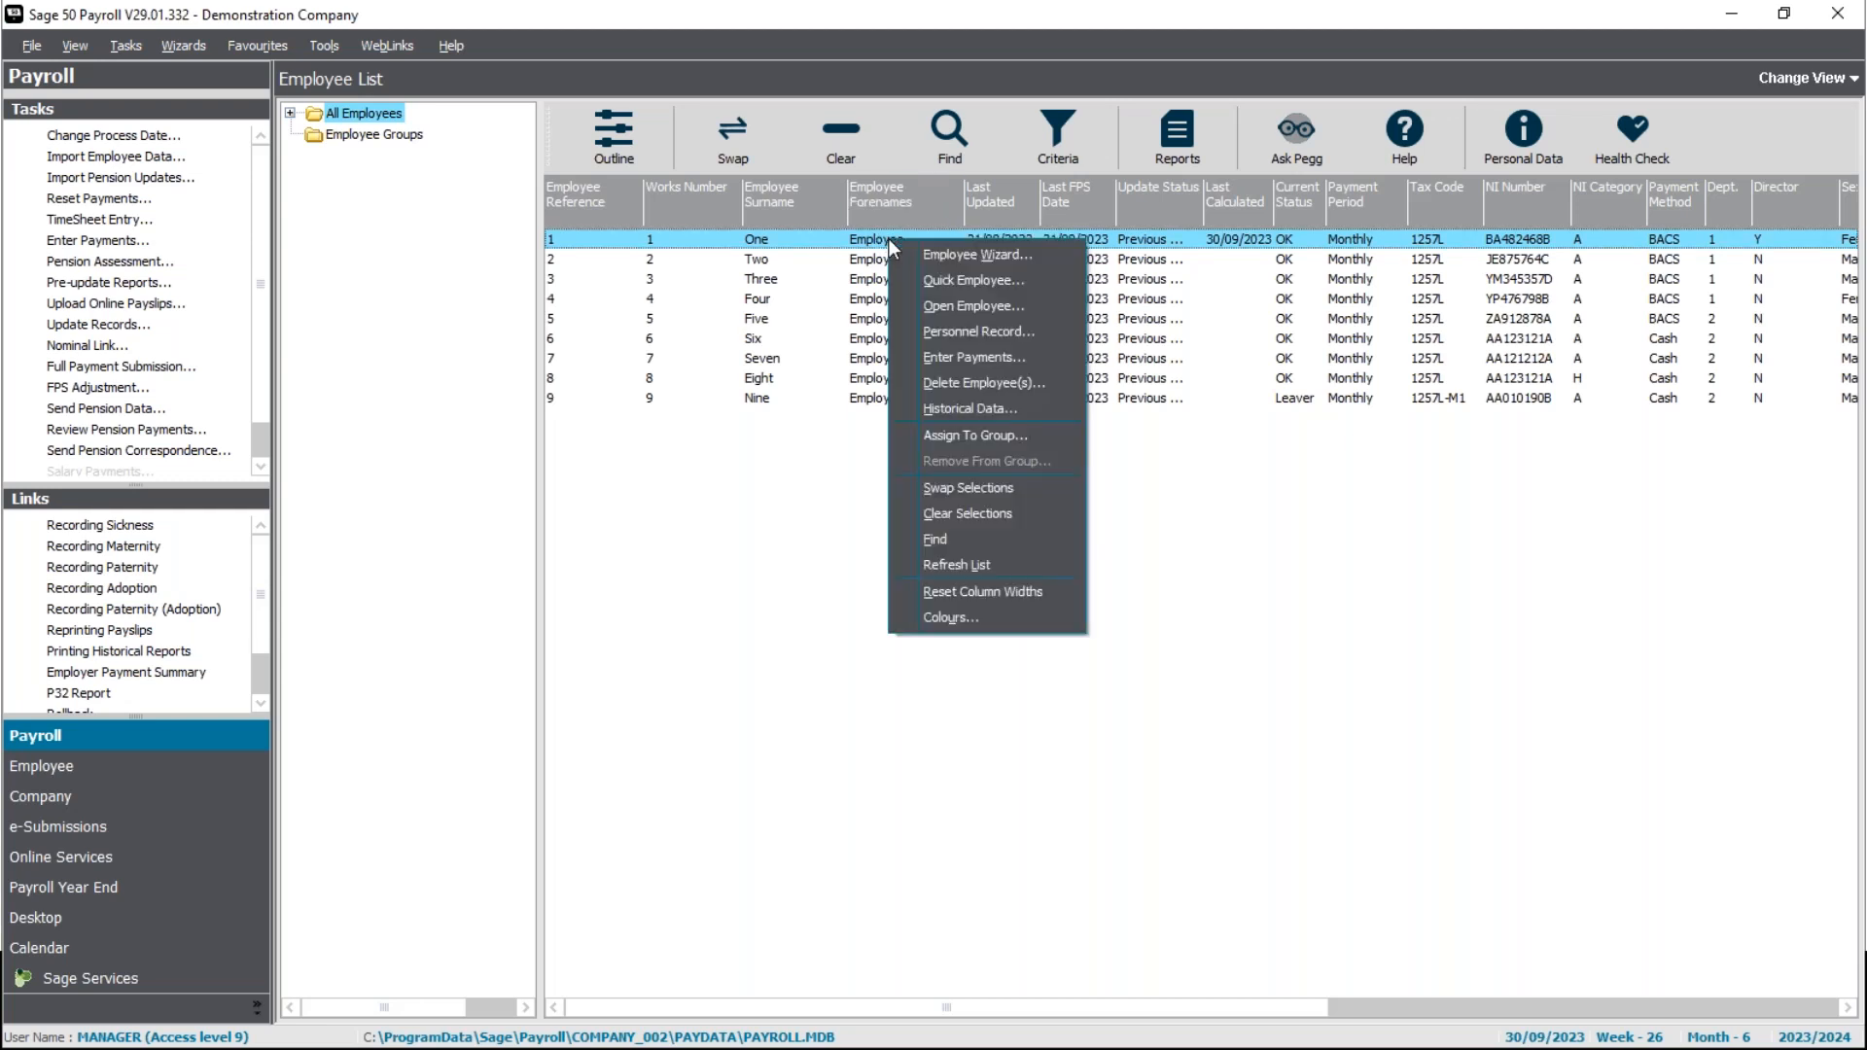
left_click(961, 305)
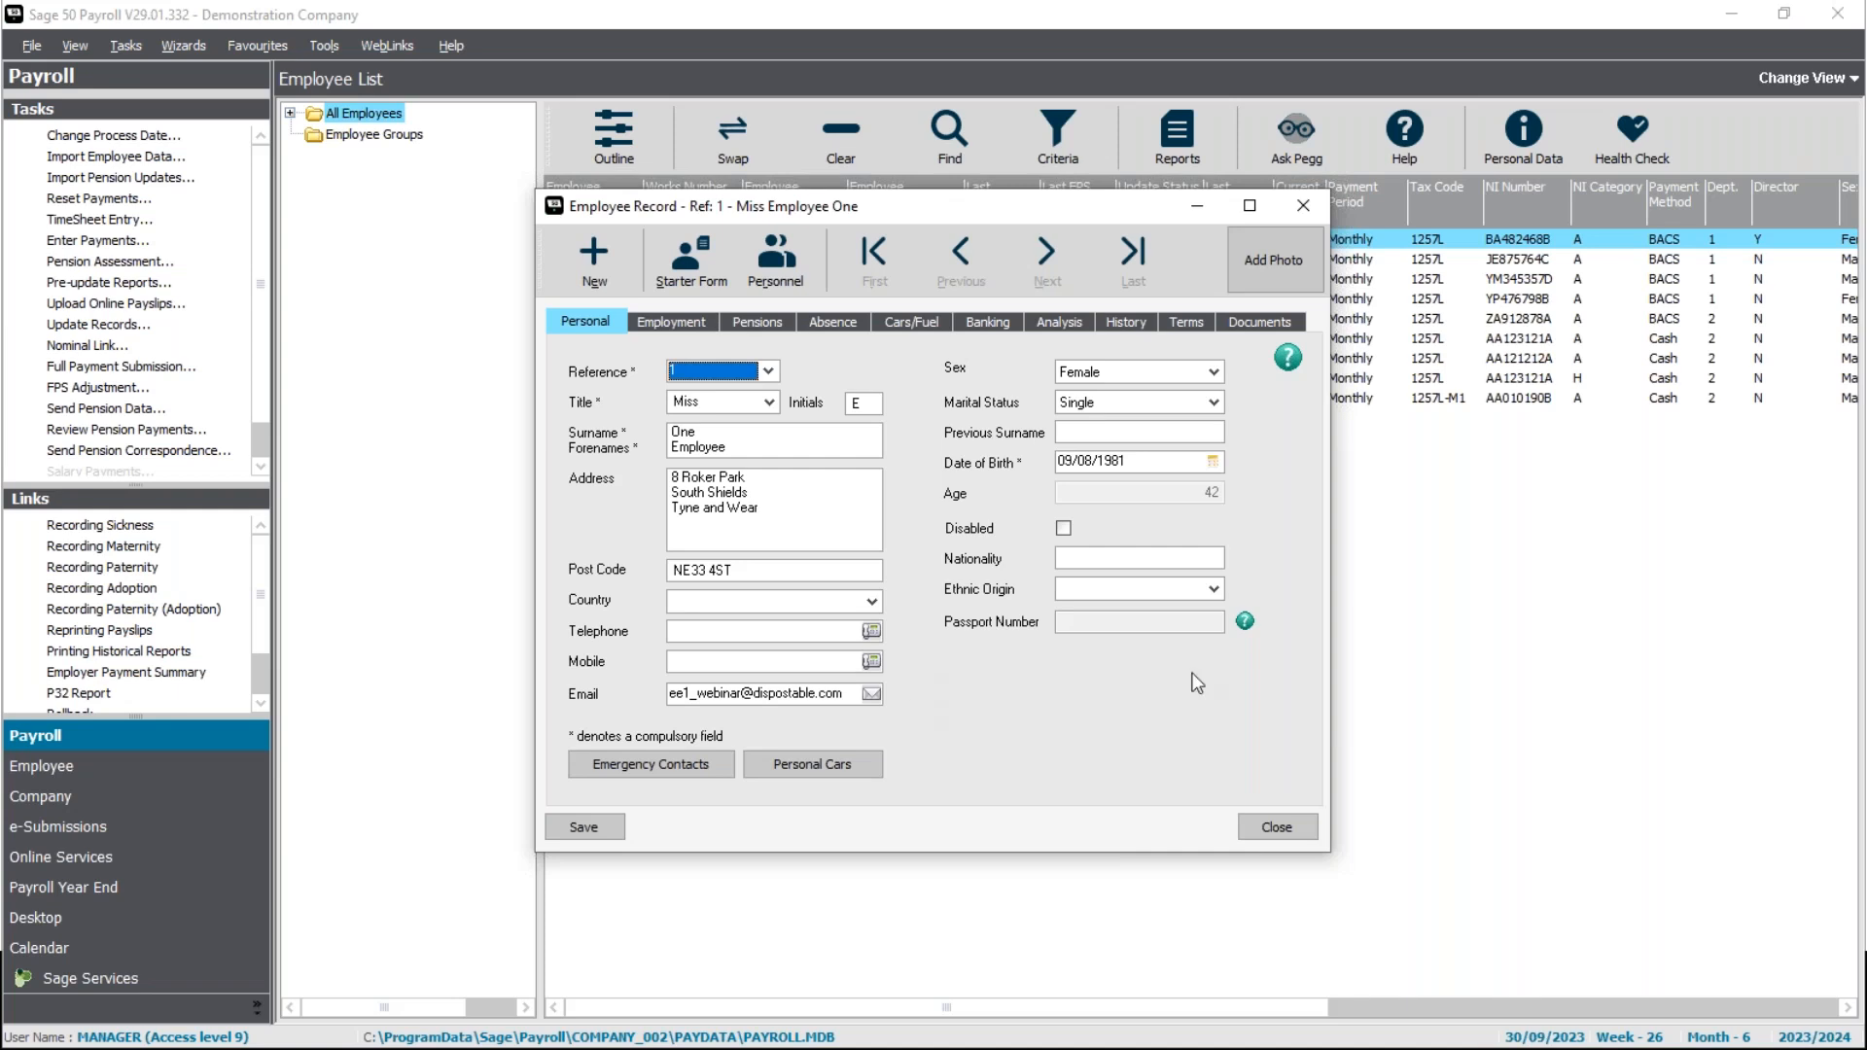
left_click(657, 323)
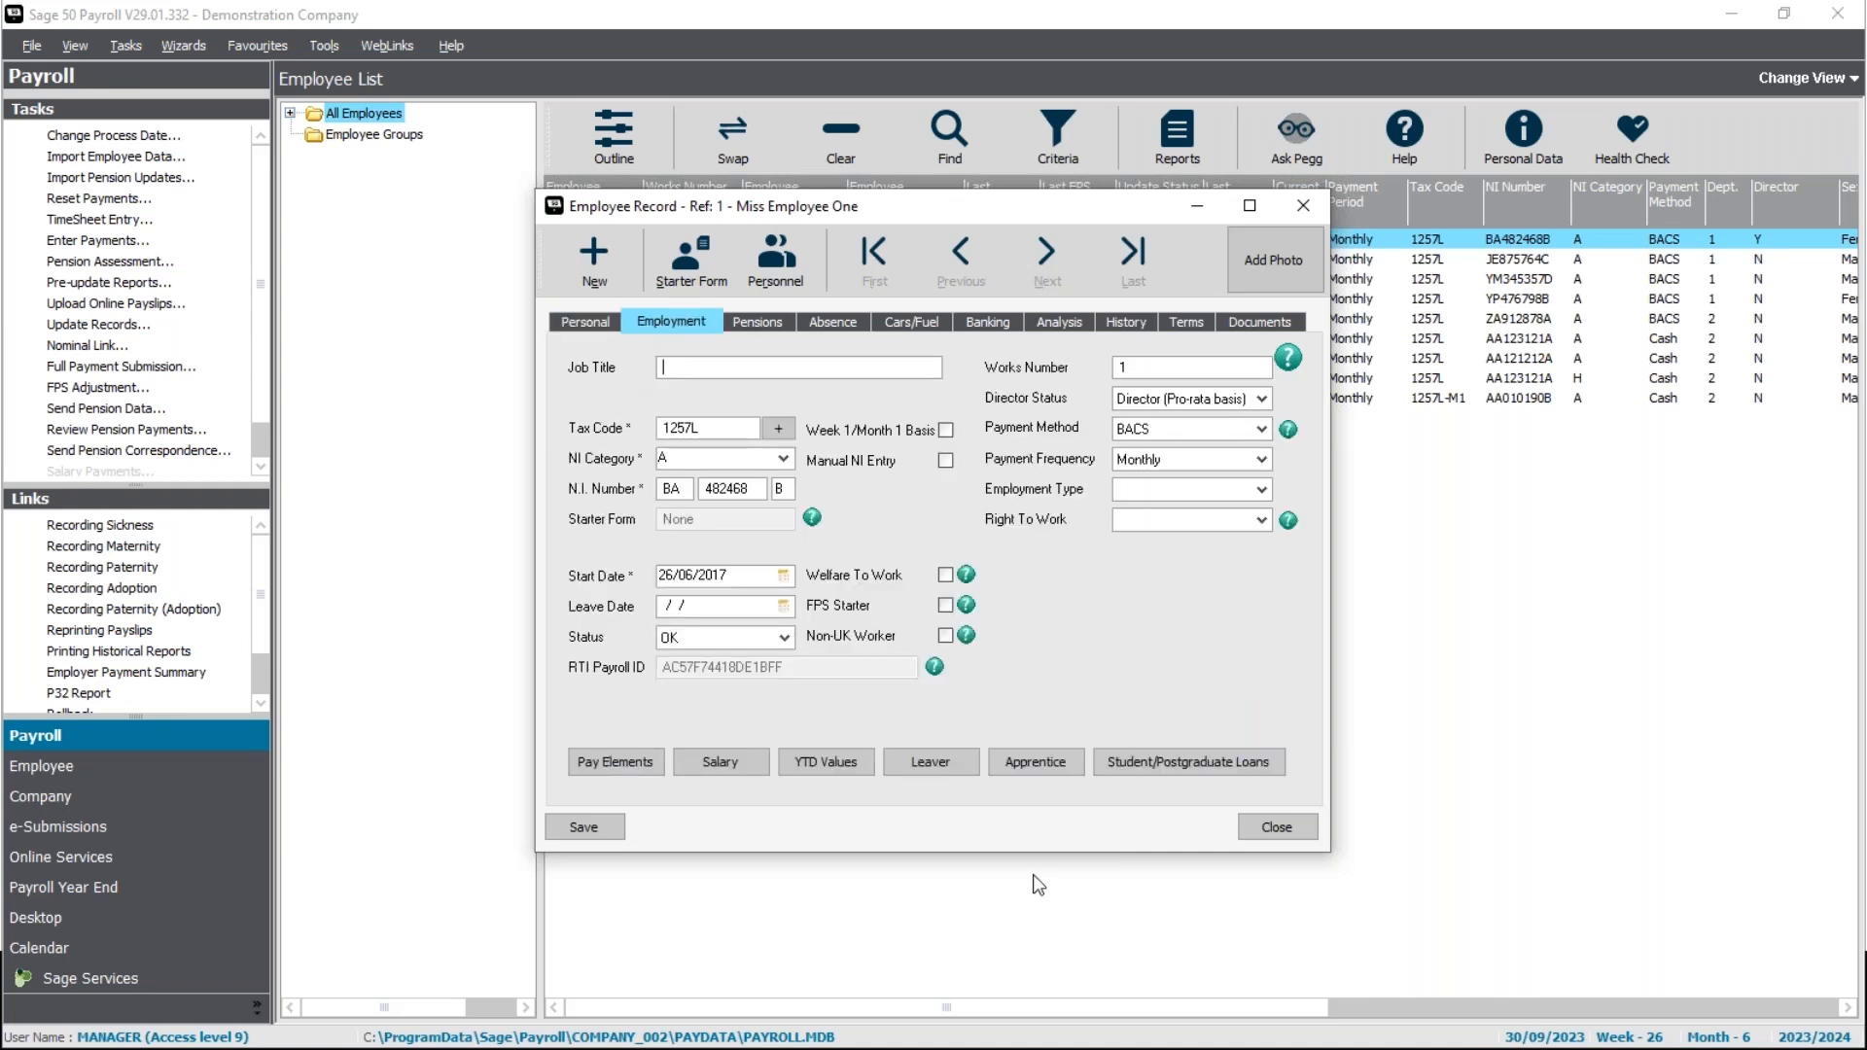
left_click(932, 761)
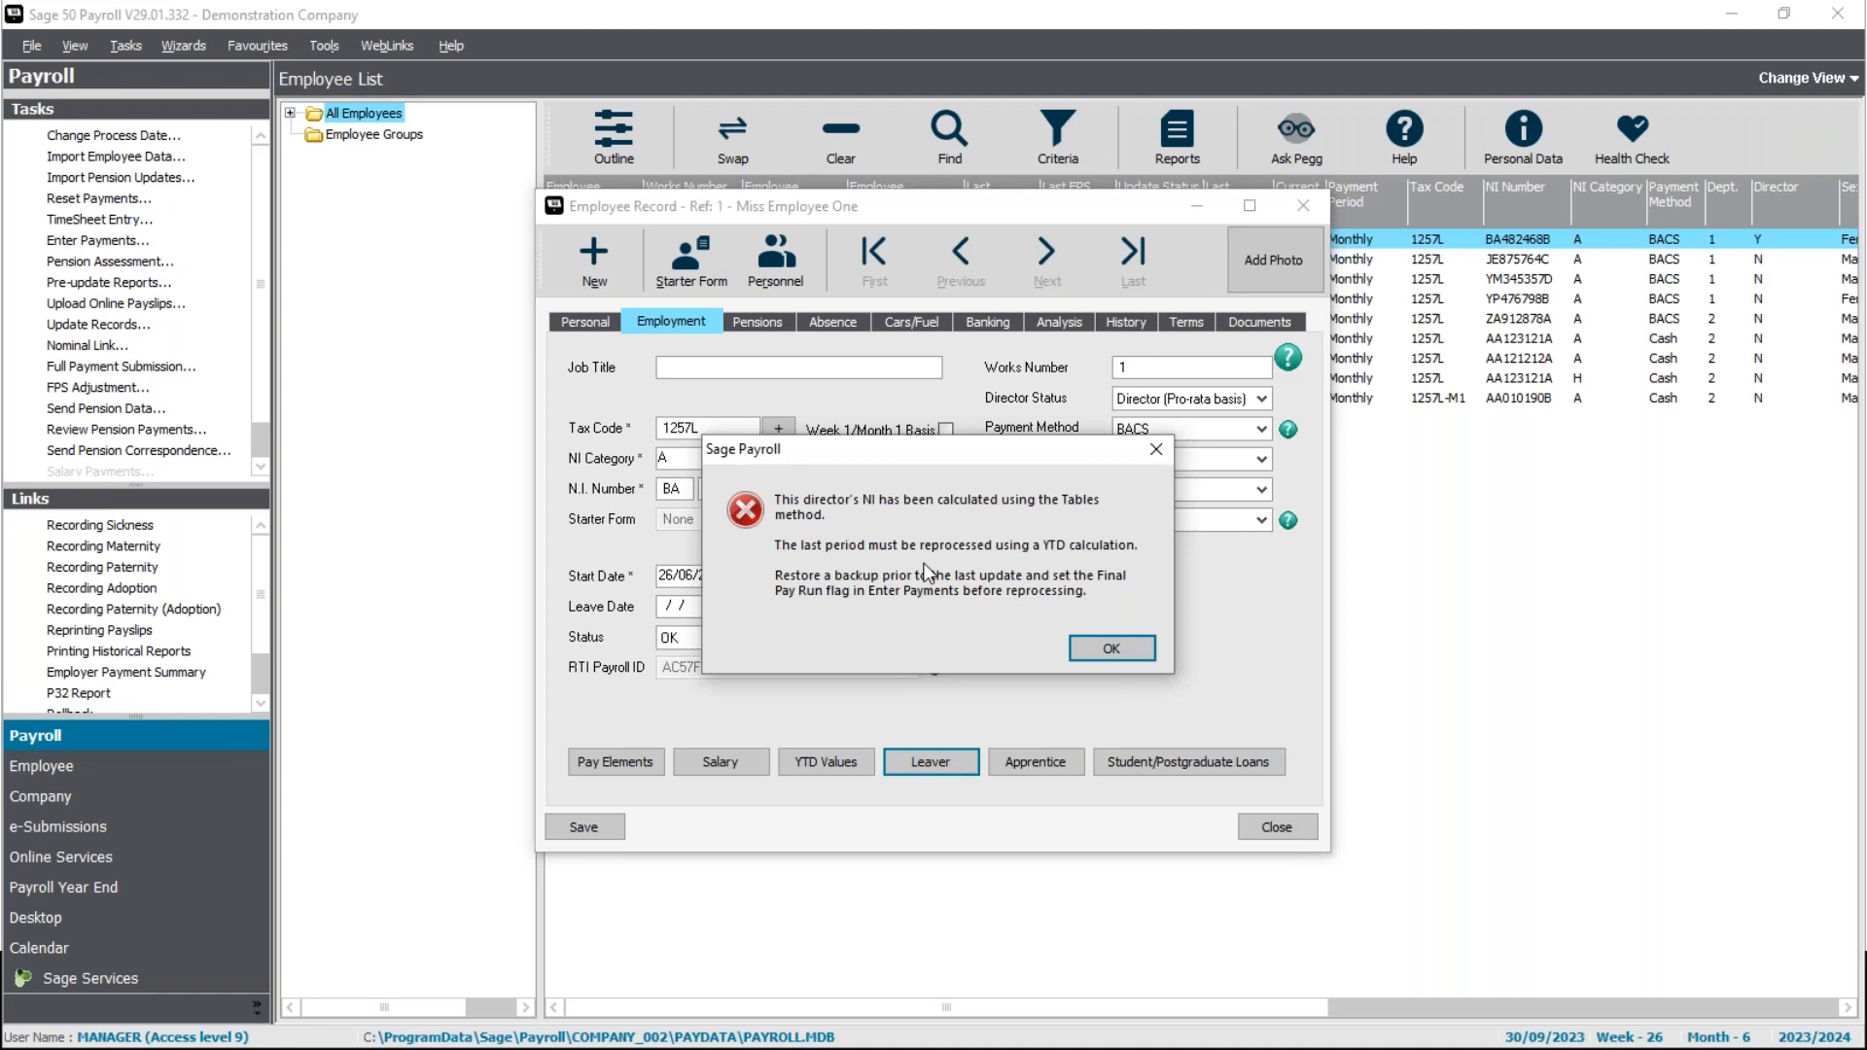
left_click(1135, 646)
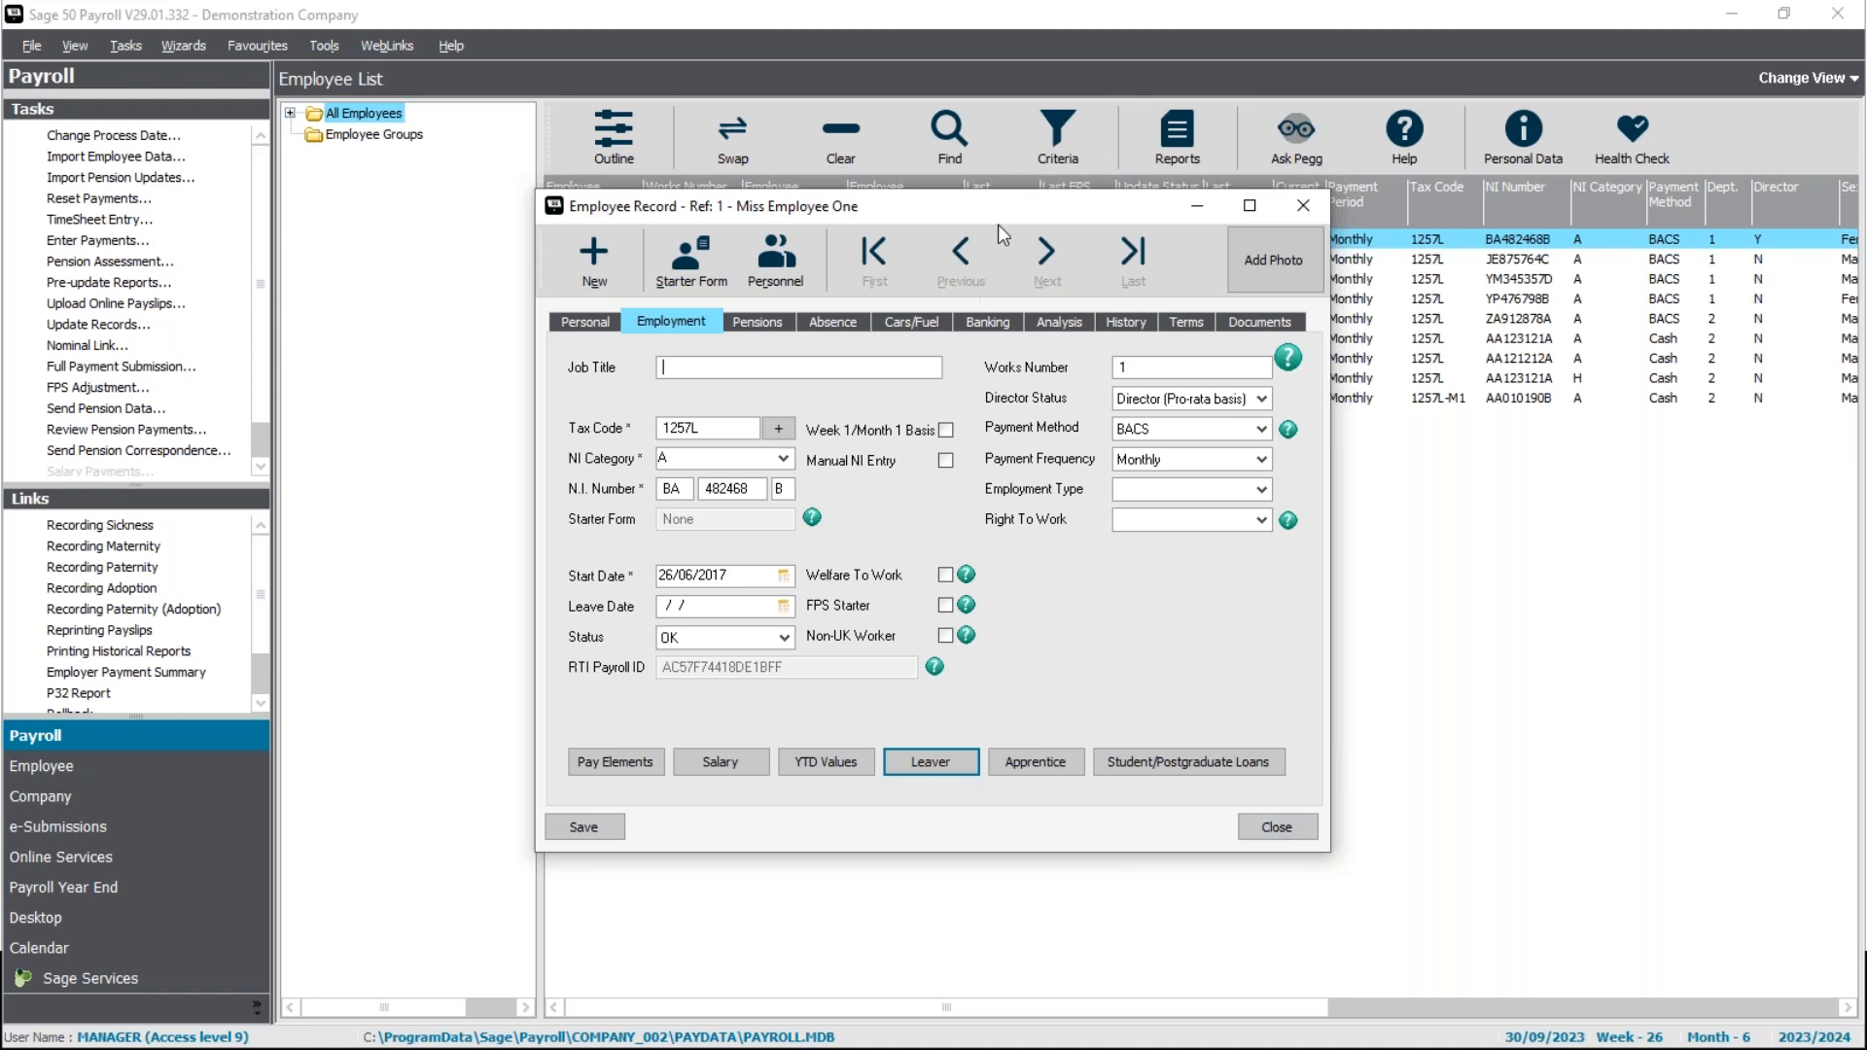
left_click(1290, 830)
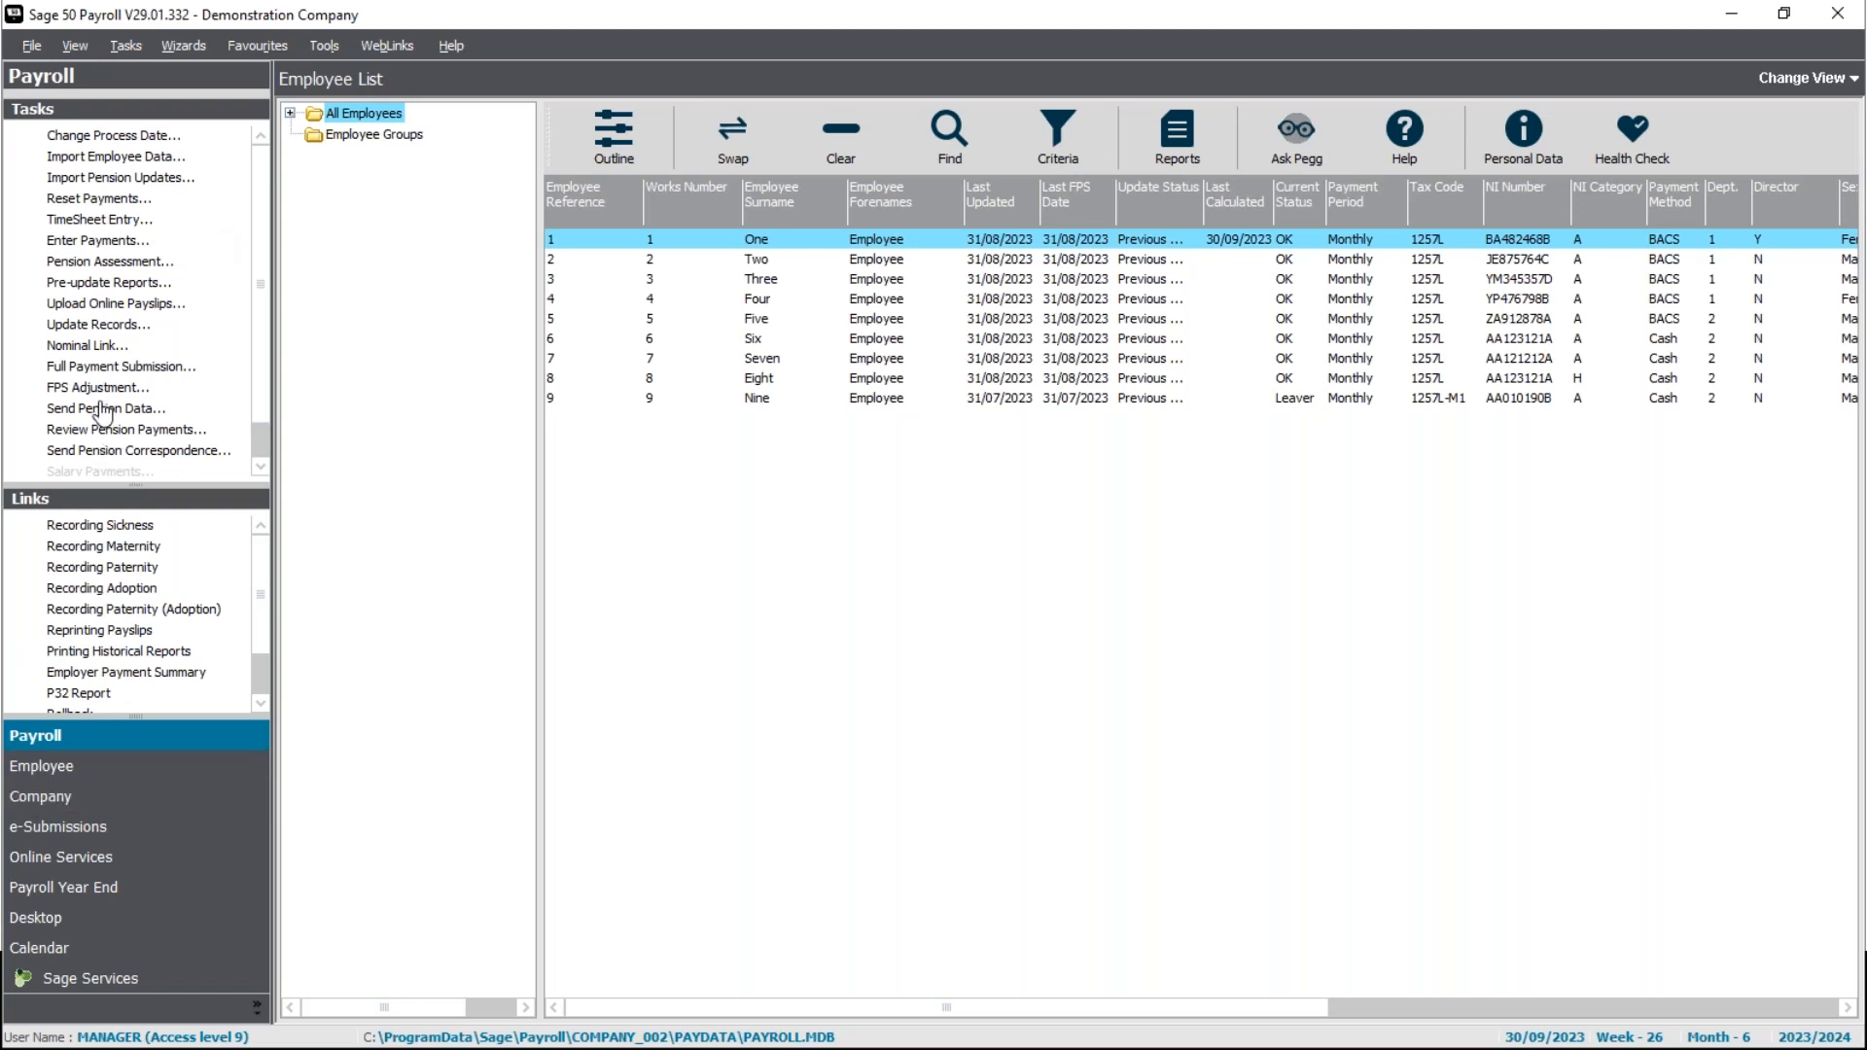
Update the payroll records for employee reference 1 with the Update Records Wizard.
left_click(94, 325)
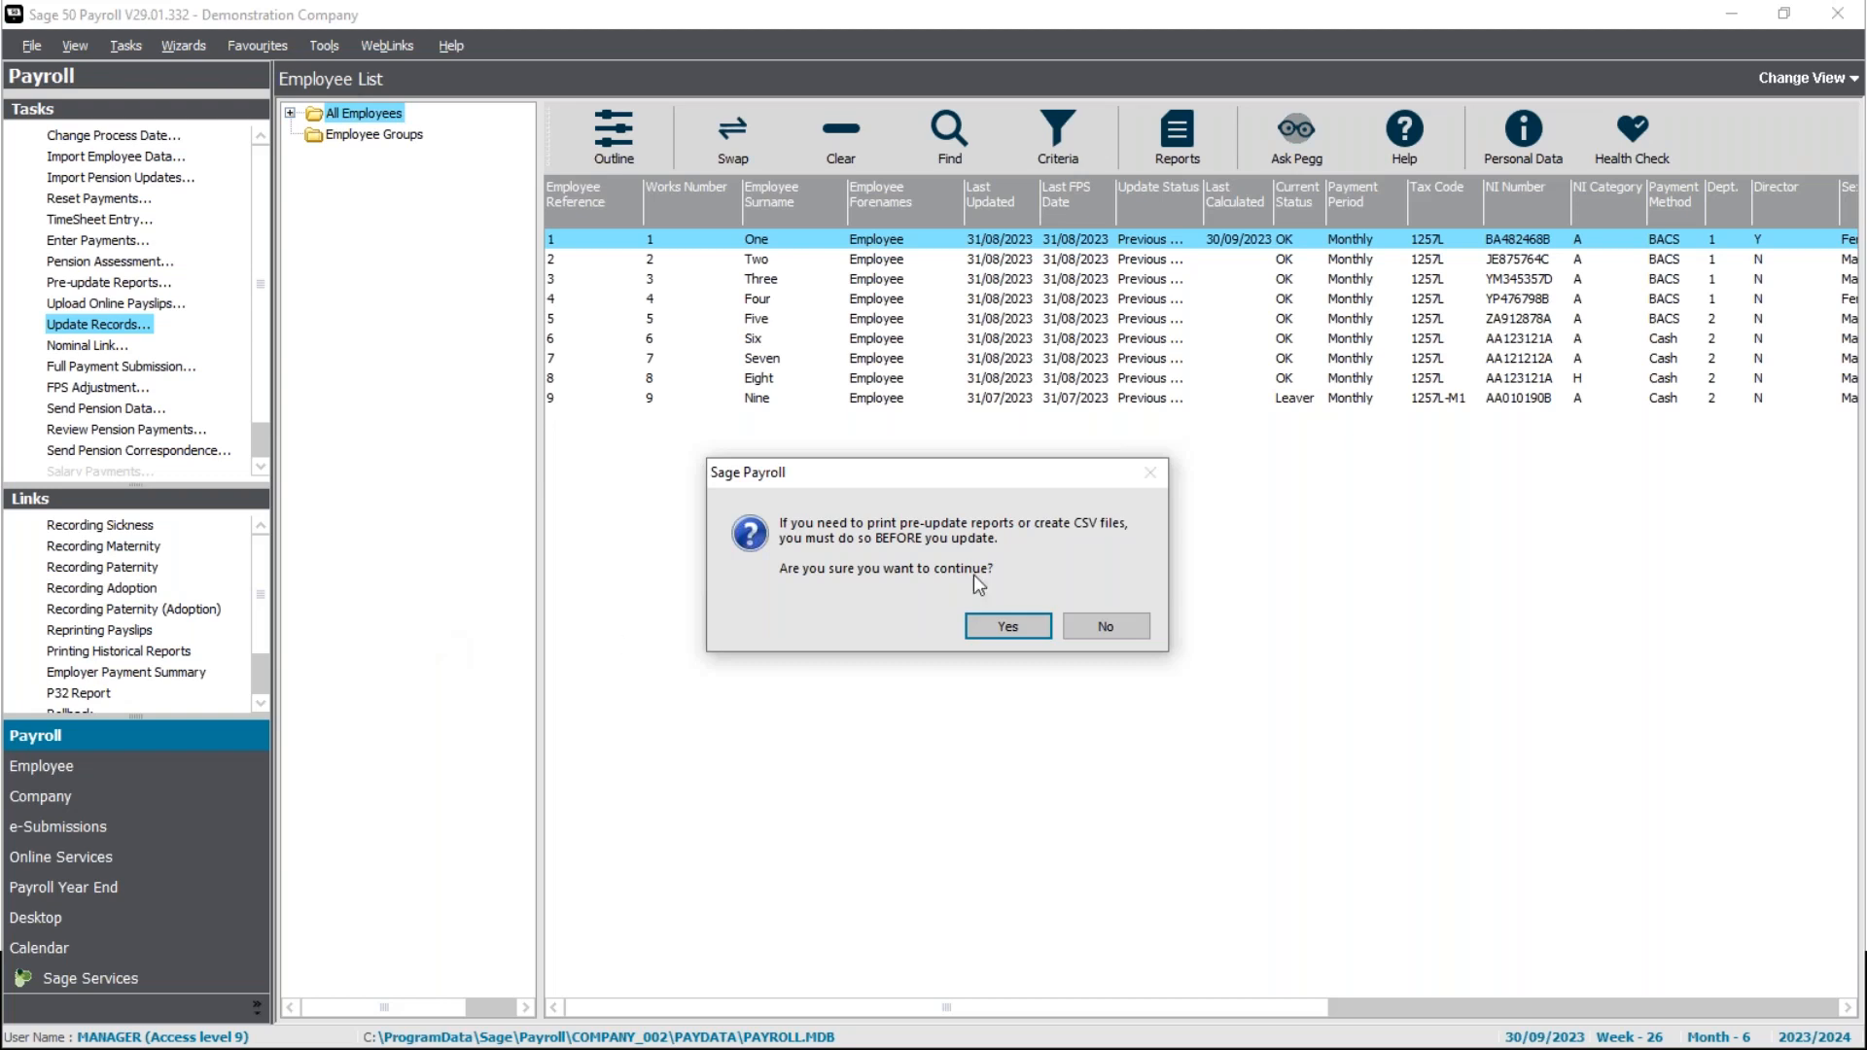
left_click(986, 634)
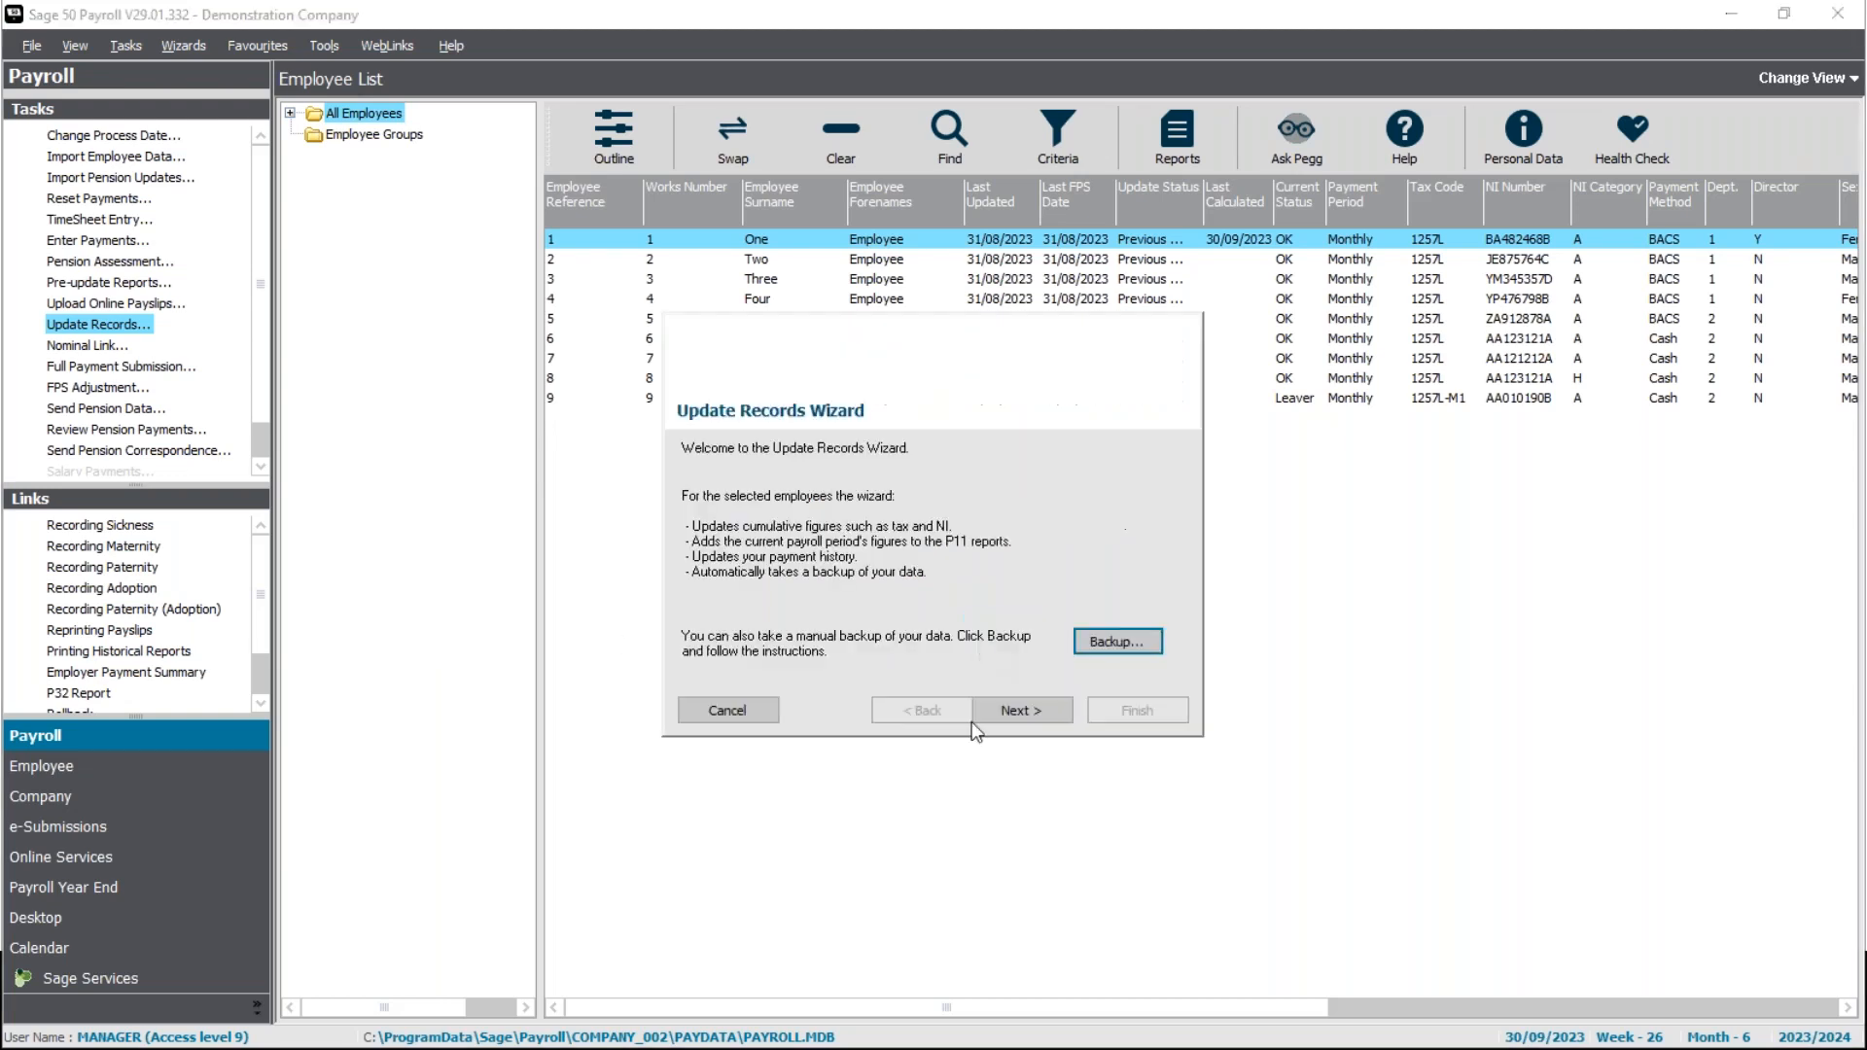
left_click(1025, 712)
left_click(1024, 712)
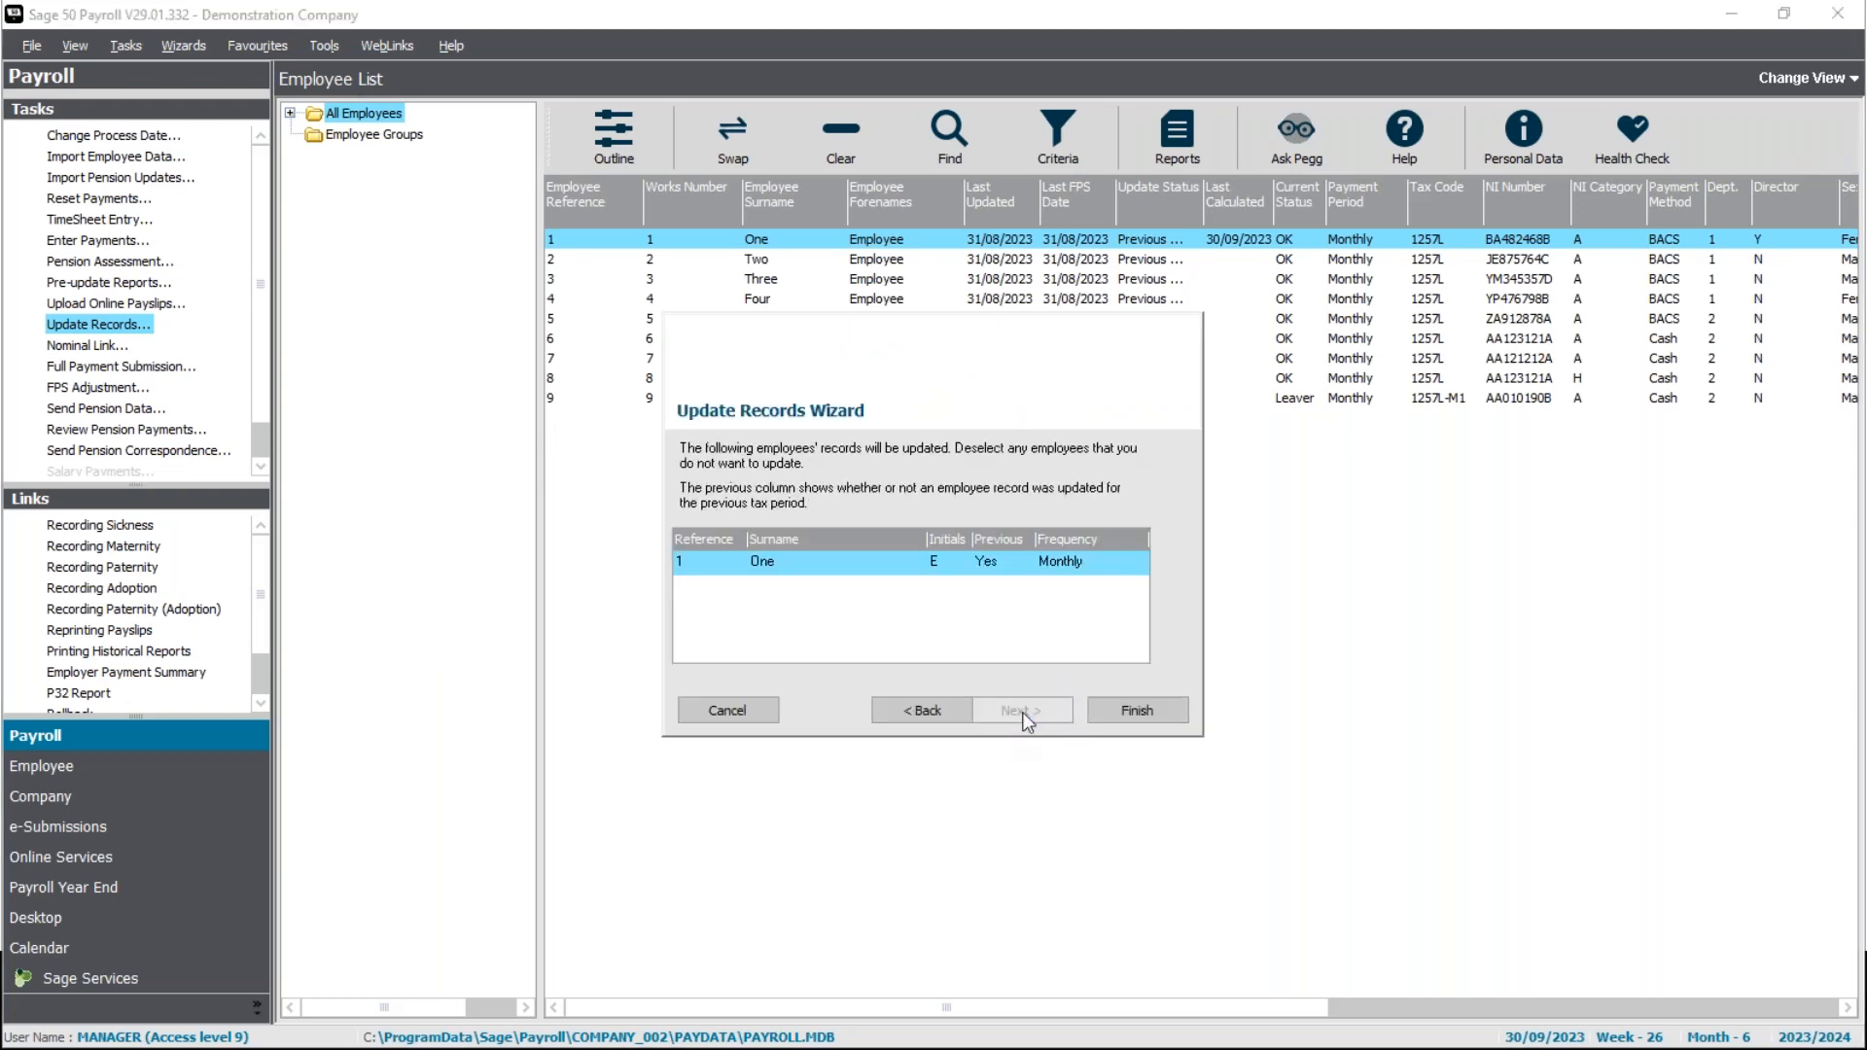
left_click(1153, 715)
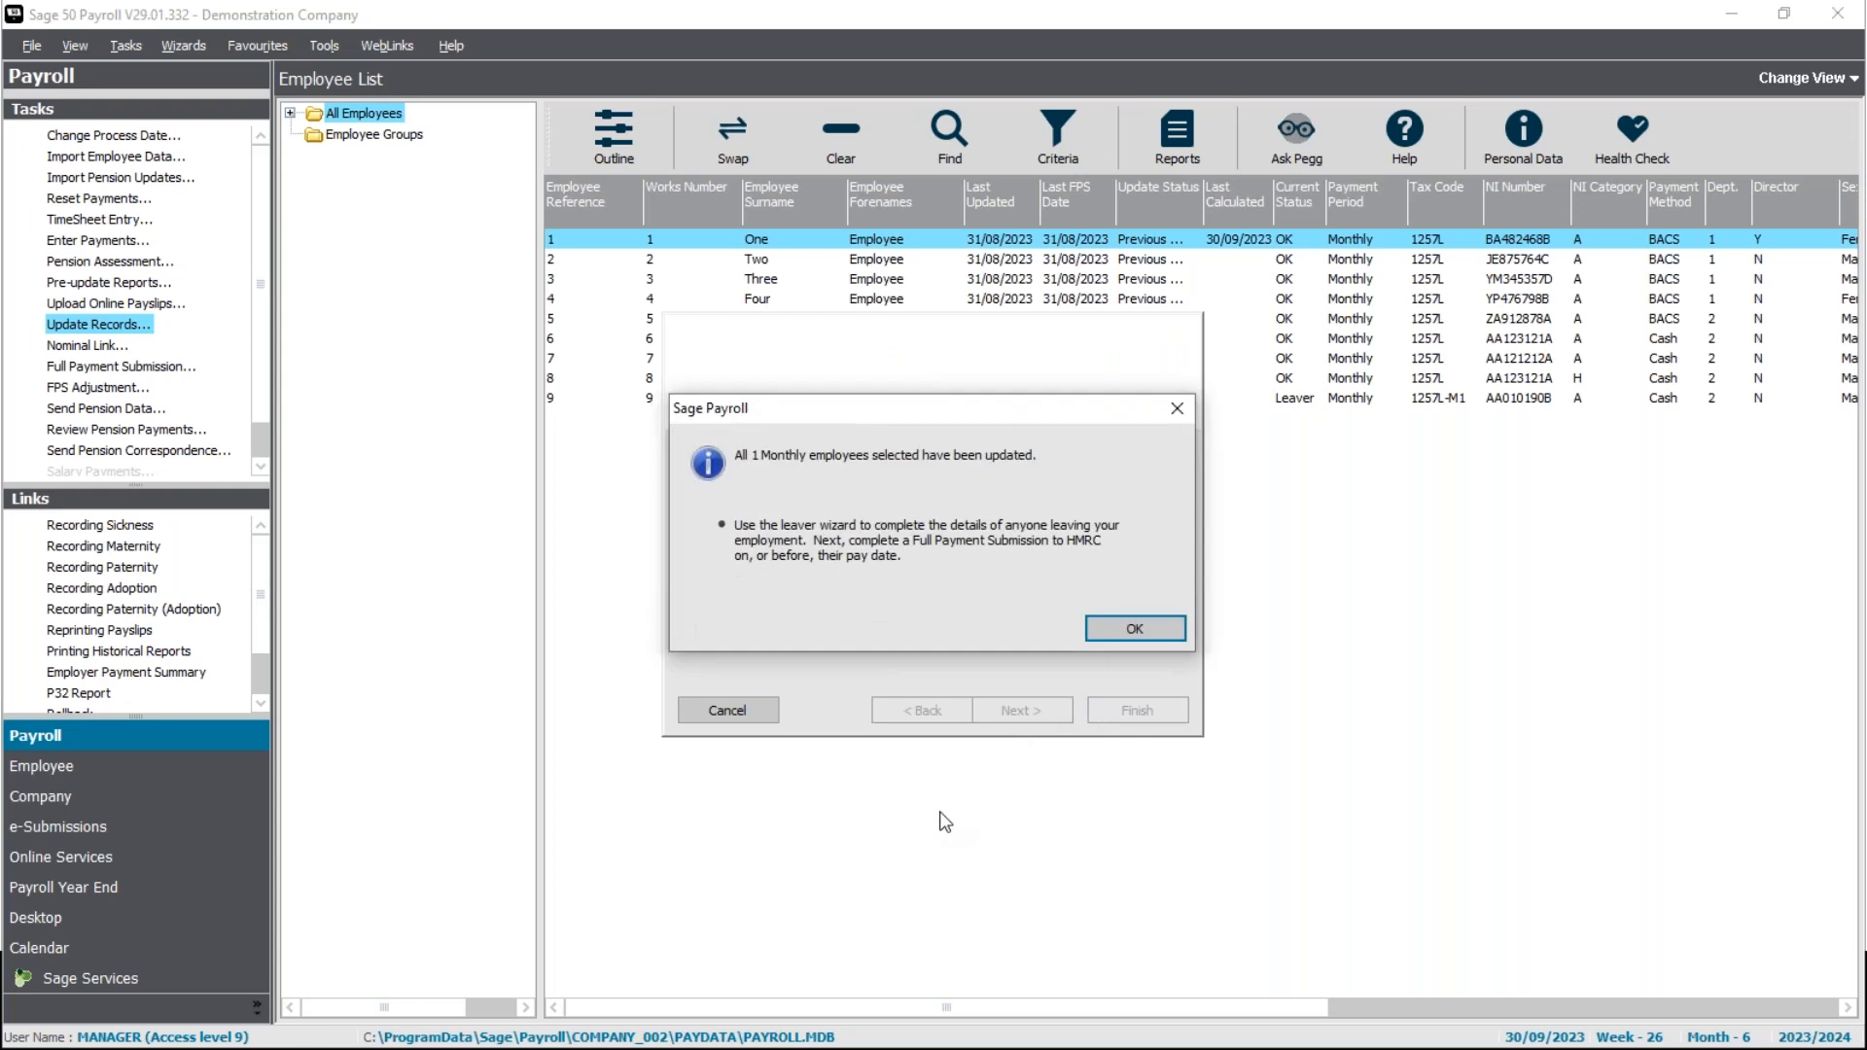
left_click(1138, 627)
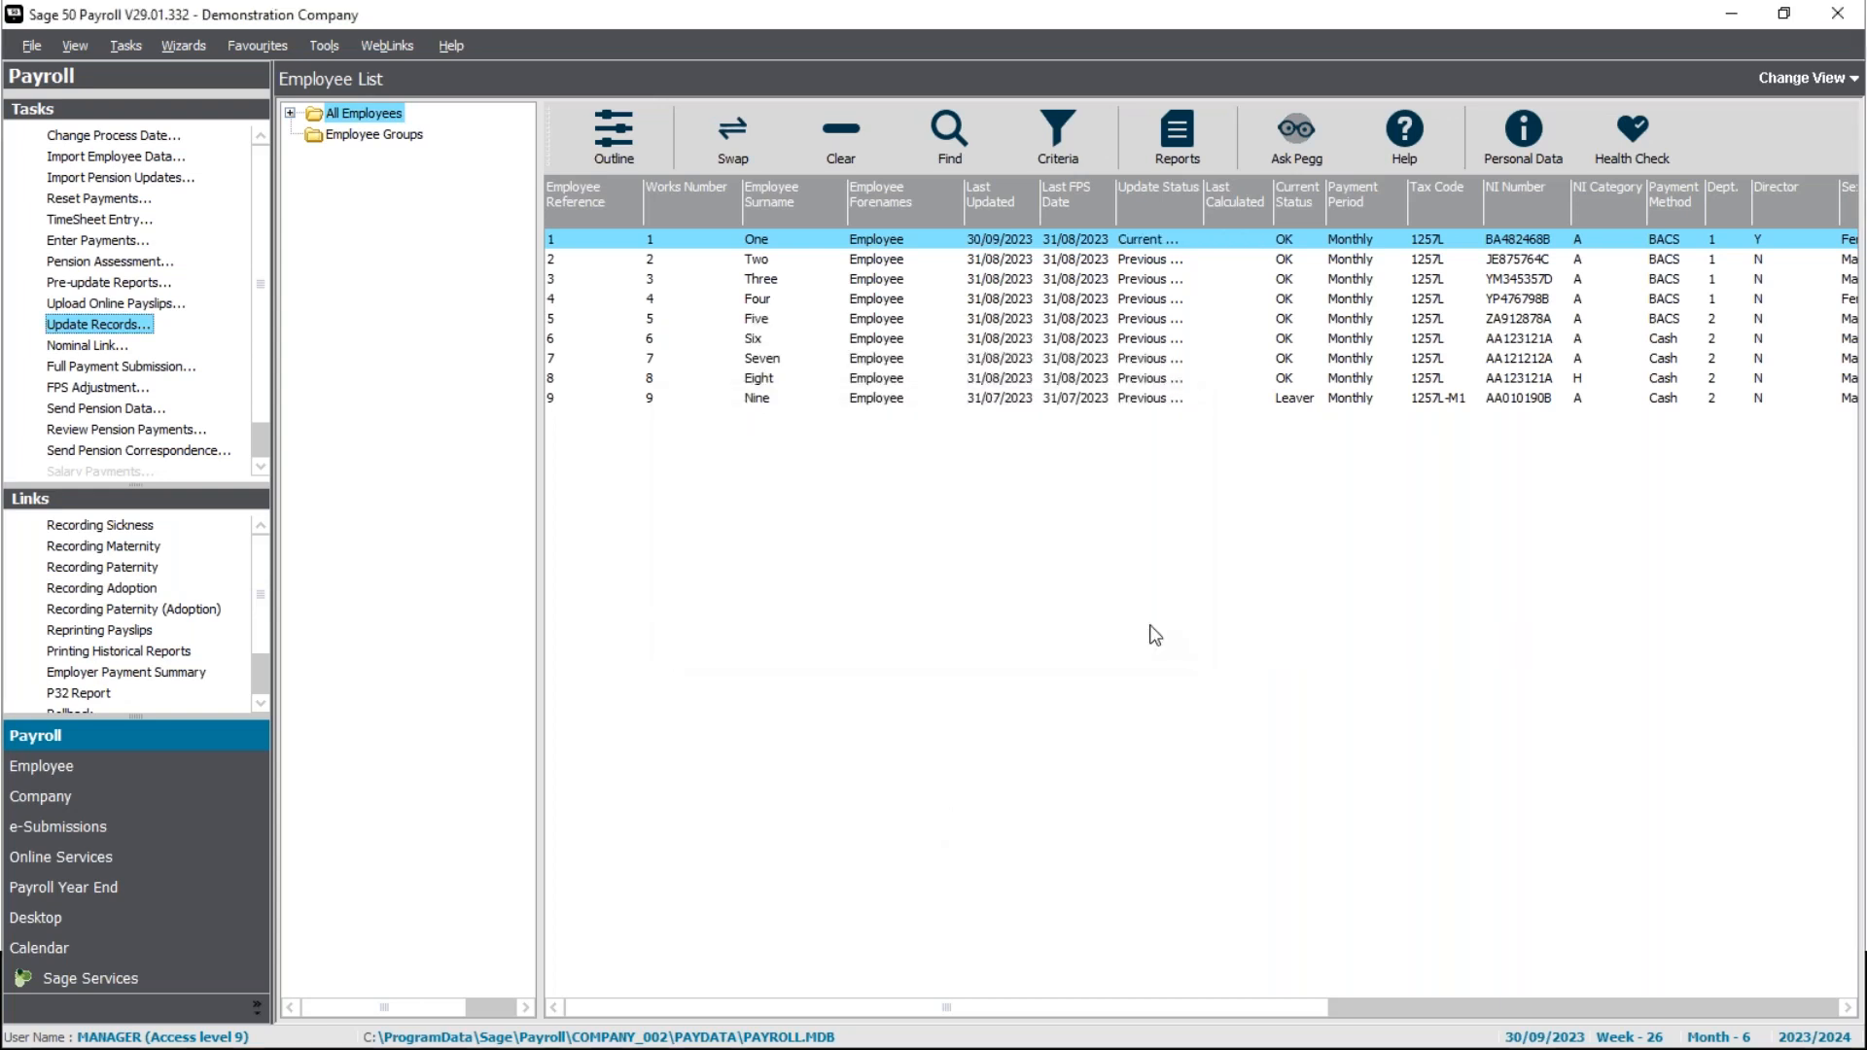
Open the employment details of employee reference 1 and start the Leaver Wizard, continuing to its leaving details.
right_click(823, 249)
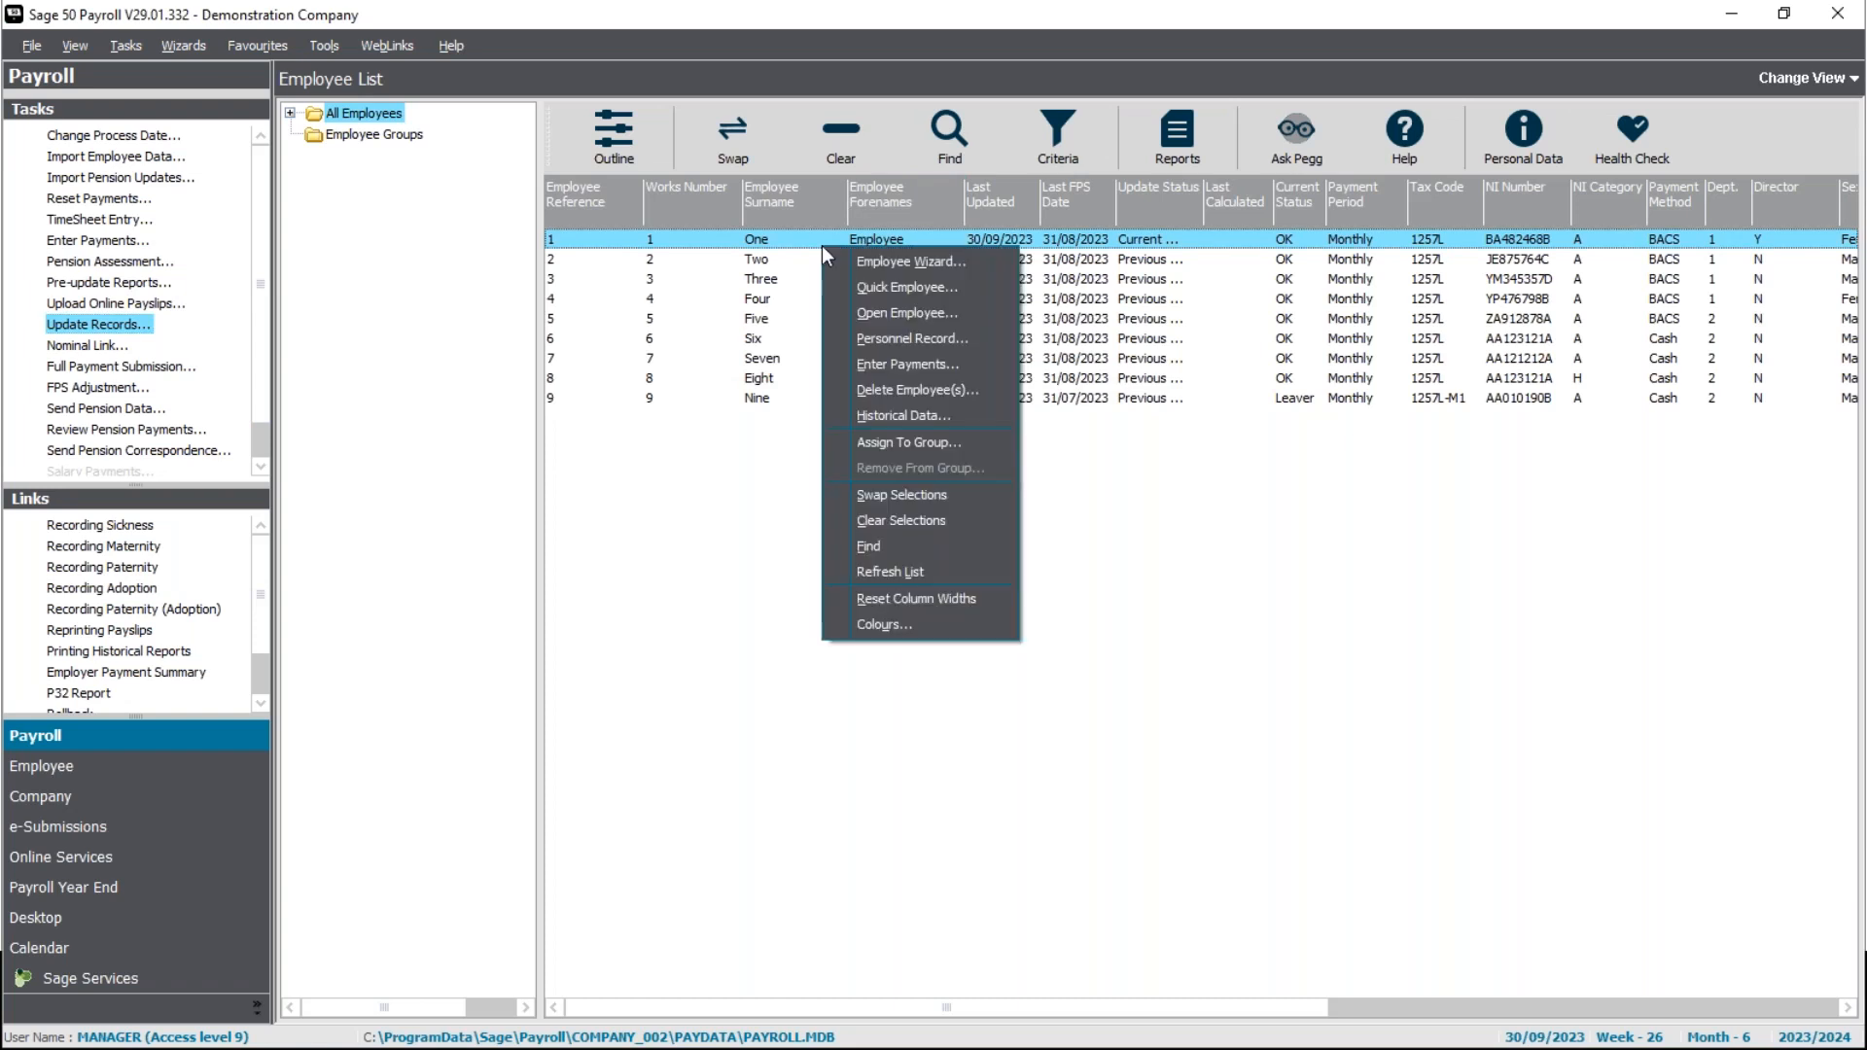
left_click(880, 314)
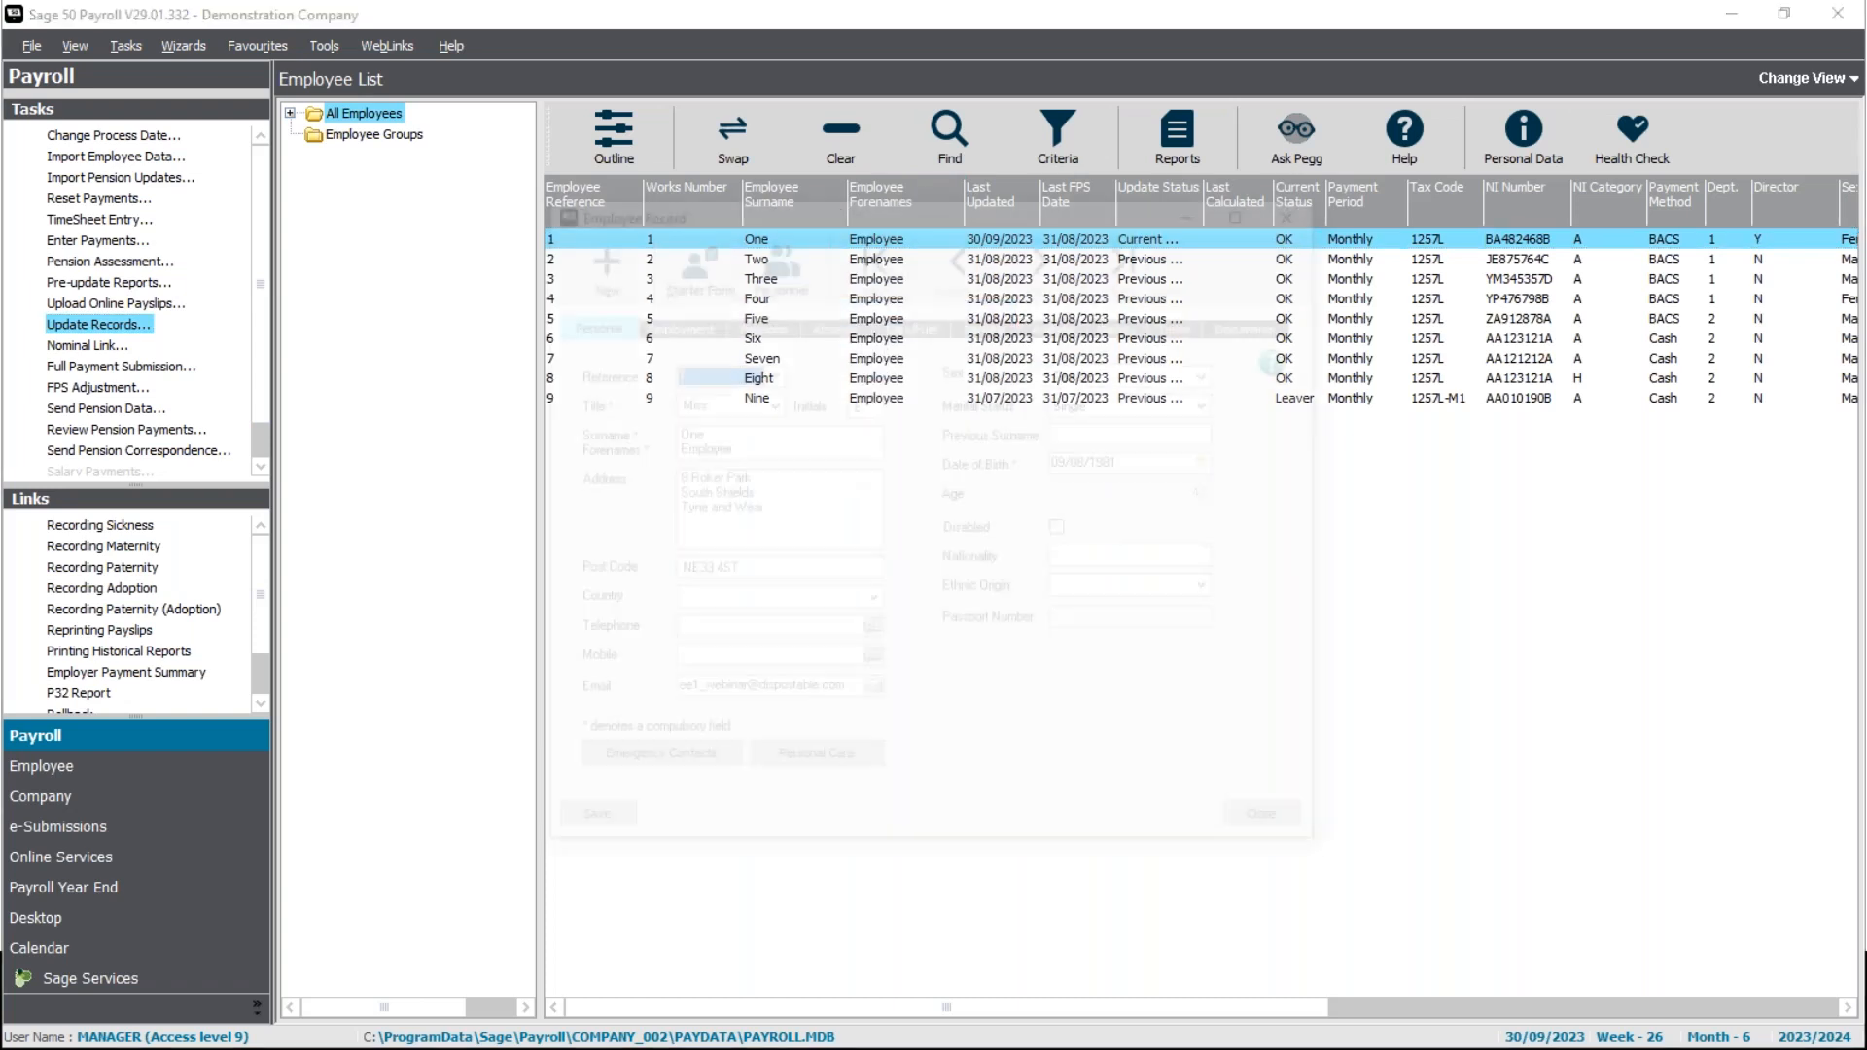
left_click(671, 321)
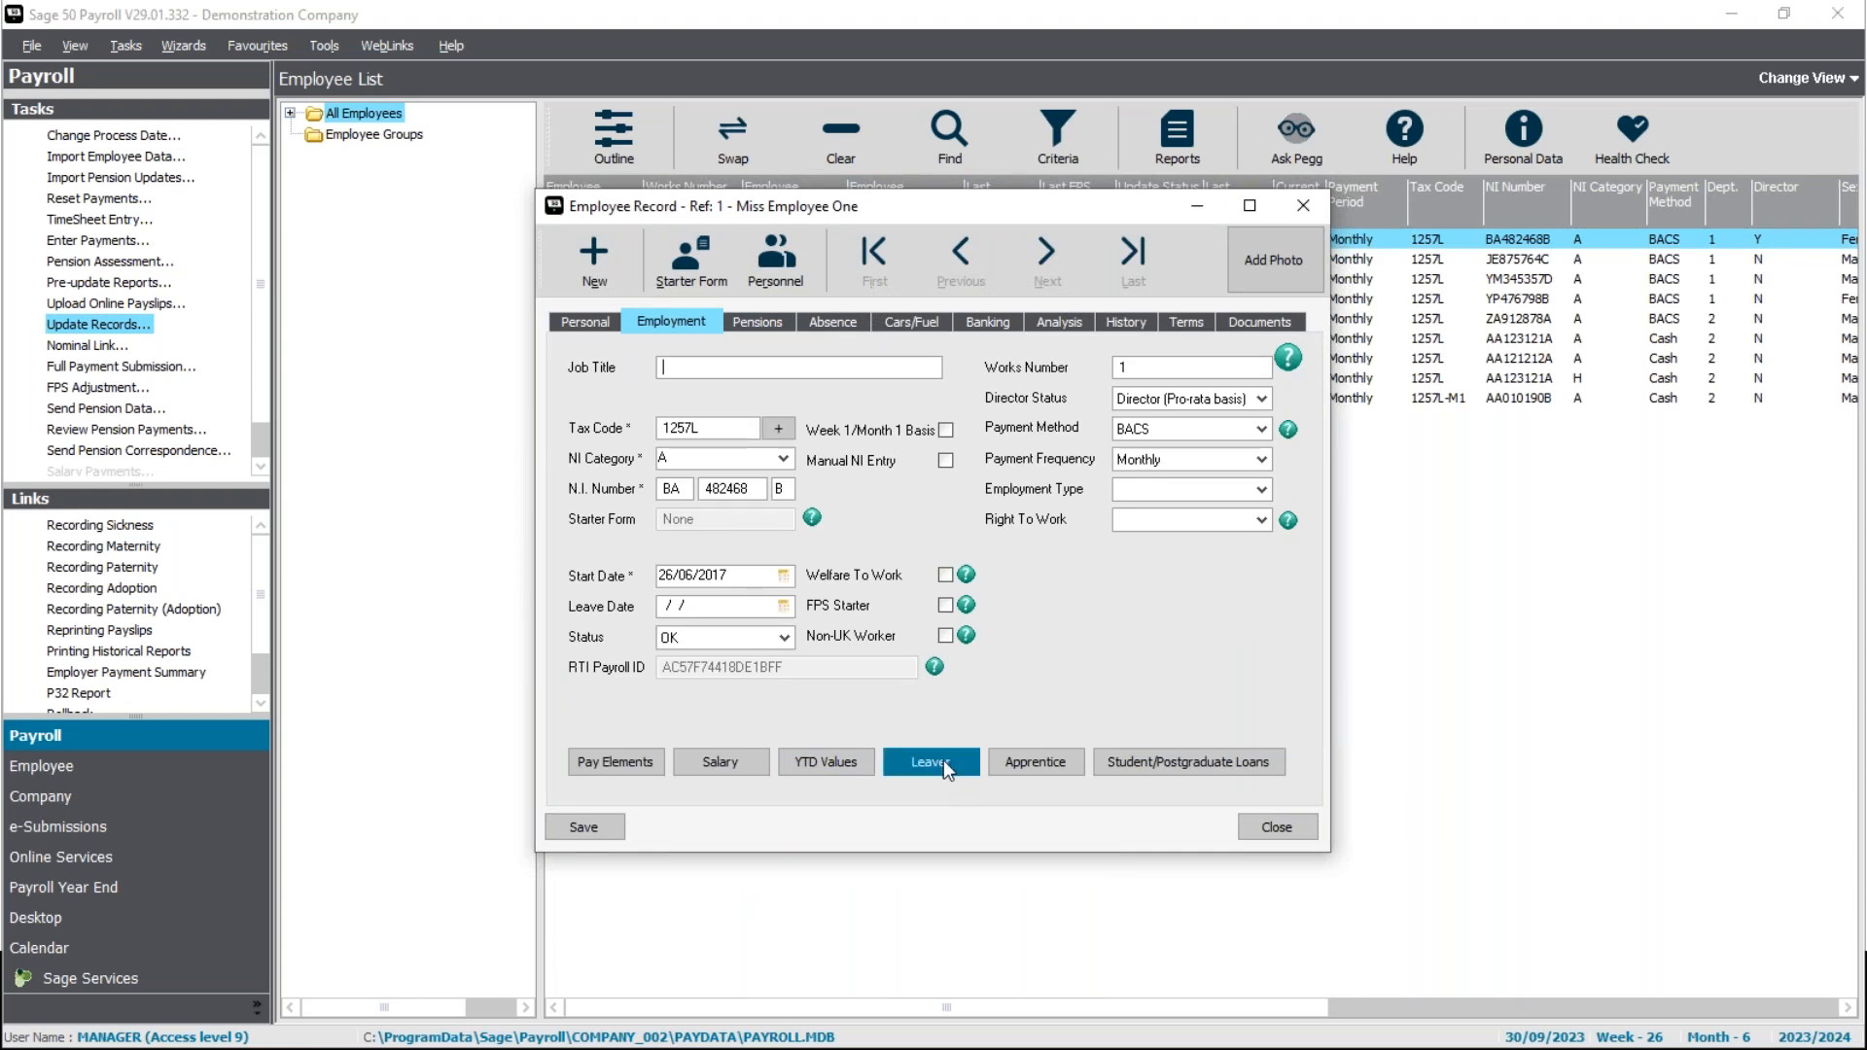
left_click(943, 761)
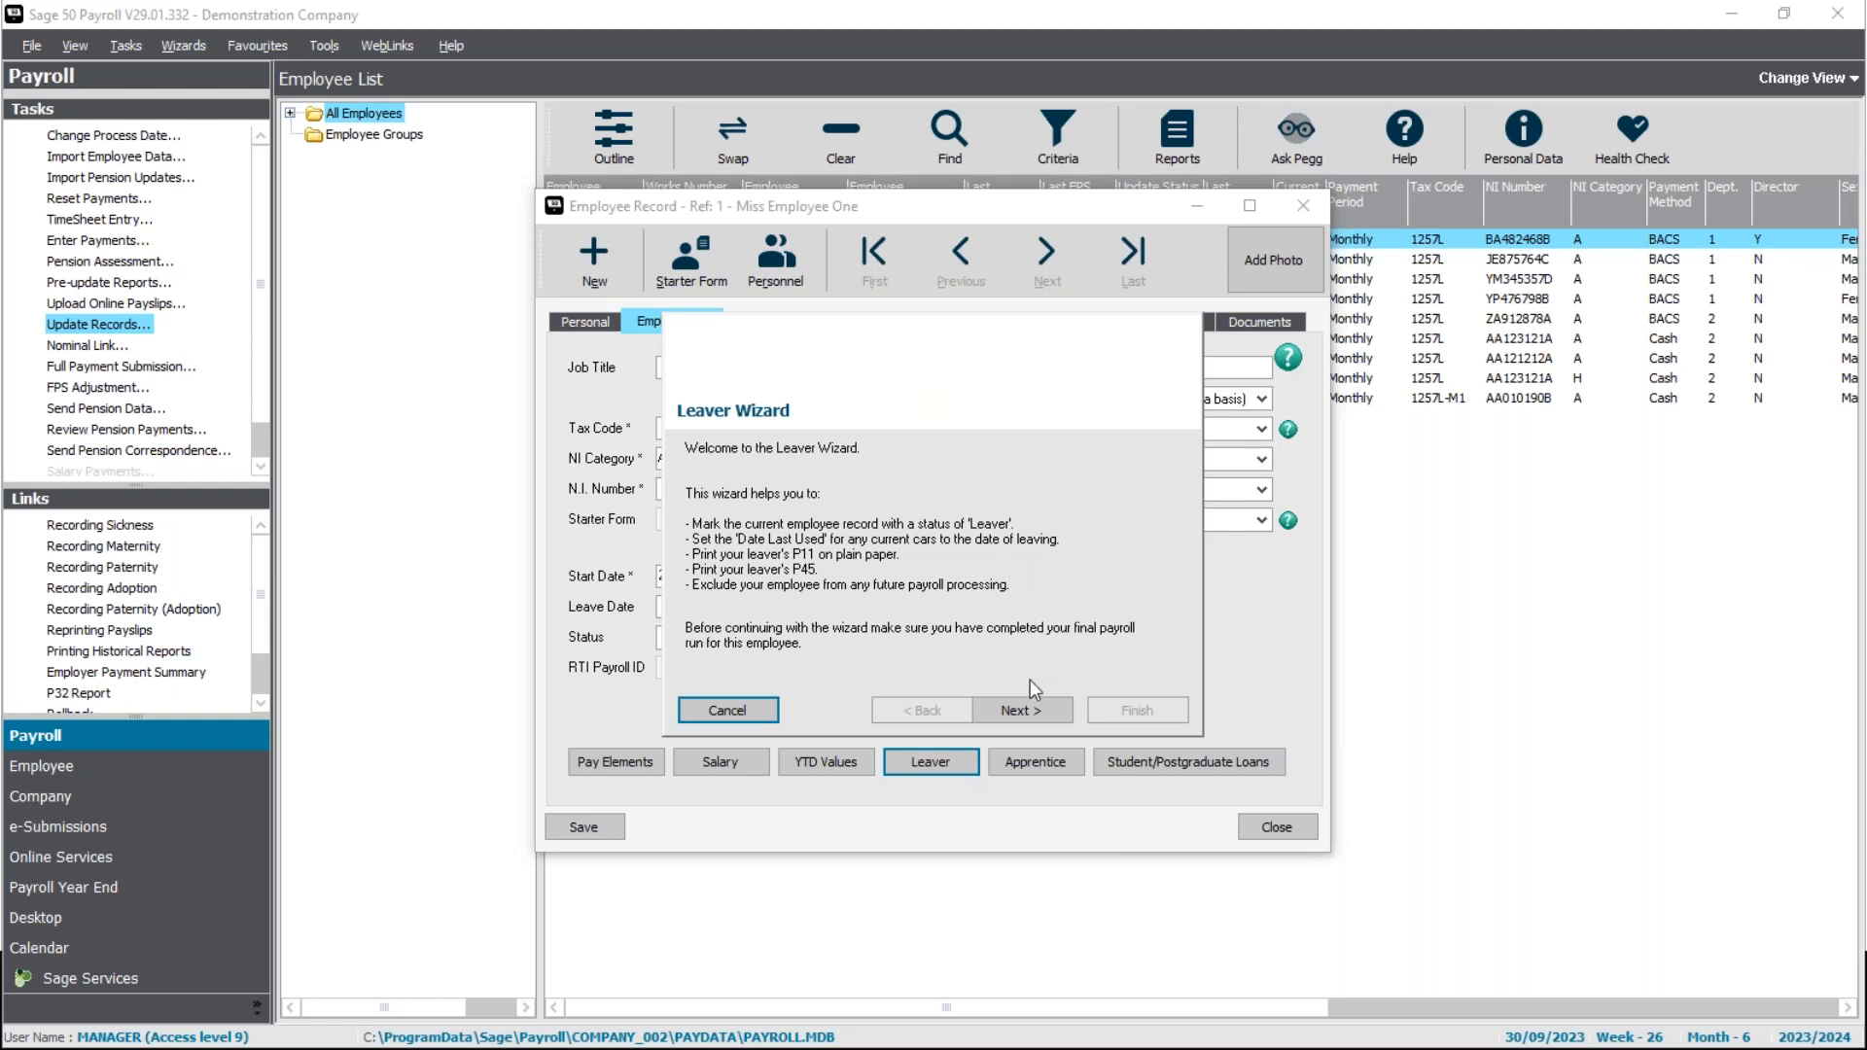
left_click(1030, 710)
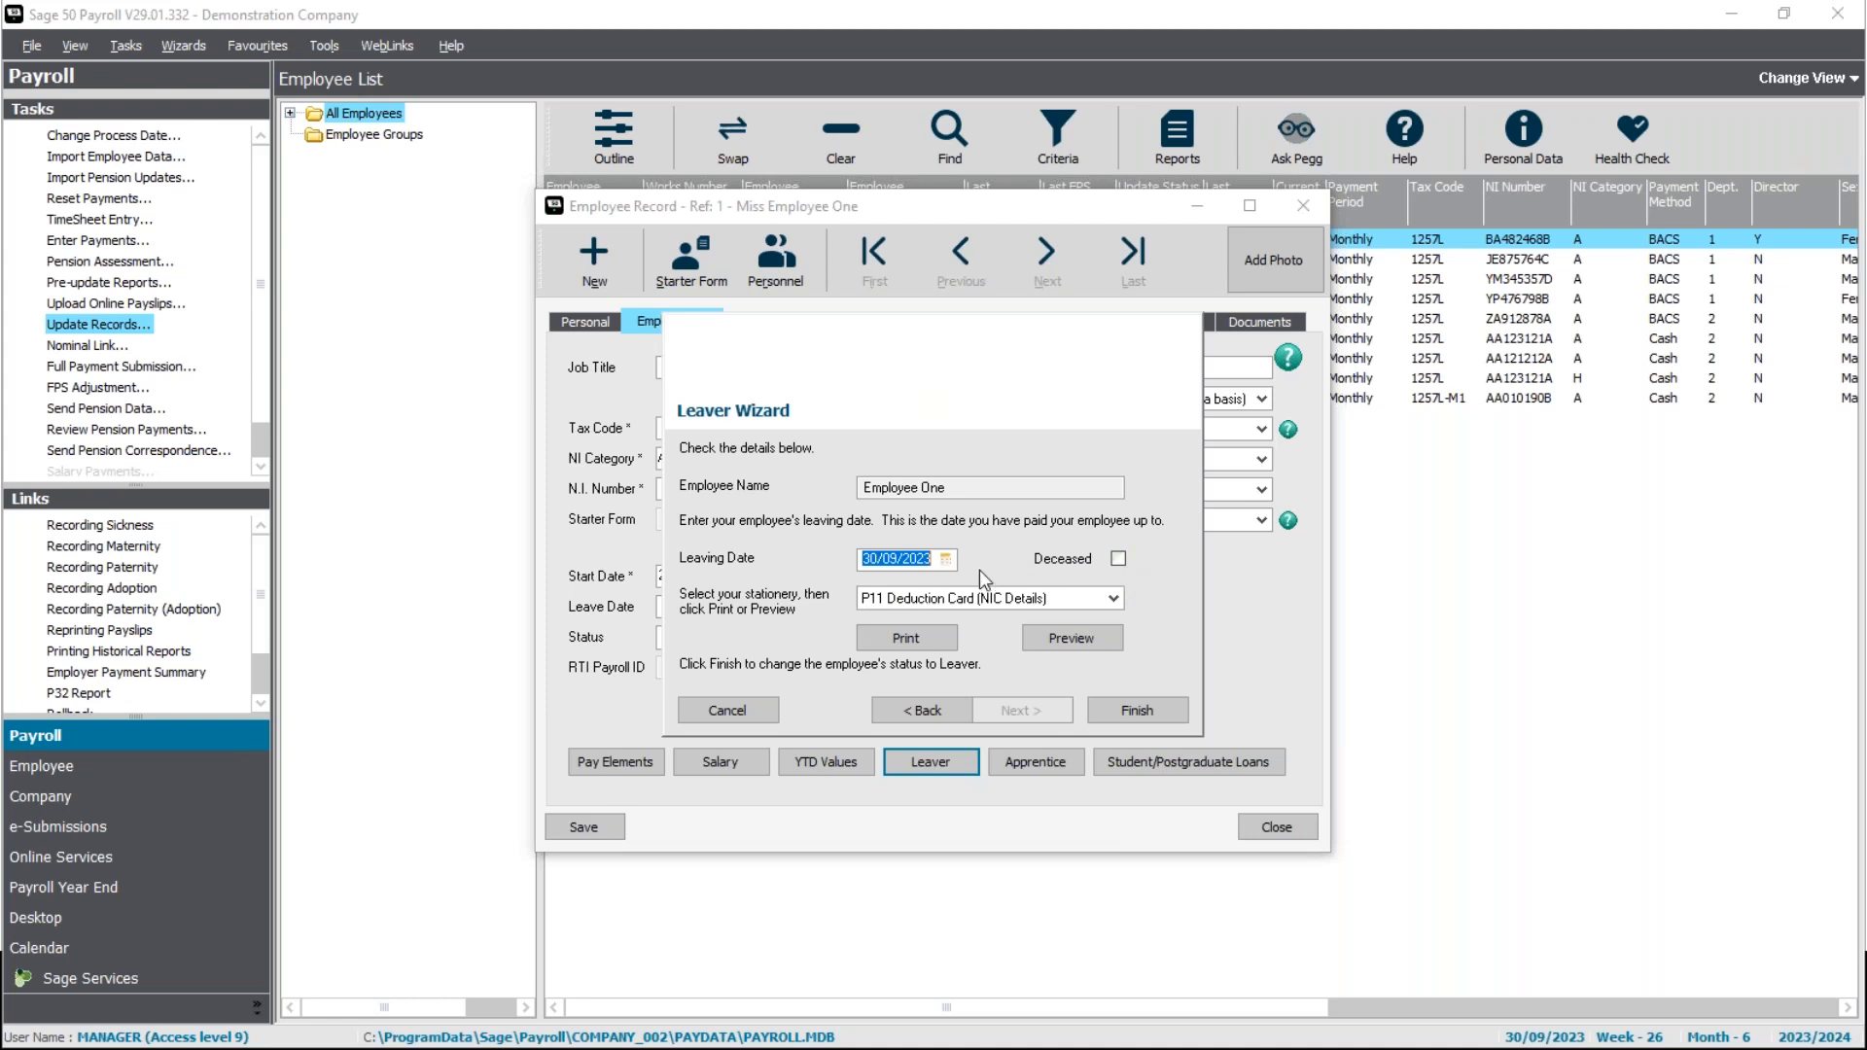
Preview the P45 - Plain paper (for eSubmissions), close the preview, and finish the Leaver Wizard with leaving date 30/09/2023.
left_click(1054, 599)
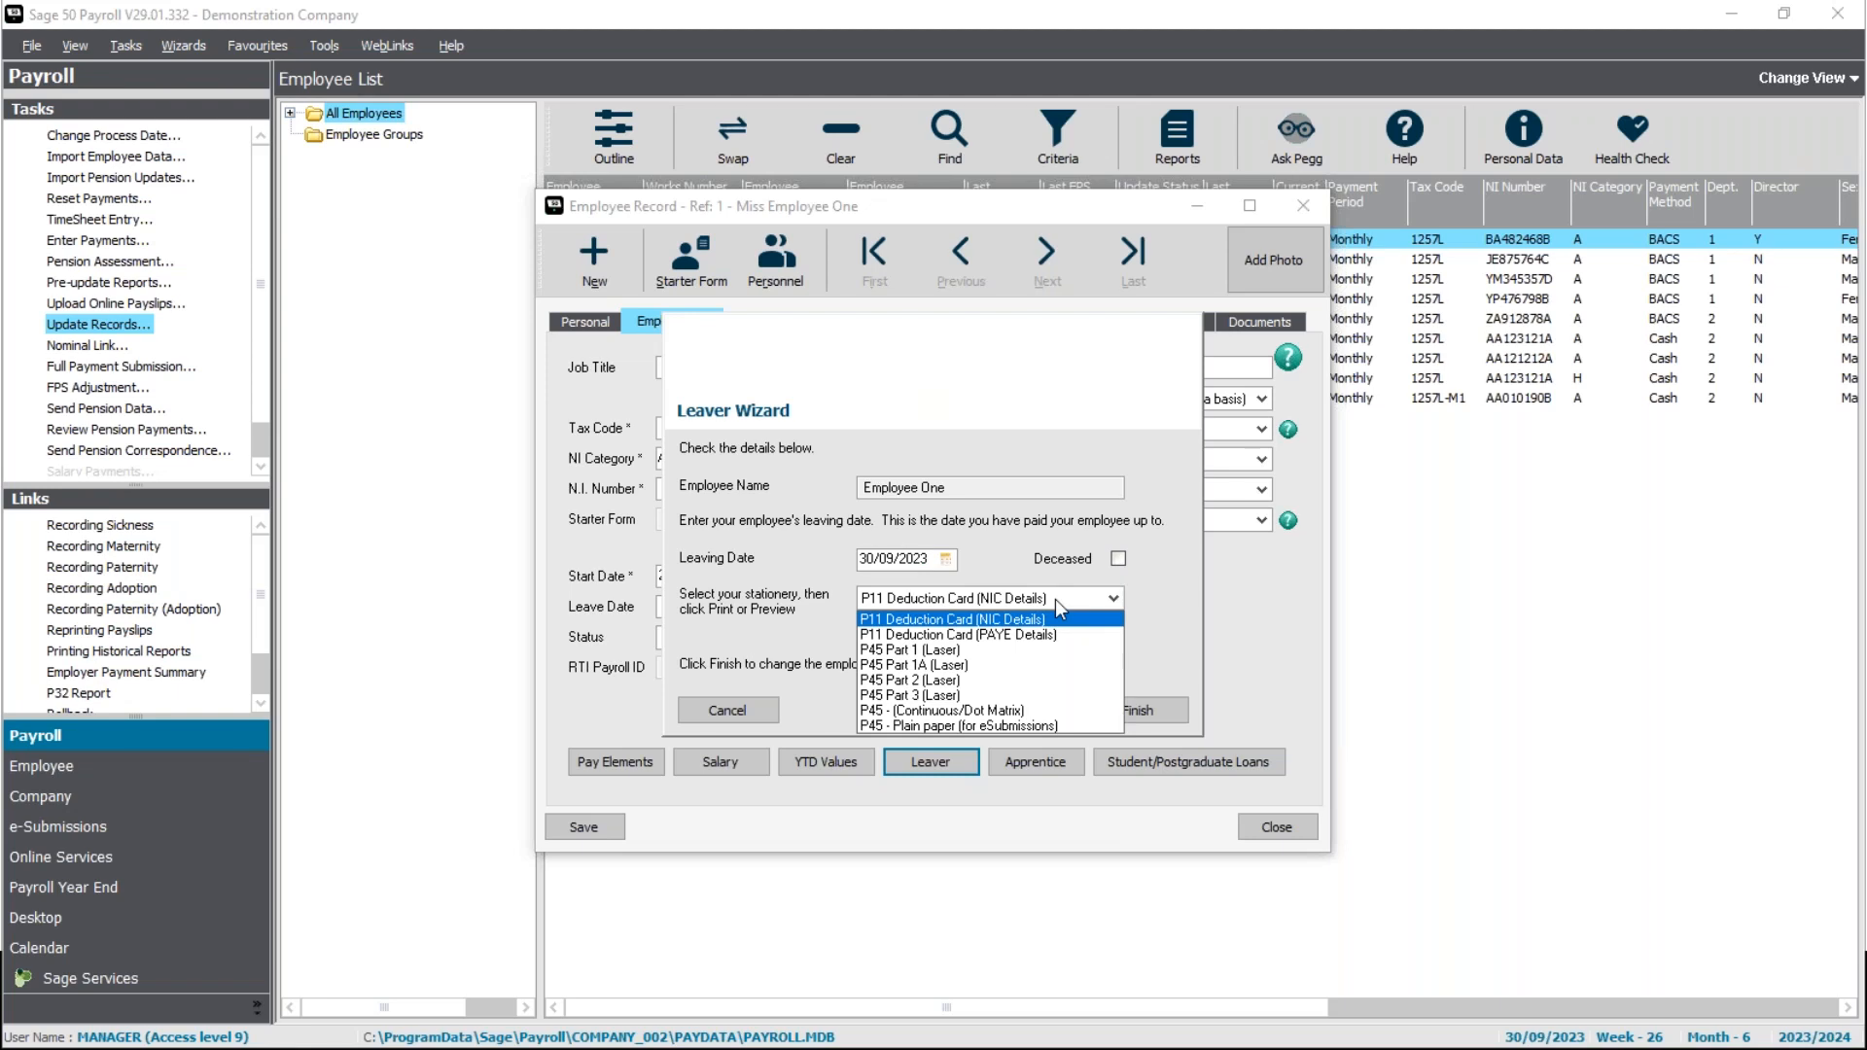
left_click(1048, 727)
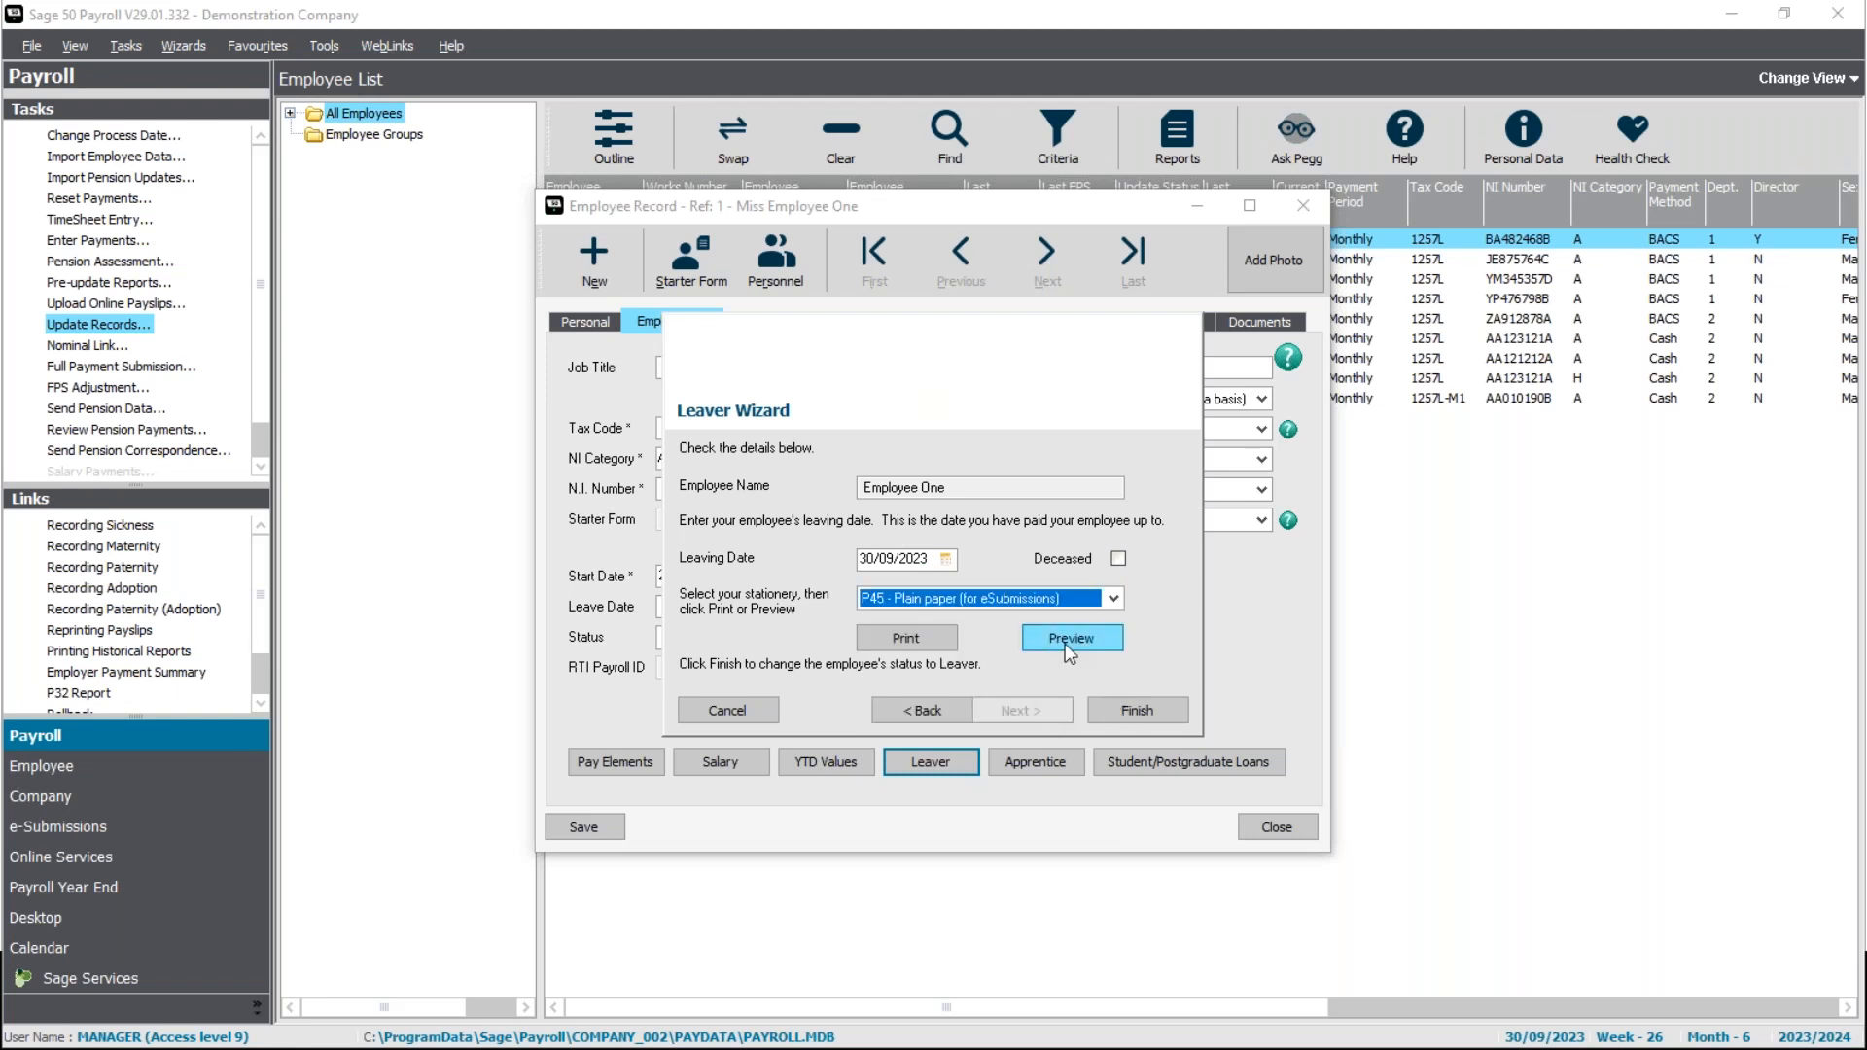
left_click(1067, 642)
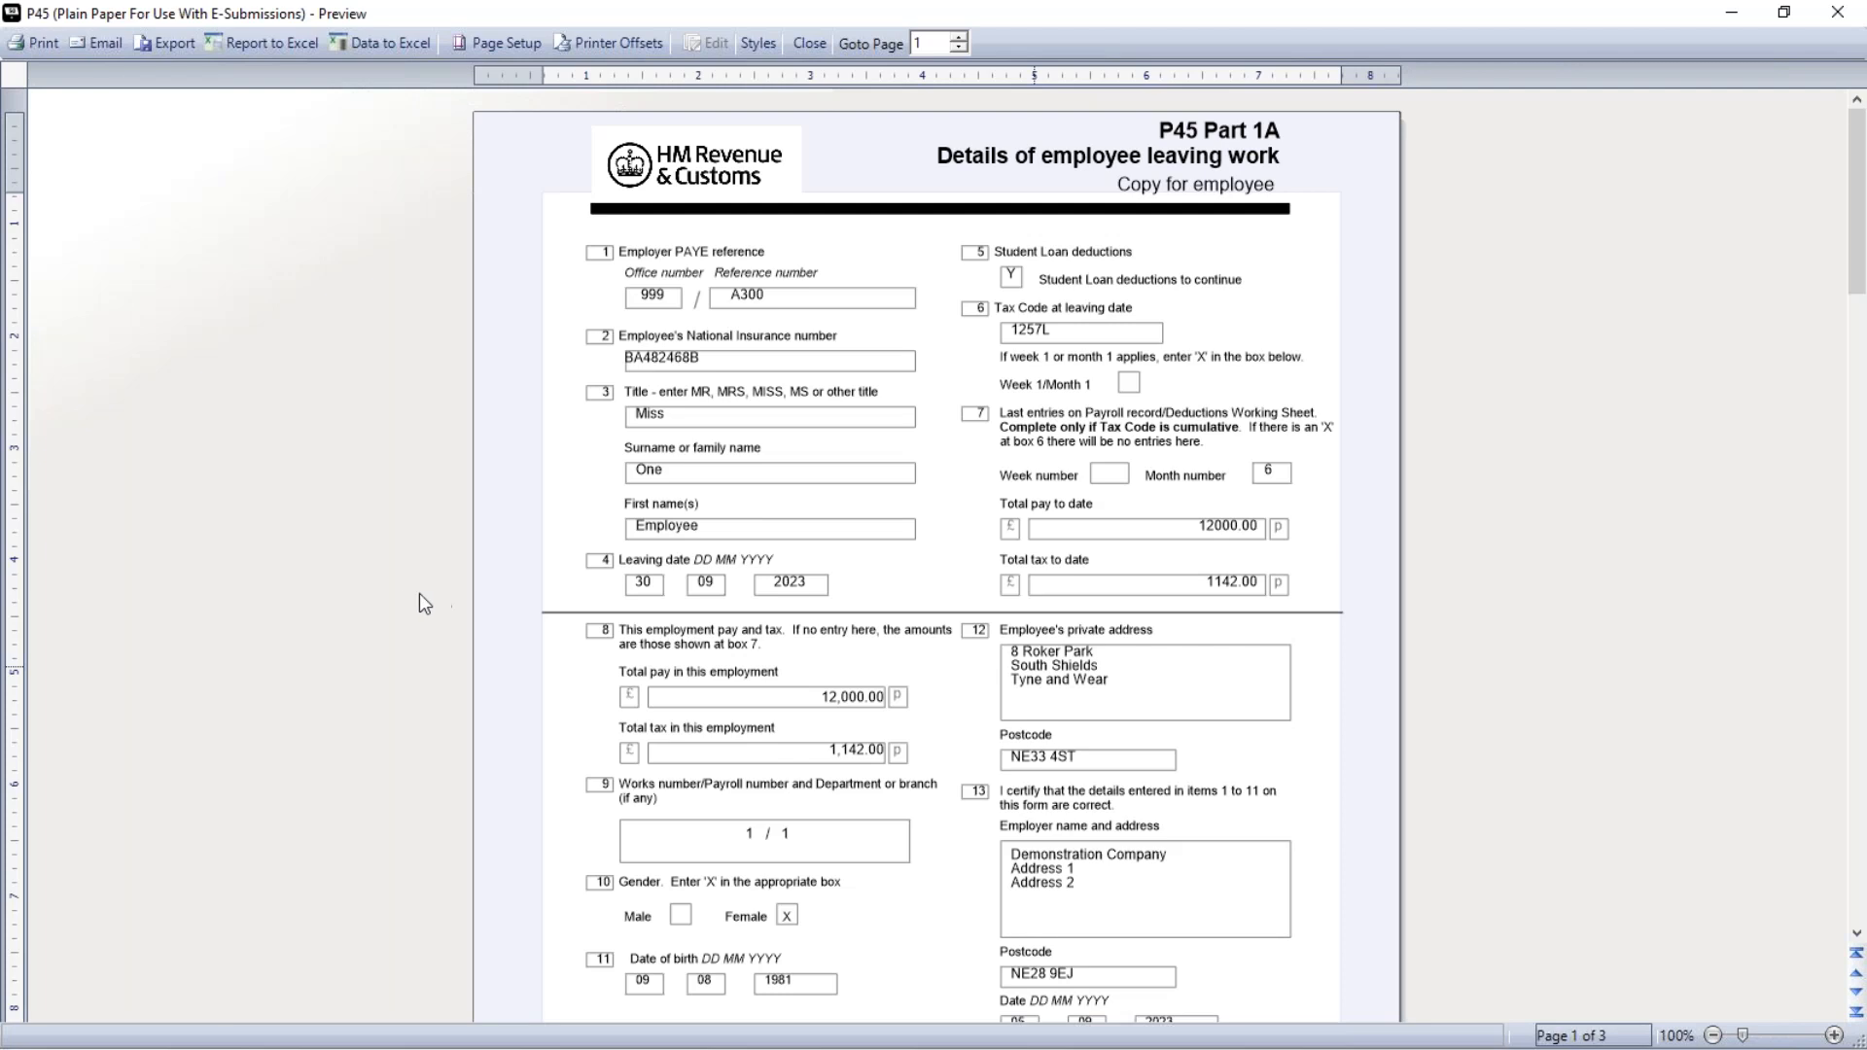
left_click(1837, 12)
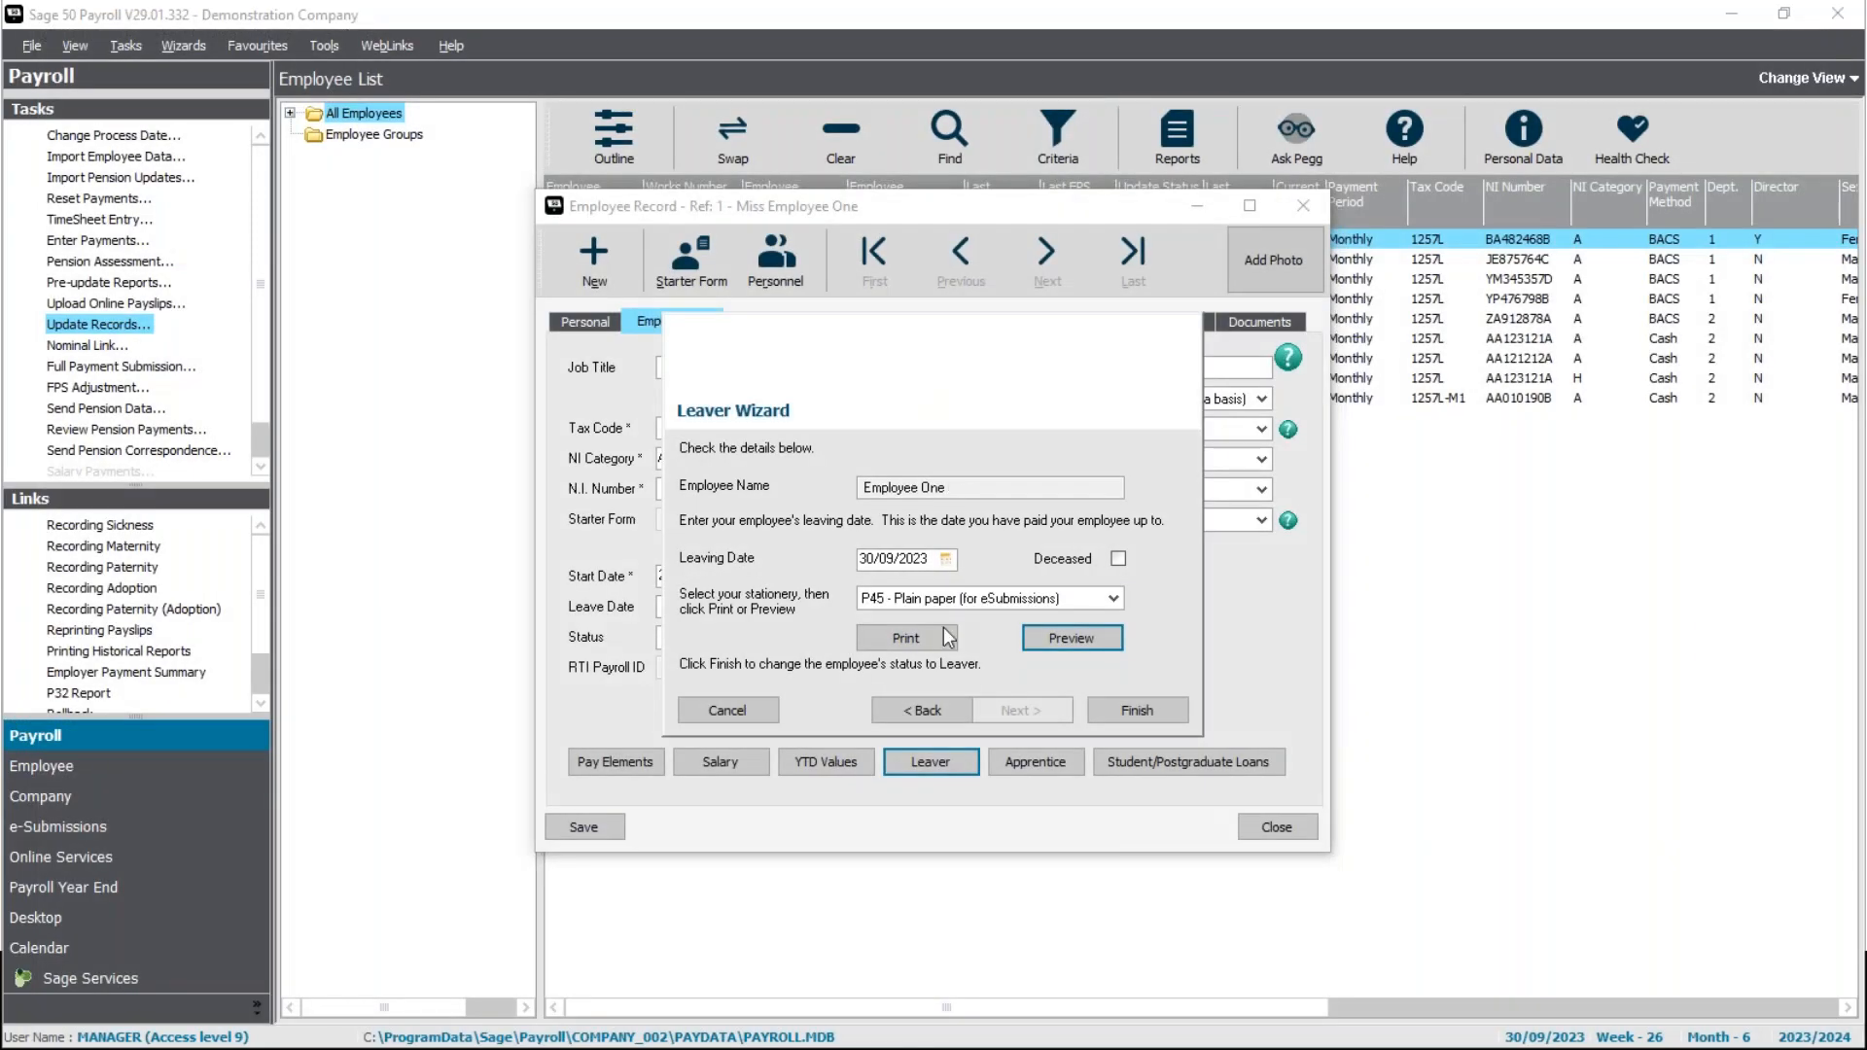
left_click(1124, 704)
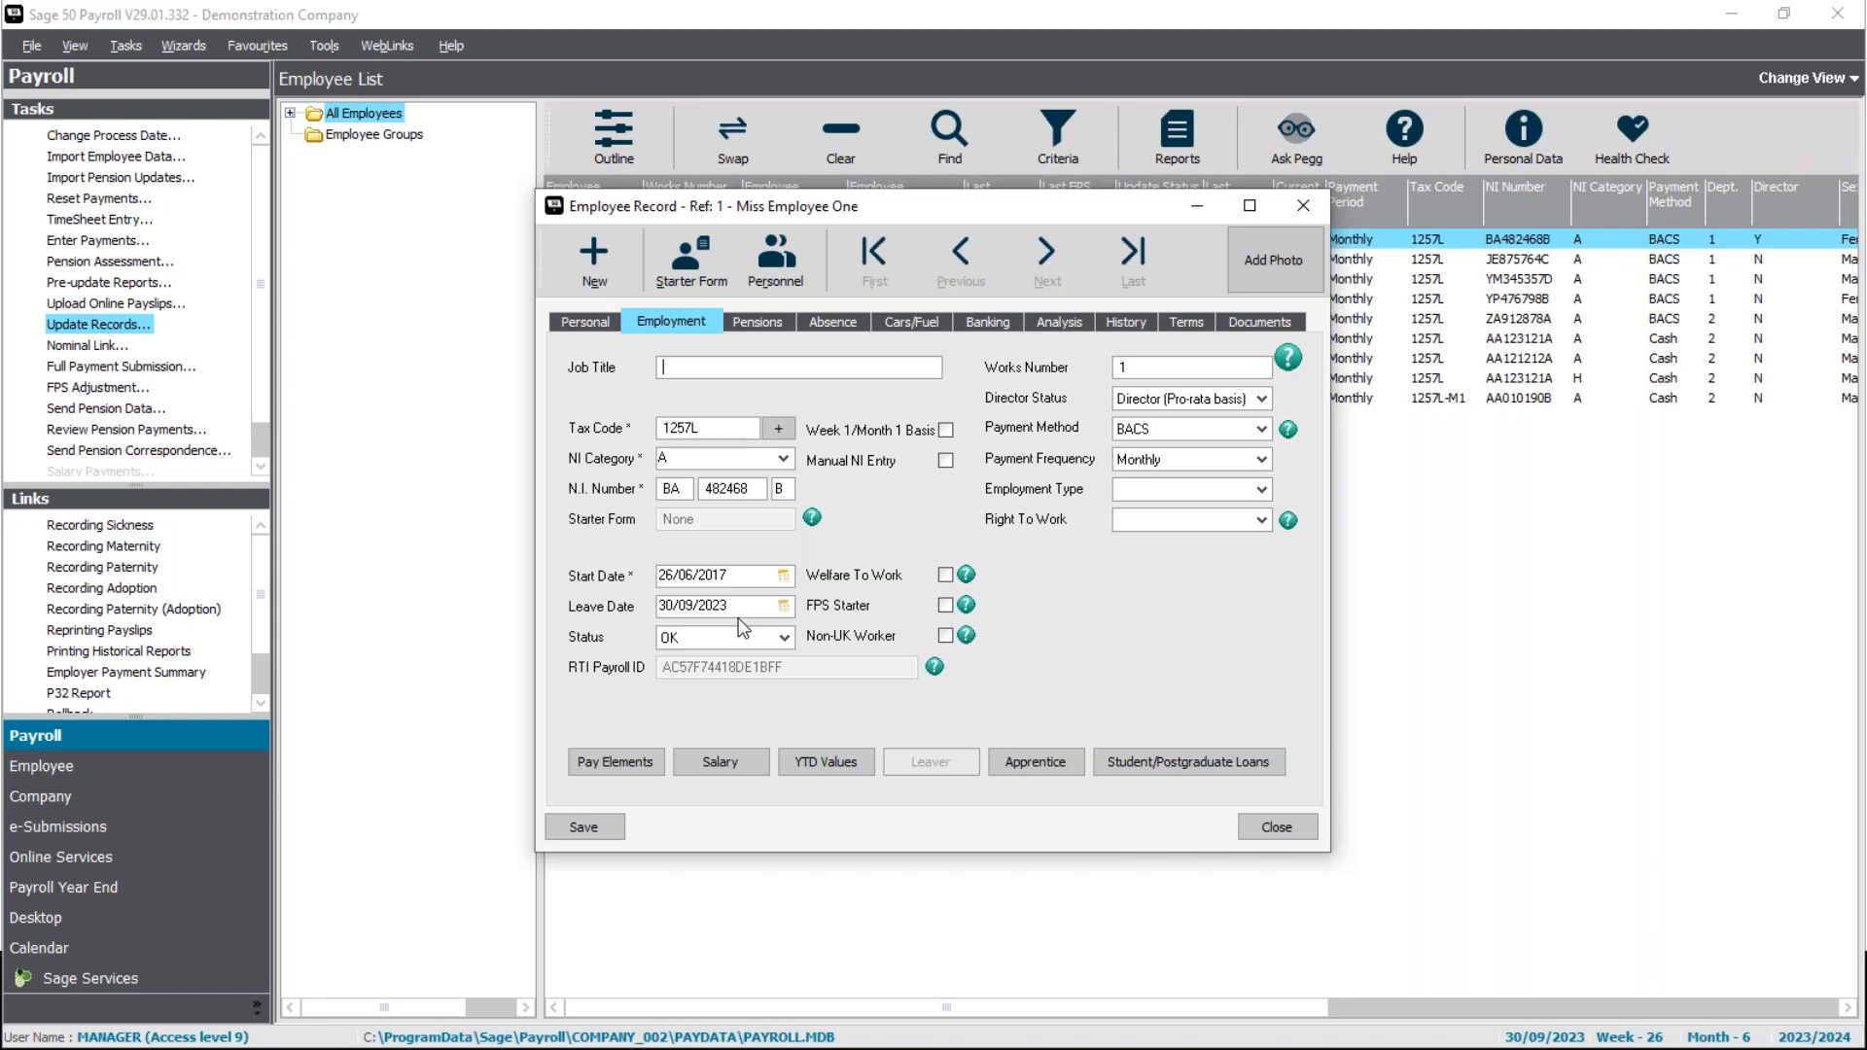
Clear the leave date in the employment details of employee reference 1 and save the record.
left_click_drag(738, 613, 471, 610)
key("Delete")
left_click(604, 833)
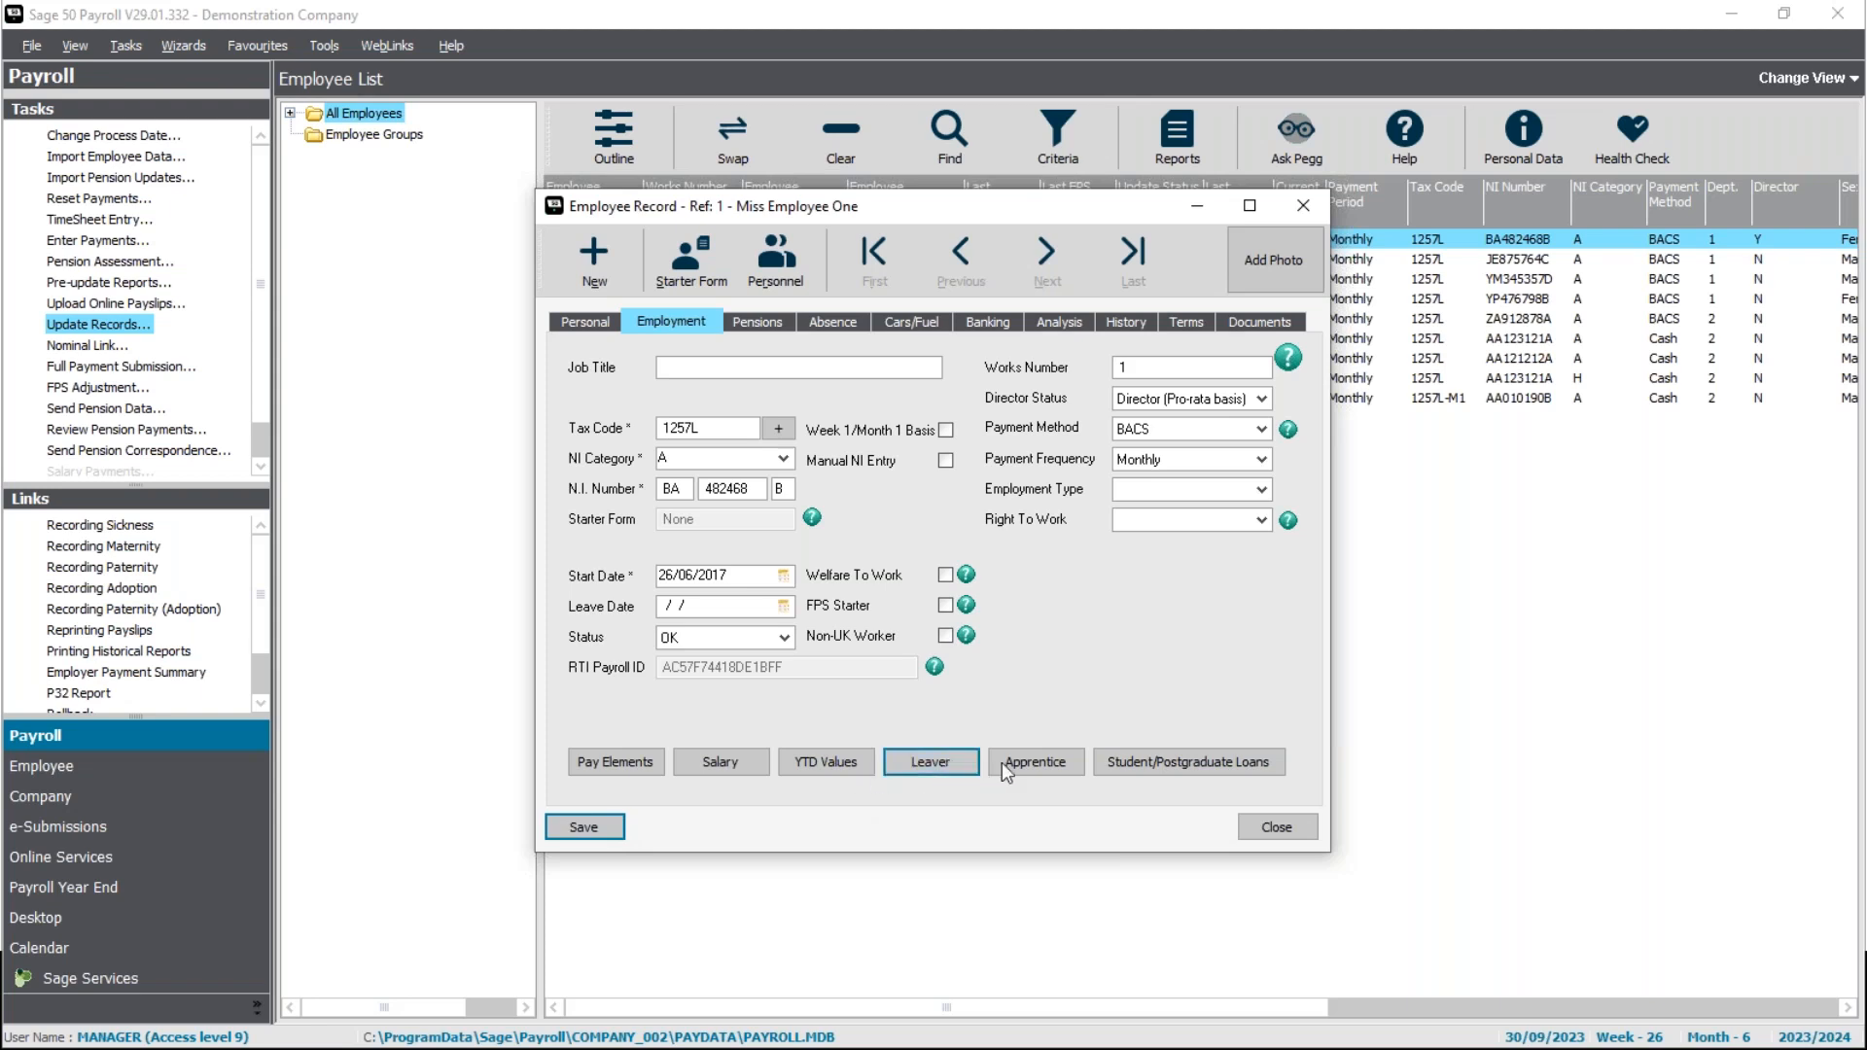
Run the Leaver Wizard again with leaving date 30/09/2023, then save and close the record of employee reference 1.
left_click(952, 762)
left_click(978, 709)
left_click(1133, 710)
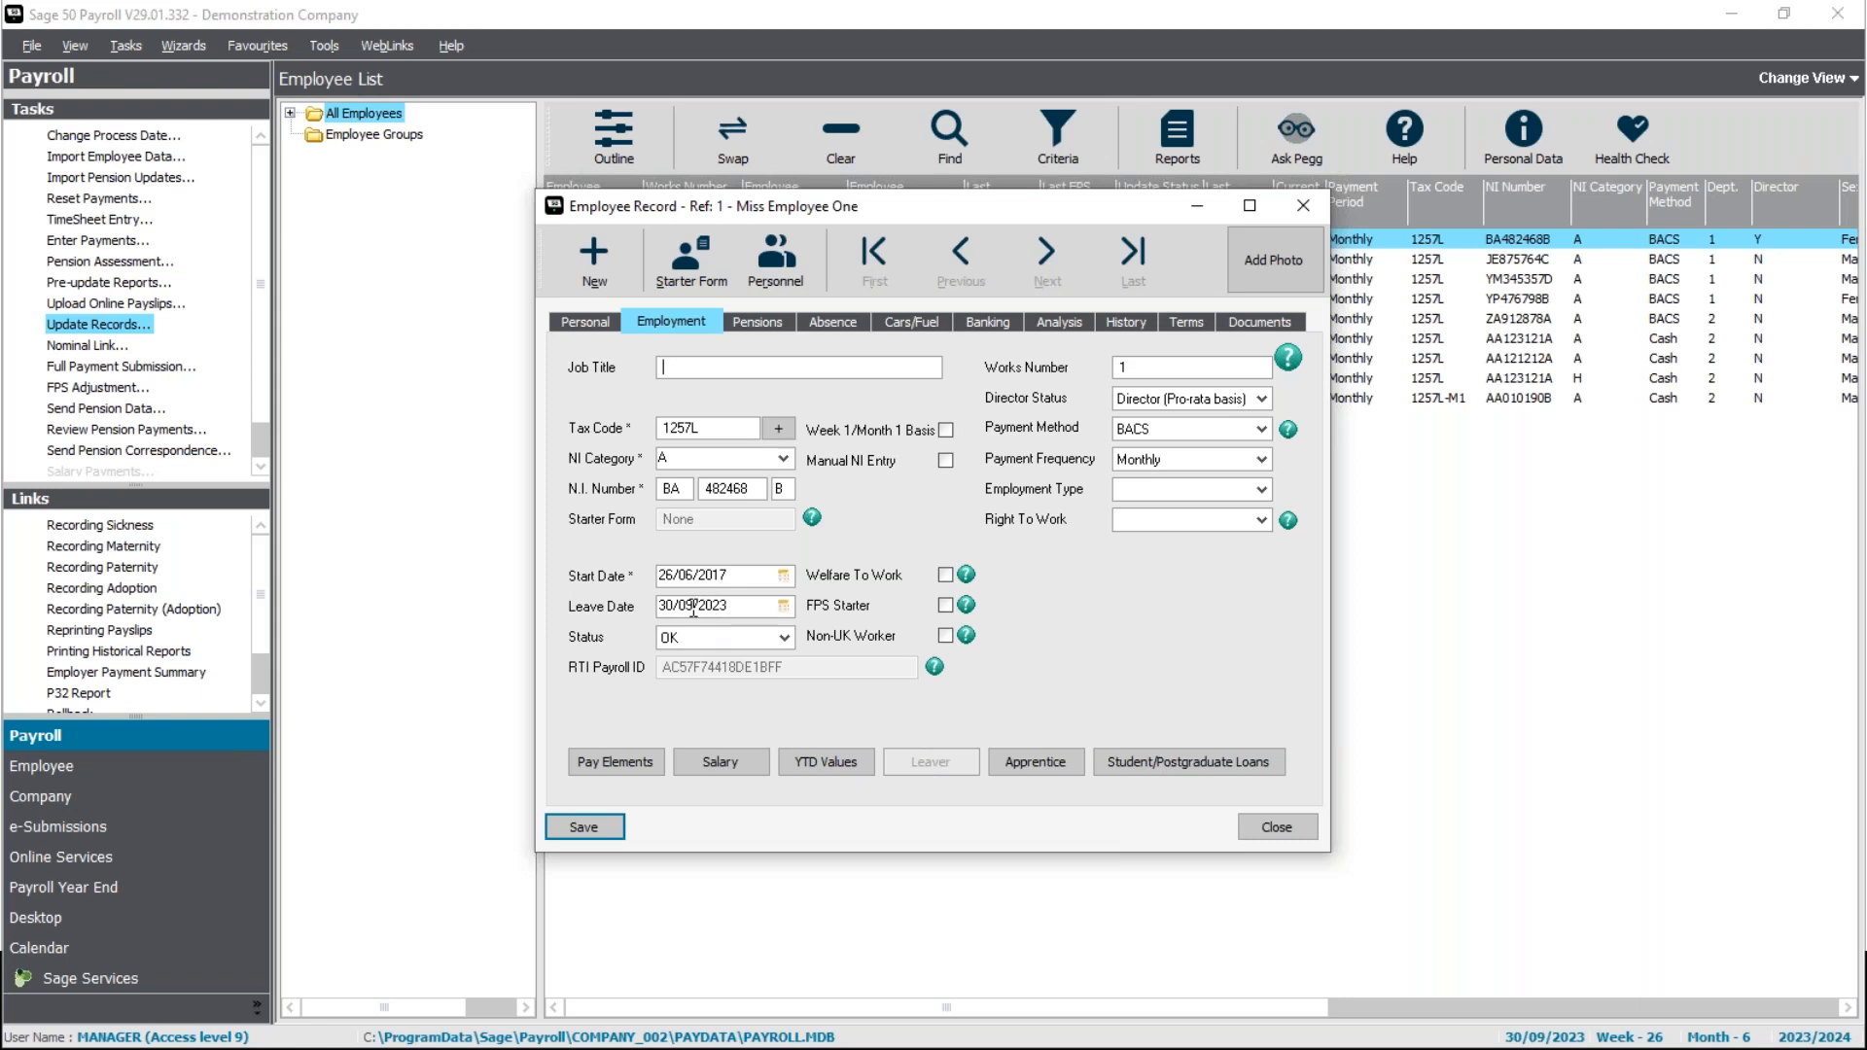
left_click(615, 825)
left_click(1253, 831)
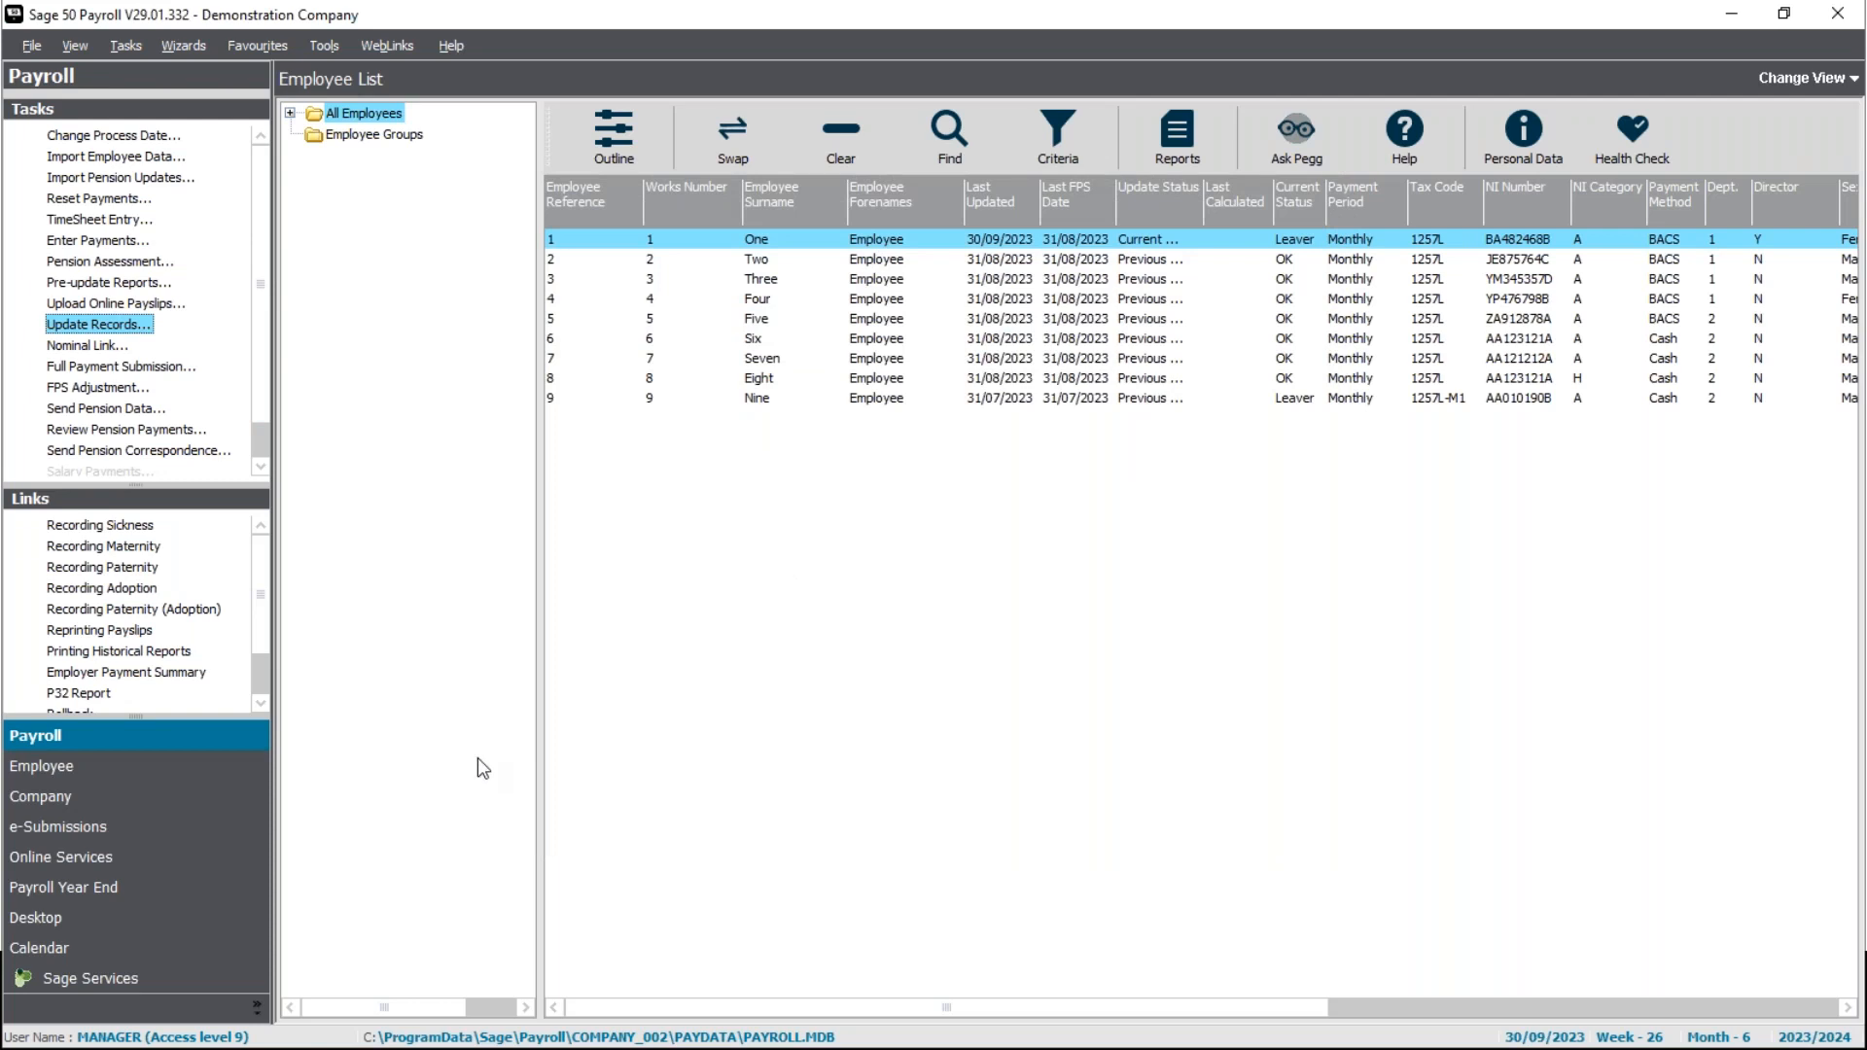
Try to run the Full Payment Submission, acknowledging that HMRC will not receive it, and dismiss the resulting message.
left_click(140, 372)
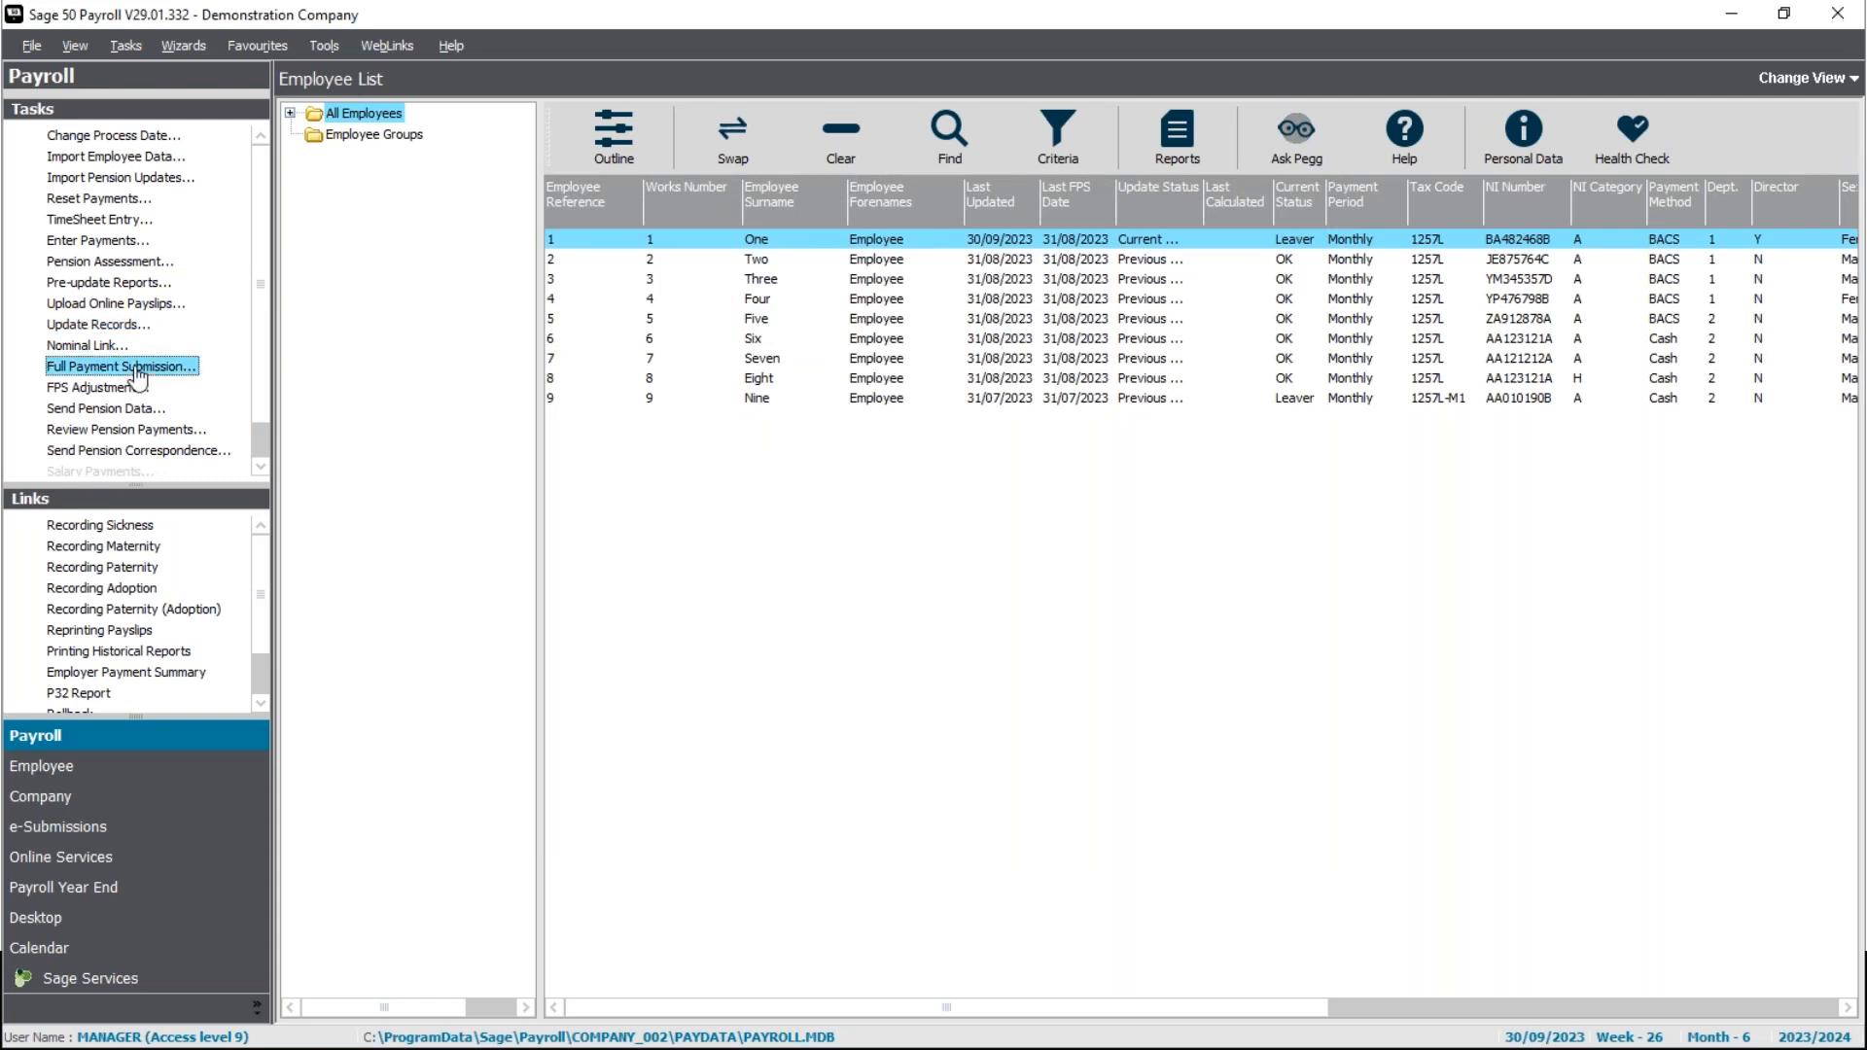
double_click(139, 372)
left_click(411, 518)
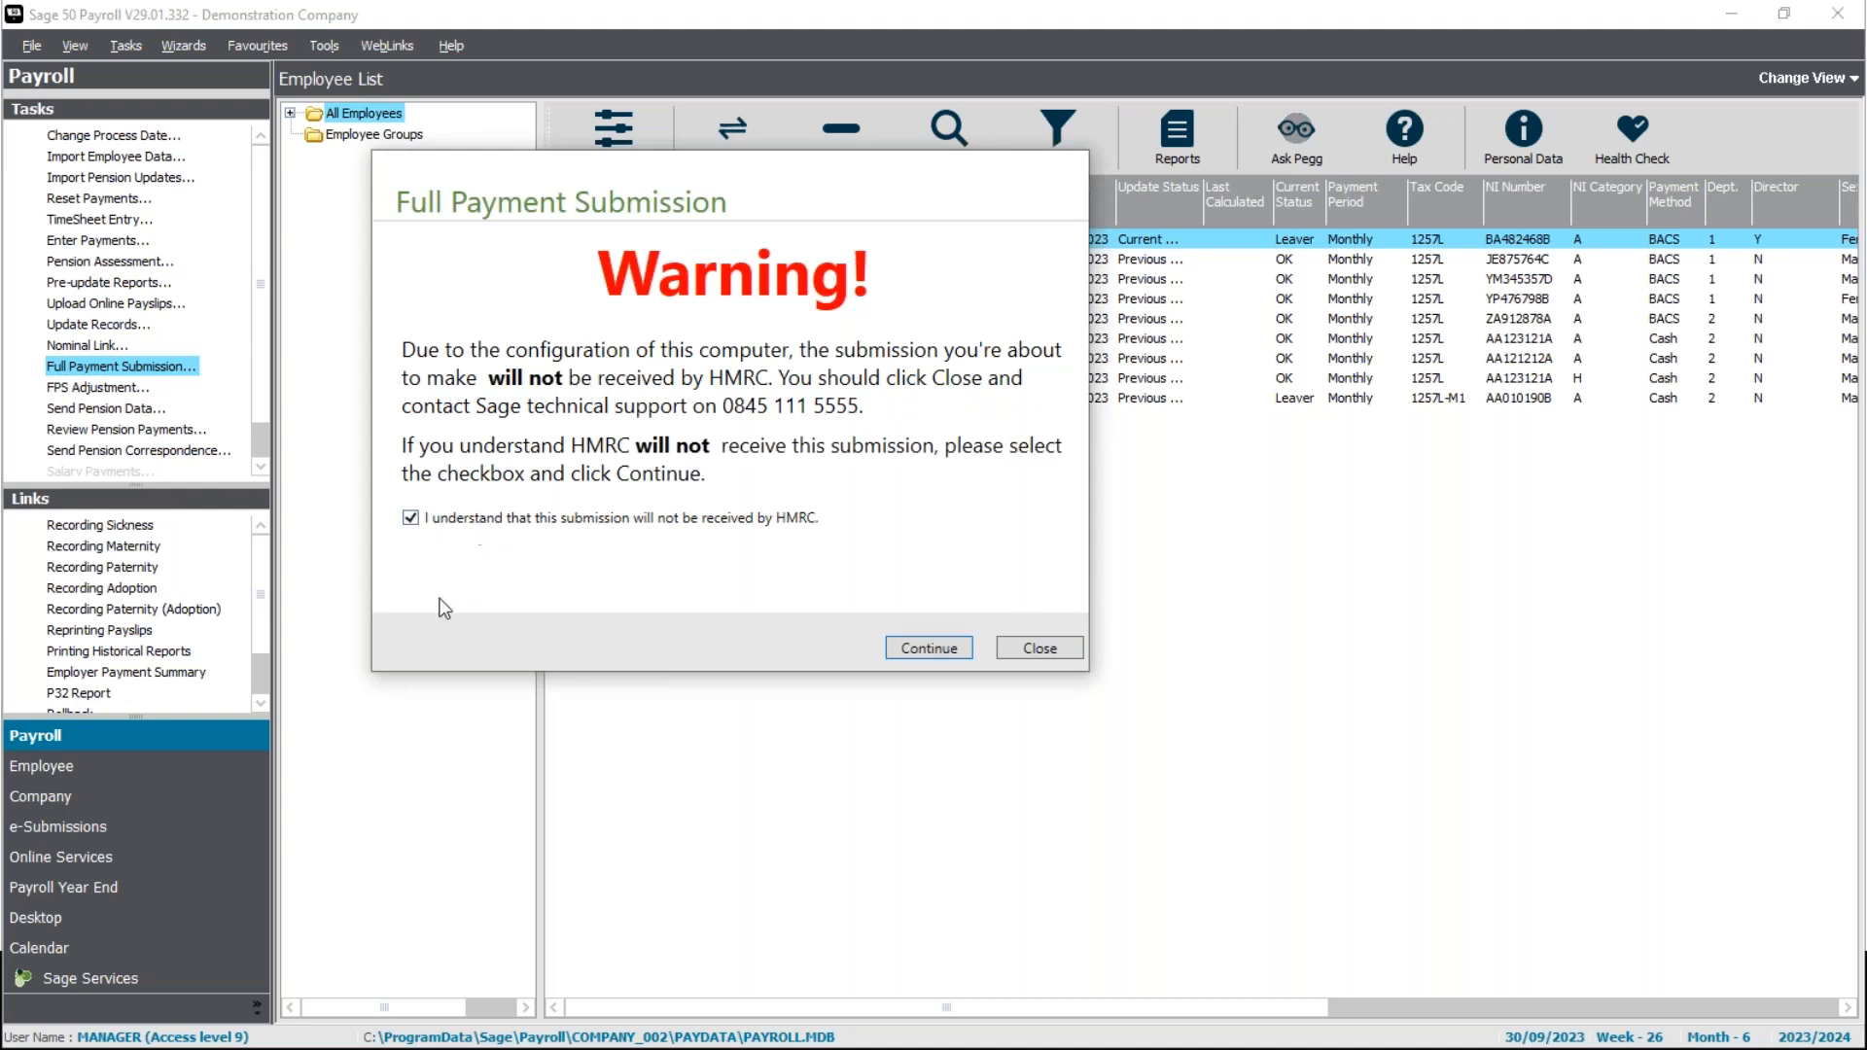
left_click(920, 653)
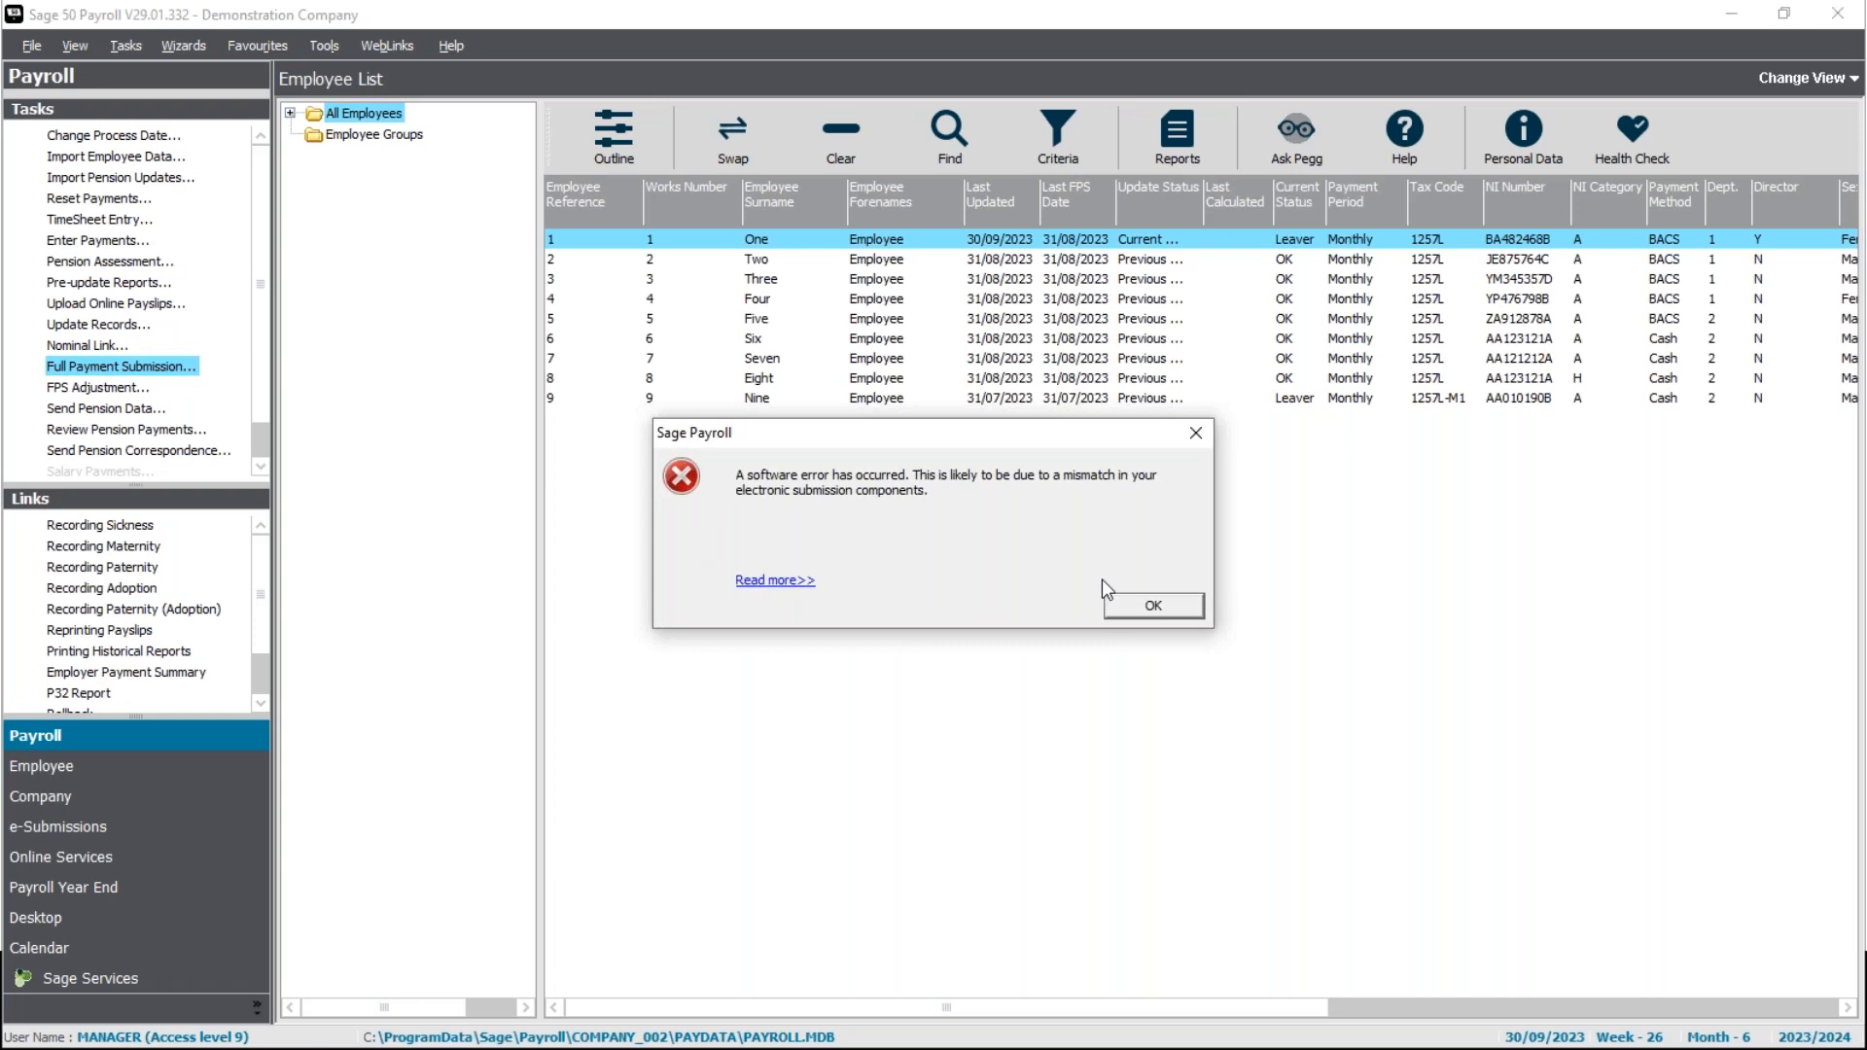
left_click(1155, 605)
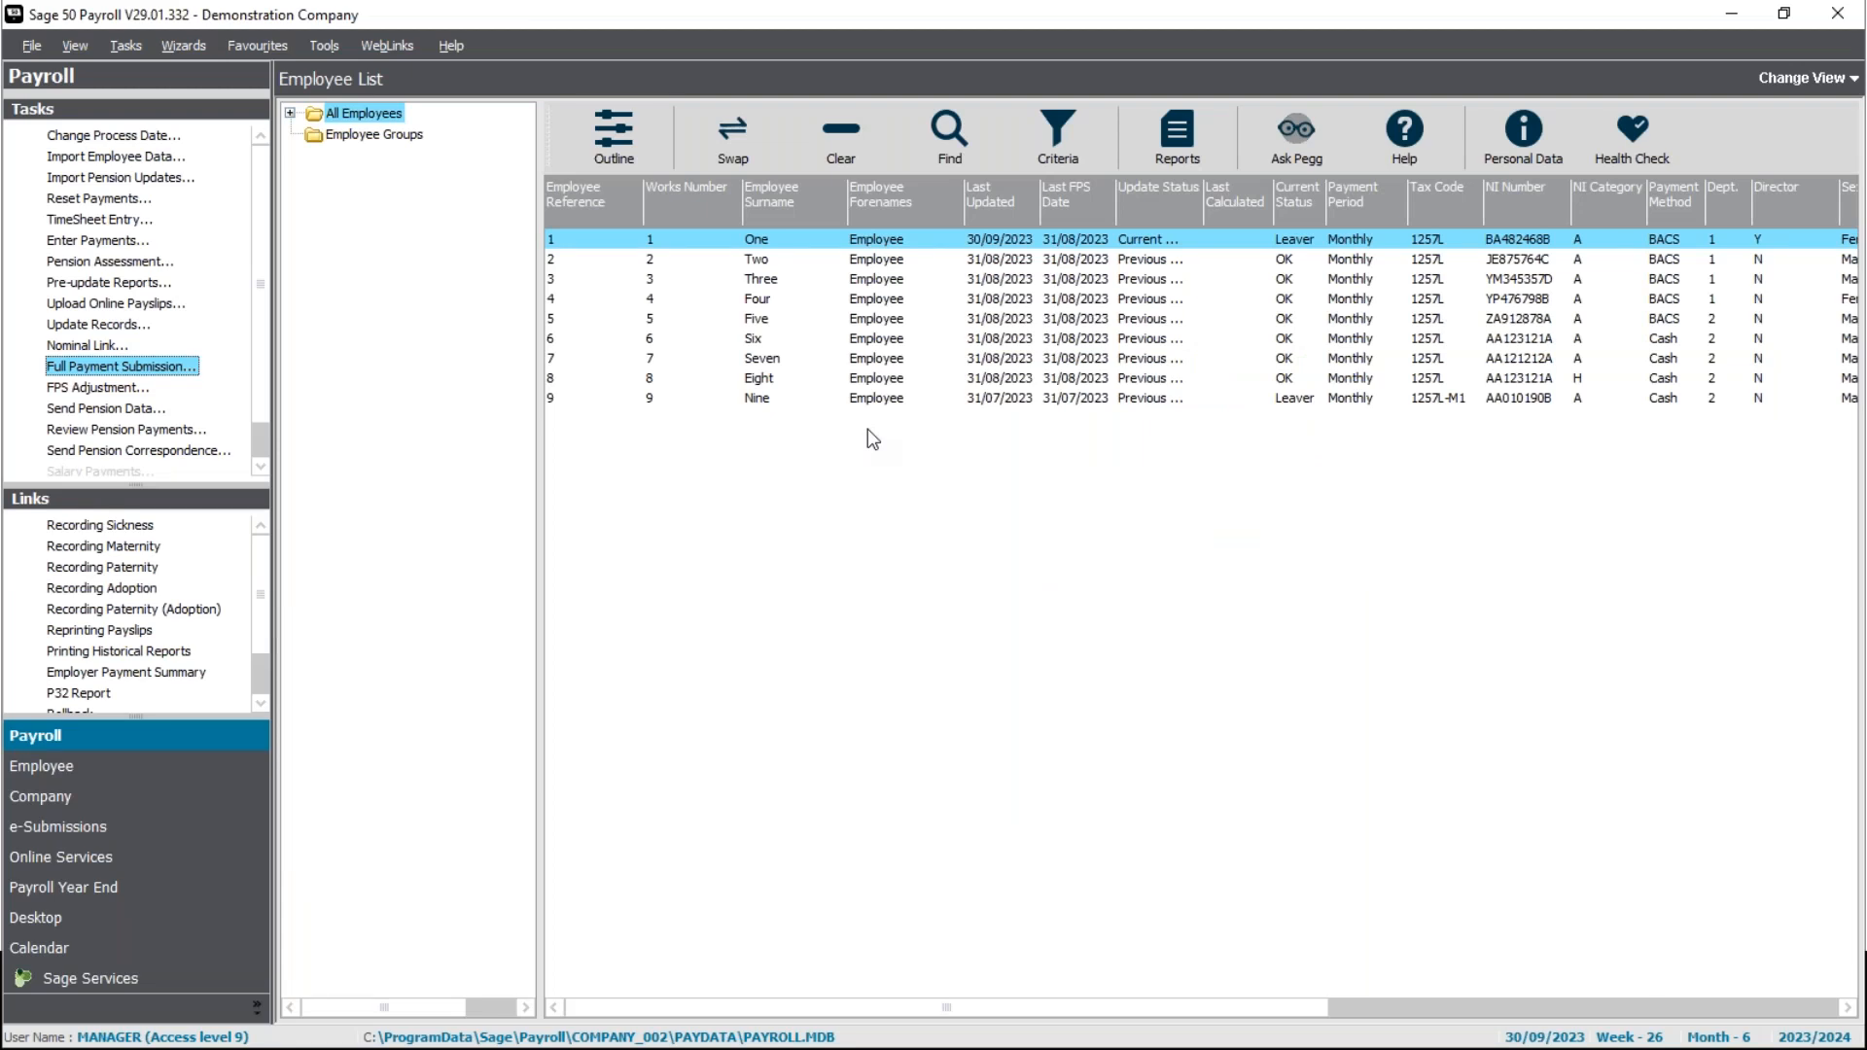
Email the employee report P45 (Plain Paper for use with E-Submissions) (MS Outlook) for the employee with reference 1, and close the reports.
left_click(1171, 126)
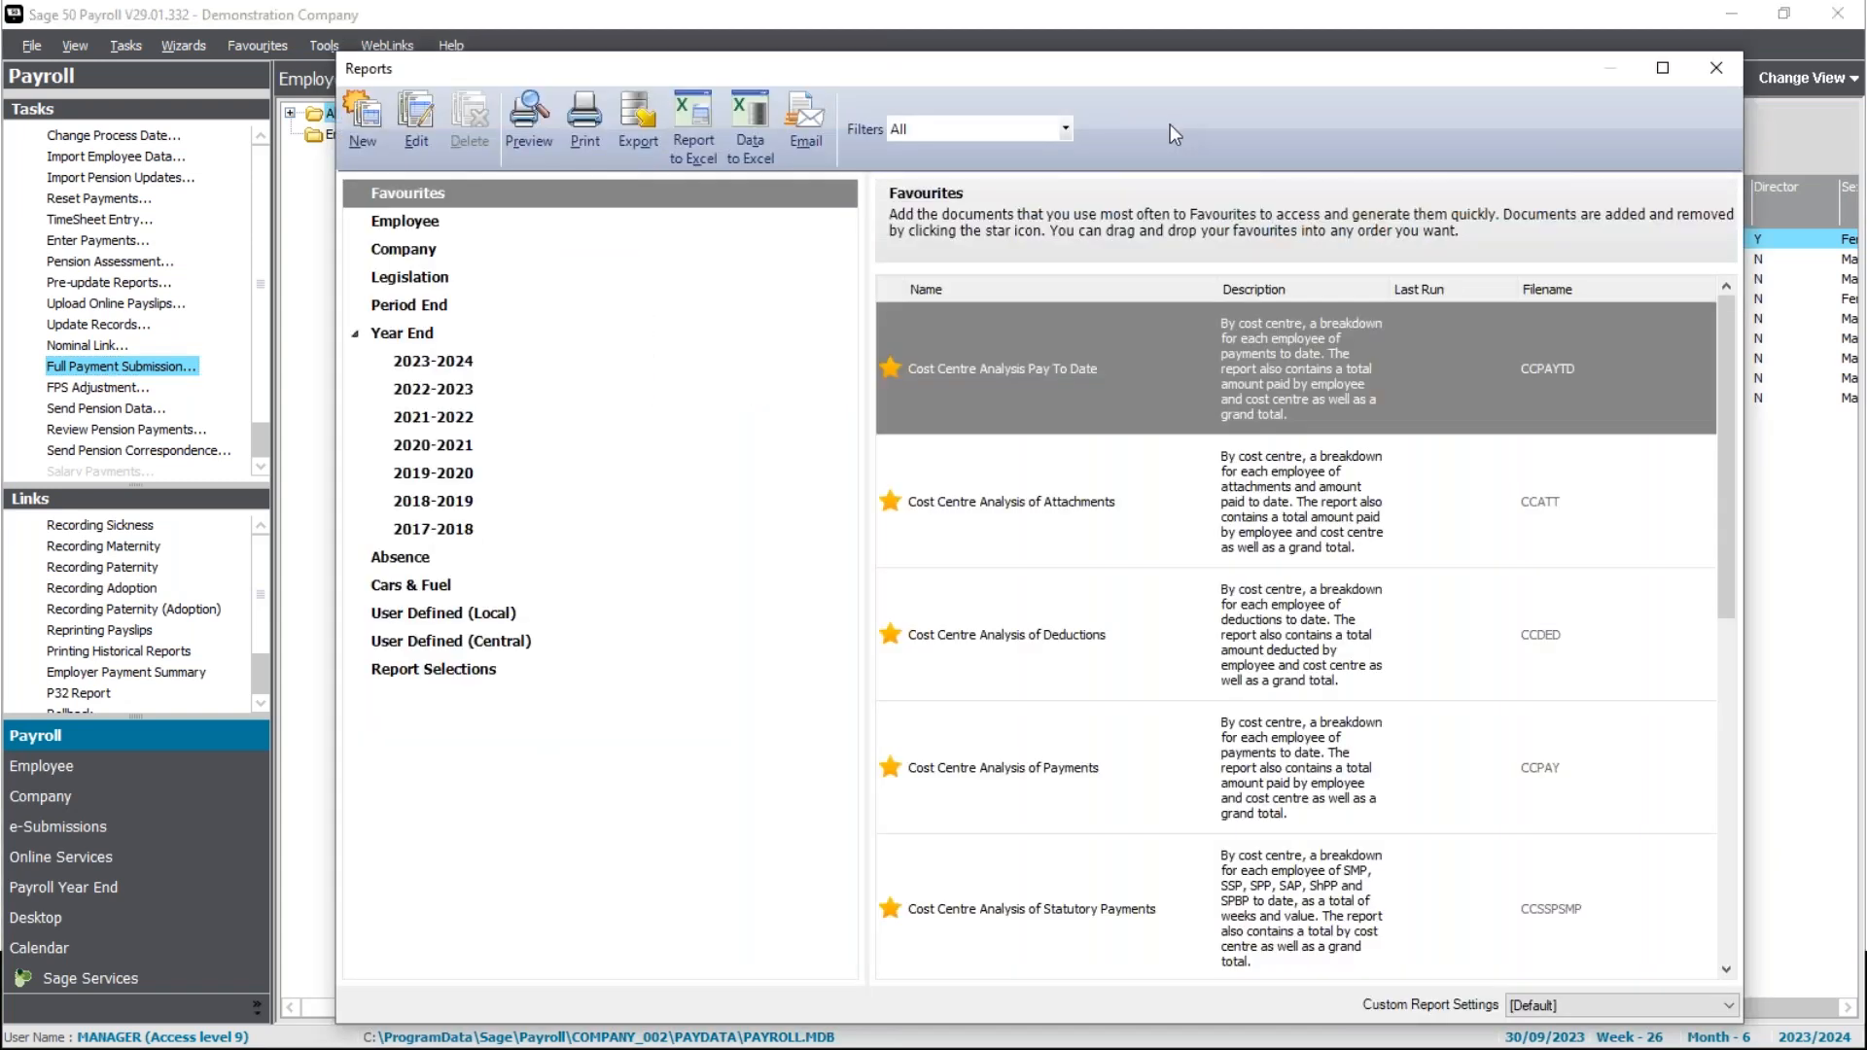
left_click(397, 225)
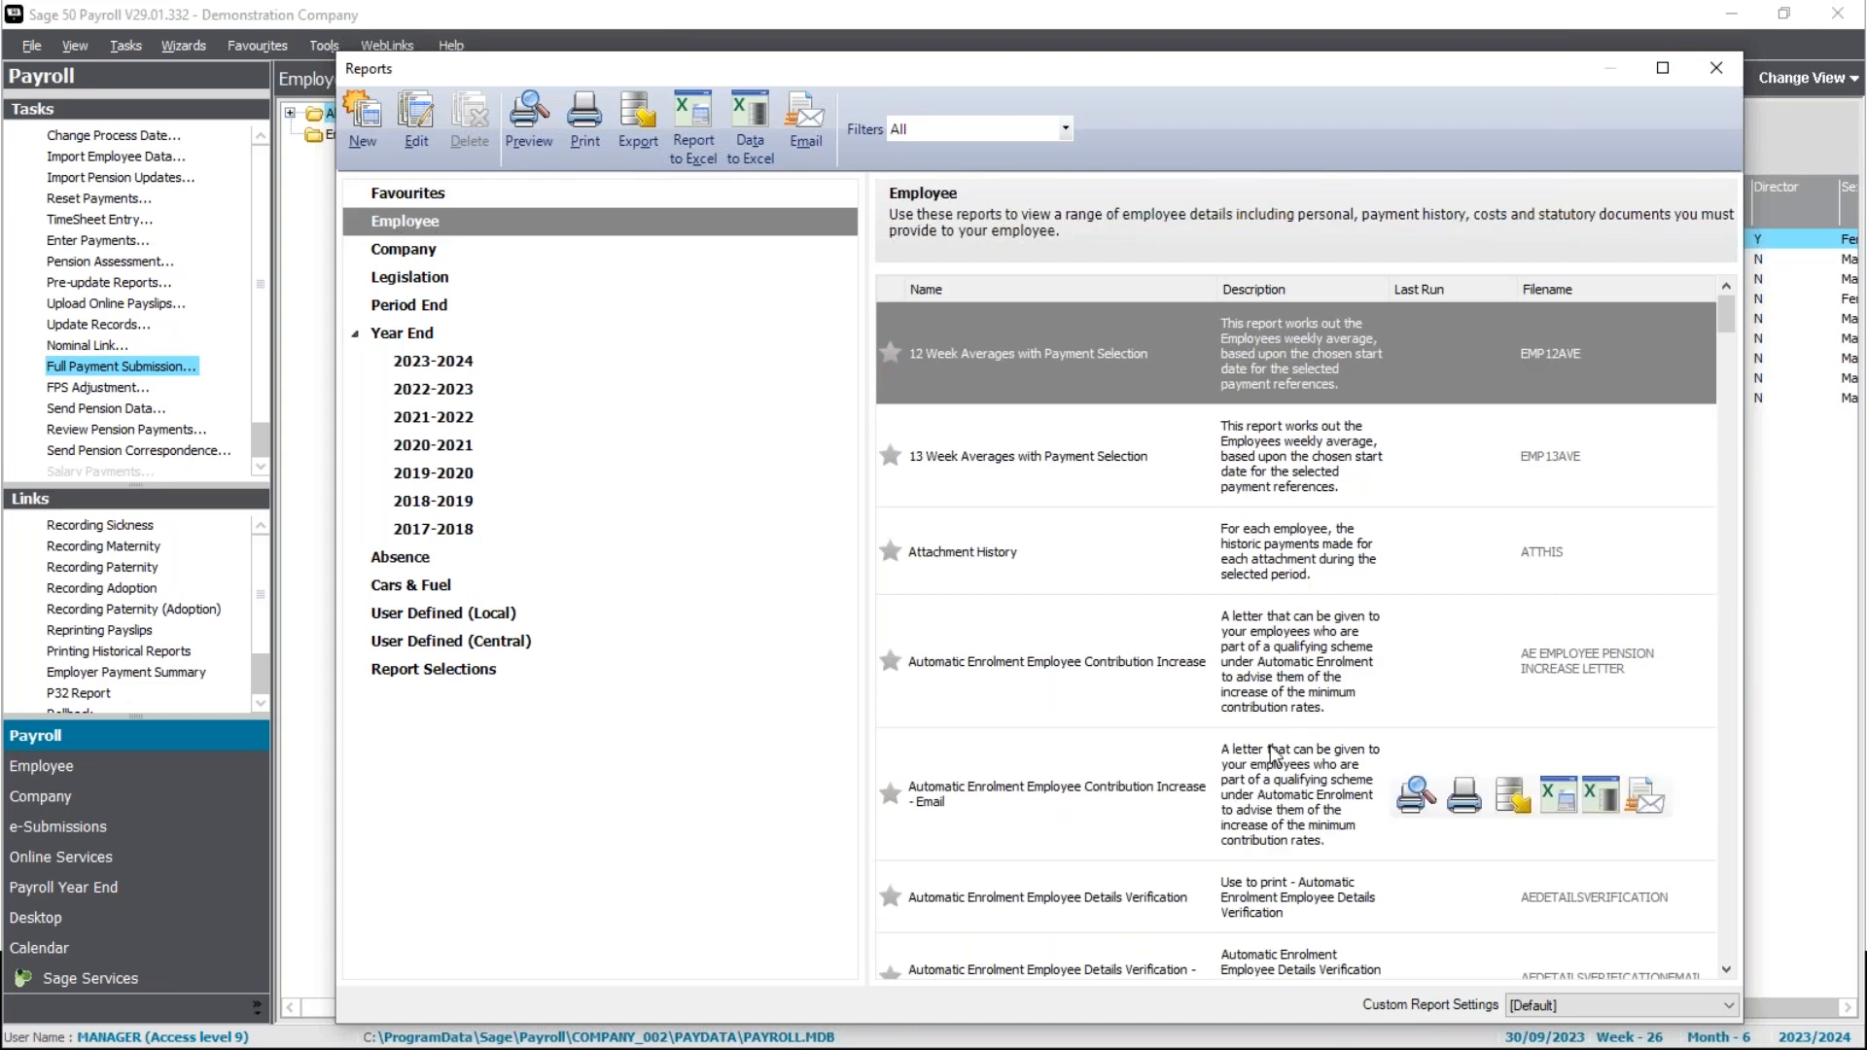
left_click_drag(1726, 329, 1747, 846)
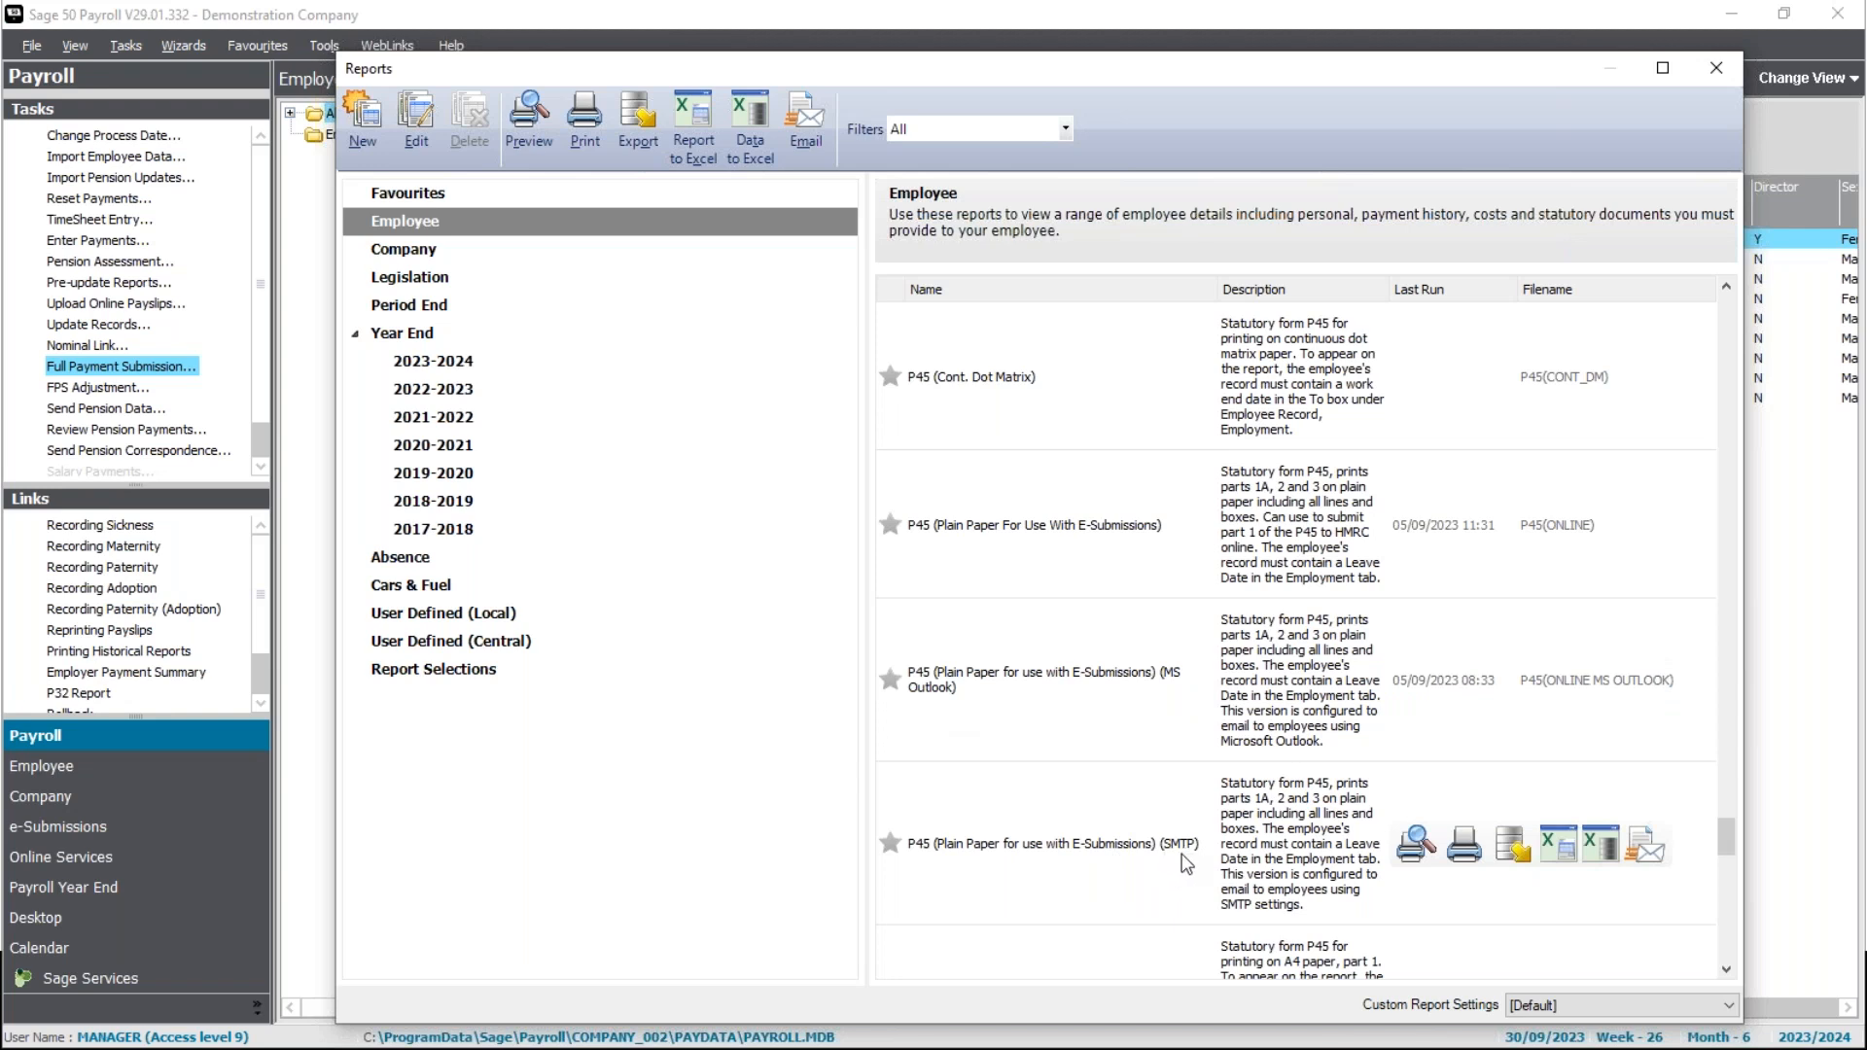
left_click(1090, 691)
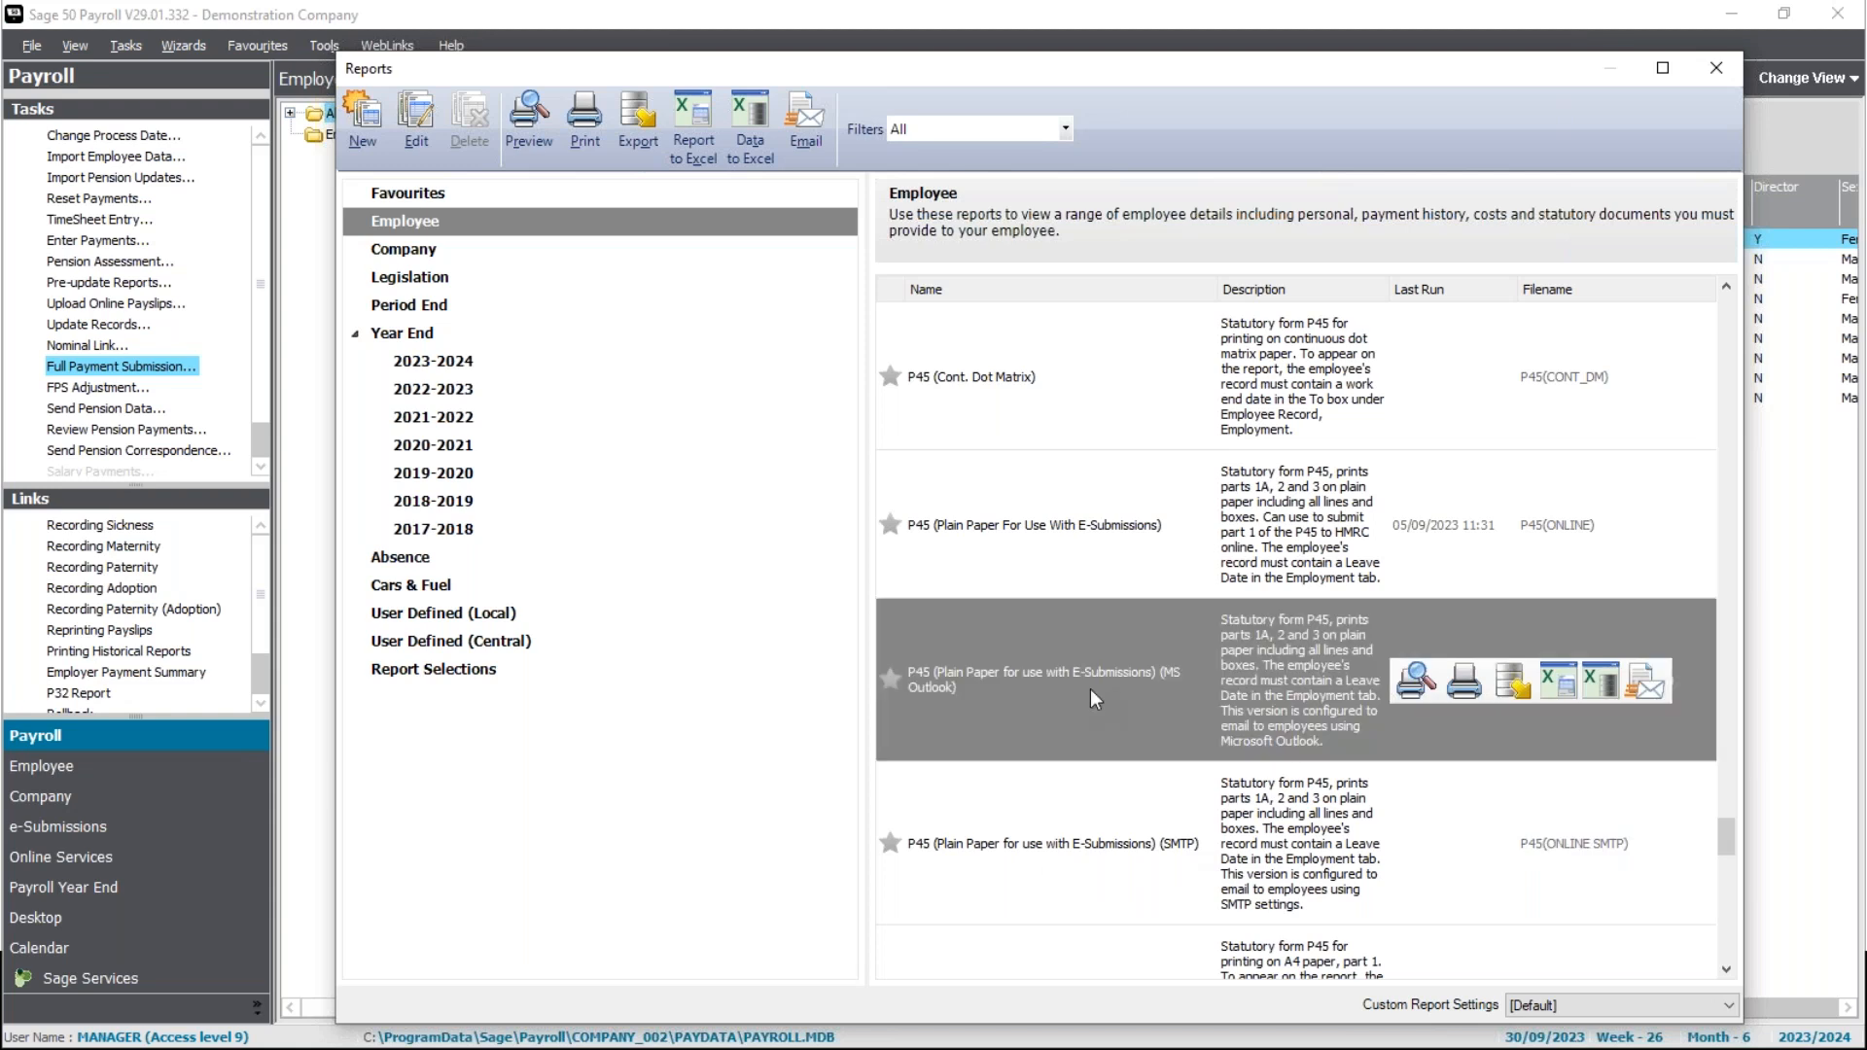
left_click(1664, 684)
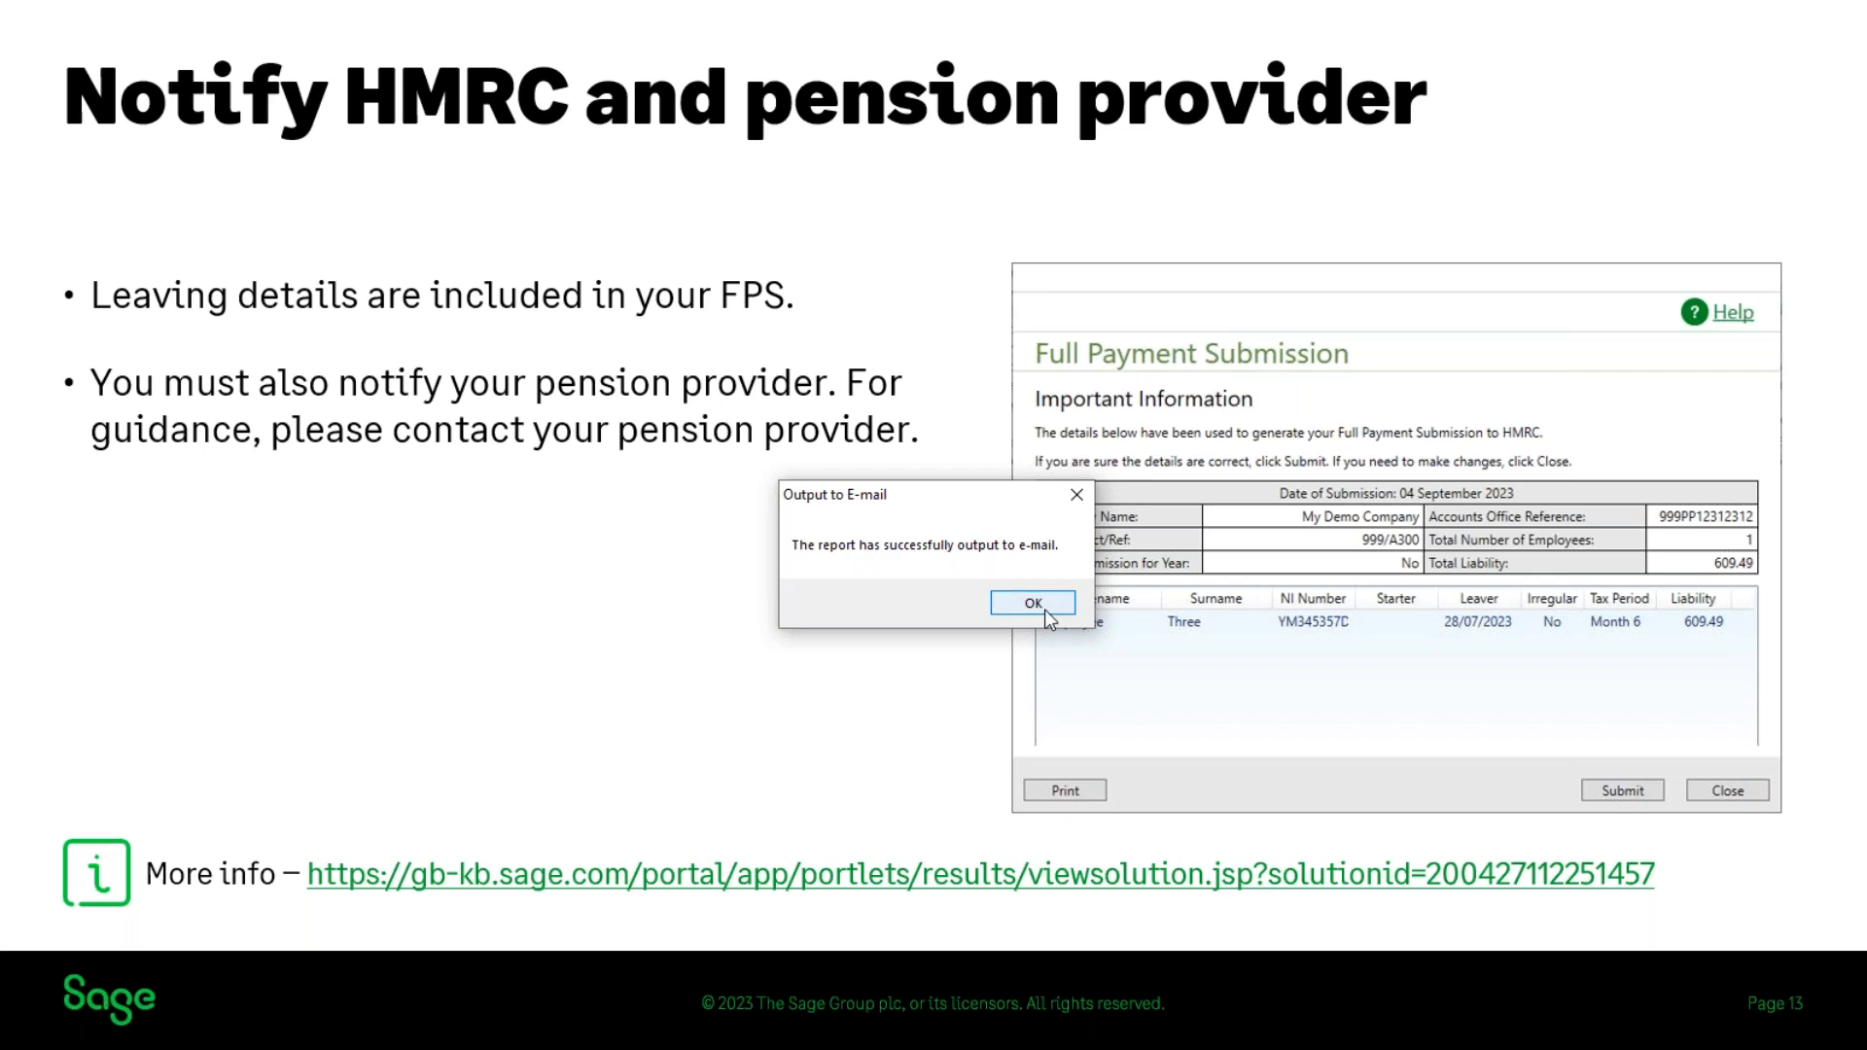
left_click(1018, 601)
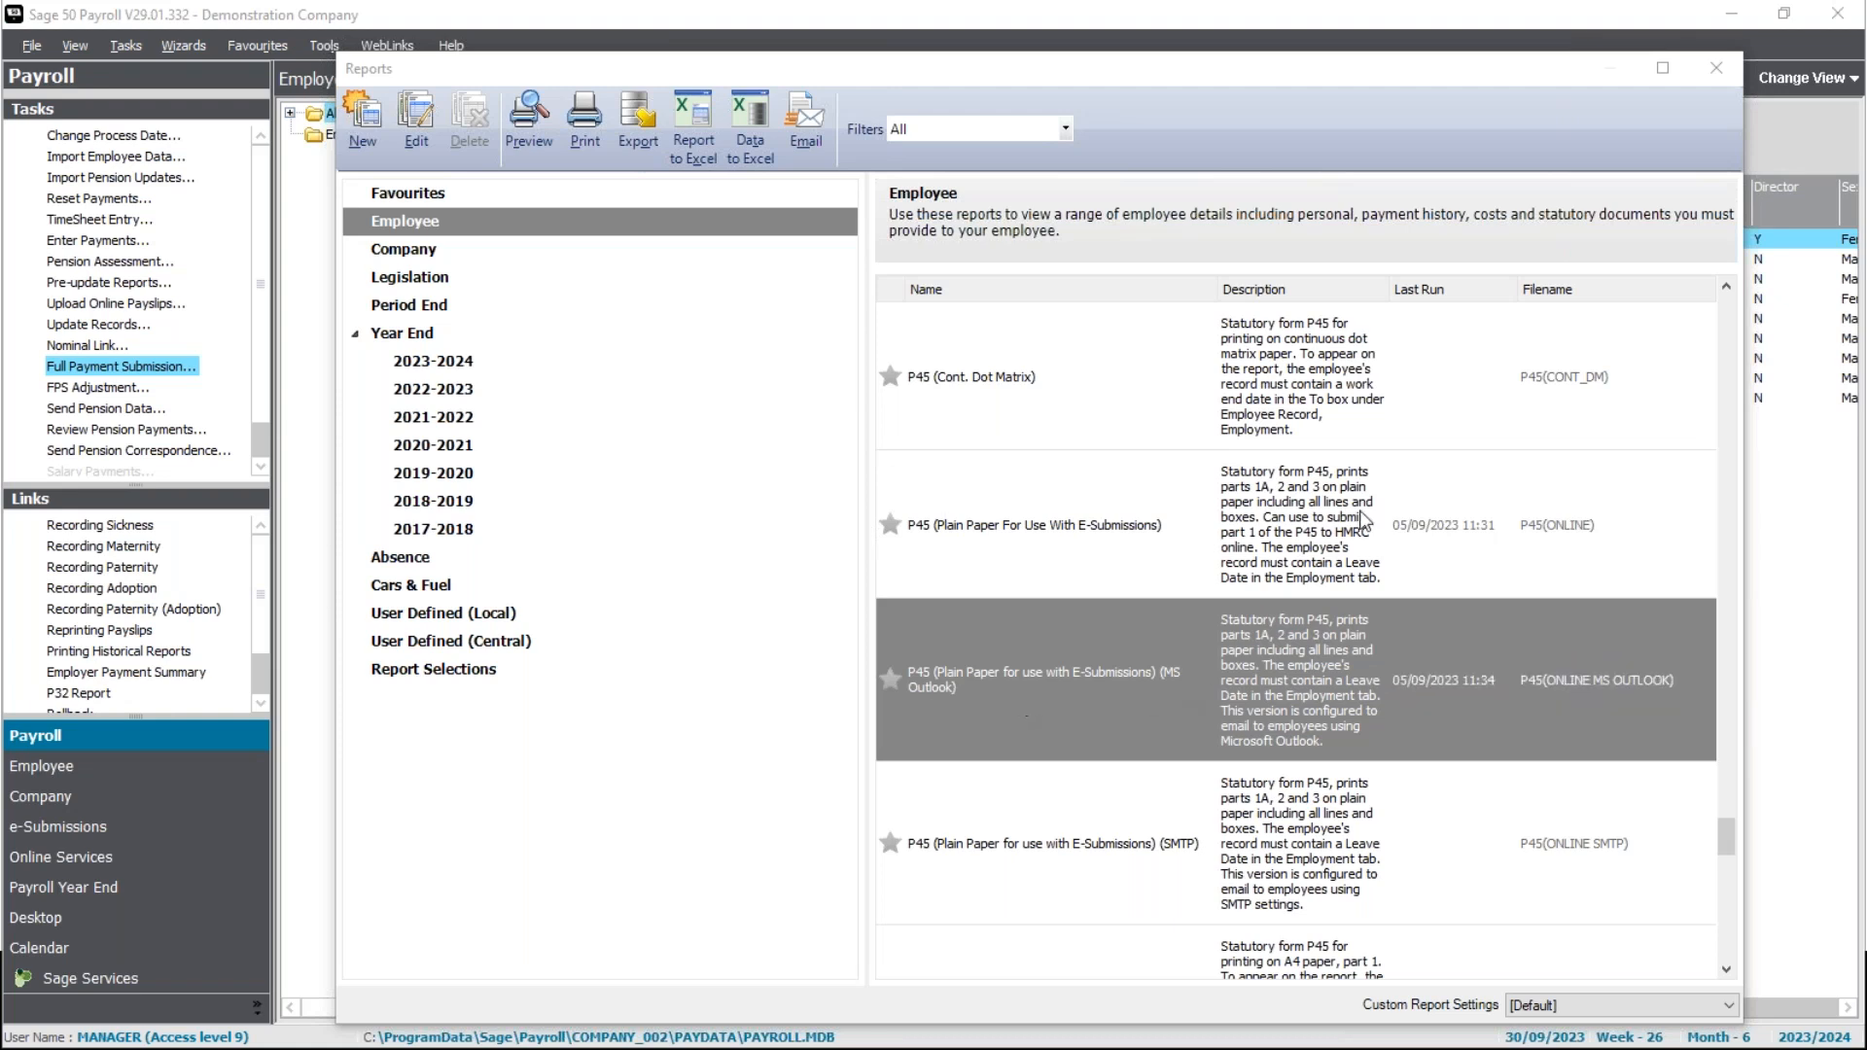
left_click(1717, 69)
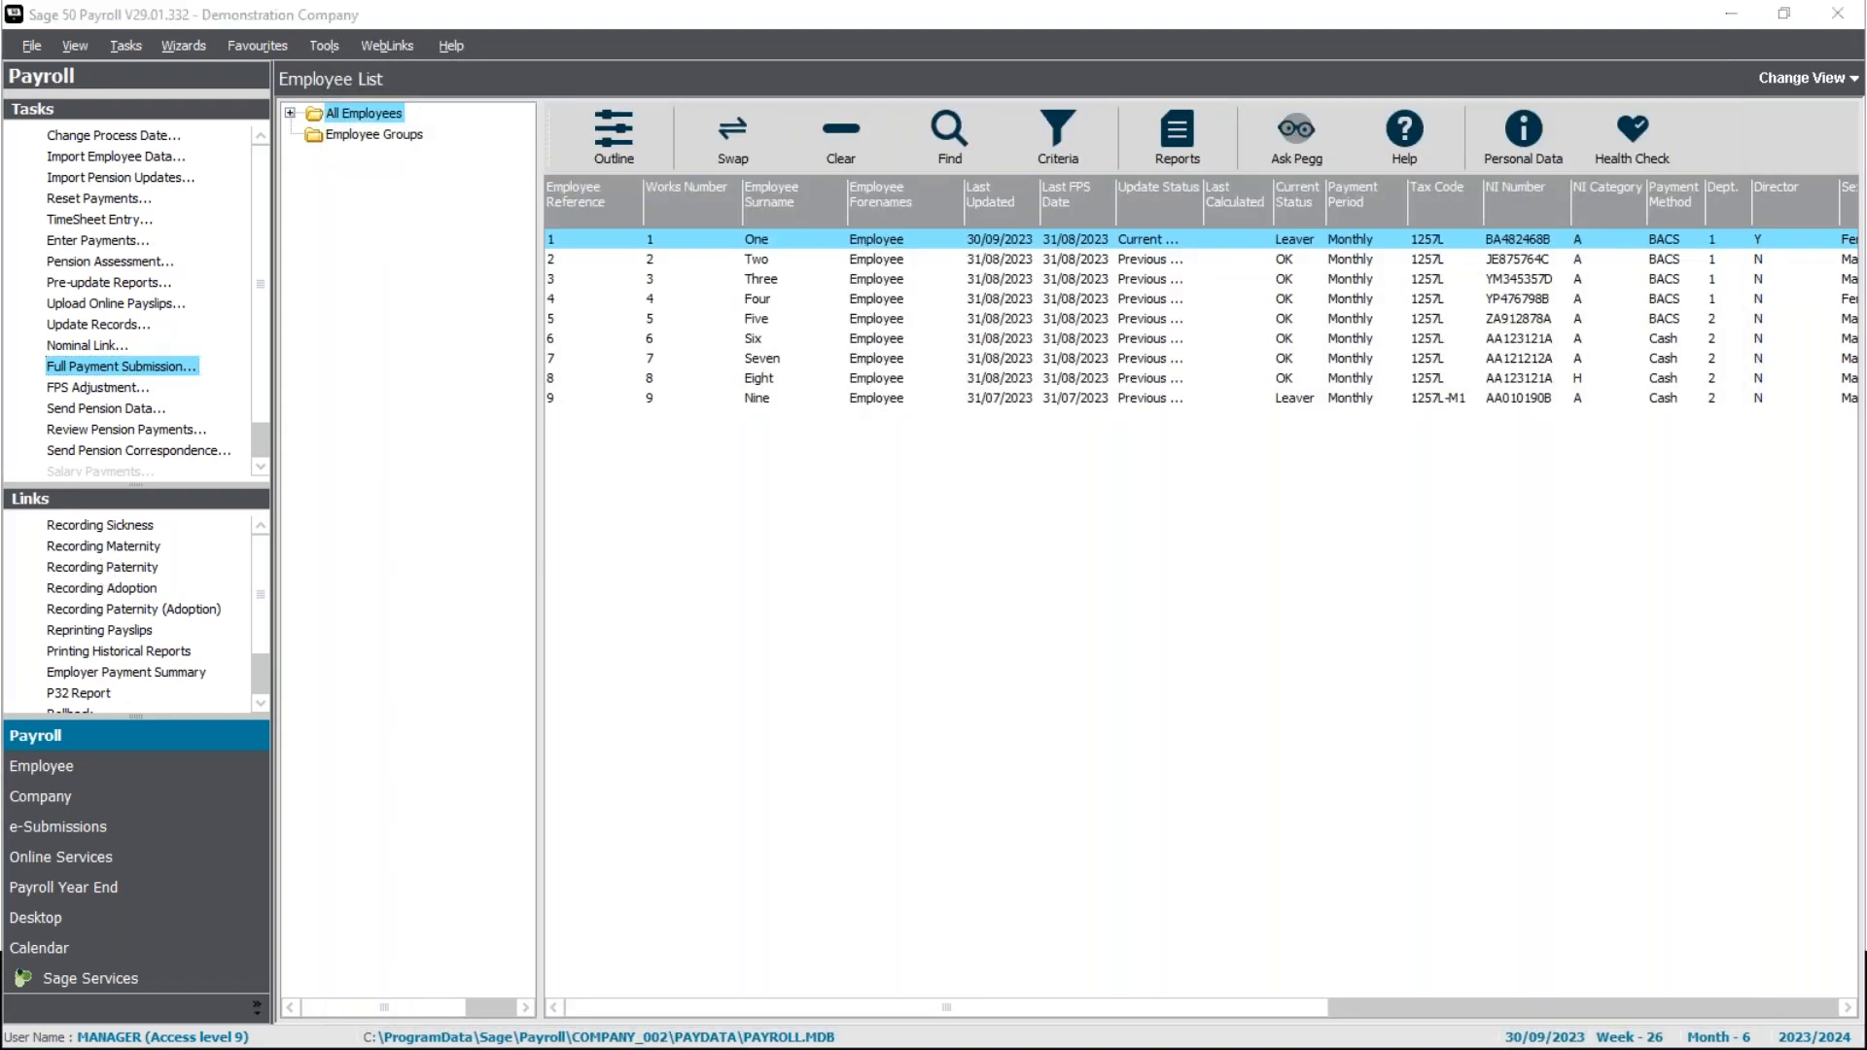